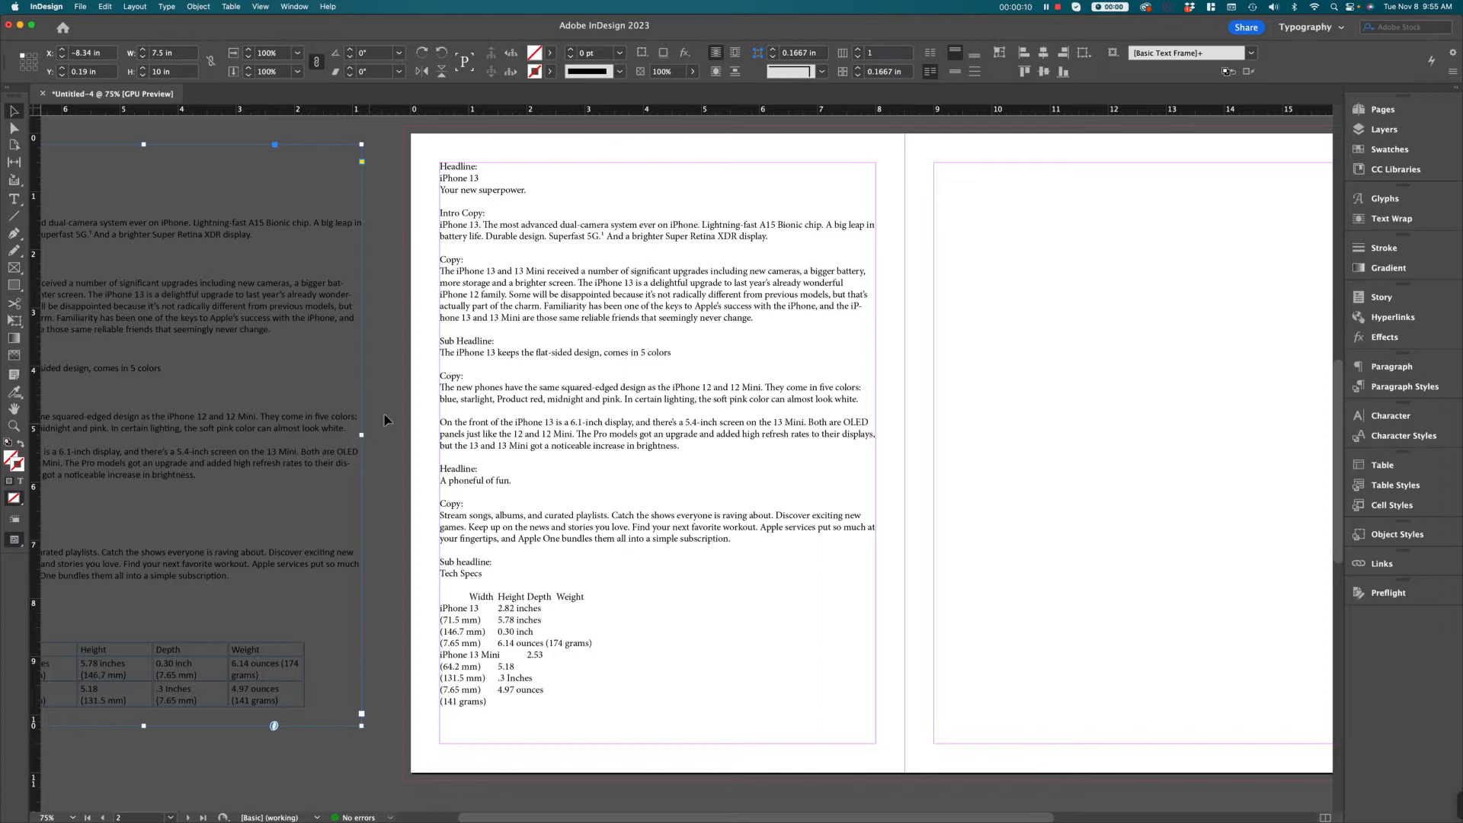
Step: Start text editing in the left page's text frame and select the paragraph under the first "Copy:" label
click(462, 402)
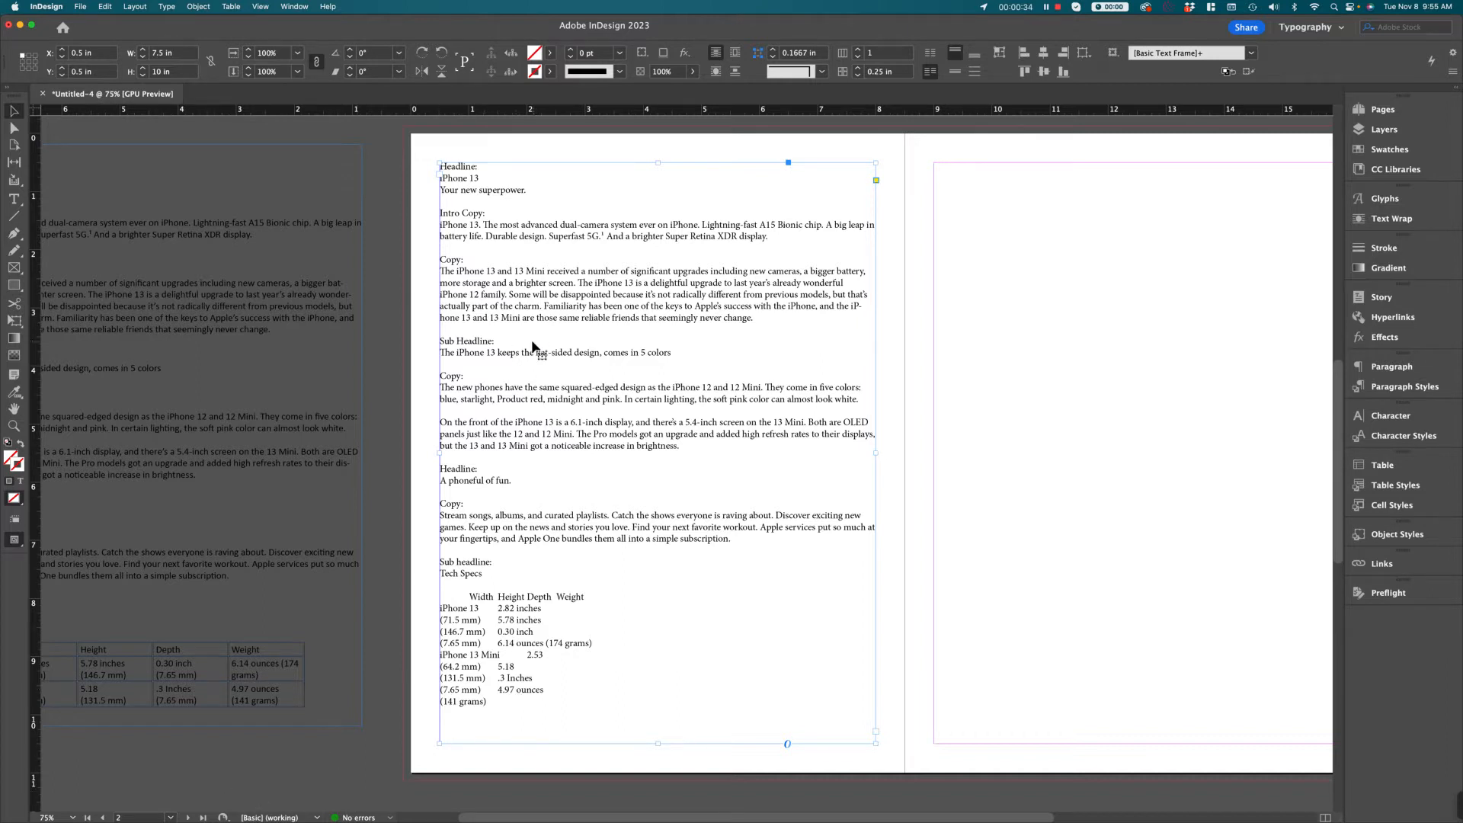
double_click(680, 318)
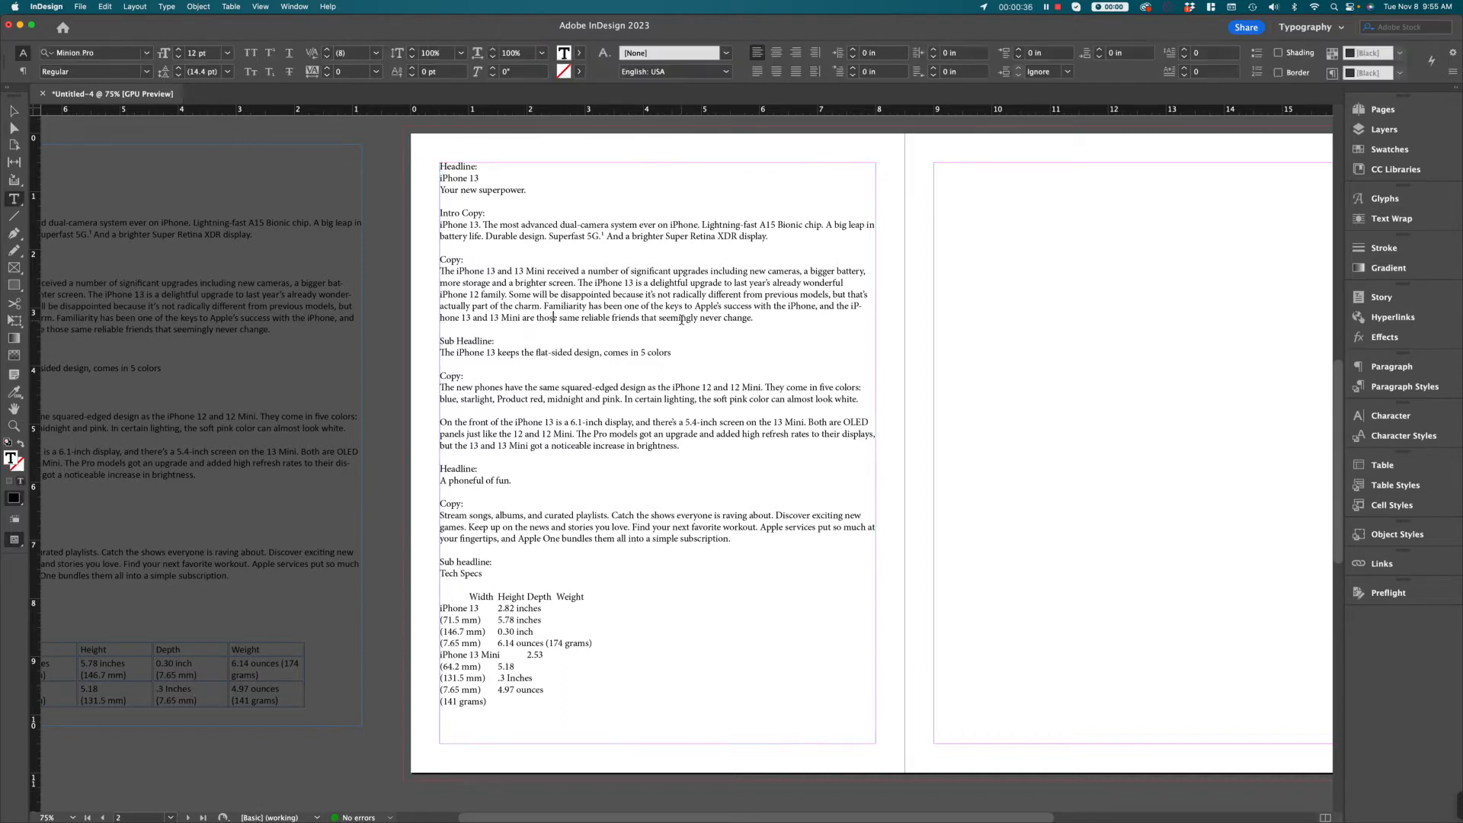
drag(681, 318, 560, 284)
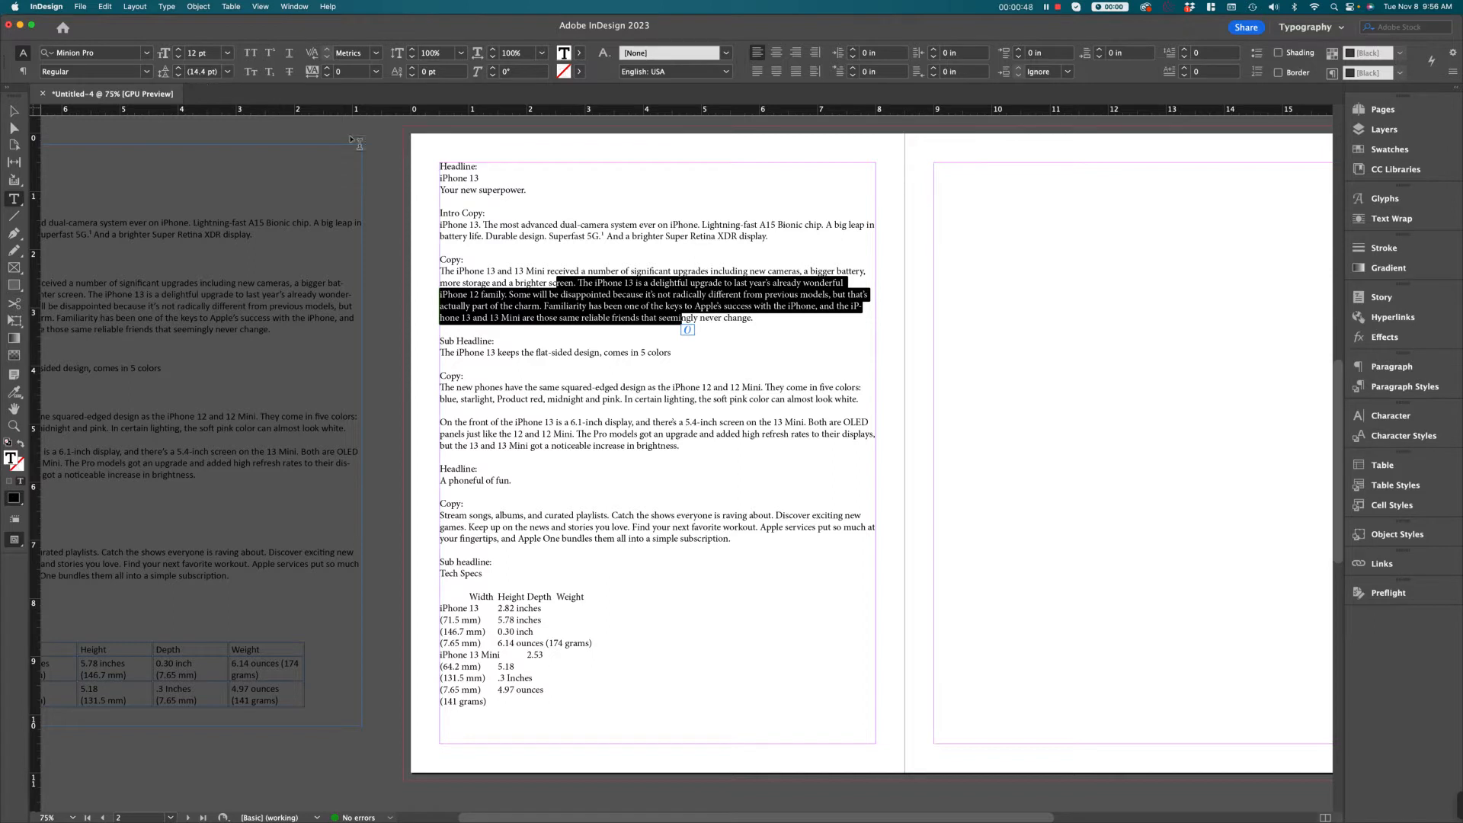
click(584, 312)
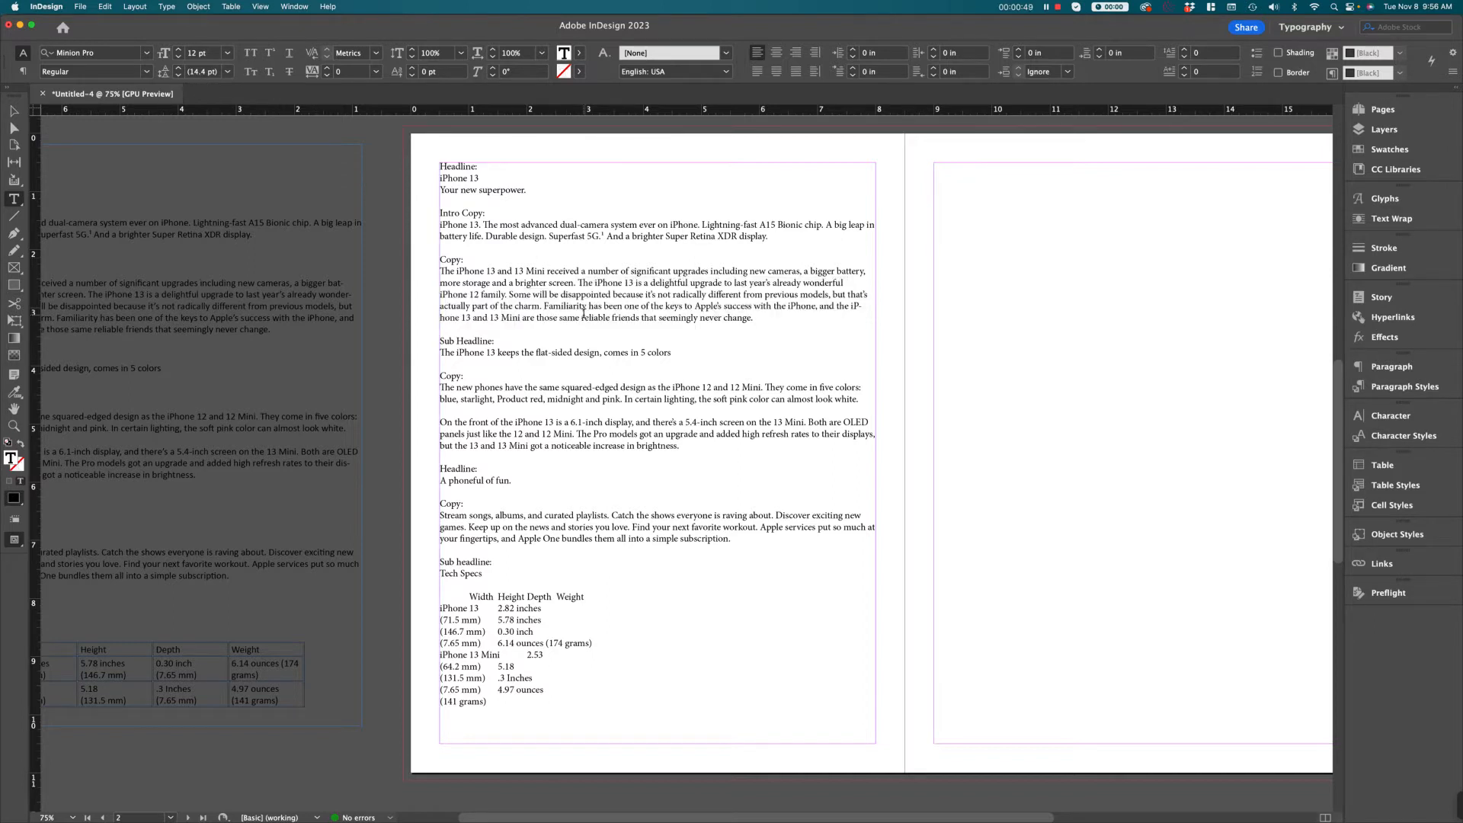
click(493, 236)
drag(755, 318, 433, 269)
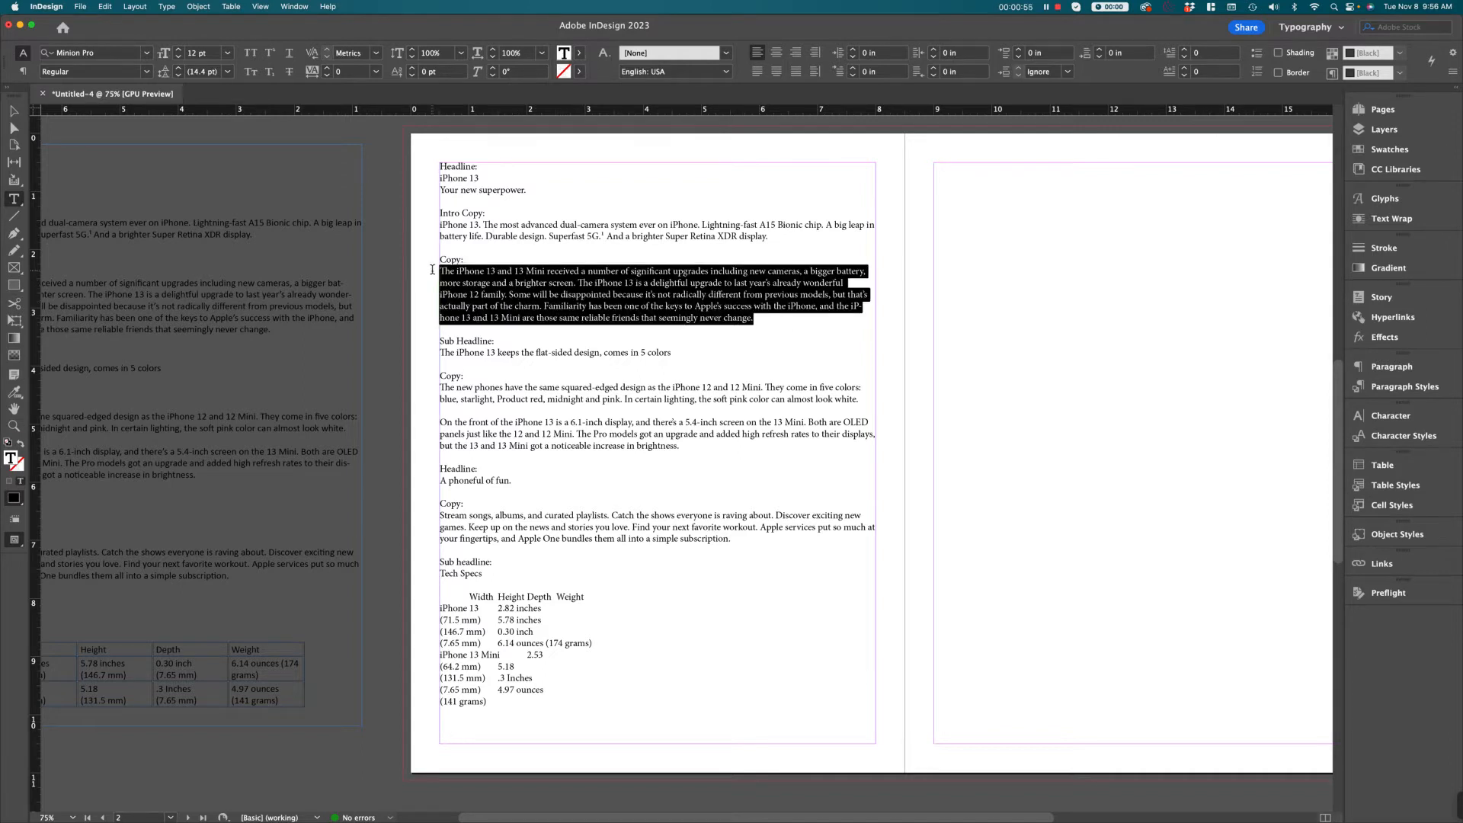
click(603, 306)
Step: Delete the "Headline:" label line above "iPhone 13" at the start of the text
click(484, 224)
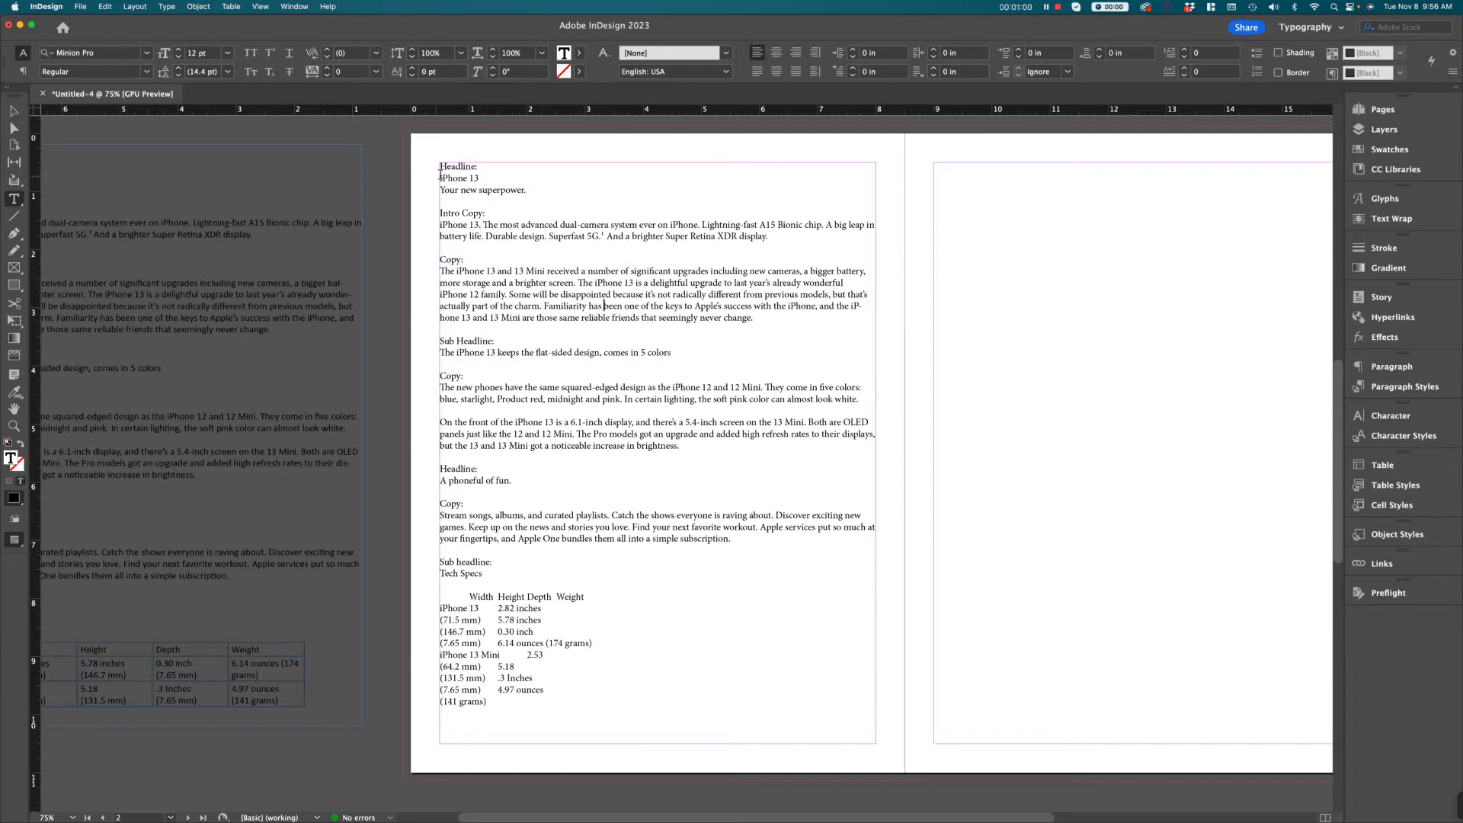
drag(437, 178, 440, 165)
key(BackSpace)
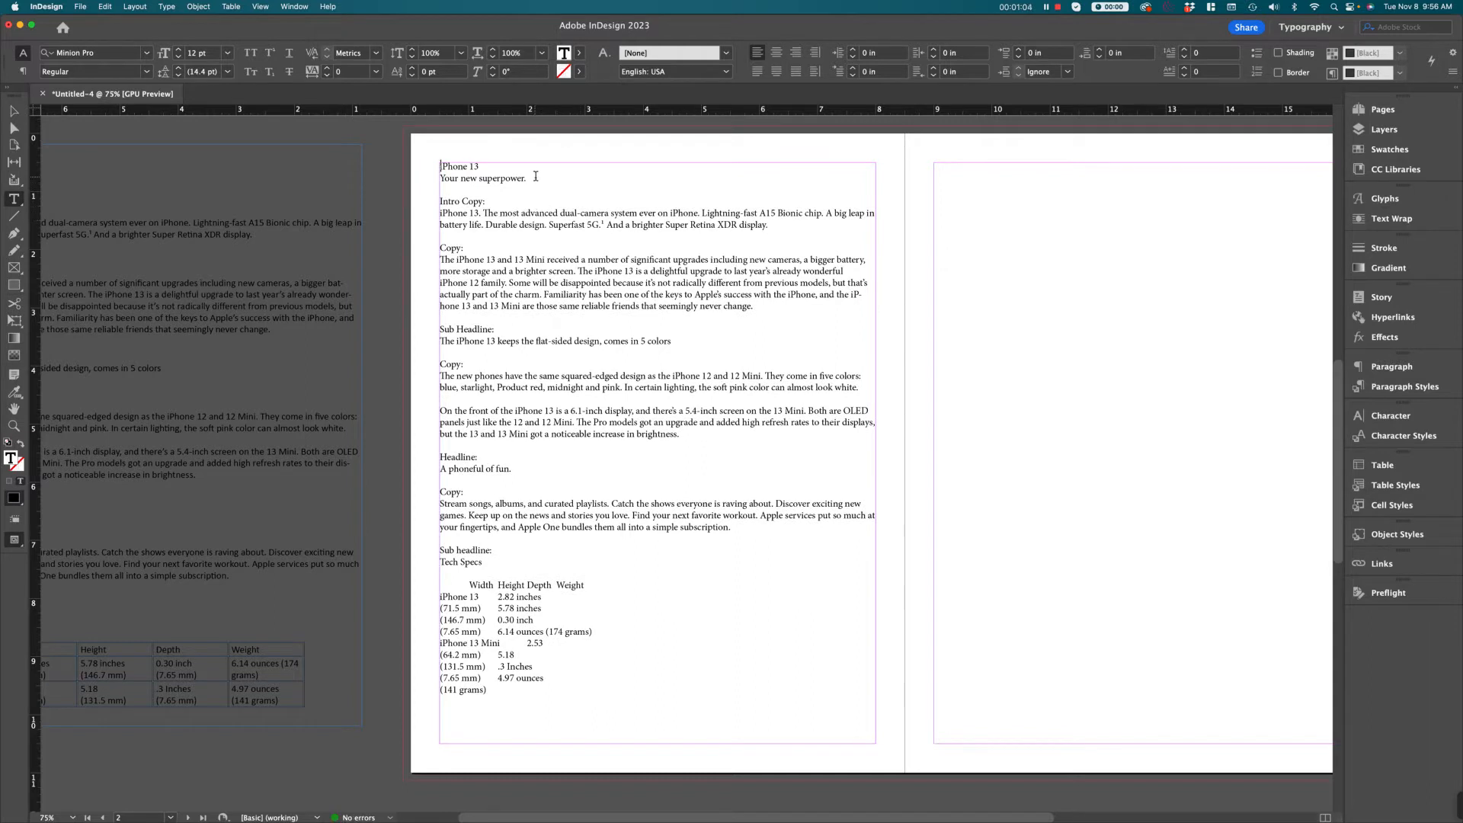
Step: Show hidden characters in the document text
drag(527, 174, 440, 179)
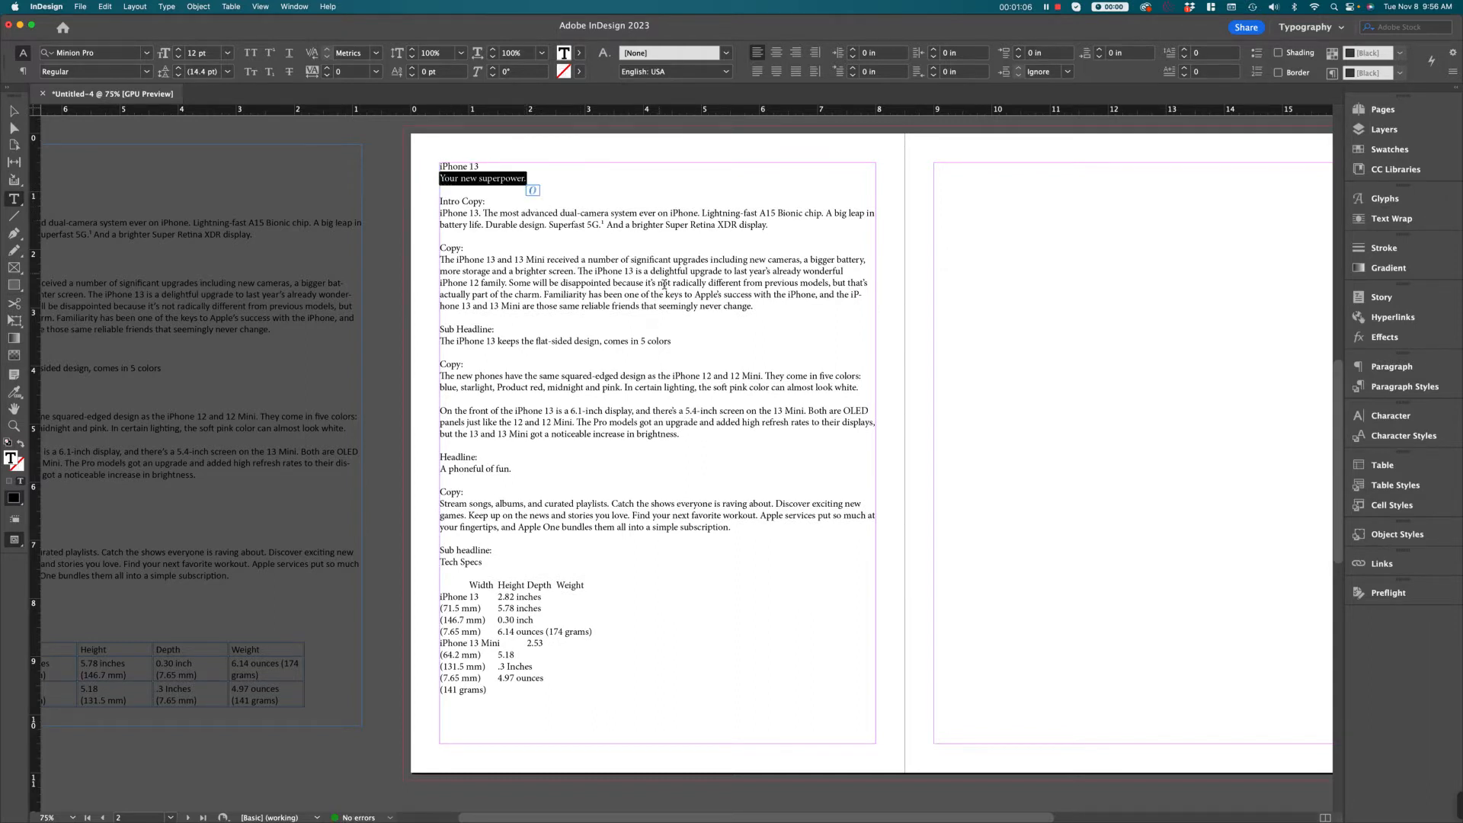
click(659, 287)
click(195, 7)
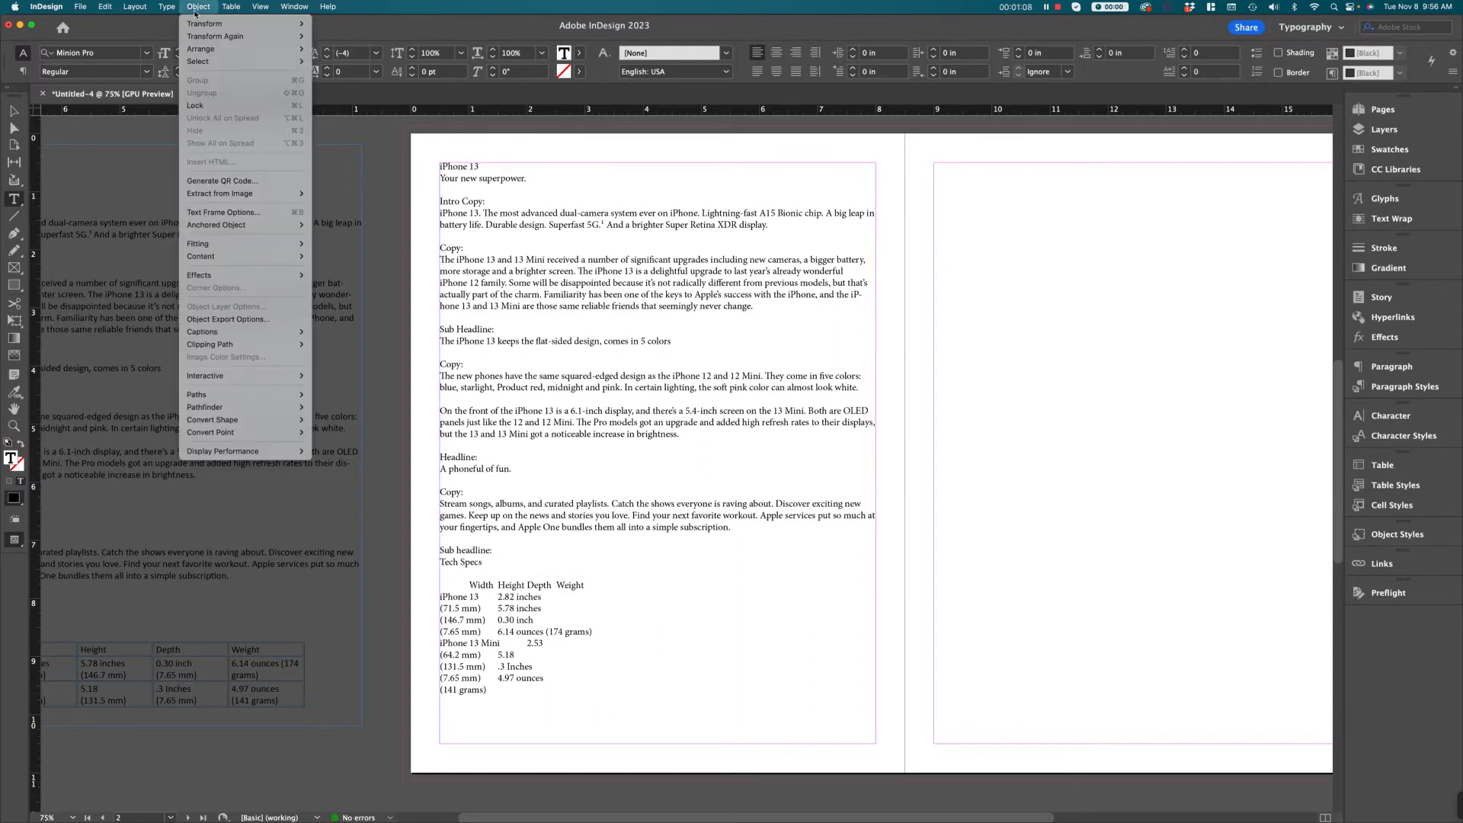
mouse_move(167, 6)
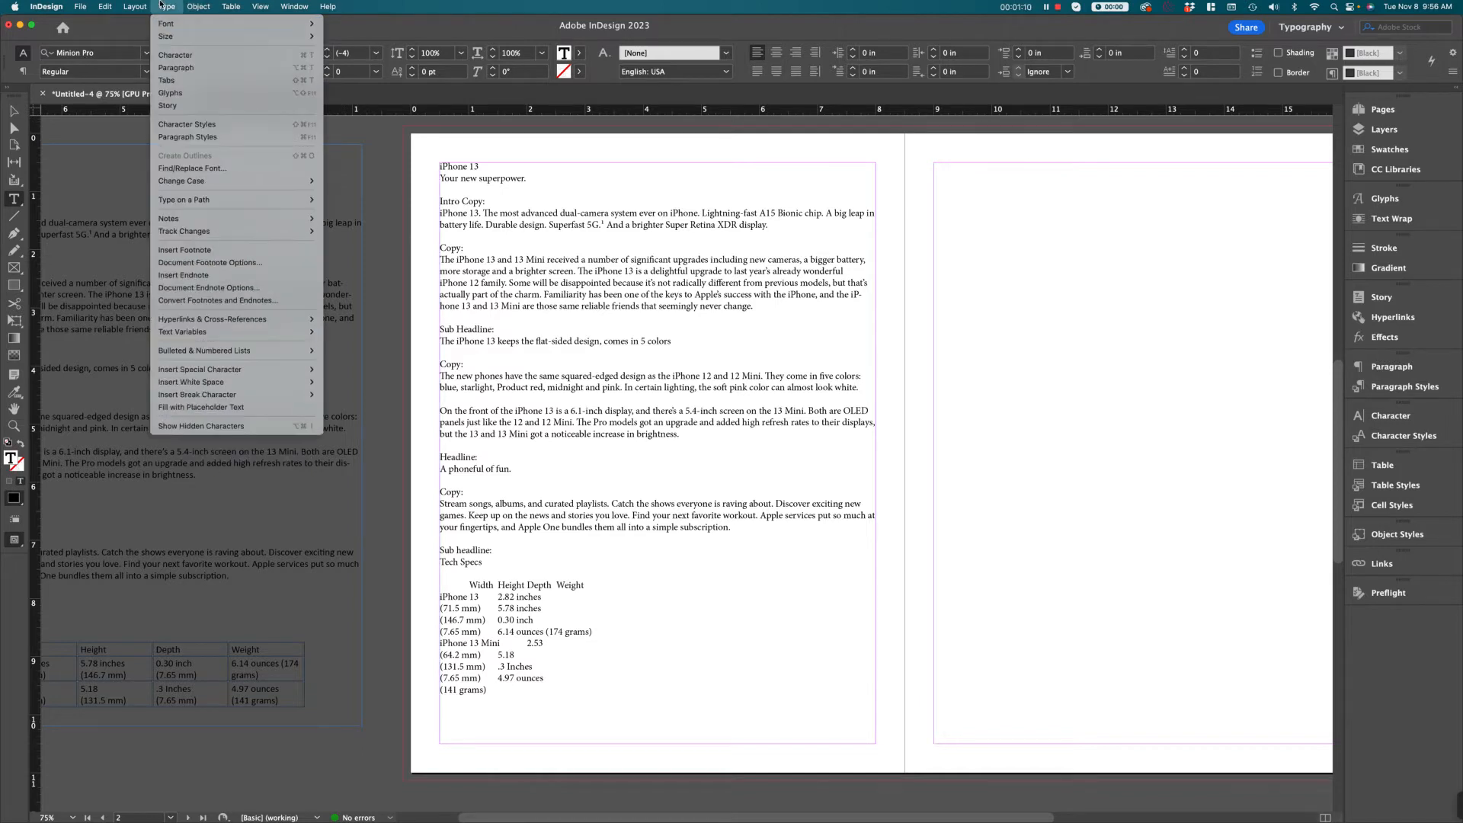
click(214, 426)
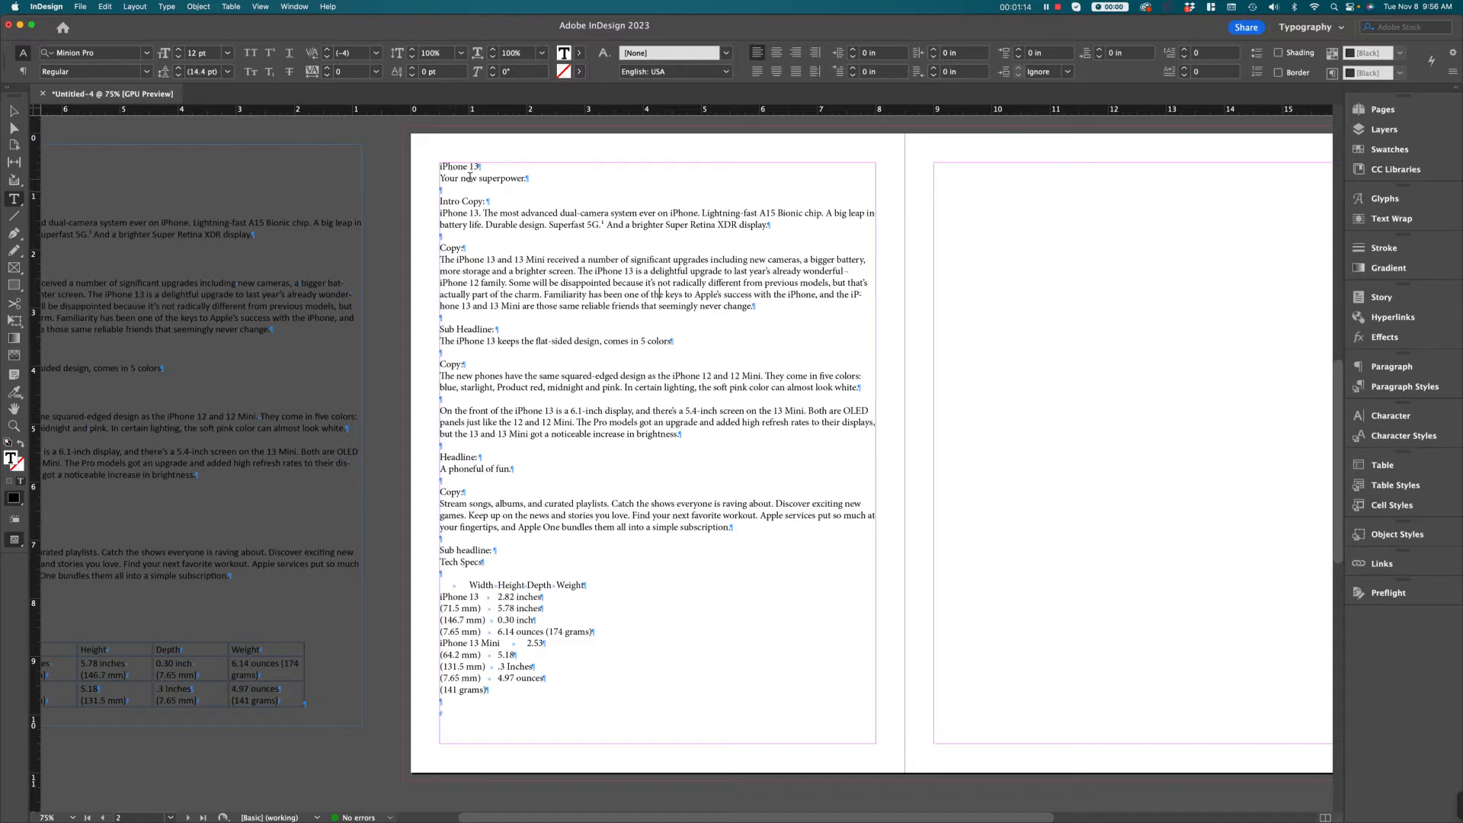
Step: Examine the paragraph marks and the headline, copy and sub headline passages in the left page's text
mouse_move(439, 166)
mouse_down()
mouse_move(507, 179)
mouse_move(431, 179)
mouse_up()
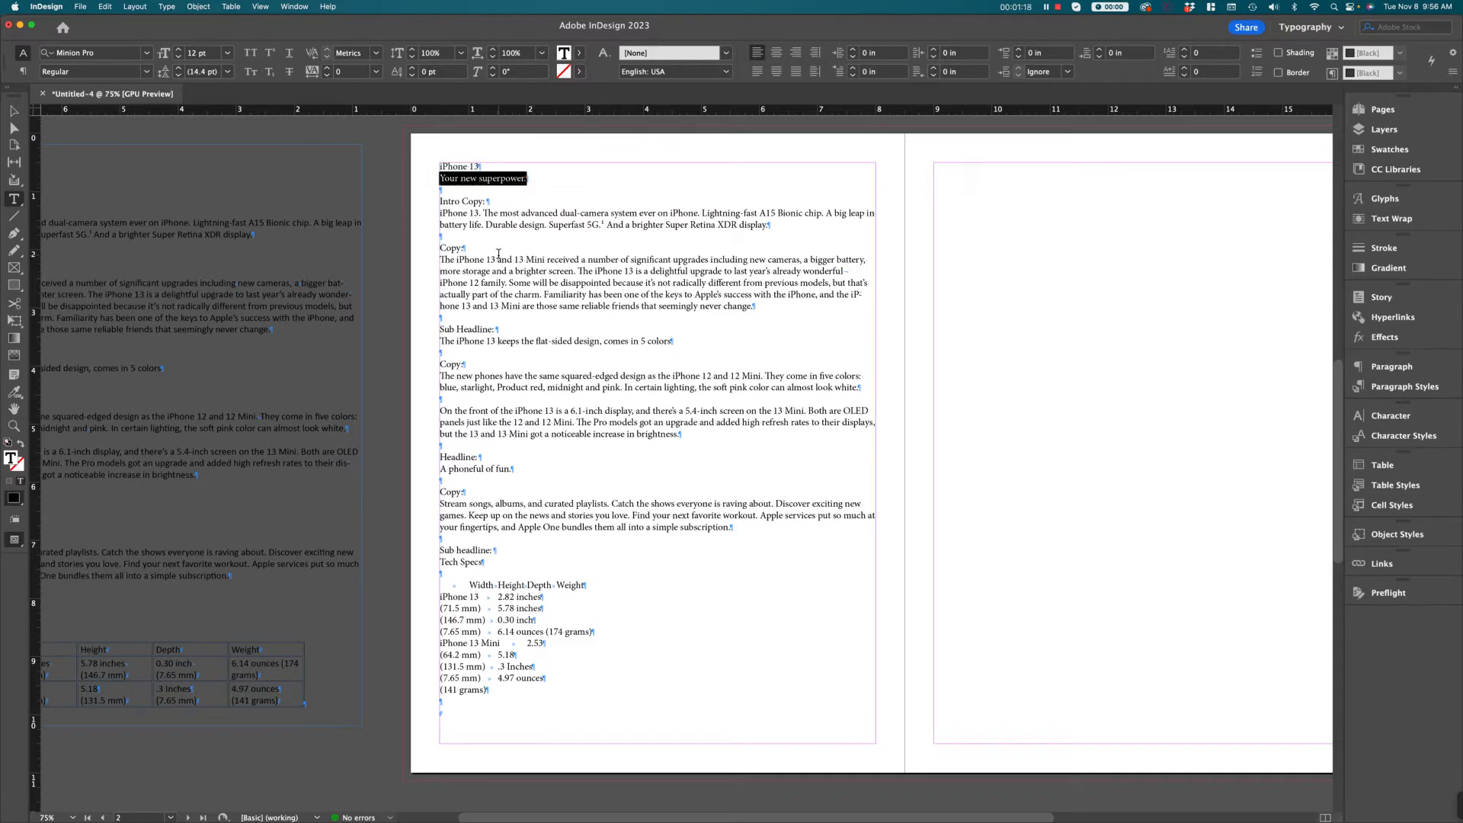
click(431, 178)
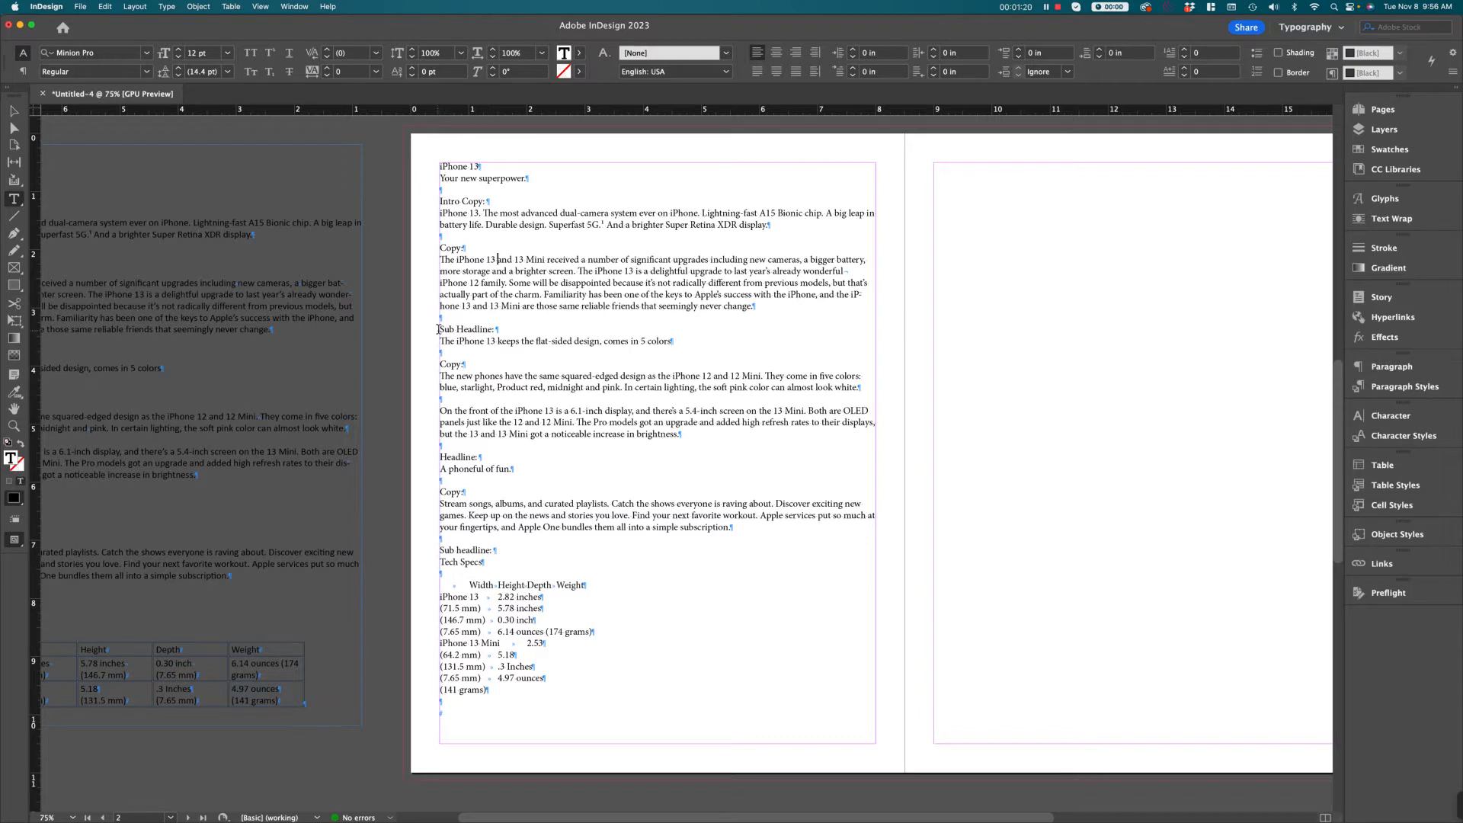
drag(439, 329, 471, 334)
click(537, 341)
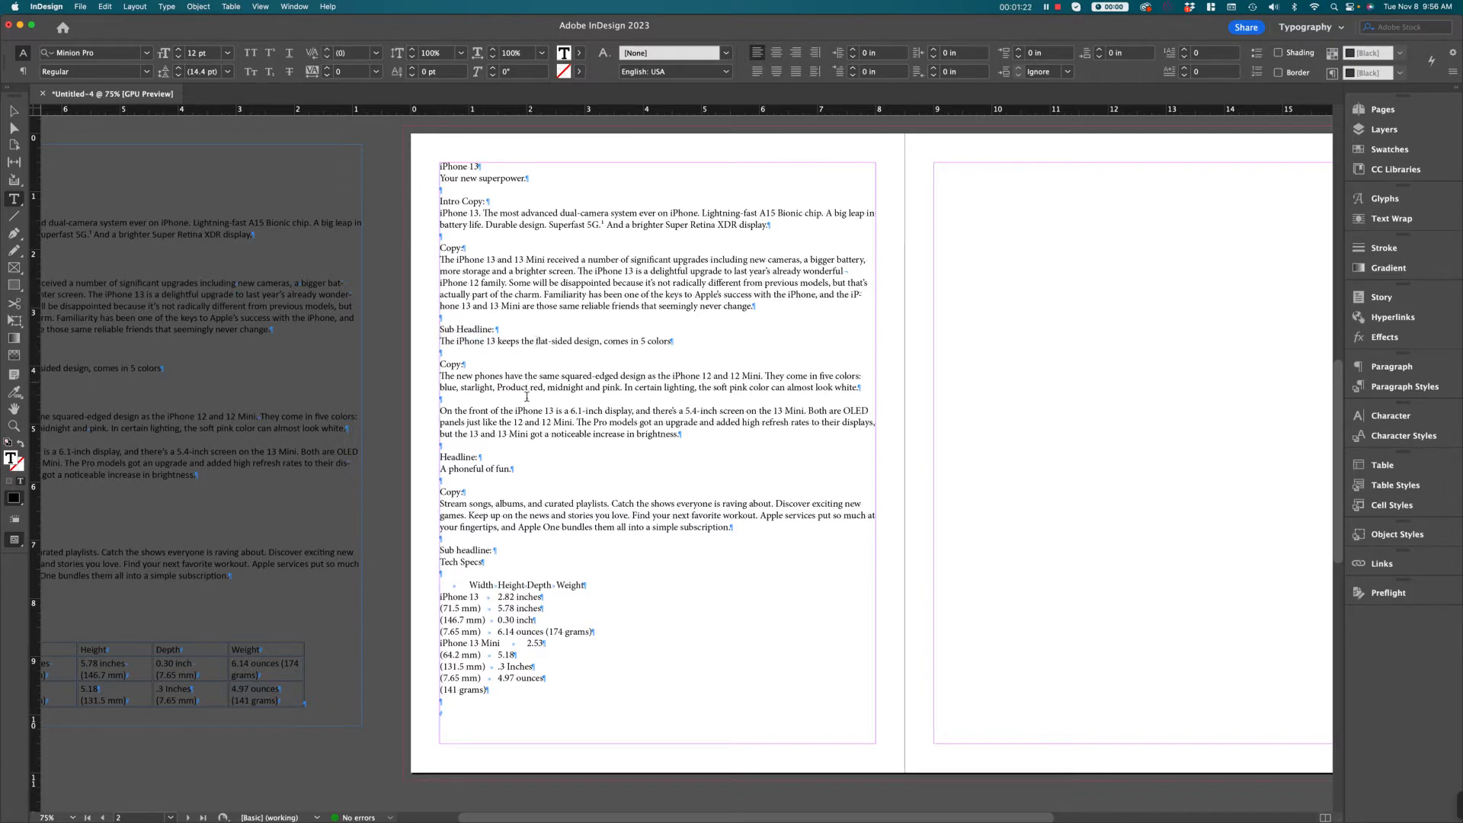
click(491, 468)
click(554, 294)
click(537, 262)
click(442, 260)
drag(441, 260, 751, 299)
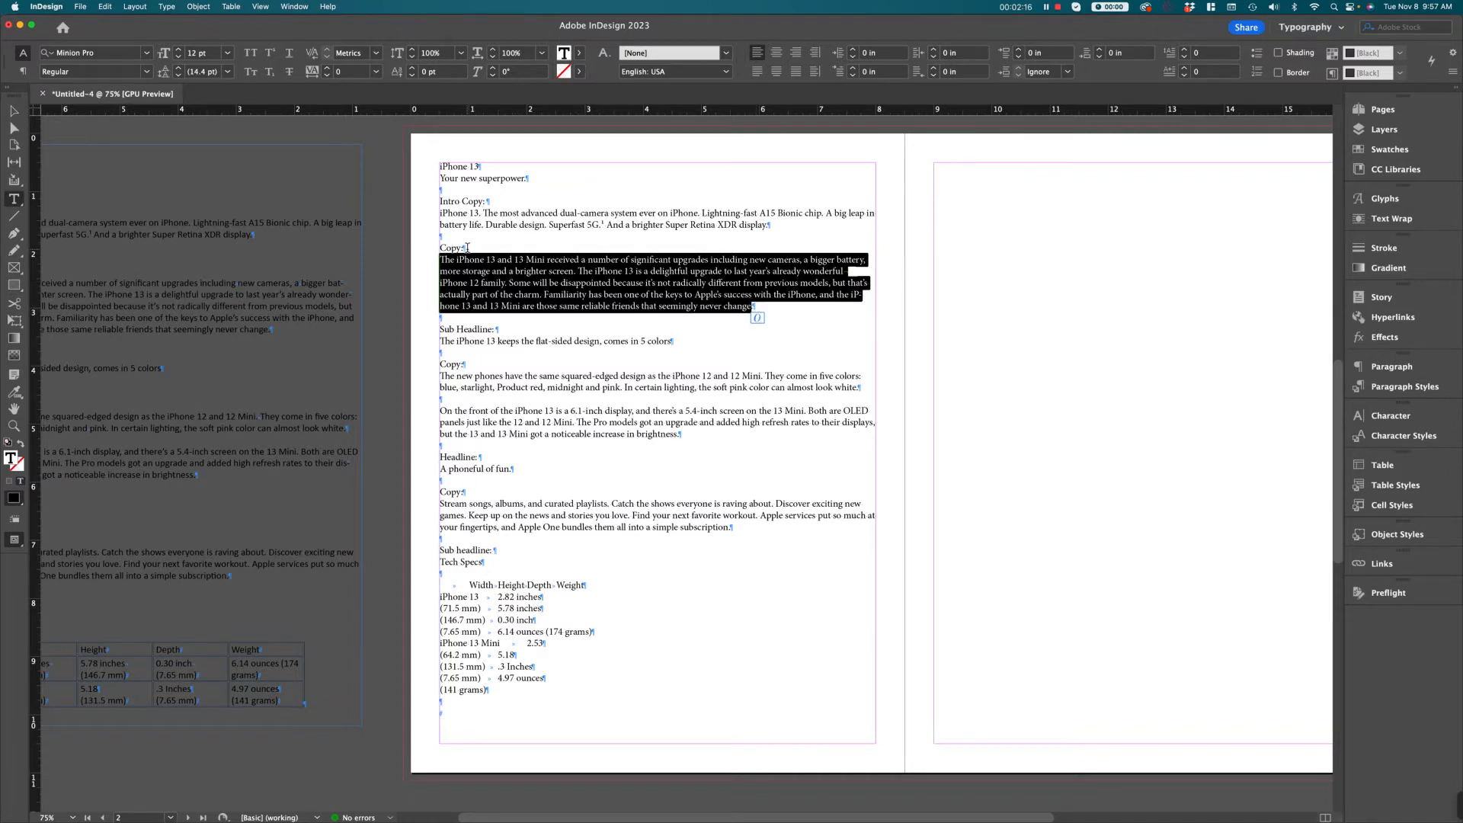
double_click(674, 294)
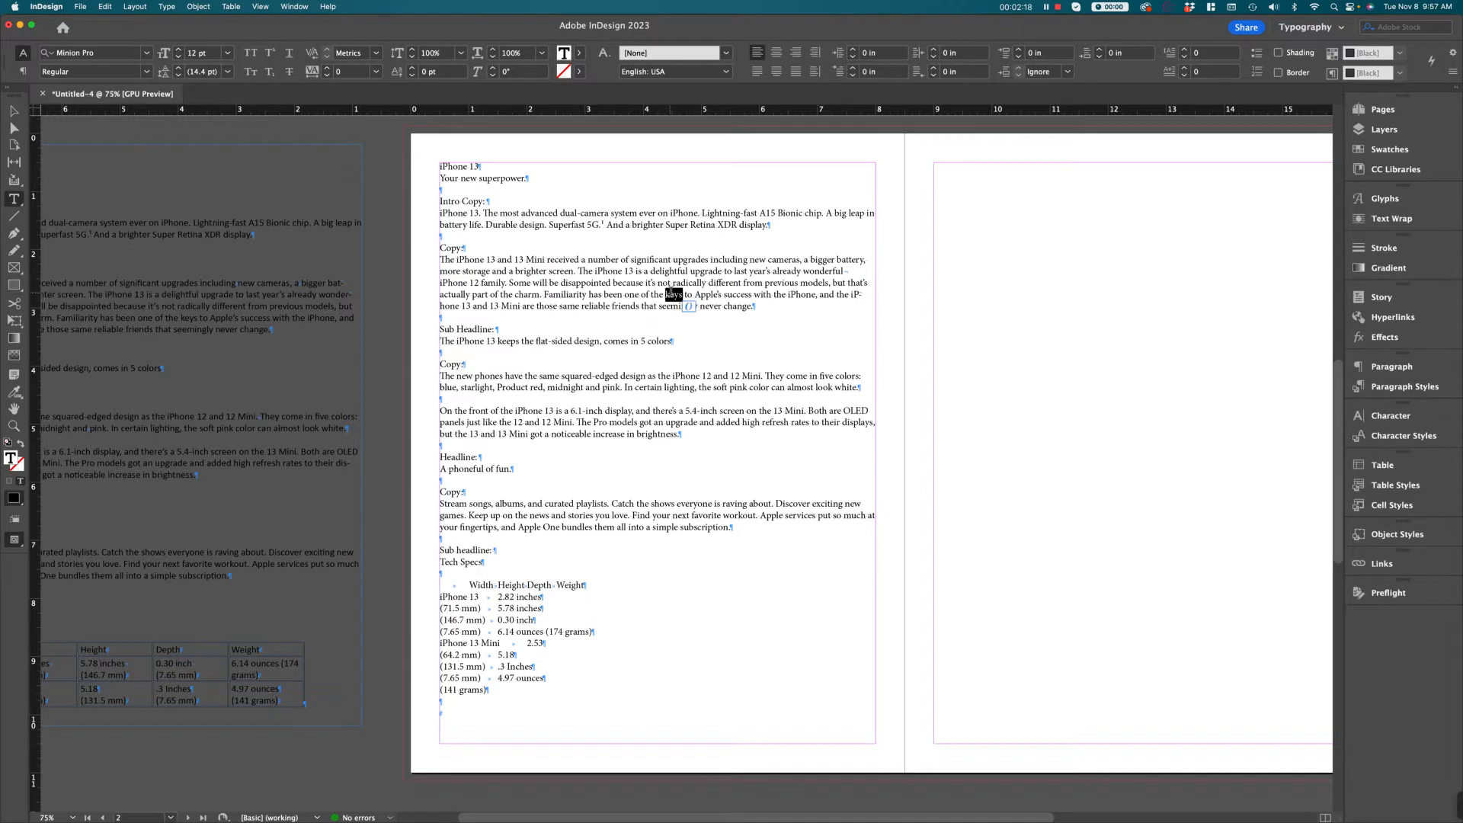
drag(440, 166, 527, 179)
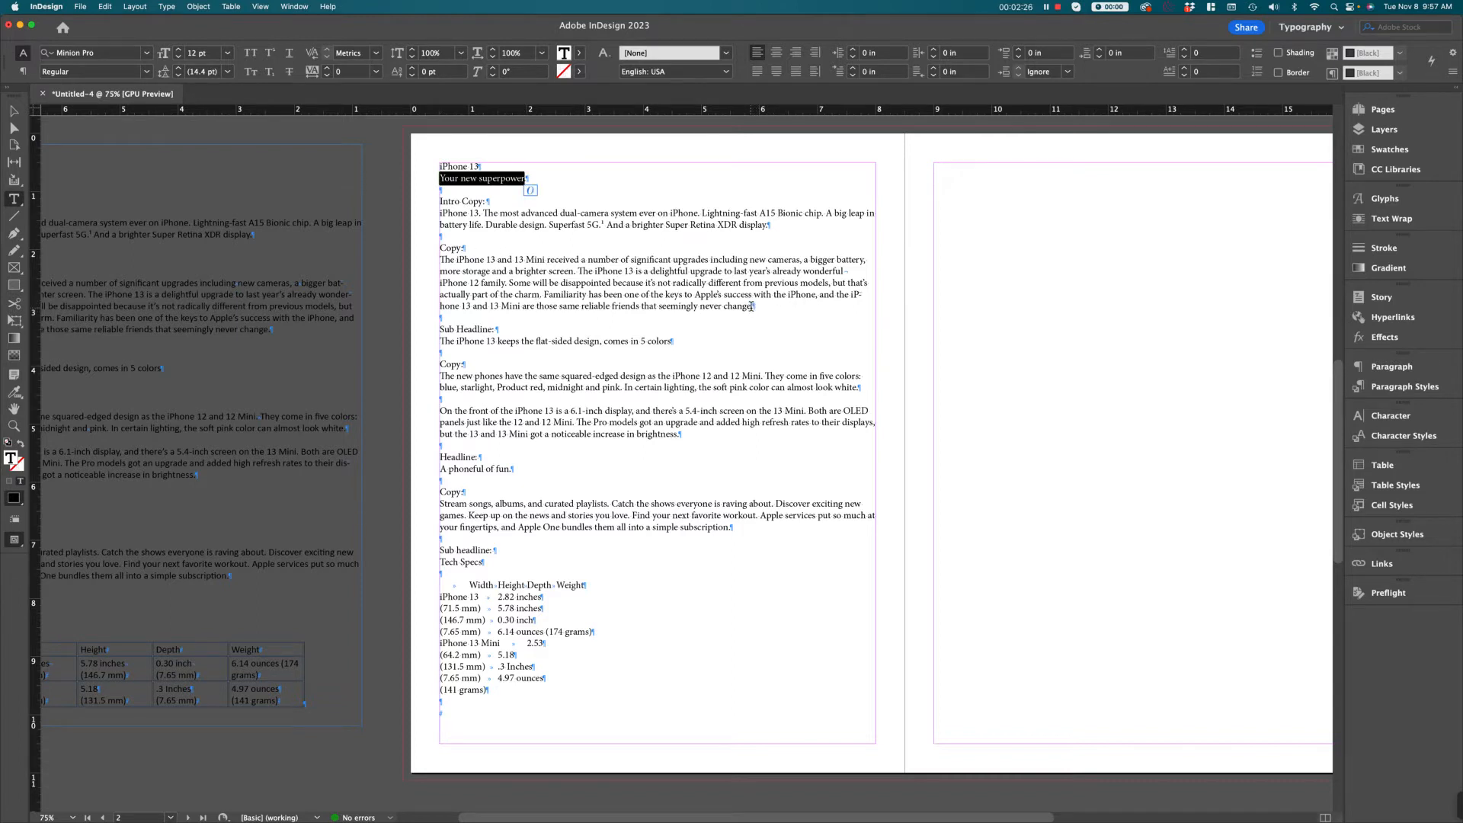
drag(752, 307, 440, 260)
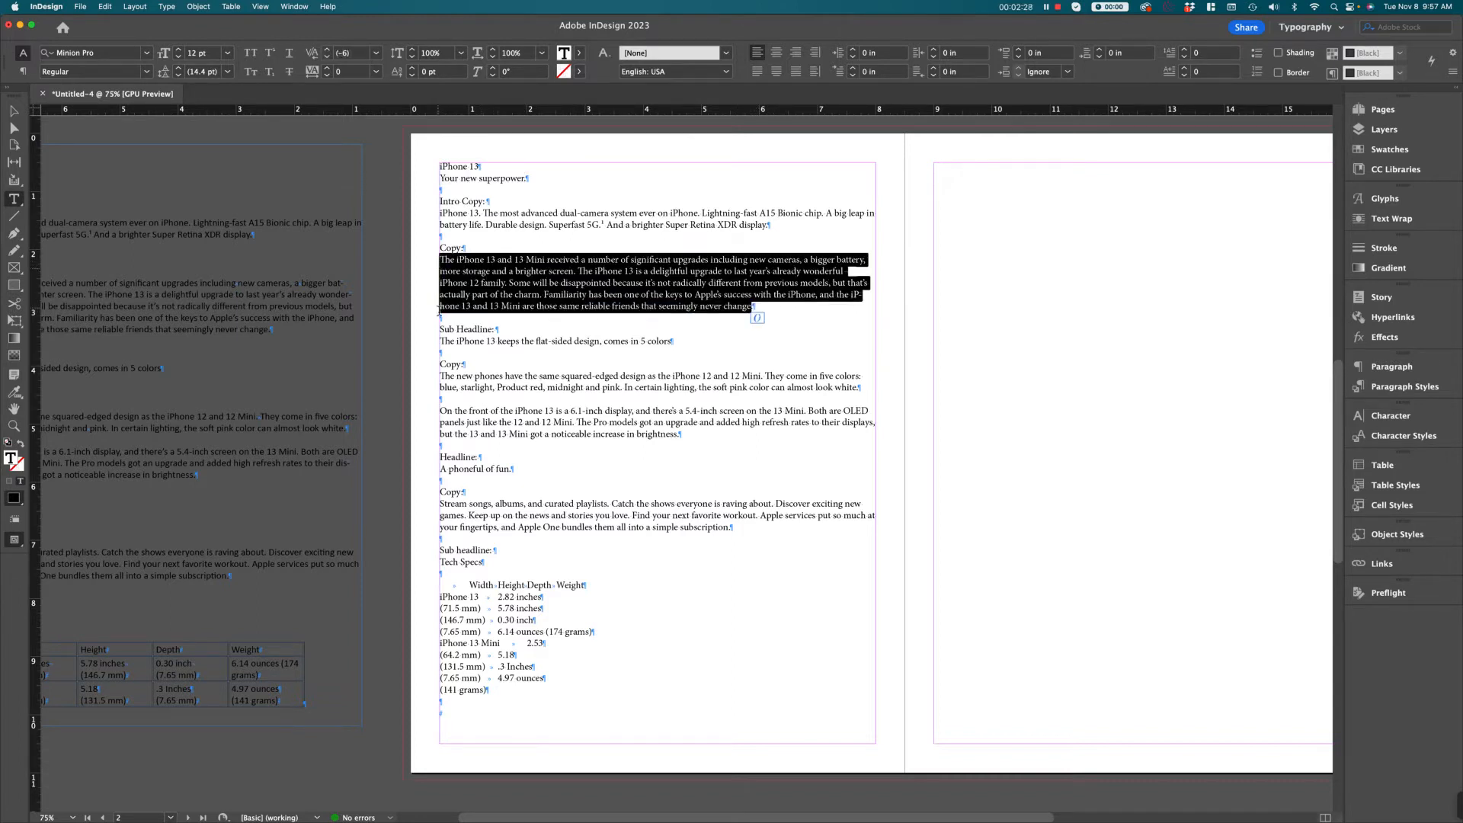
drag(441, 342, 672, 341)
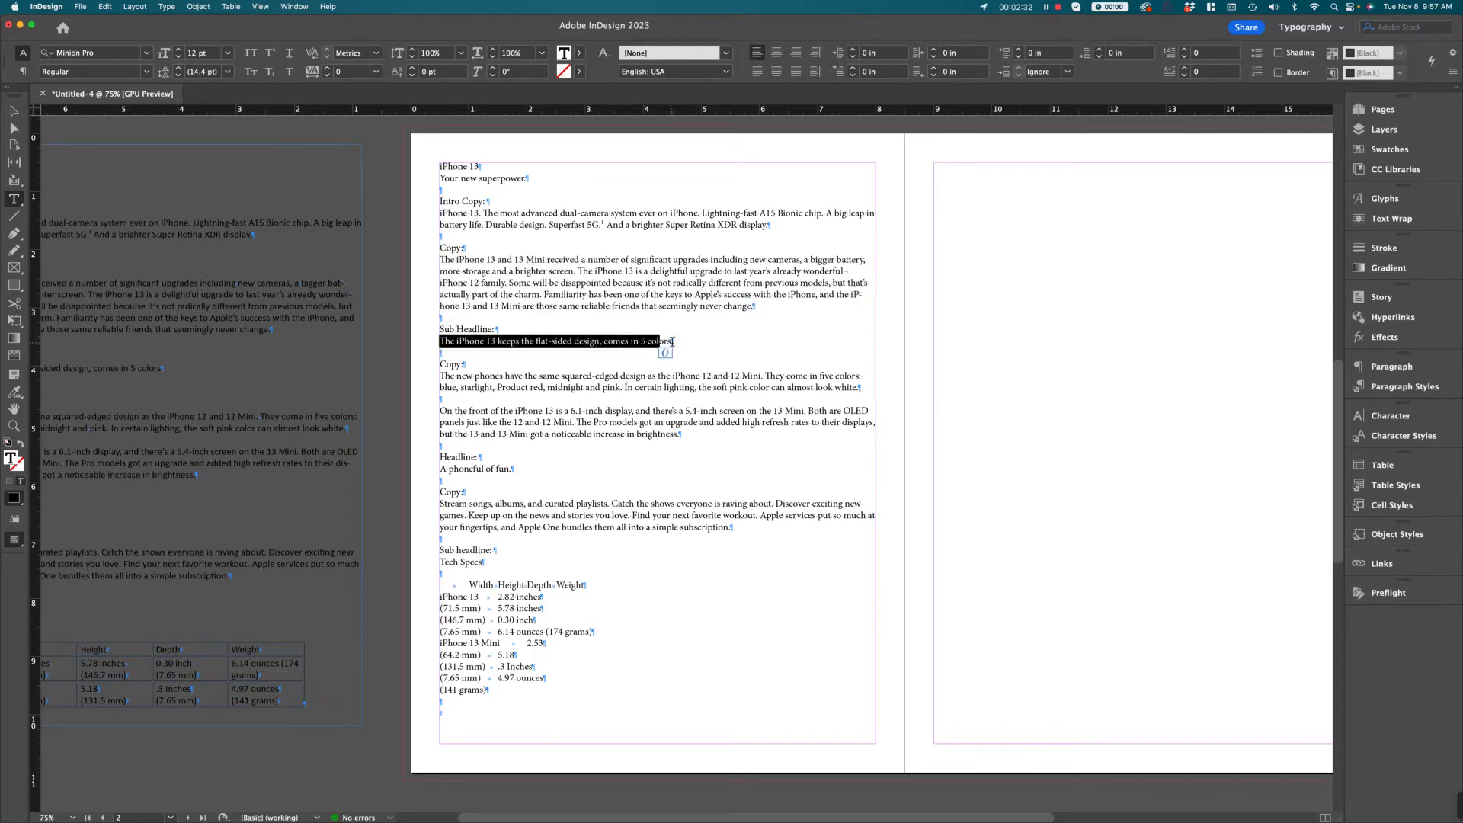
click(684, 348)
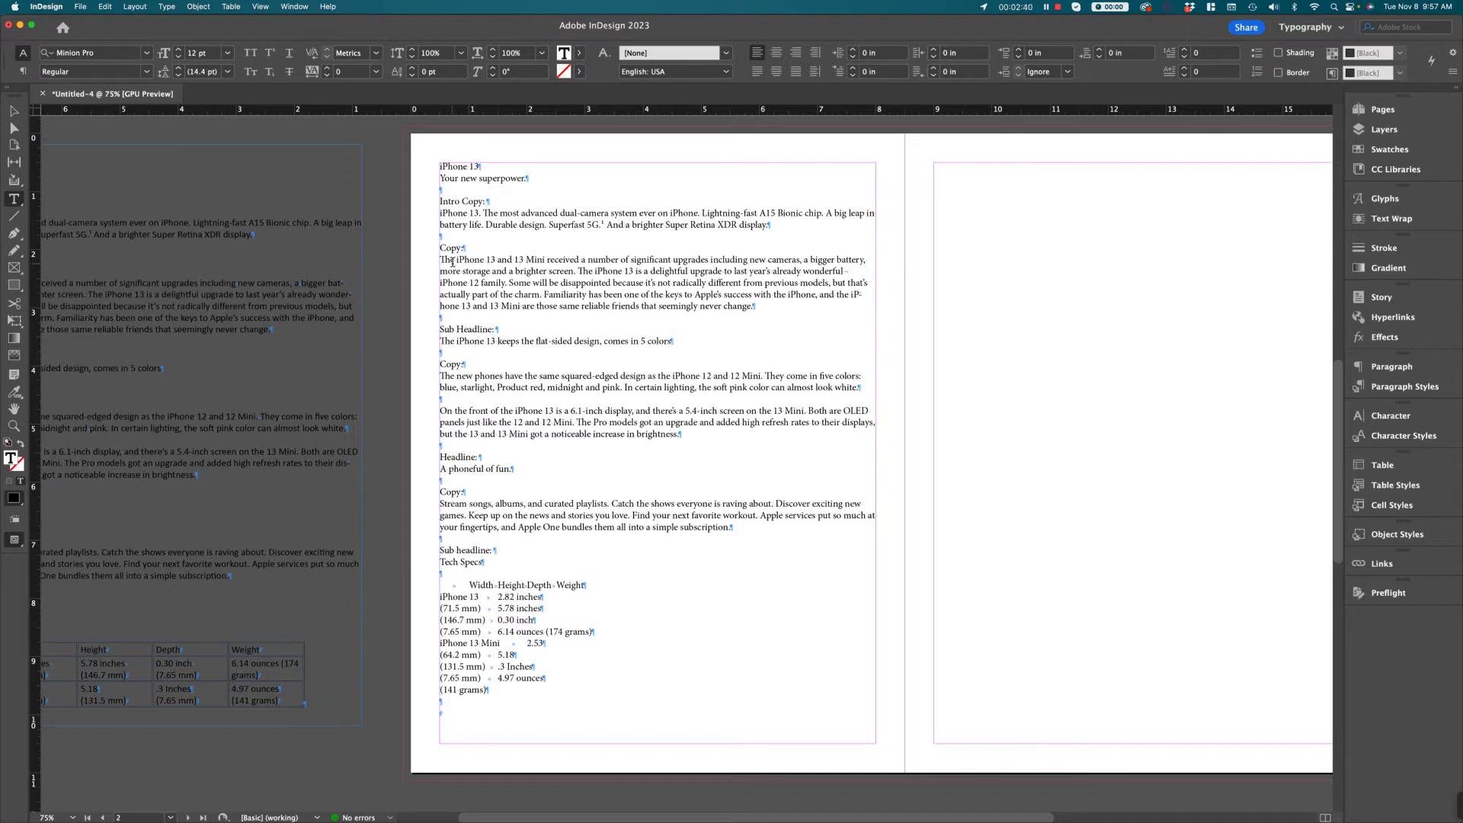
Step: Set the font of the paragraph under the first "Copy:" label to Acumin Variable Concept in the Light style
drag(443, 263, 763, 301)
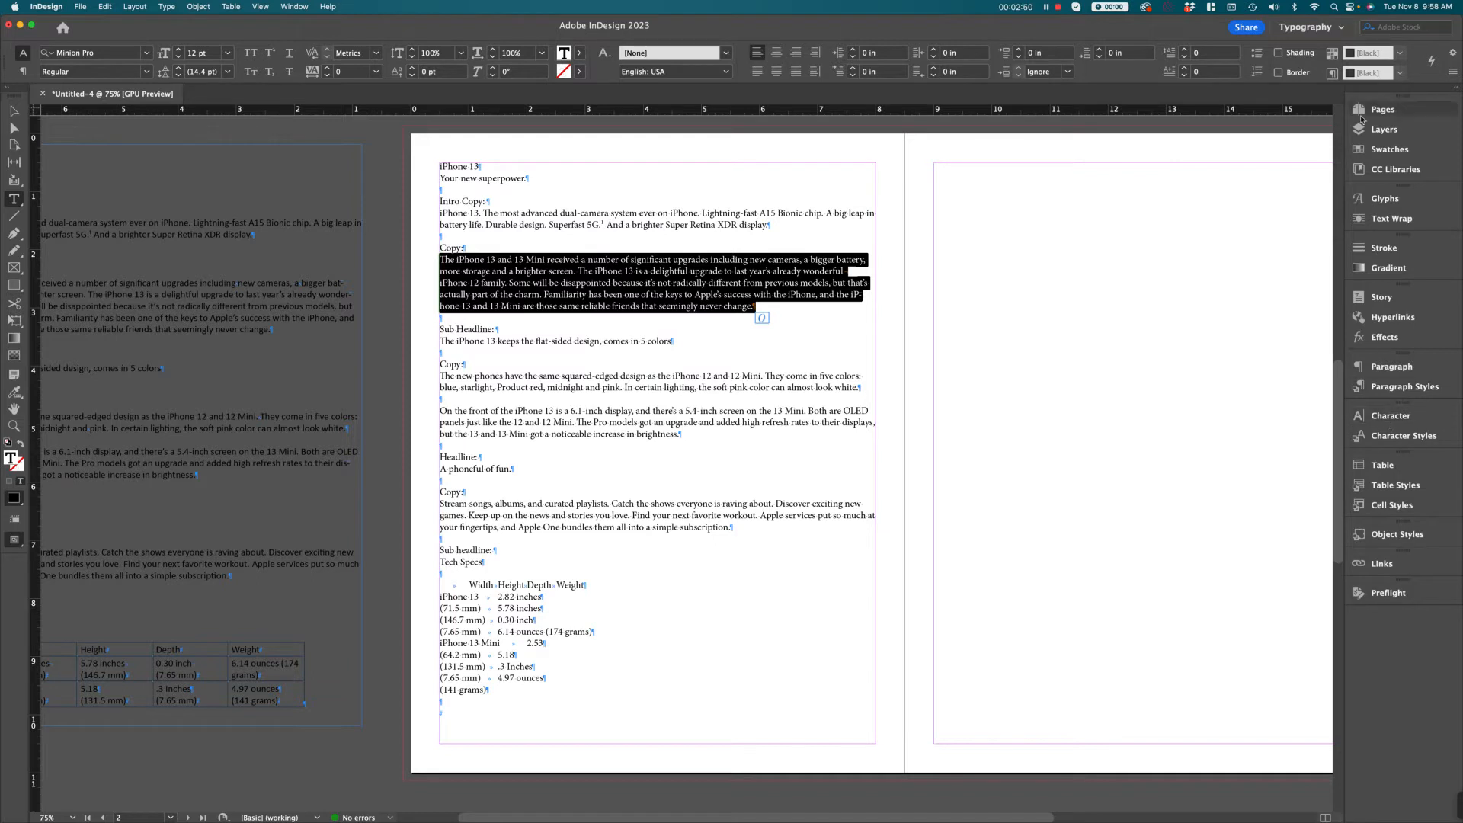
click(1389, 418)
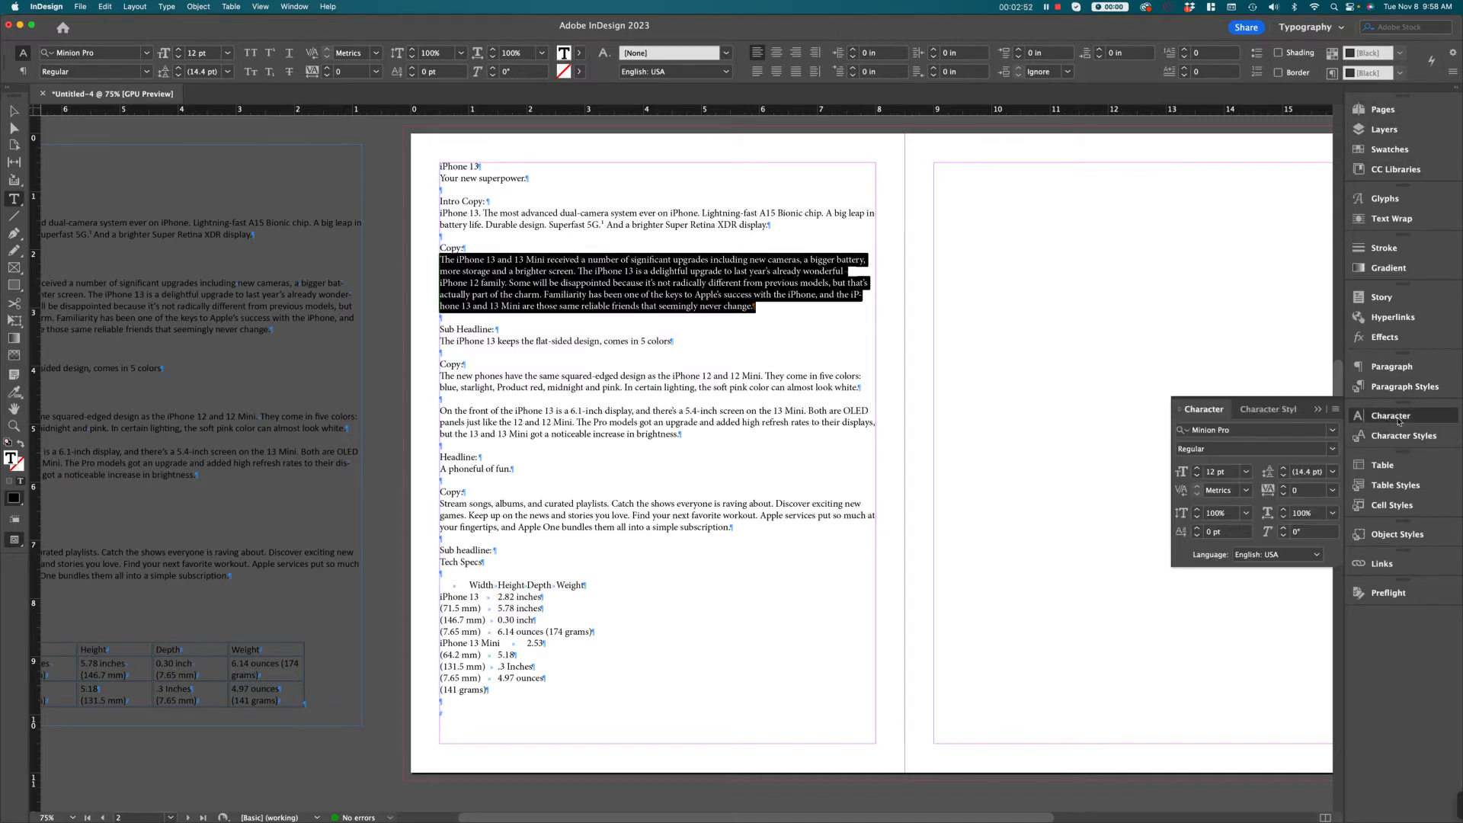
click(1335, 431)
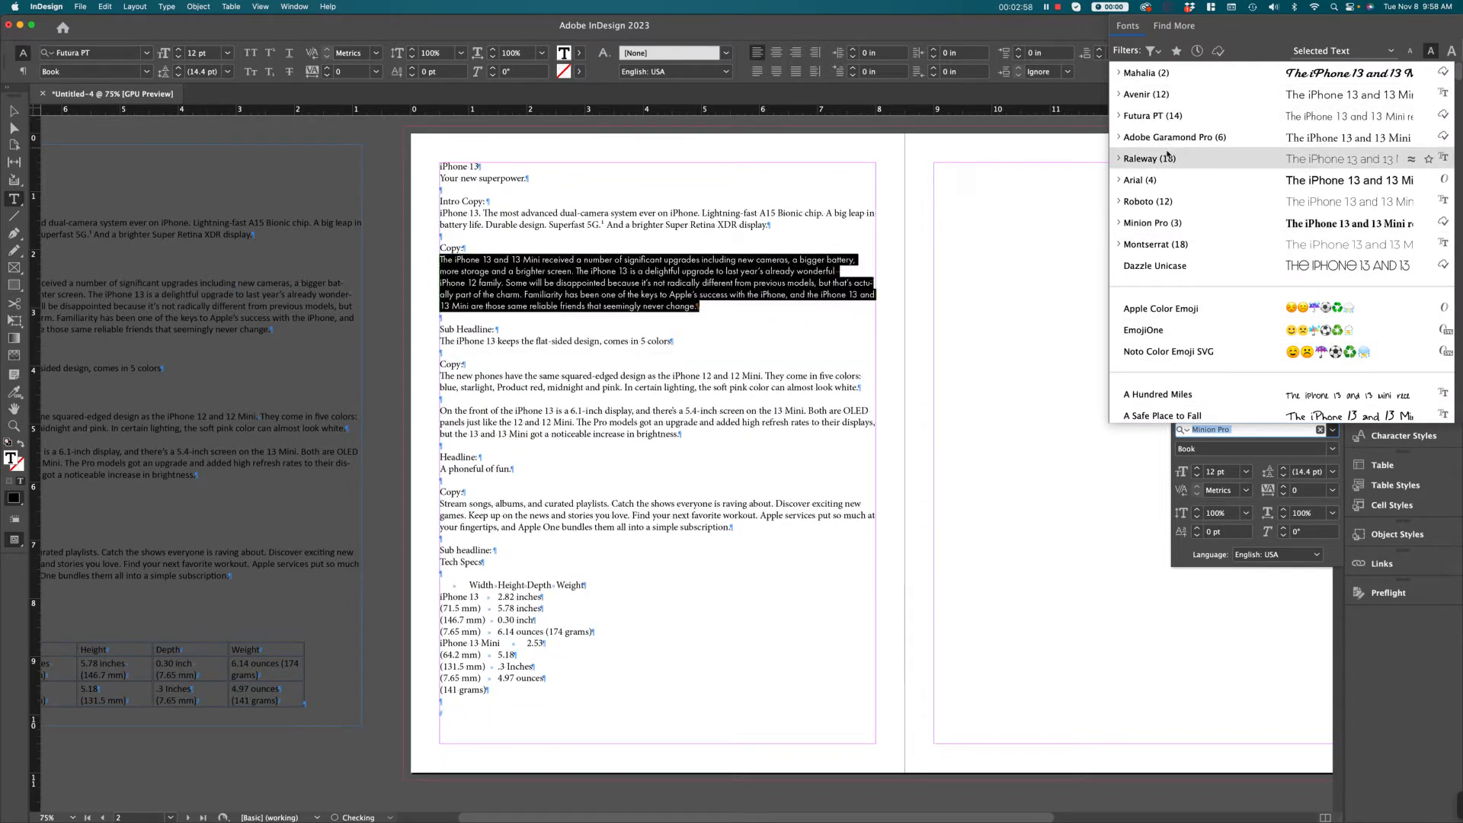
scroll(1166, 153, down, 5)
scroll(1170, 164, down, 2)
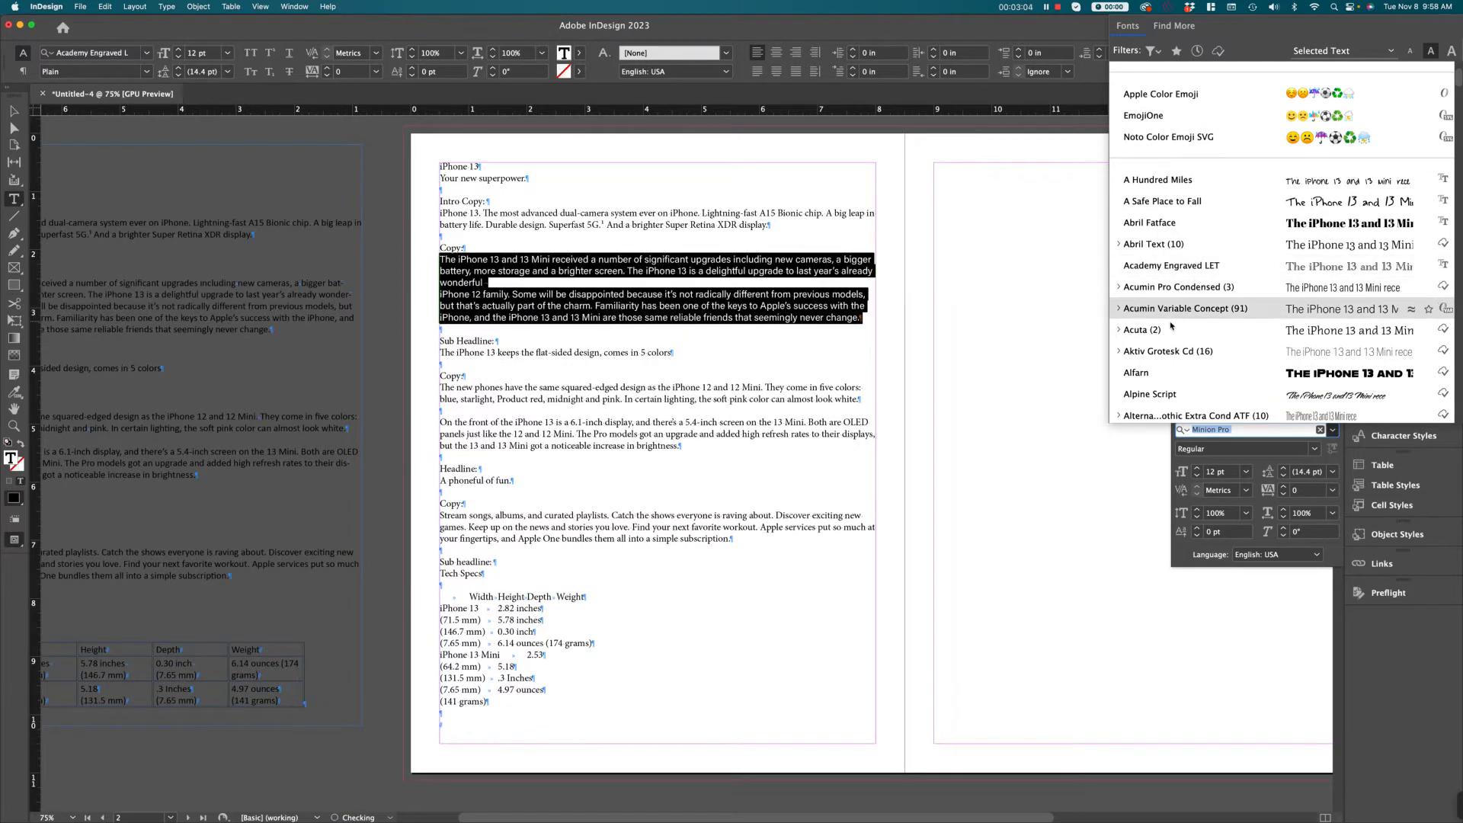
click(1120, 311)
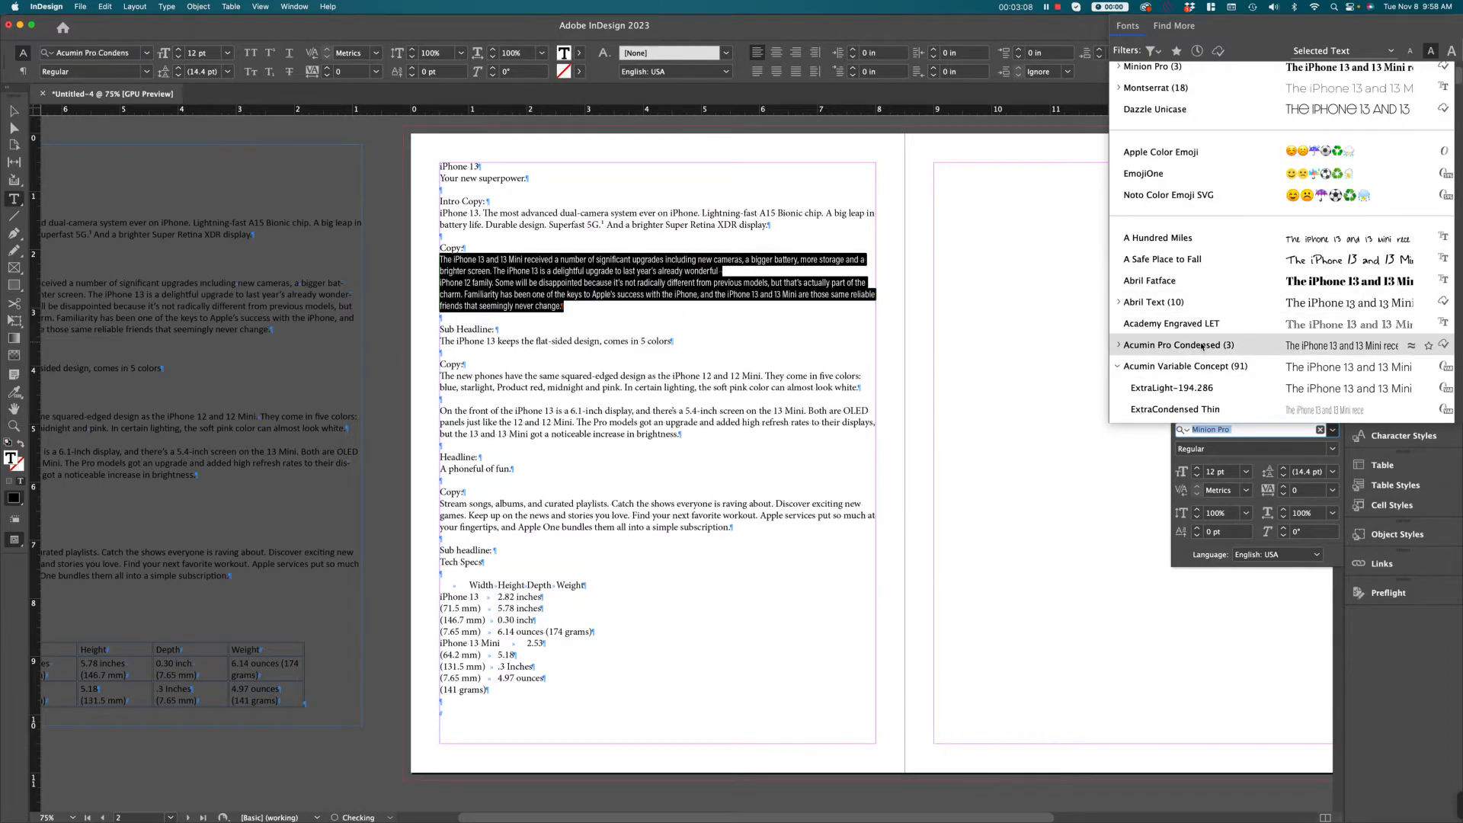
scroll(1202, 346, down, 5)
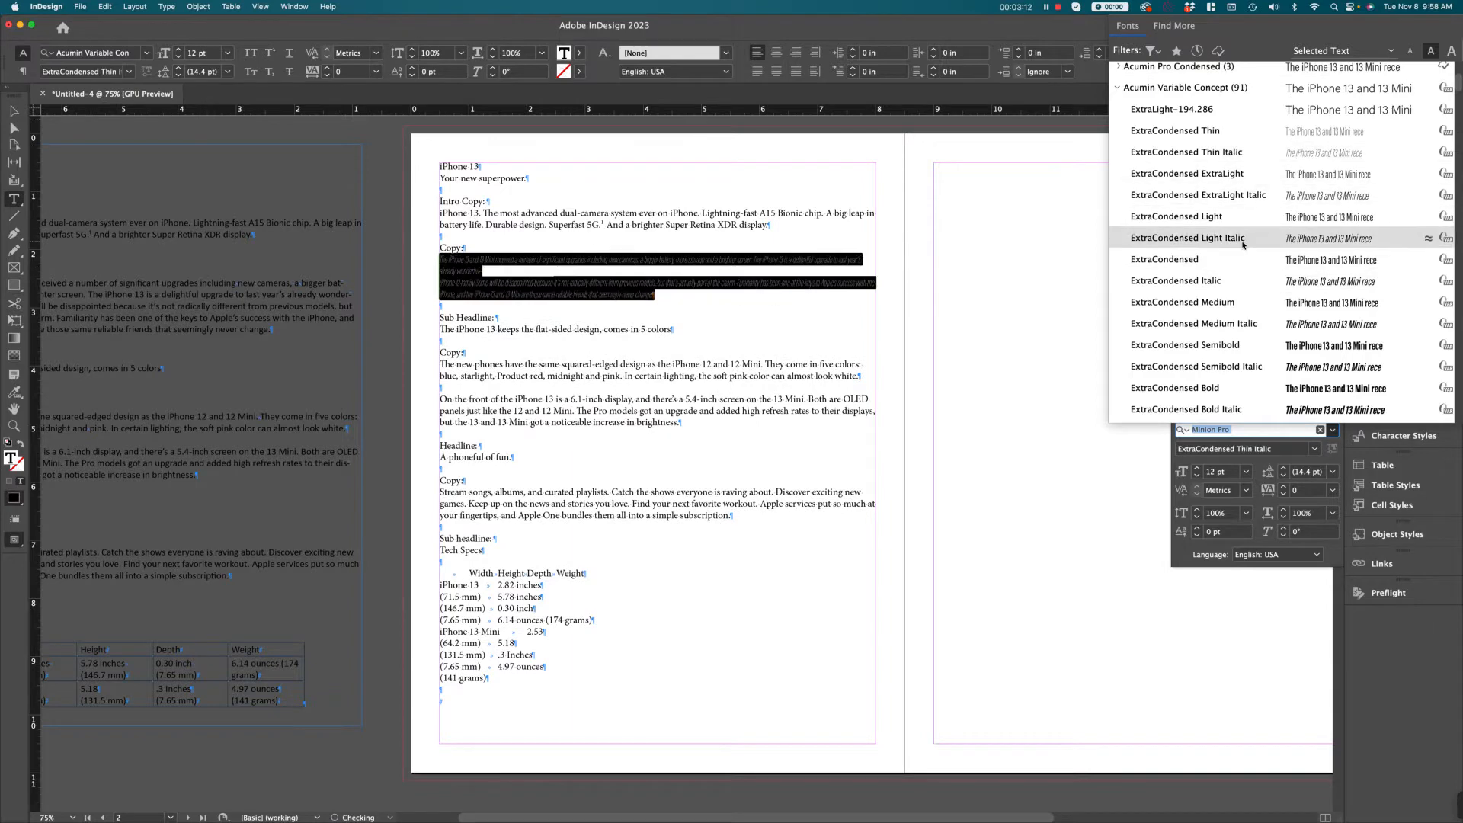
scroll(1244, 241, down, 5)
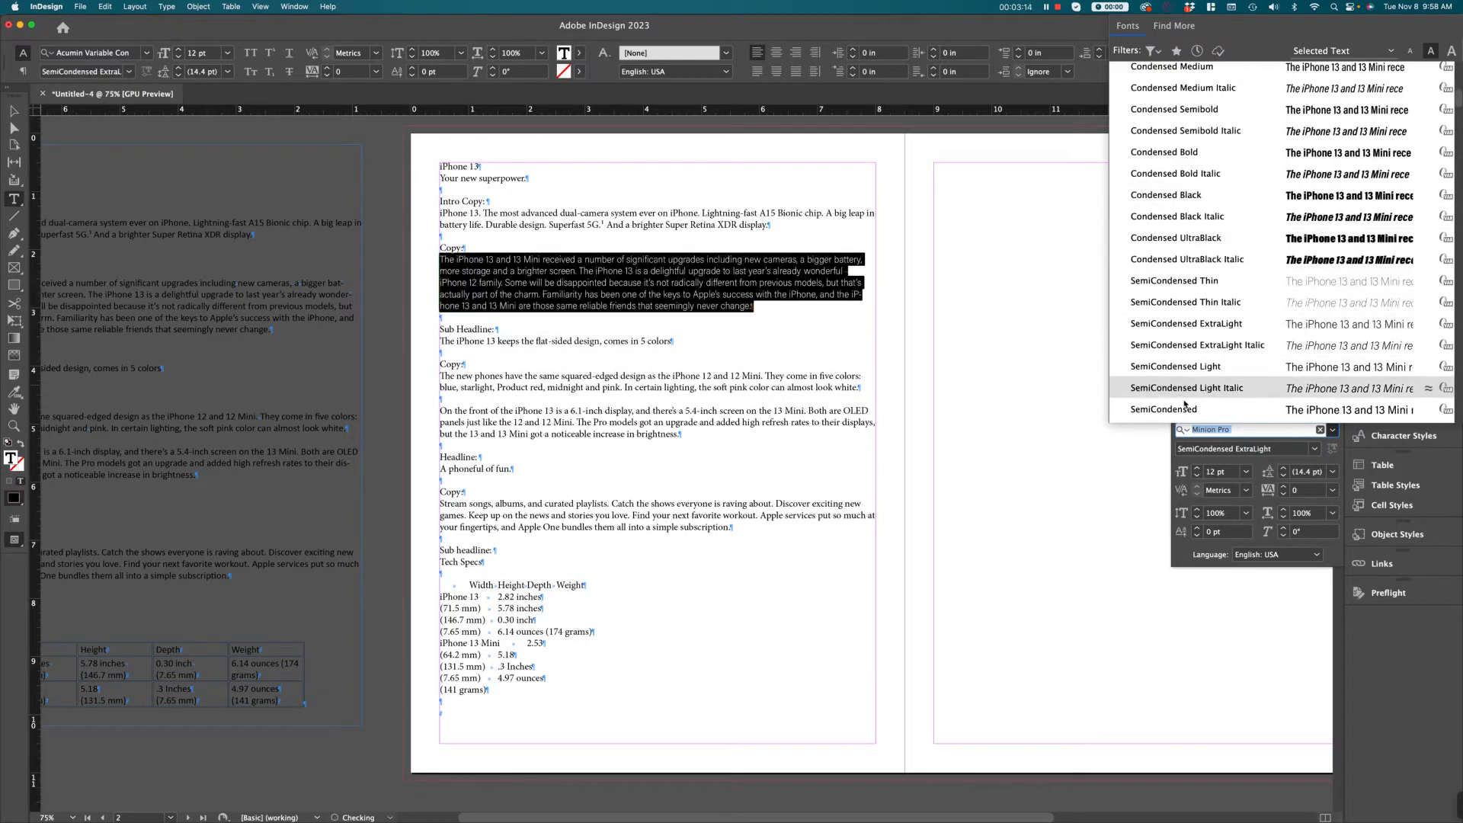
scroll(1197, 341, down, 3)
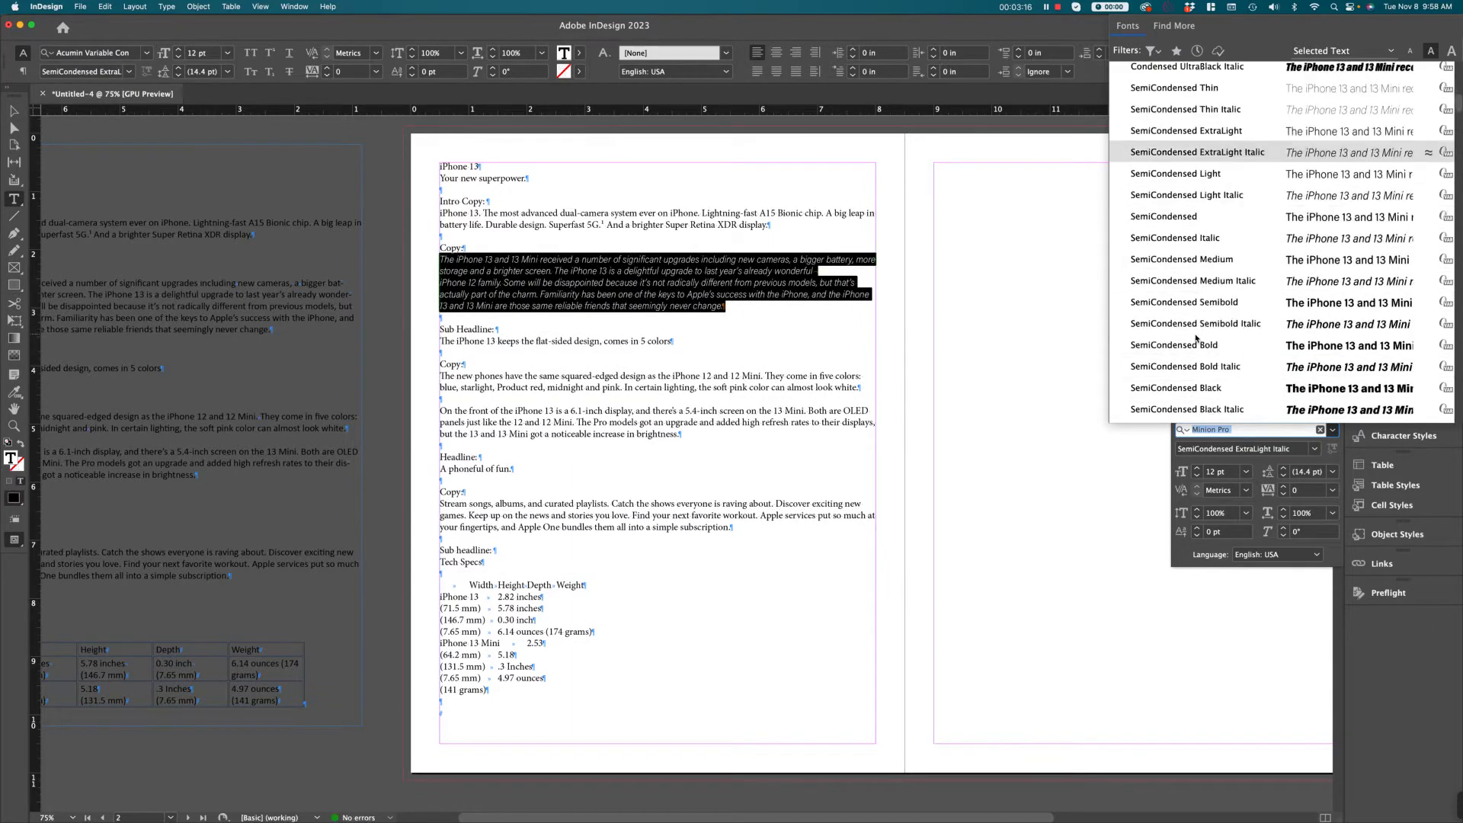
scroll(1197, 339, down, 3)
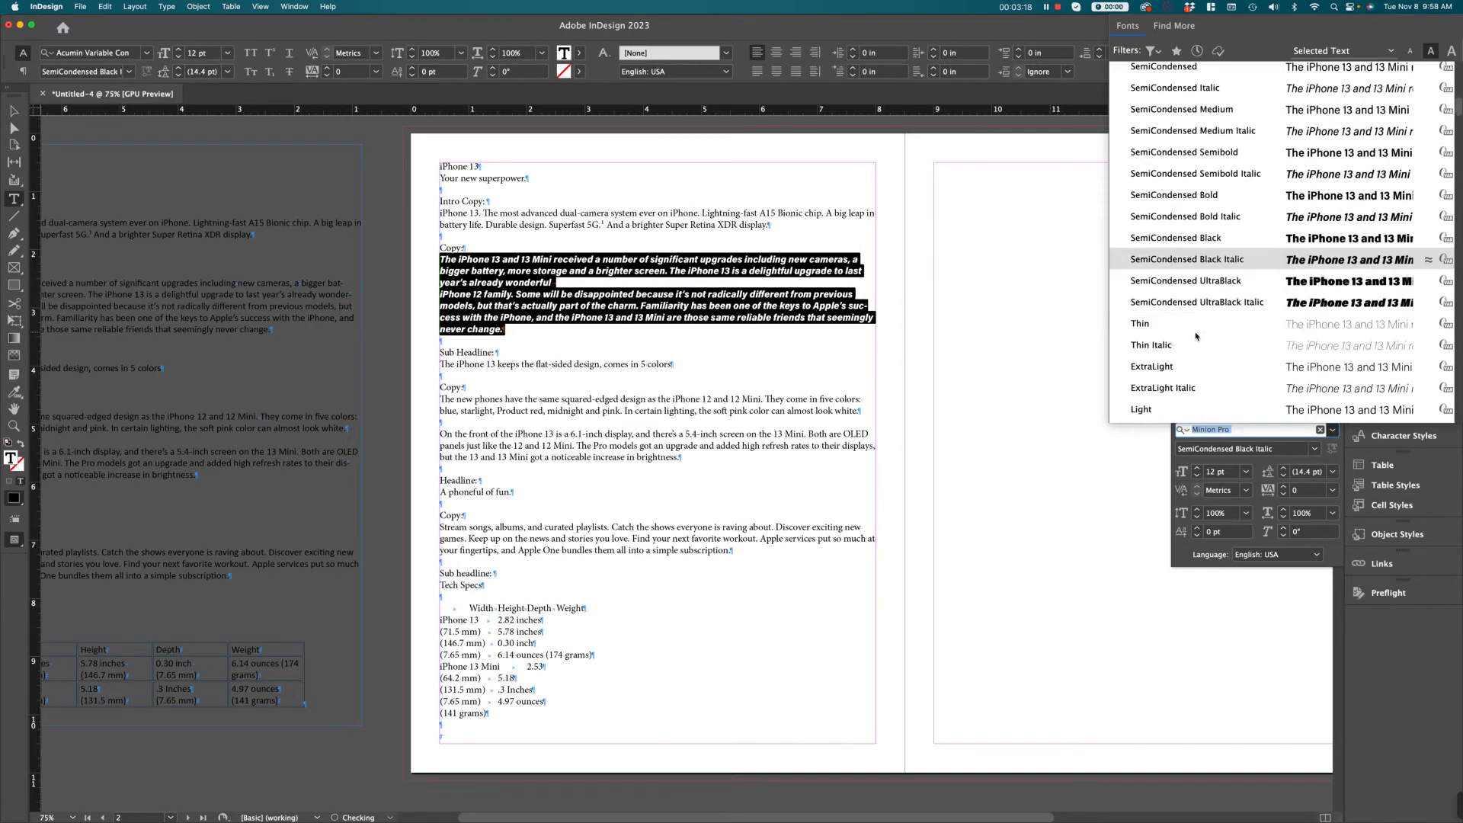
scroll(1197, 336, down, 1)
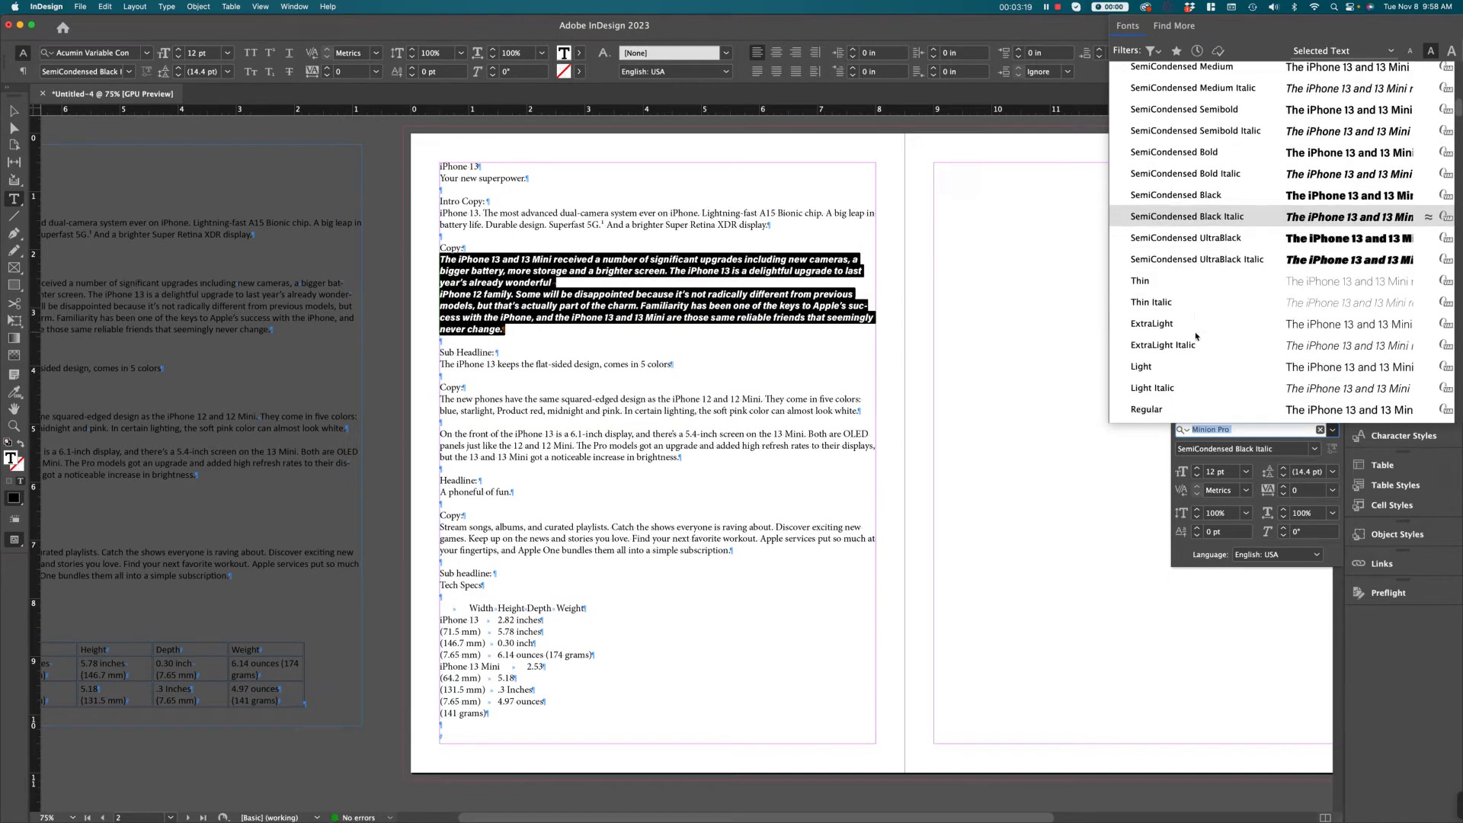
click(1166, 374)
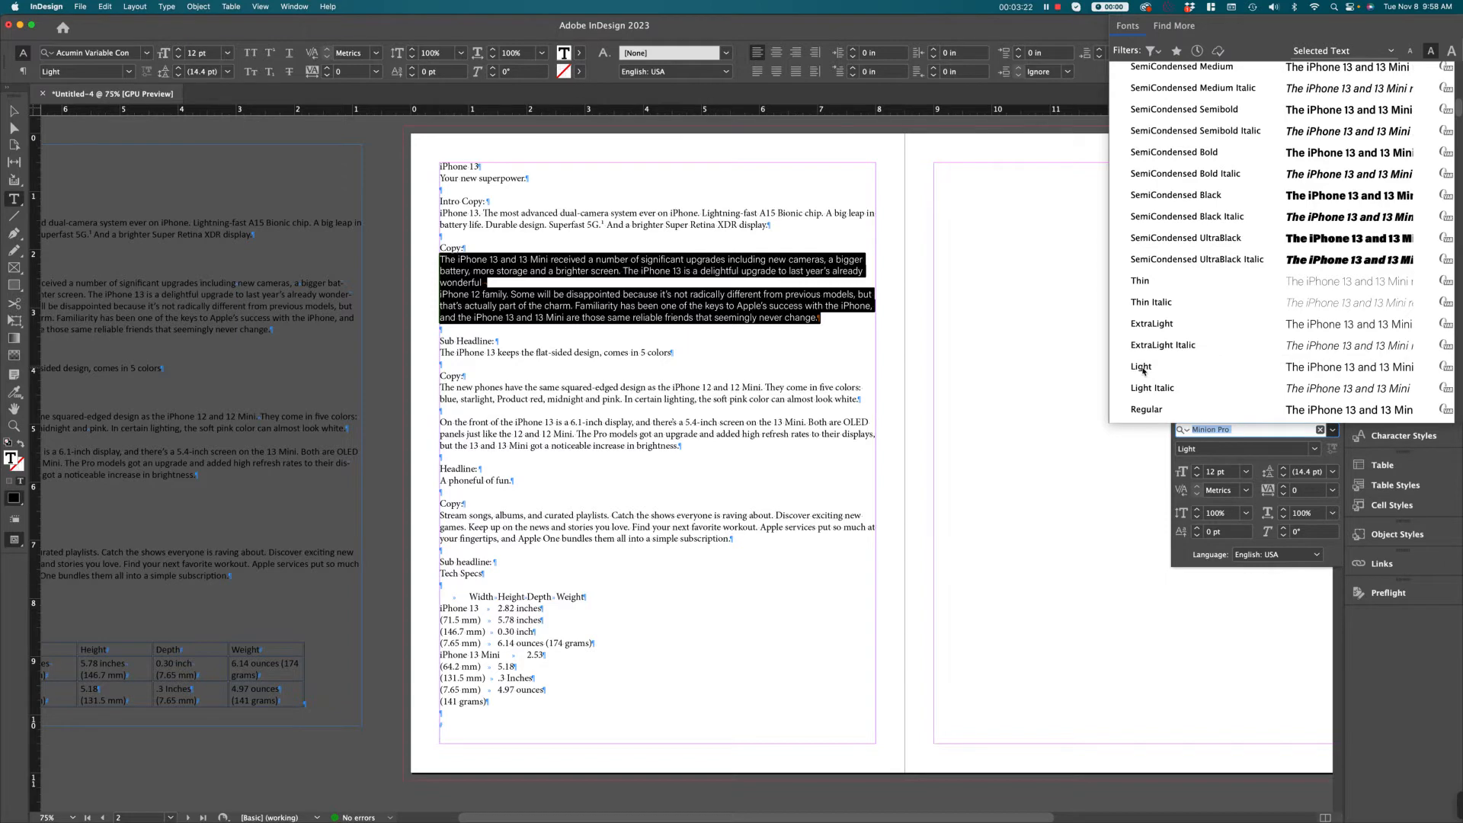
click(1142, 369)
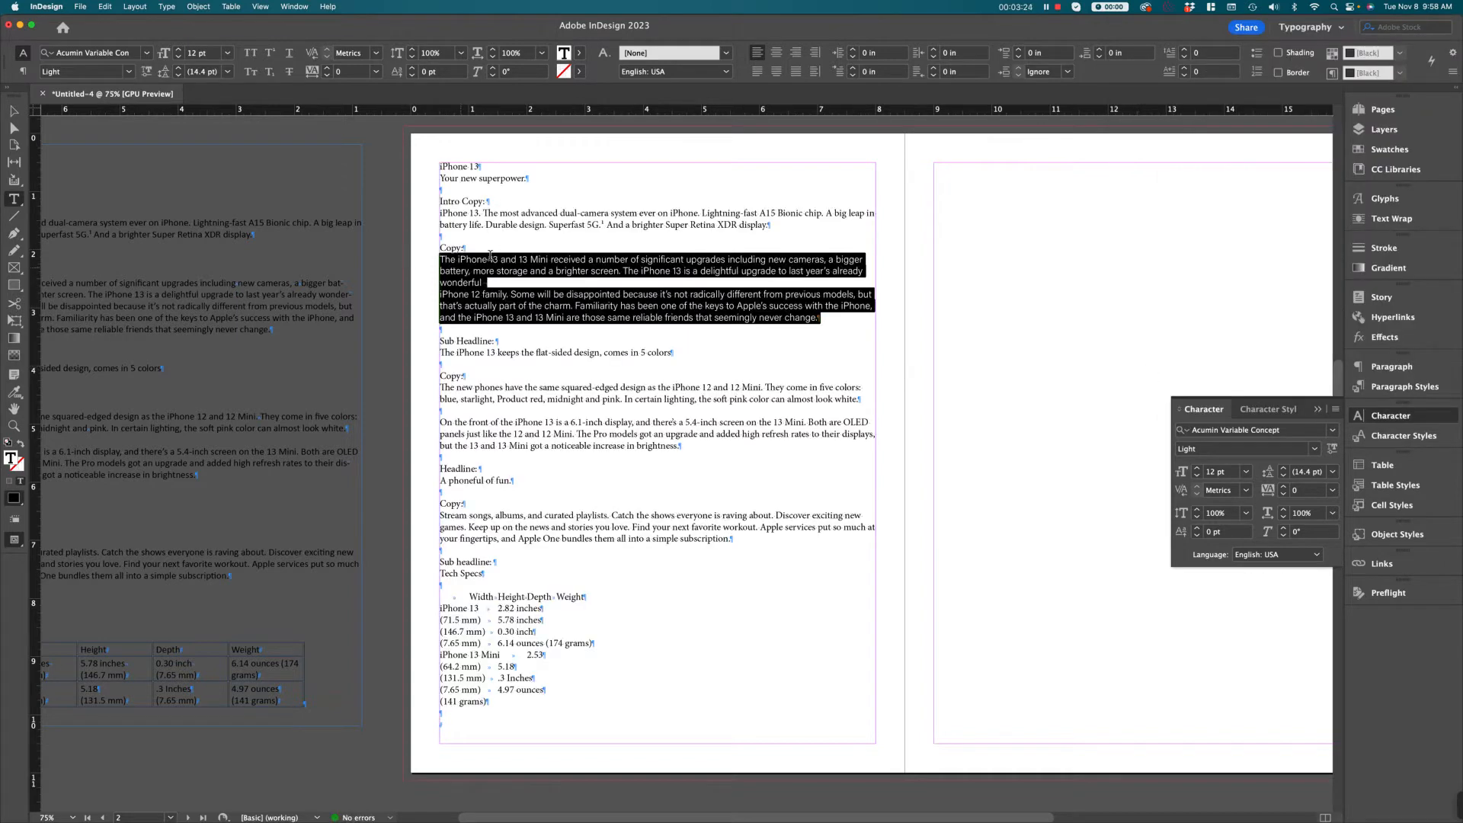
Step: Try a 10 pt font size on the selected copy paragraph and set it back to 12 pt
click(1198, 477)
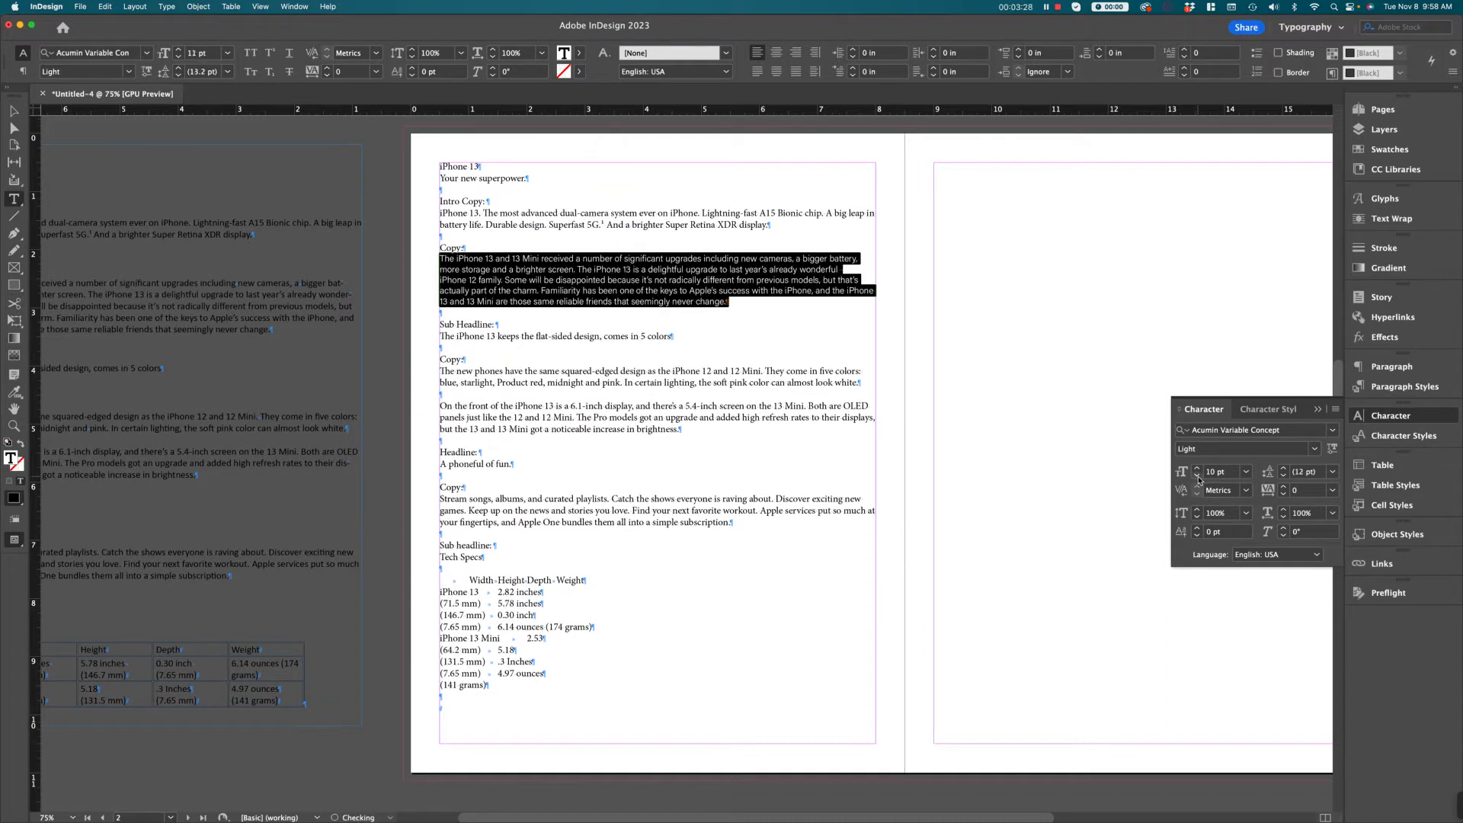
click(1198, 477)
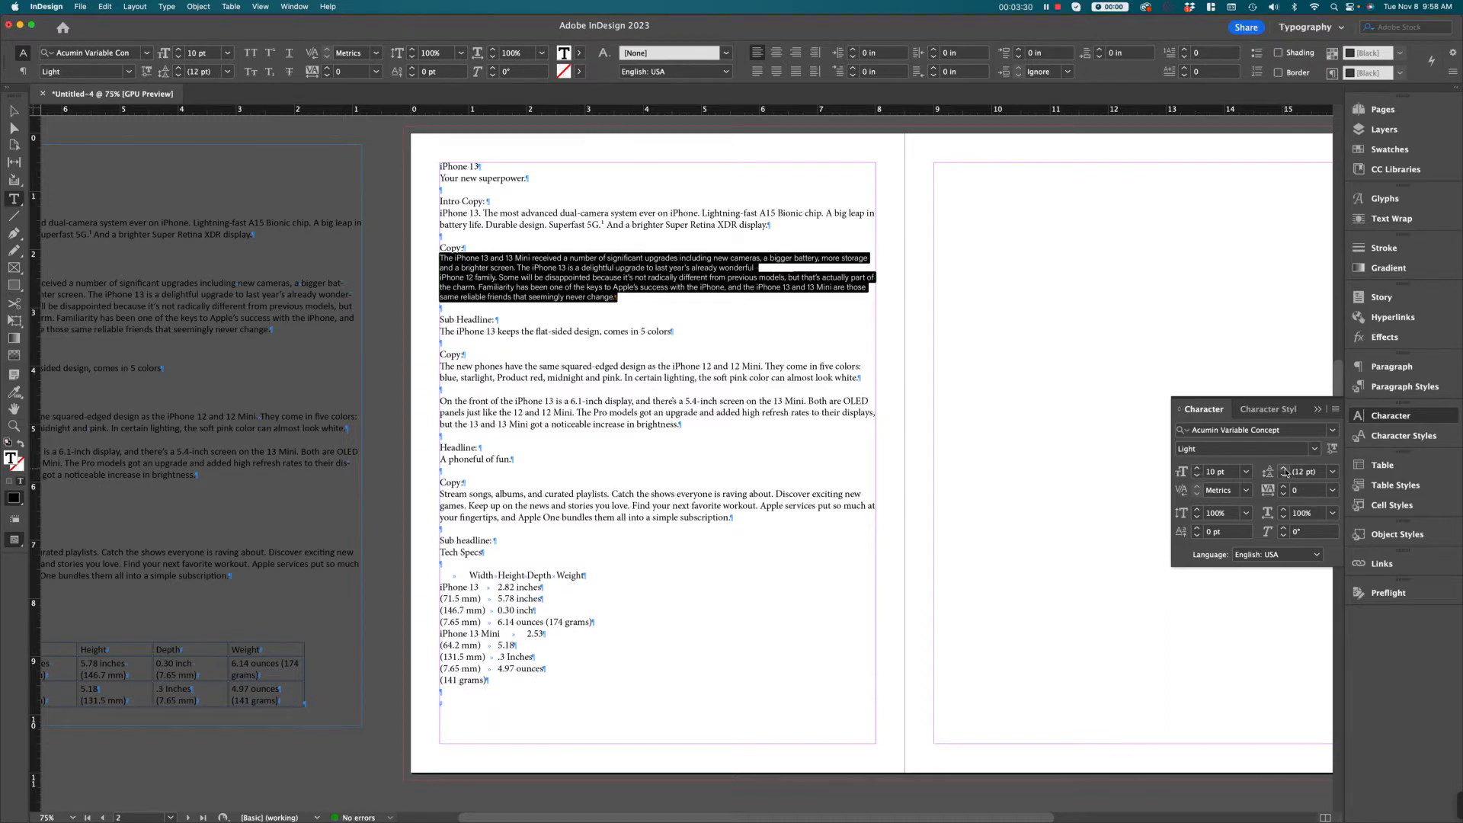
click(1198, 469)
click(1198, 468)
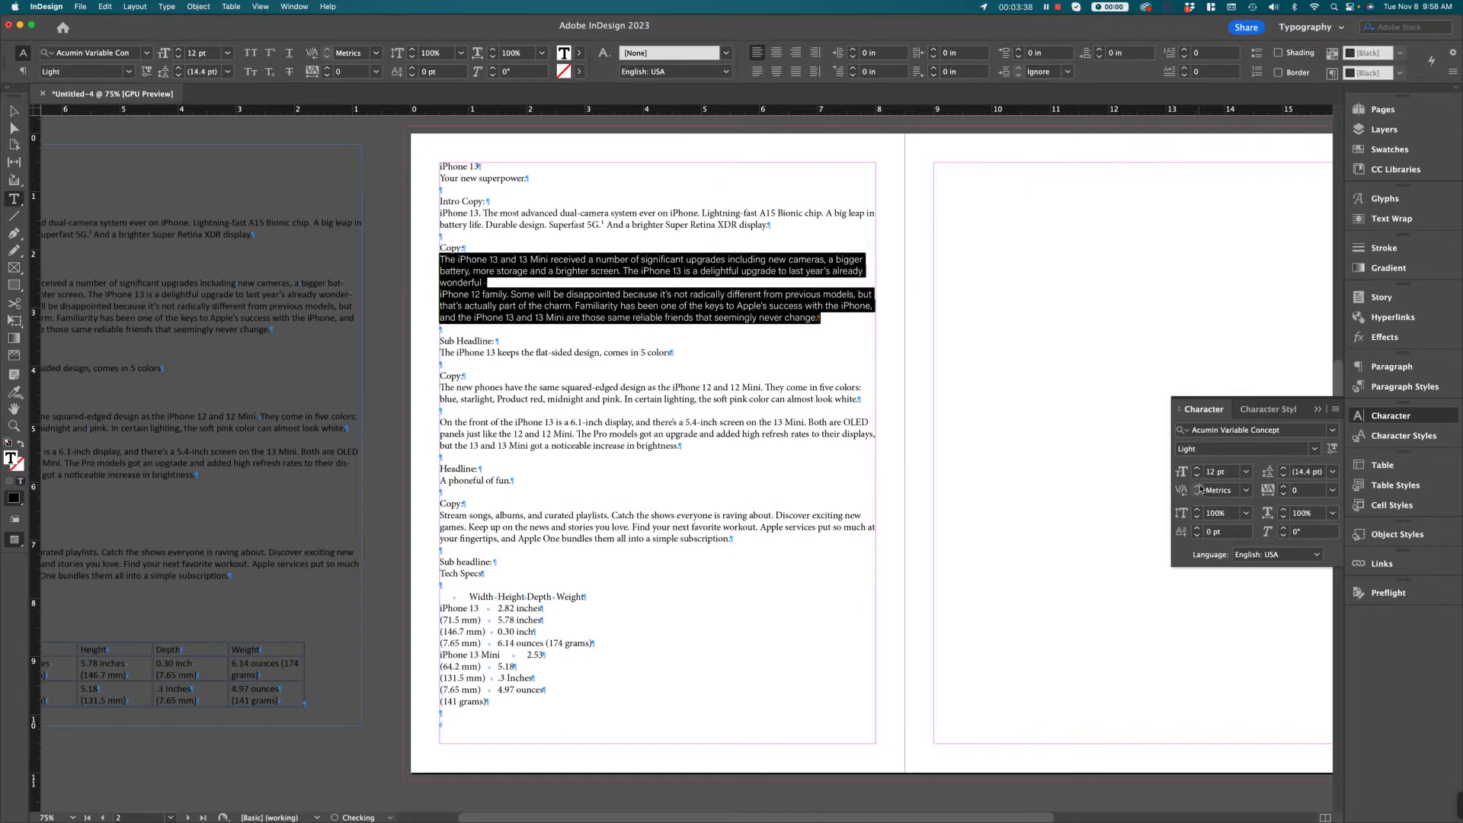
Step: Set the paragraph under the first "Copy:" label to a 10 pt font size with 16 pt leading
click(1198, 478)
click(1198, 478)
click(1198, 477)
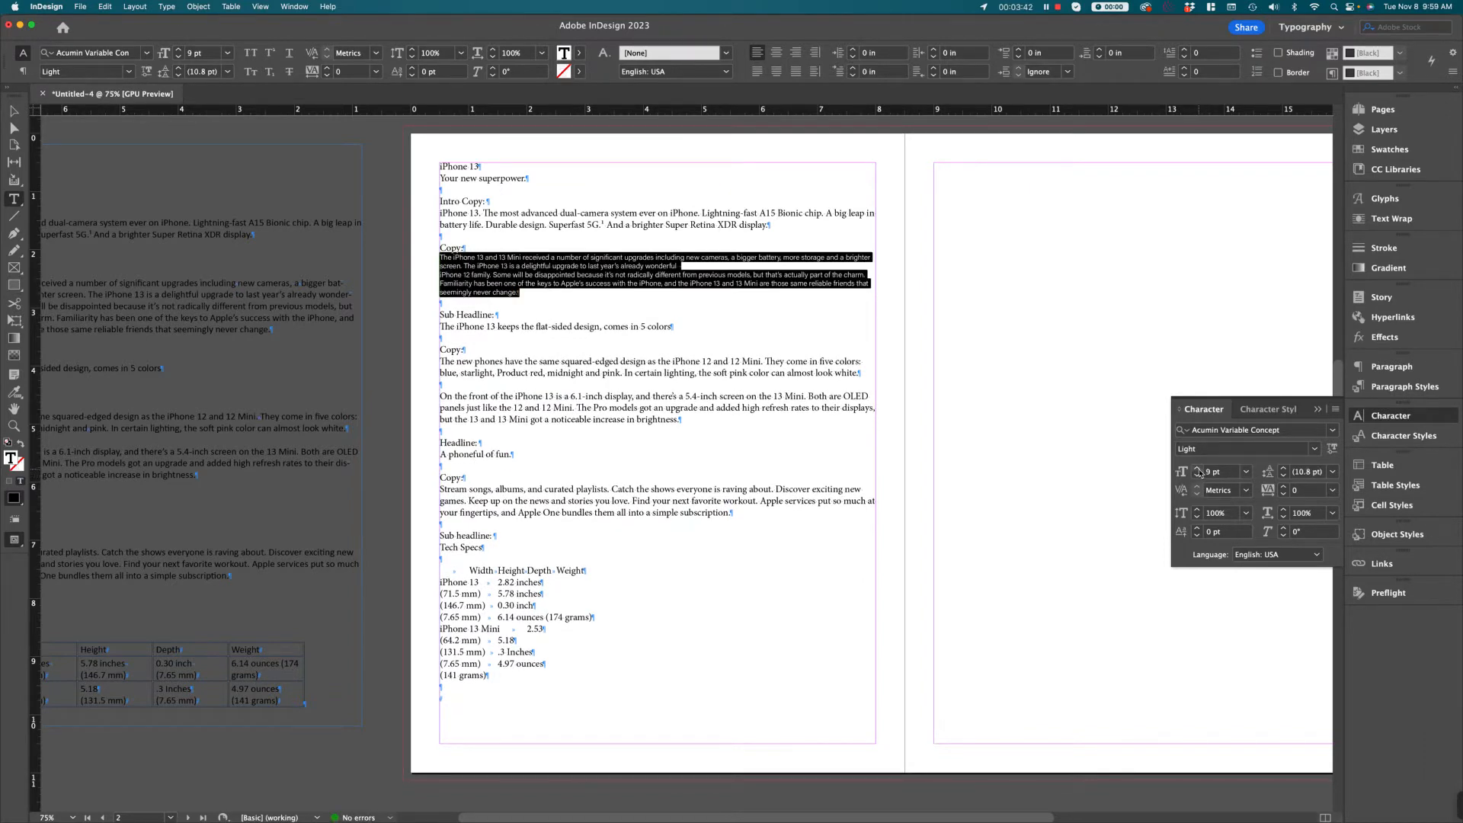
click(1197, 469)
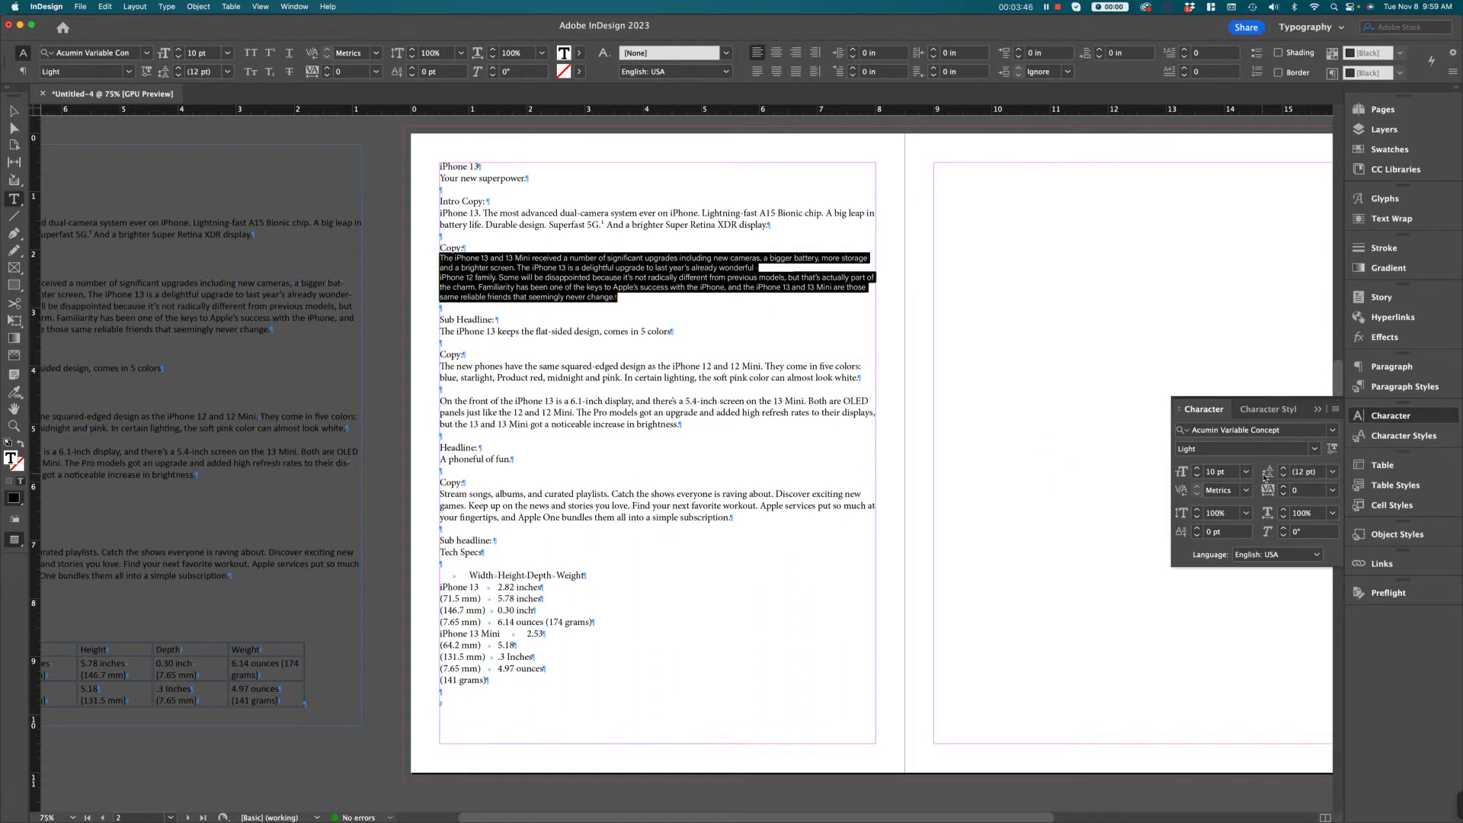
click(1285, 469)
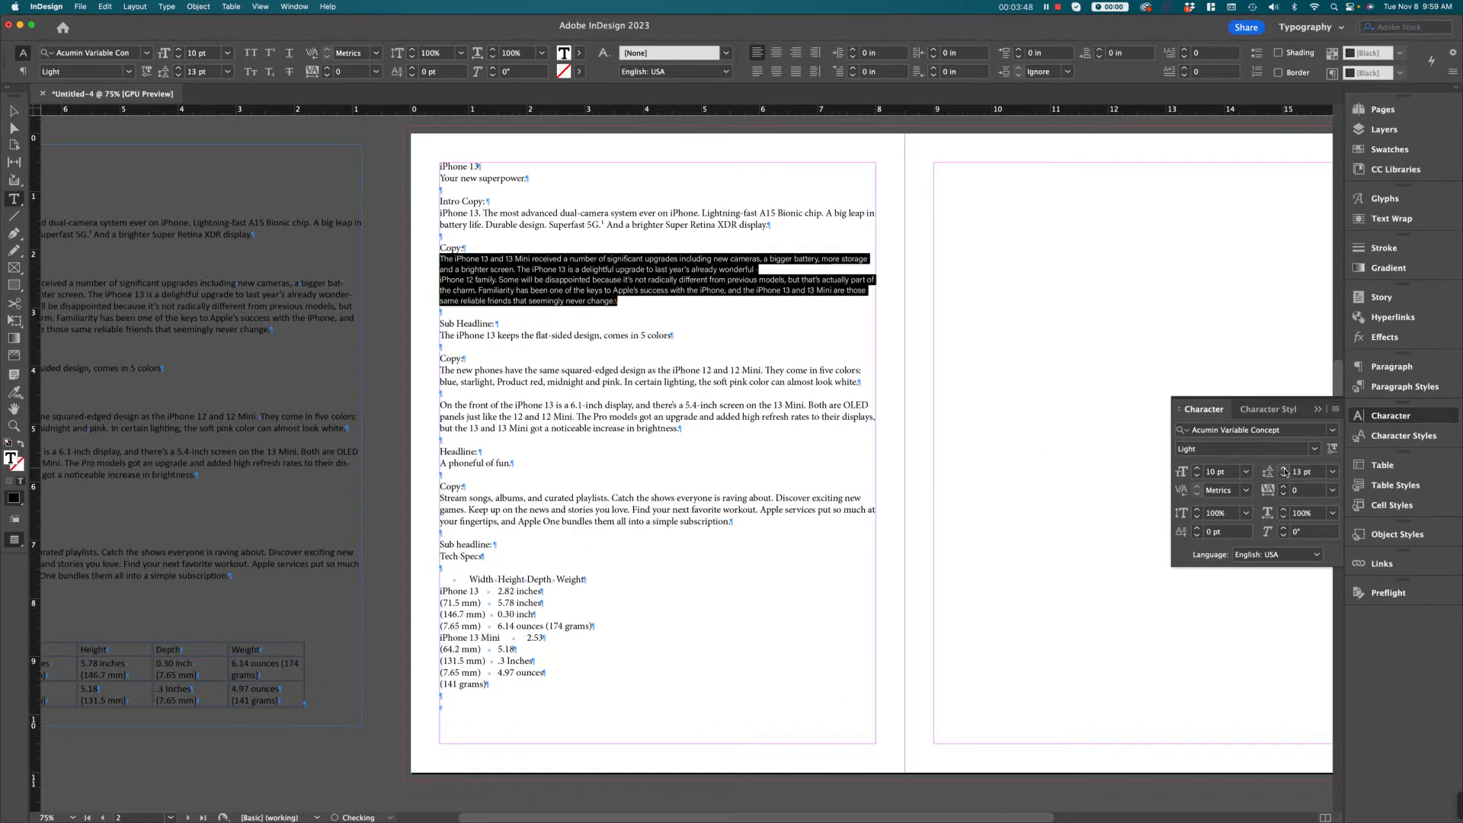
click(1285, 470)
click(1285, 469)
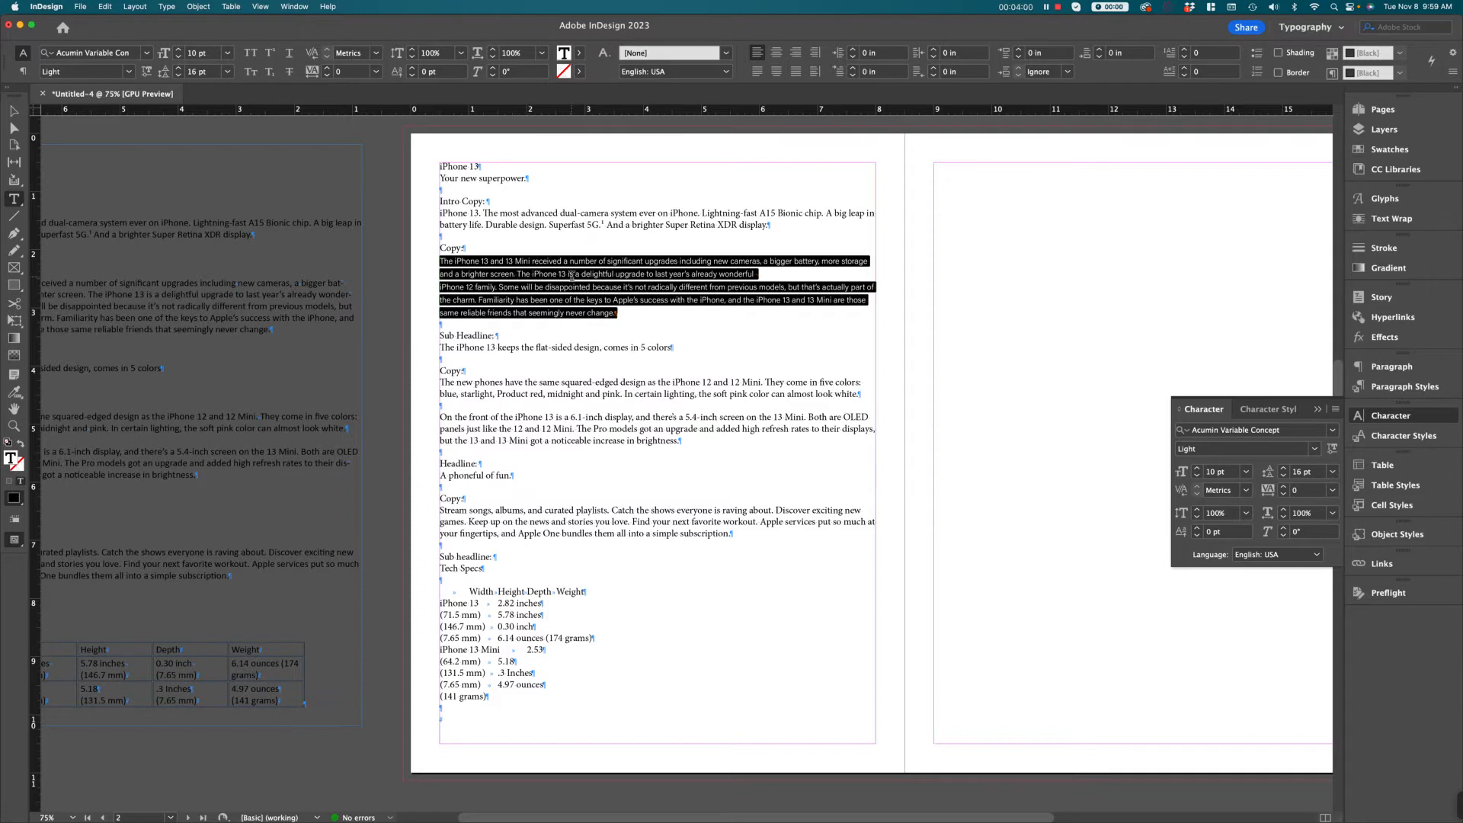
click(628, 288)
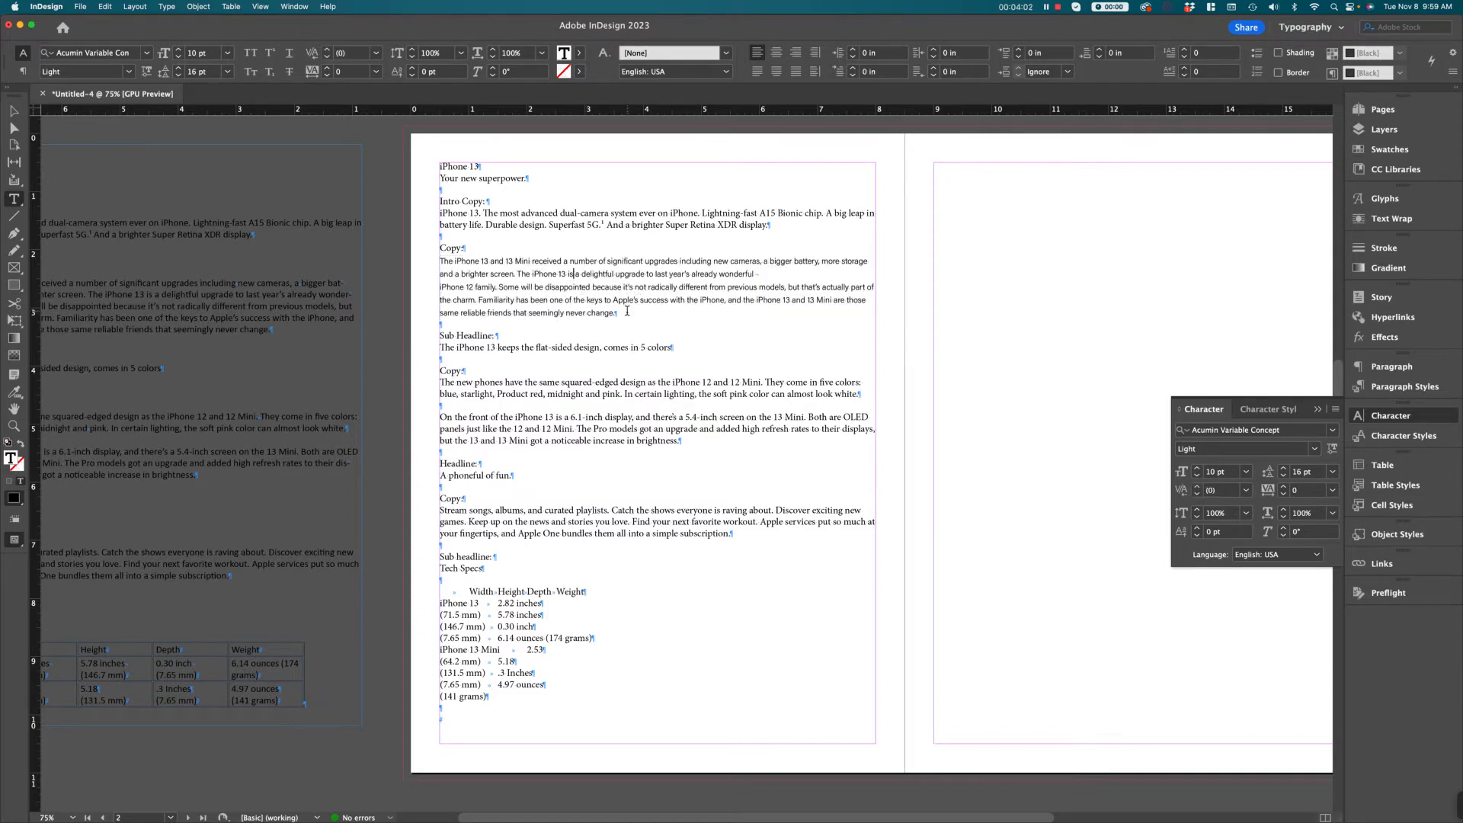
drag(627, 311, 437, 261)
click(502, 303)
drag(503, 288, 519, 299)
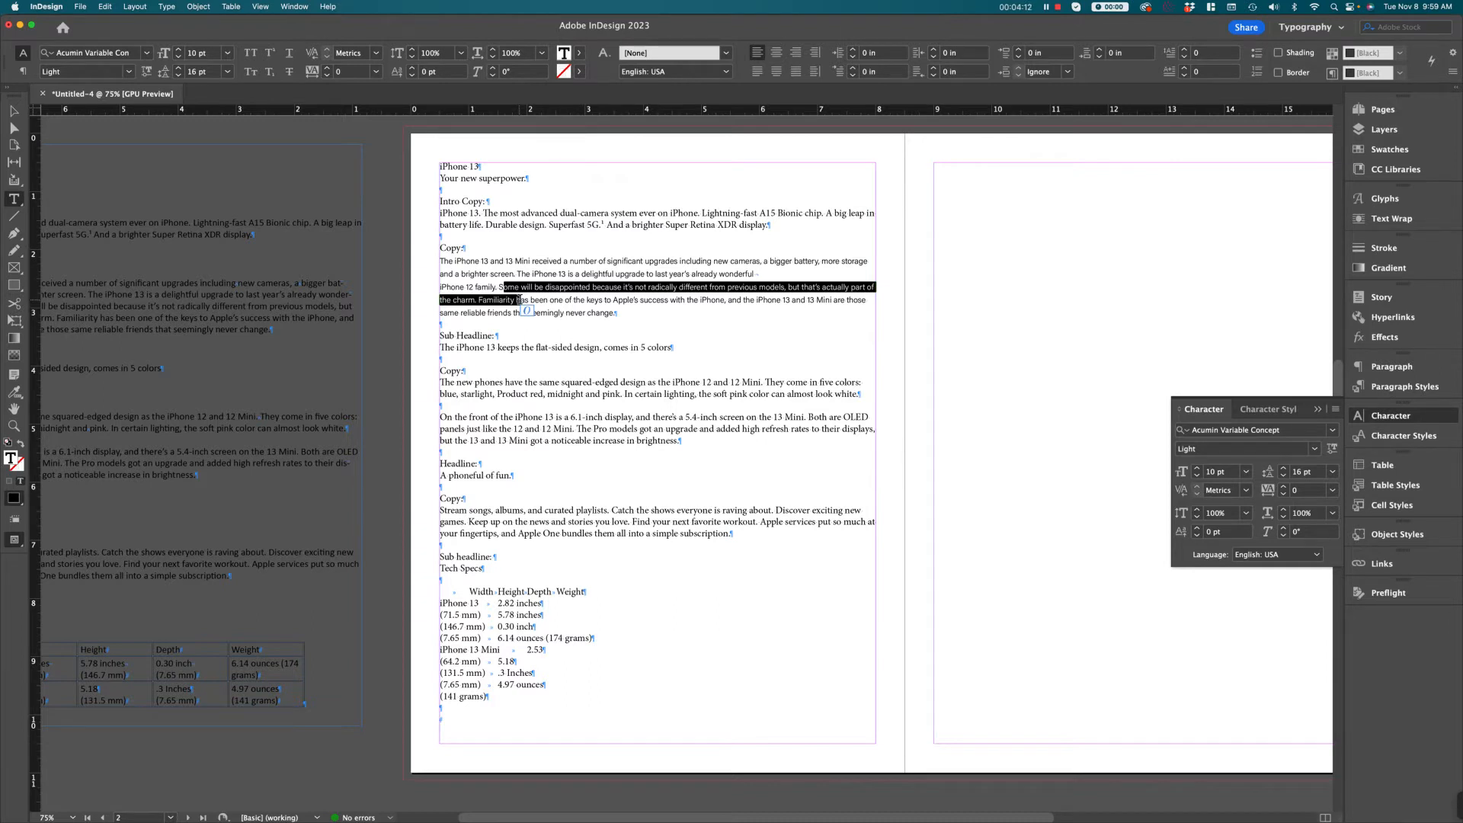
click(663, 305)
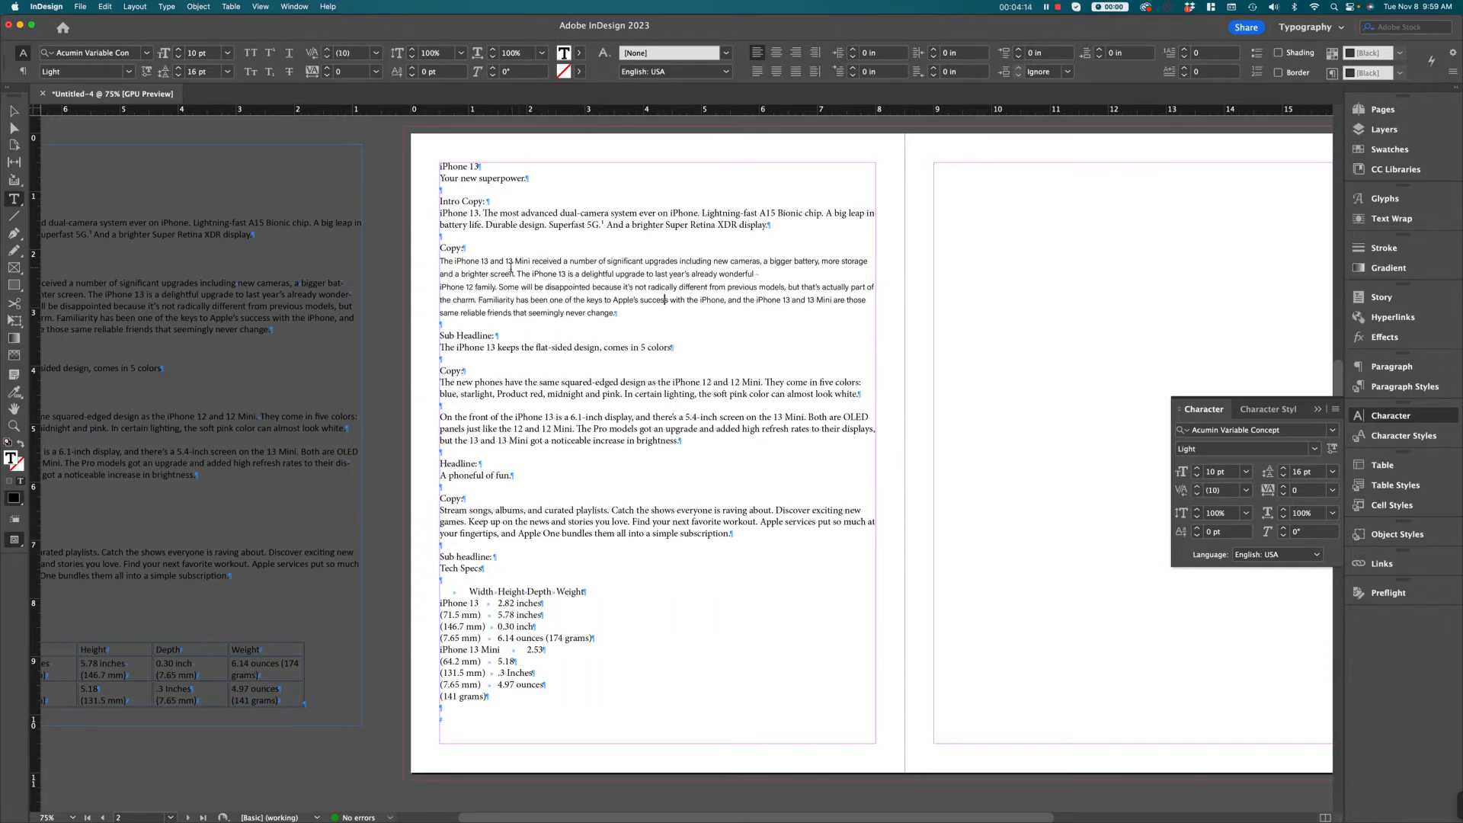
drag(518, 257, 532, 300)
click(521, 294)
Step: Set the font of the "iPhone 13" title line to Acumin Variable Concept in the SemiCondensed Bold style
triple_click(441, 165)
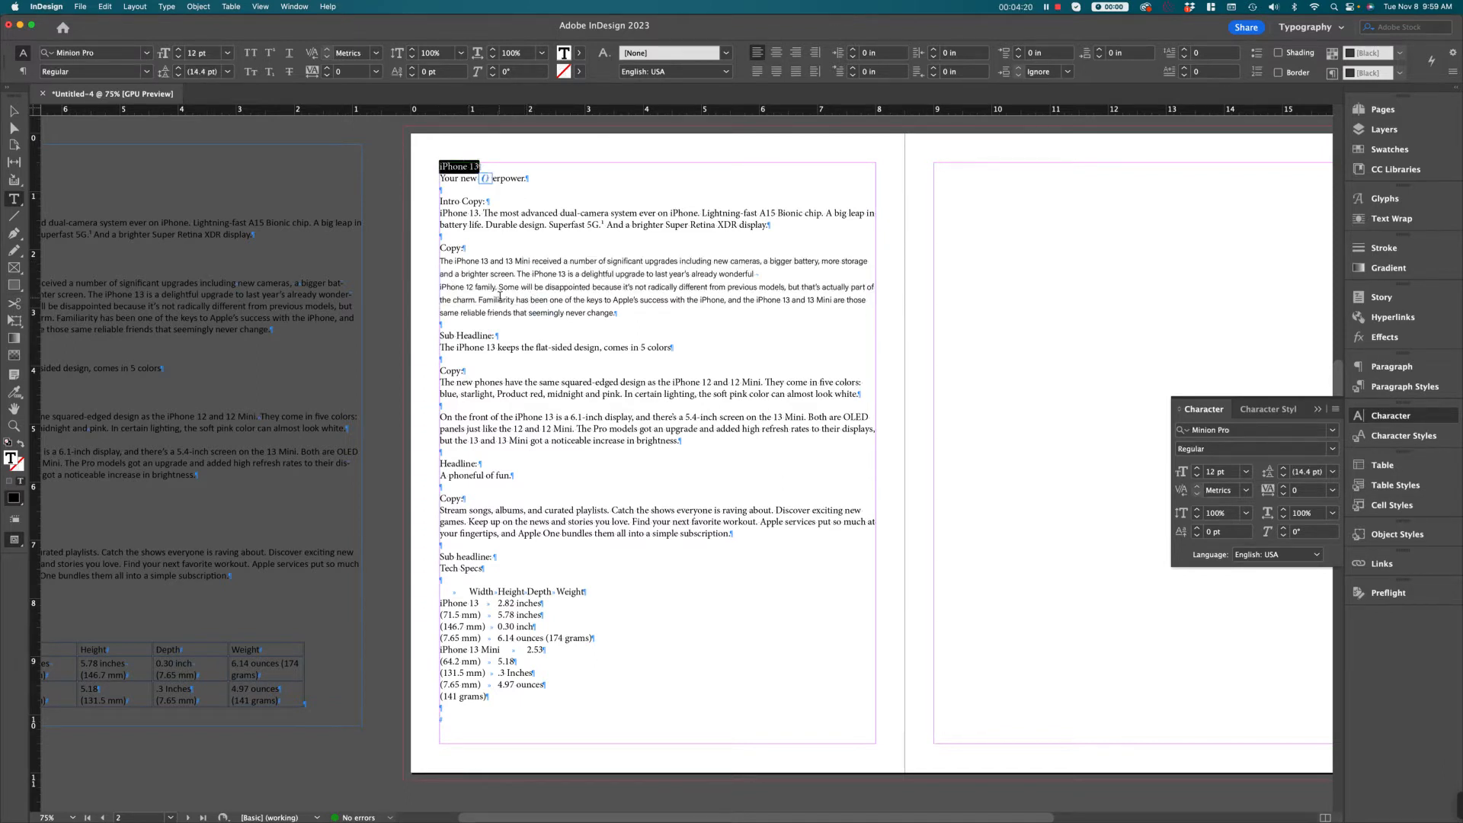
click(1334, 434)
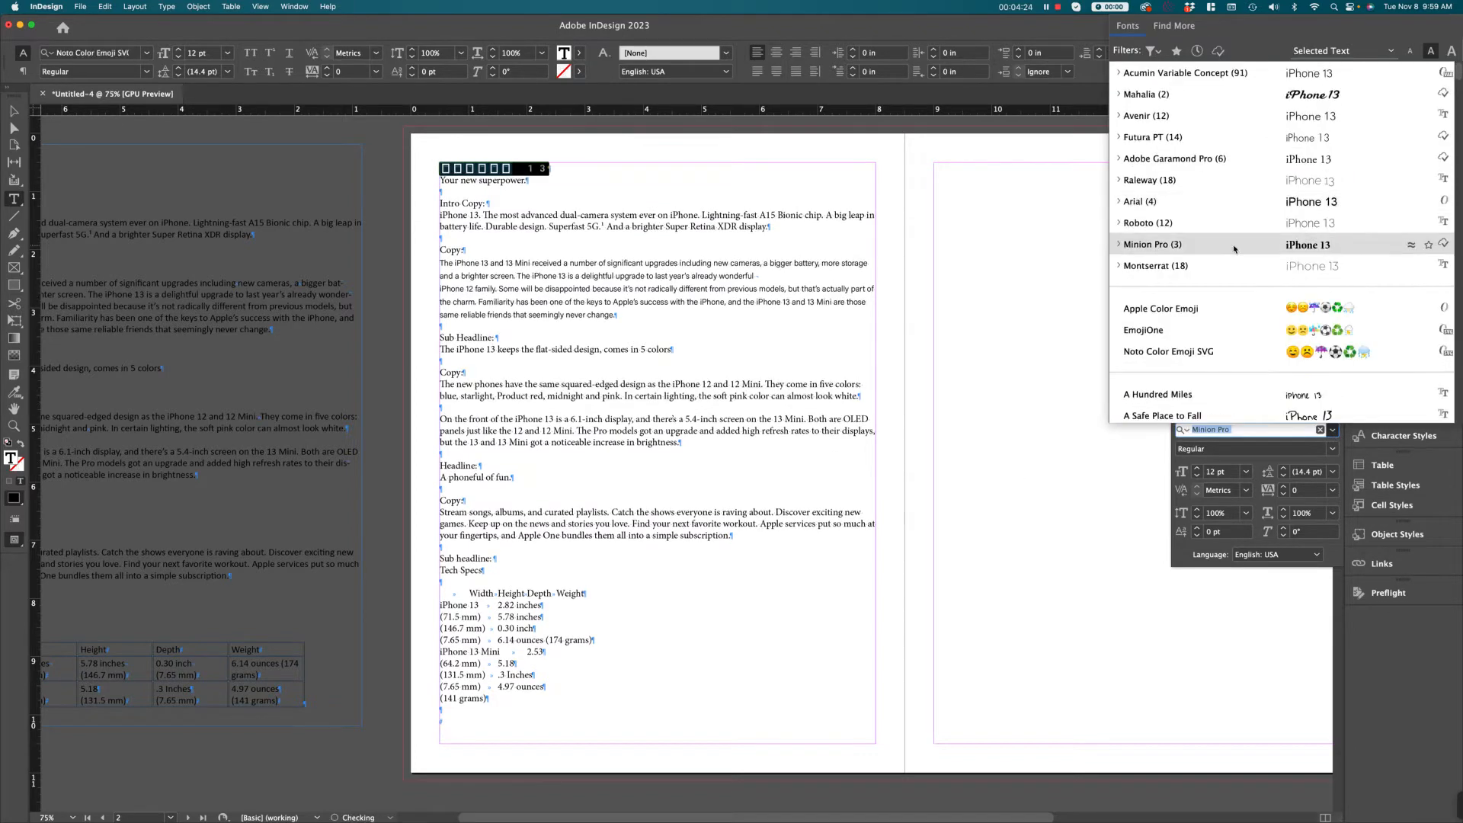
click(1118, 74)
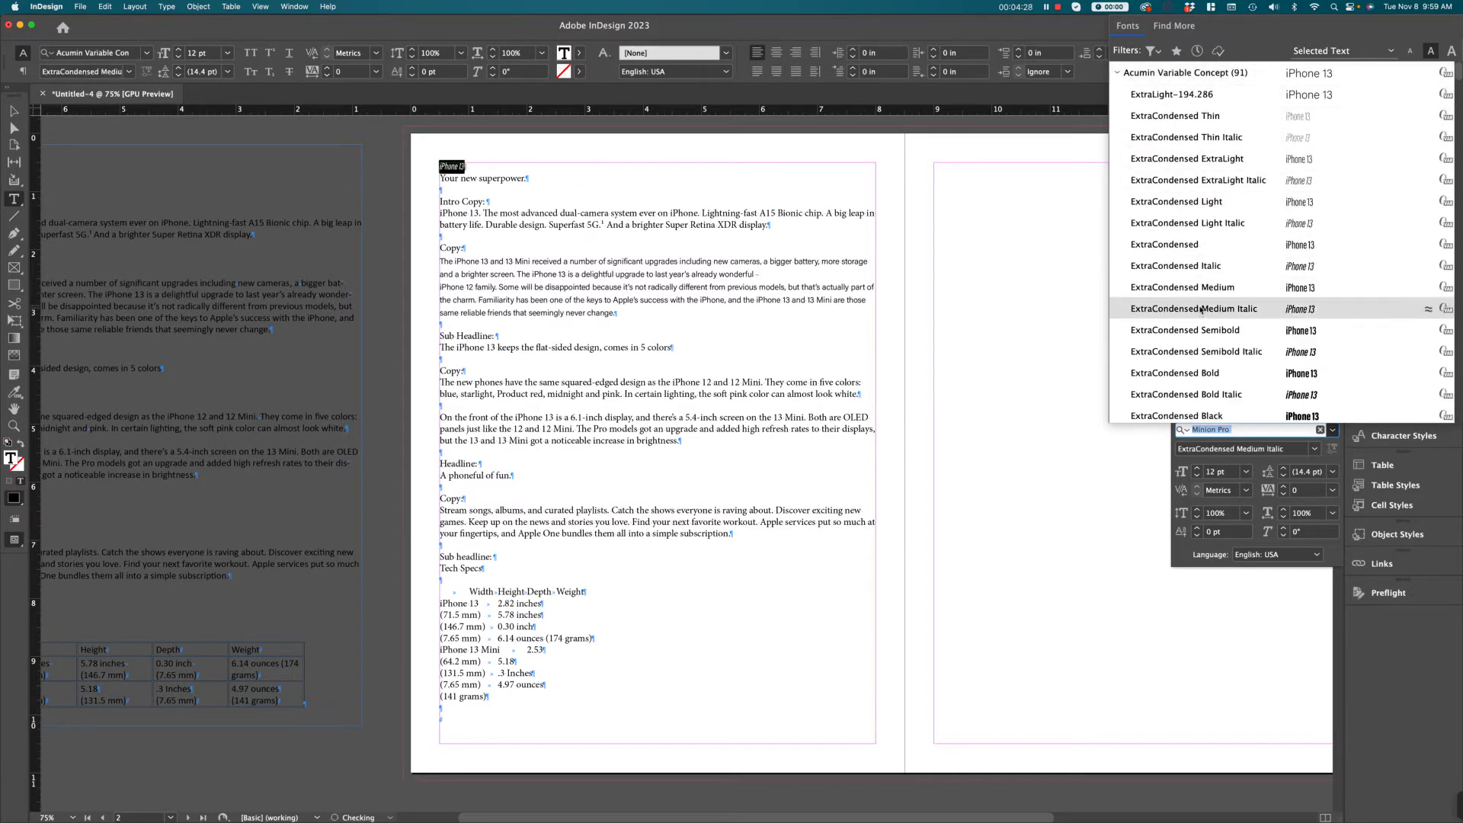
scroll(1202, 308, down, 5)
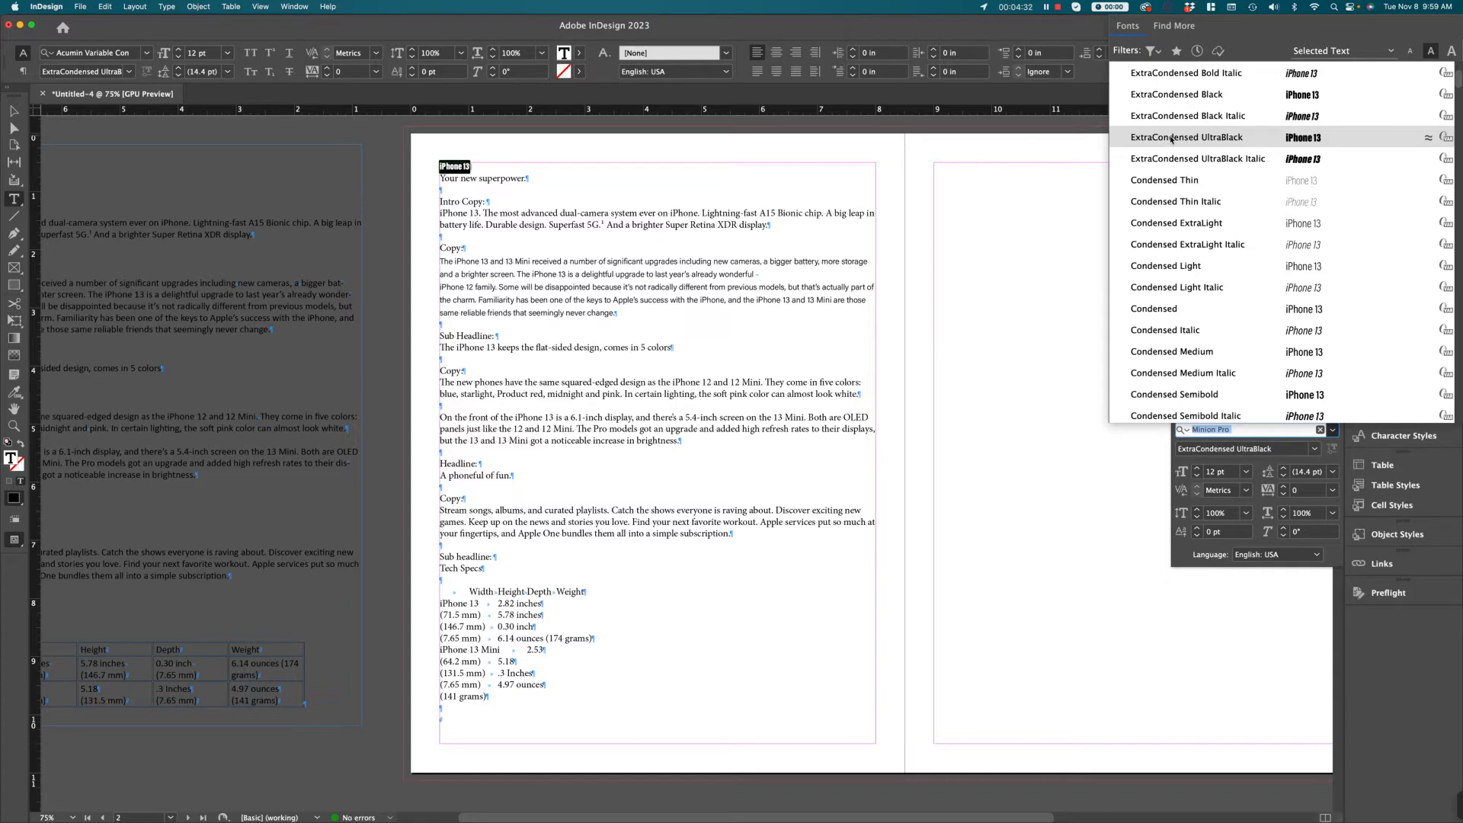
scroll(1173, 145, up, 5)
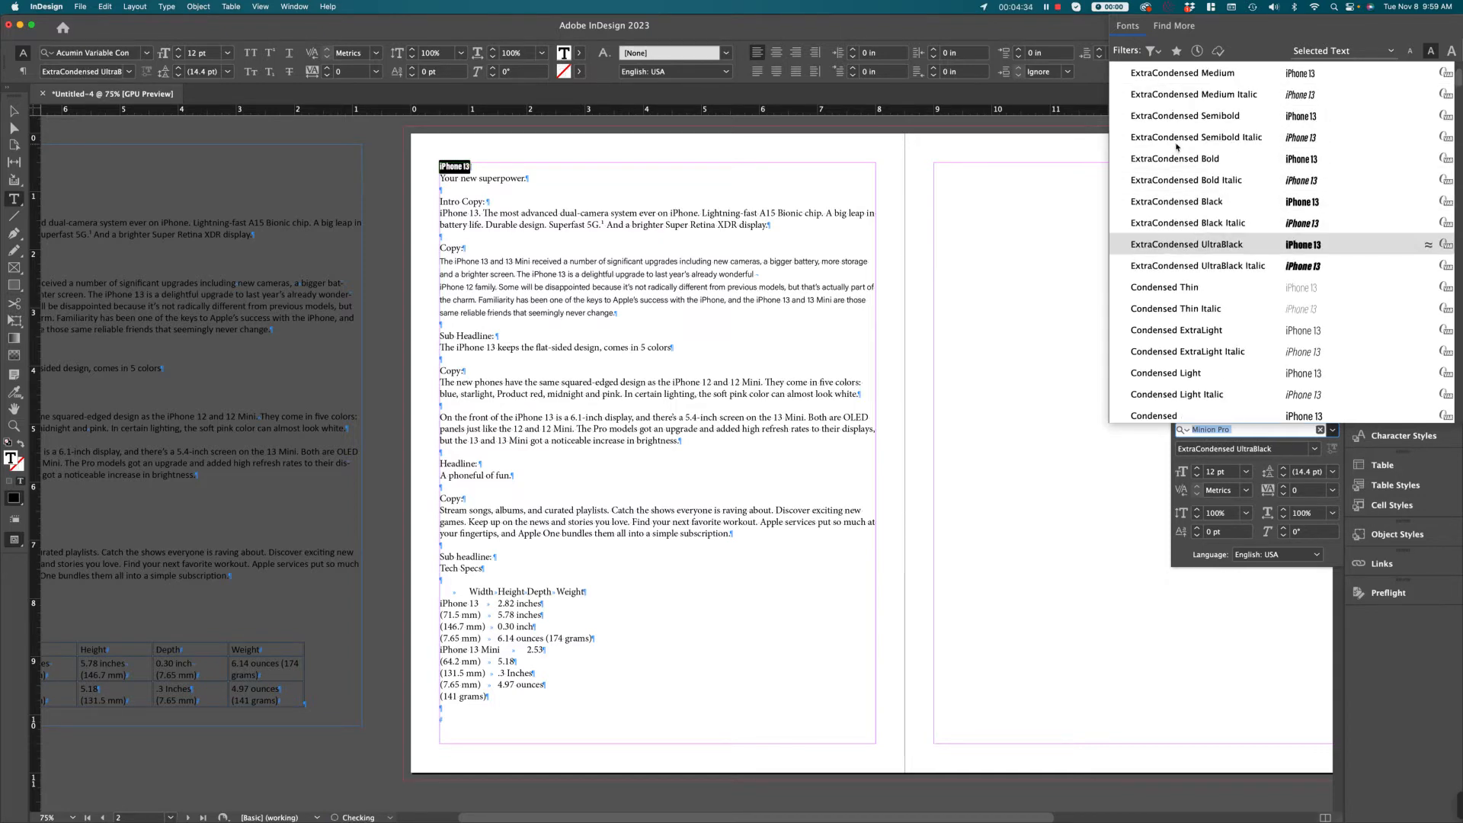
scroll(1176, 150, down, 9)
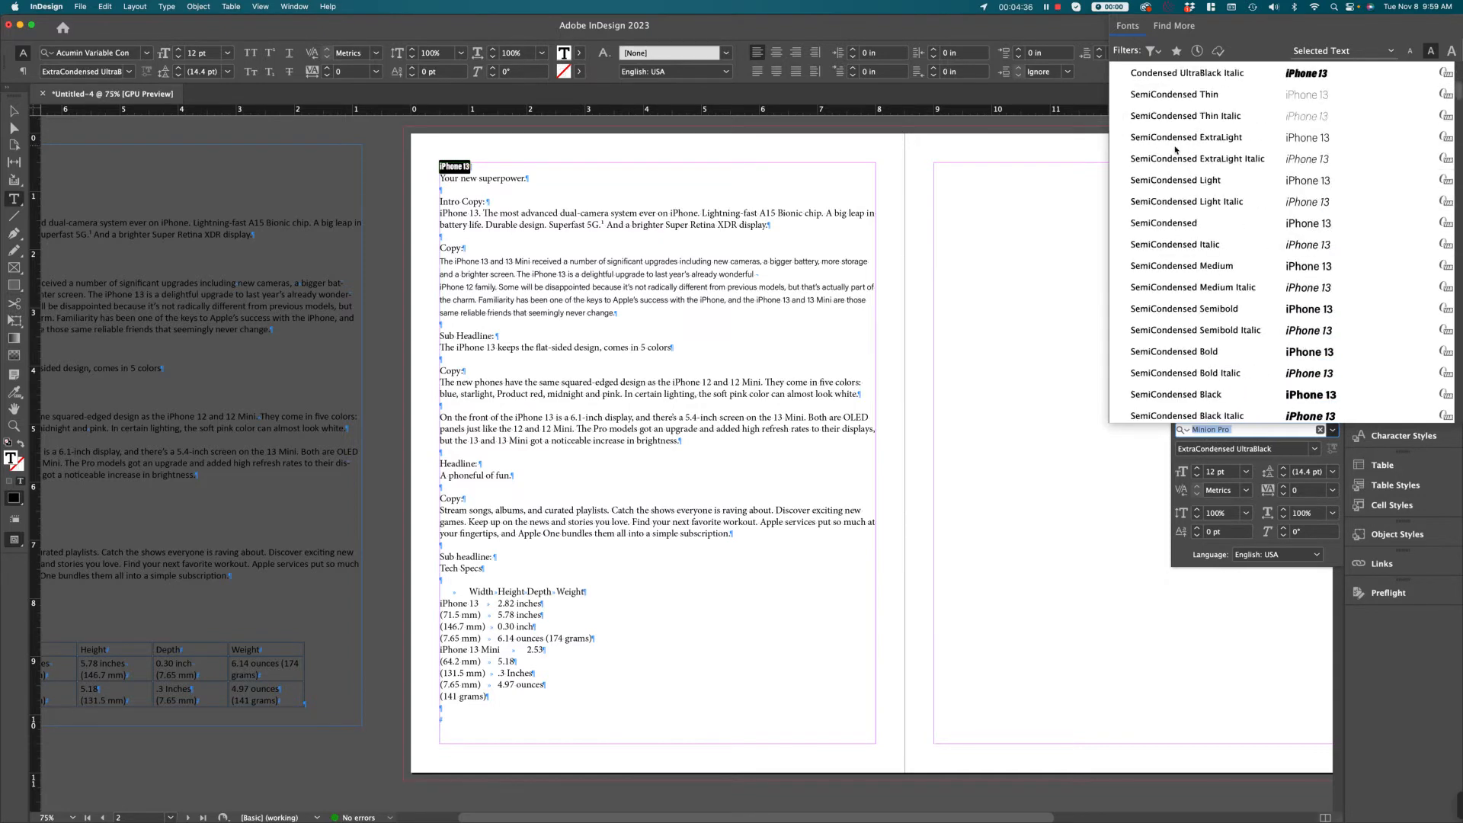
scroll(1176, 150, down, 1)
click(1171, 375)
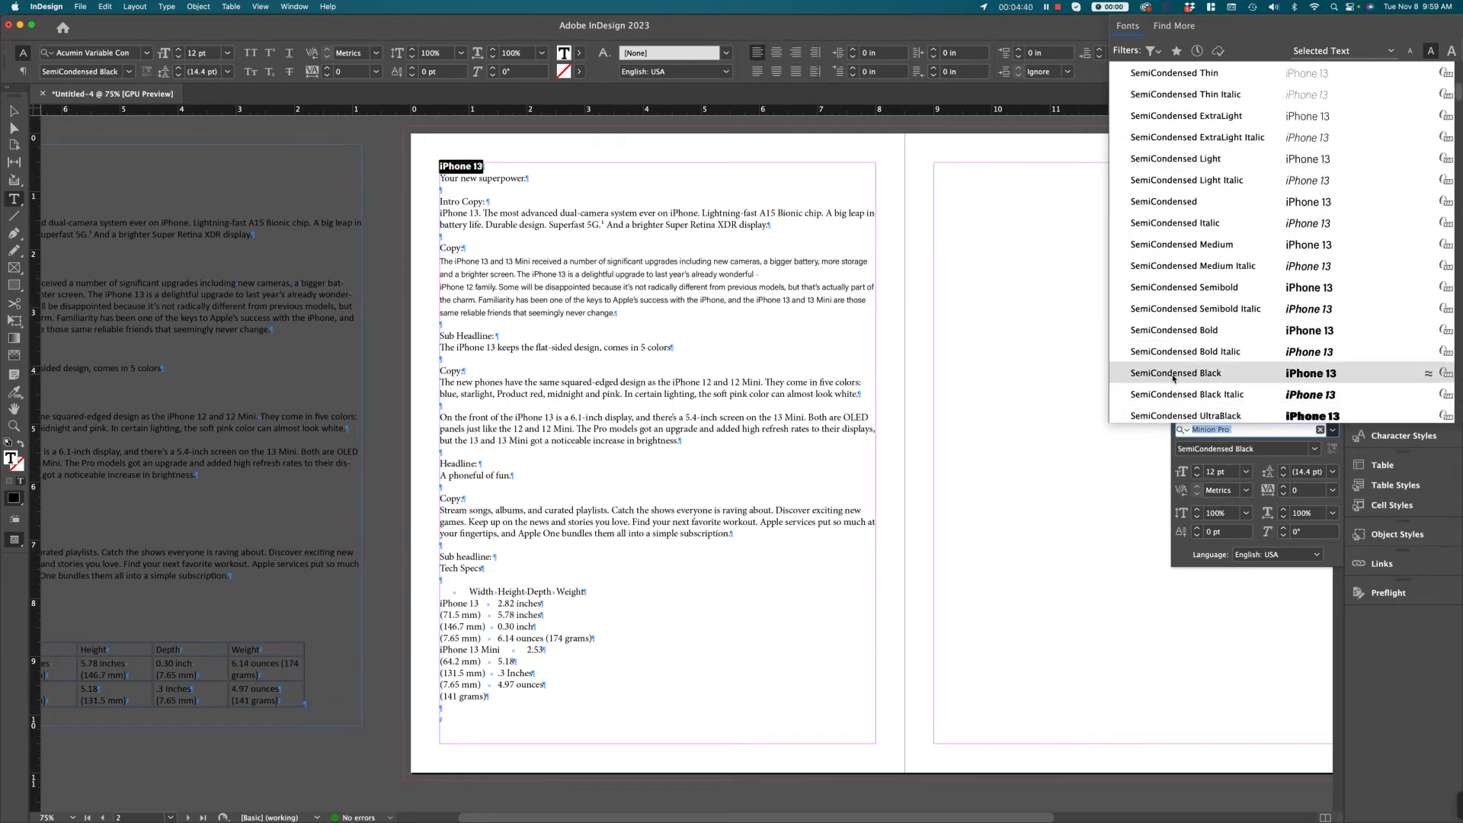
click(1162, 333)
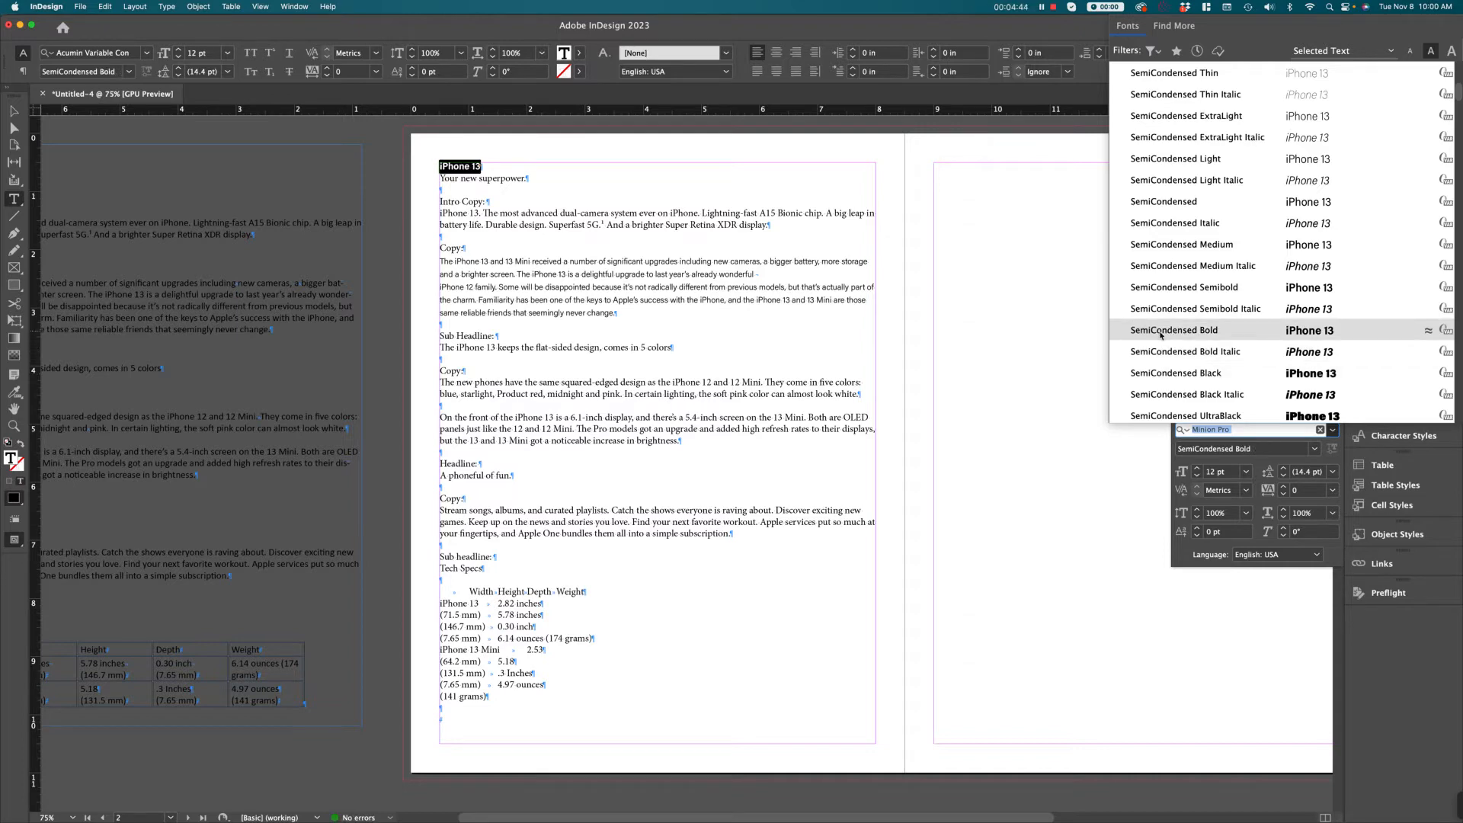
click(1162, 333)
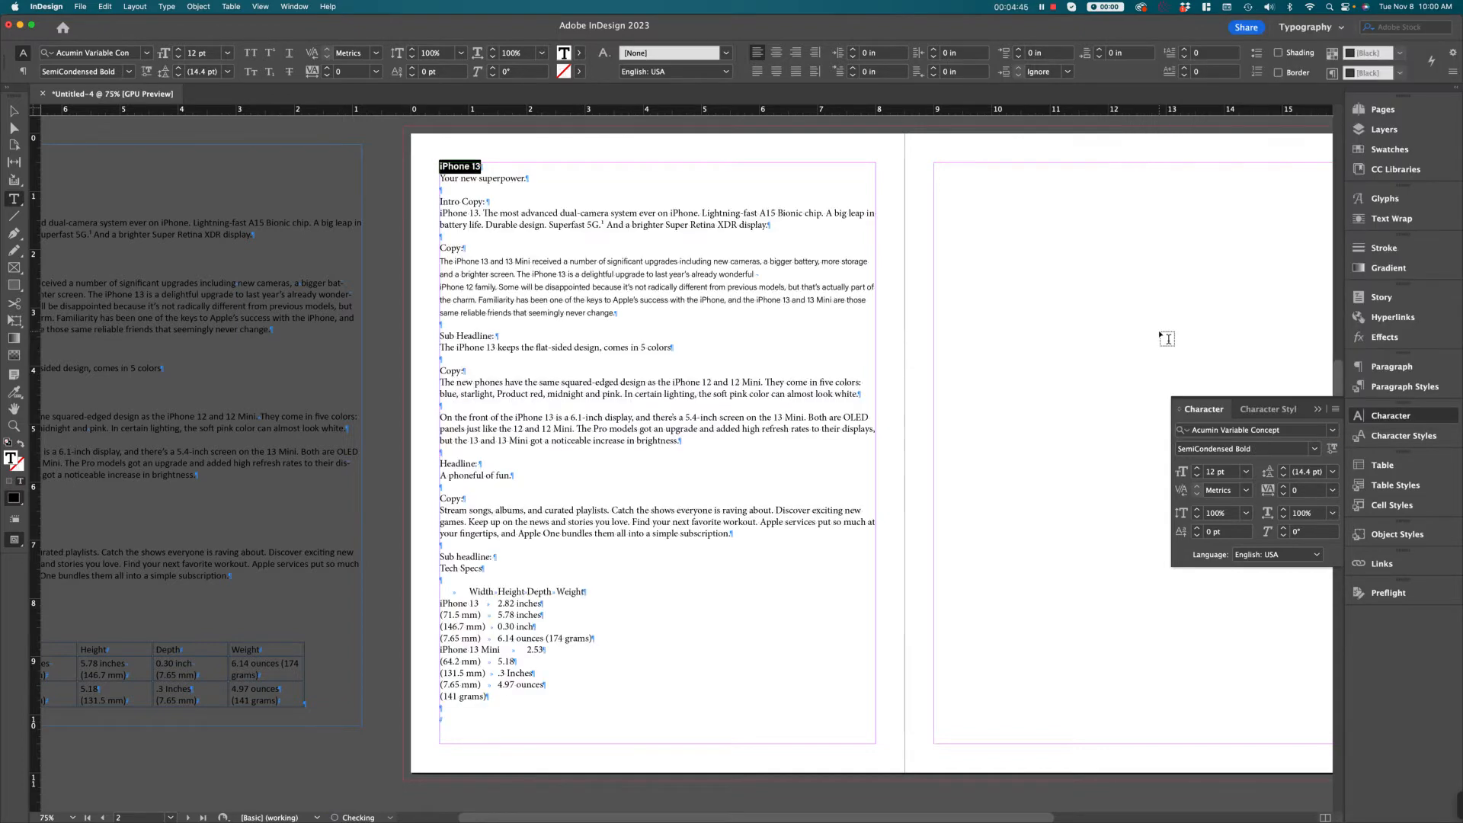
Step: Try 48 pt and 36 pt sizes on the "iPhone 13" title and settle on 30 pt
click(1247, 473)
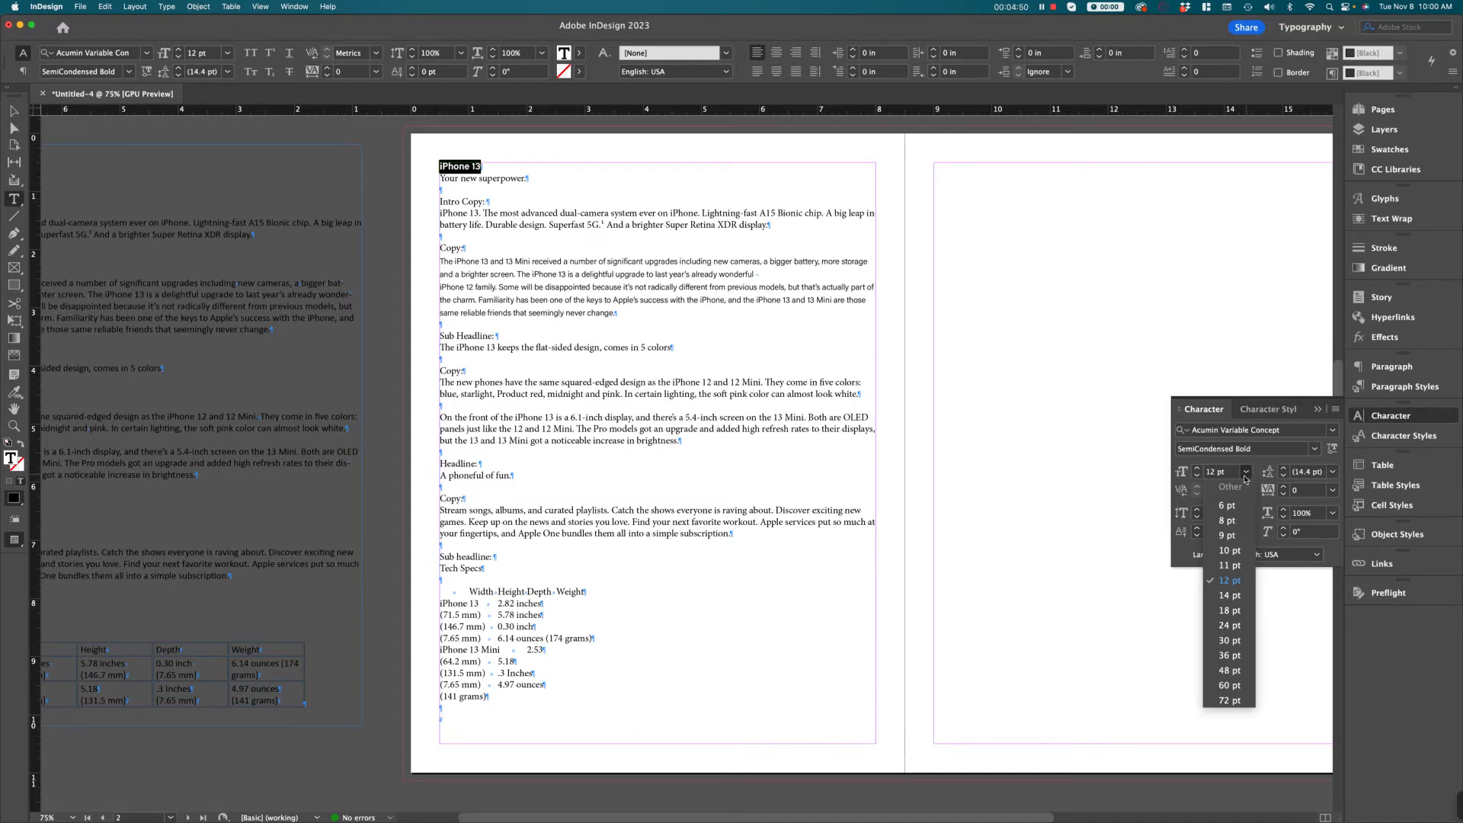
click(1230, 671)
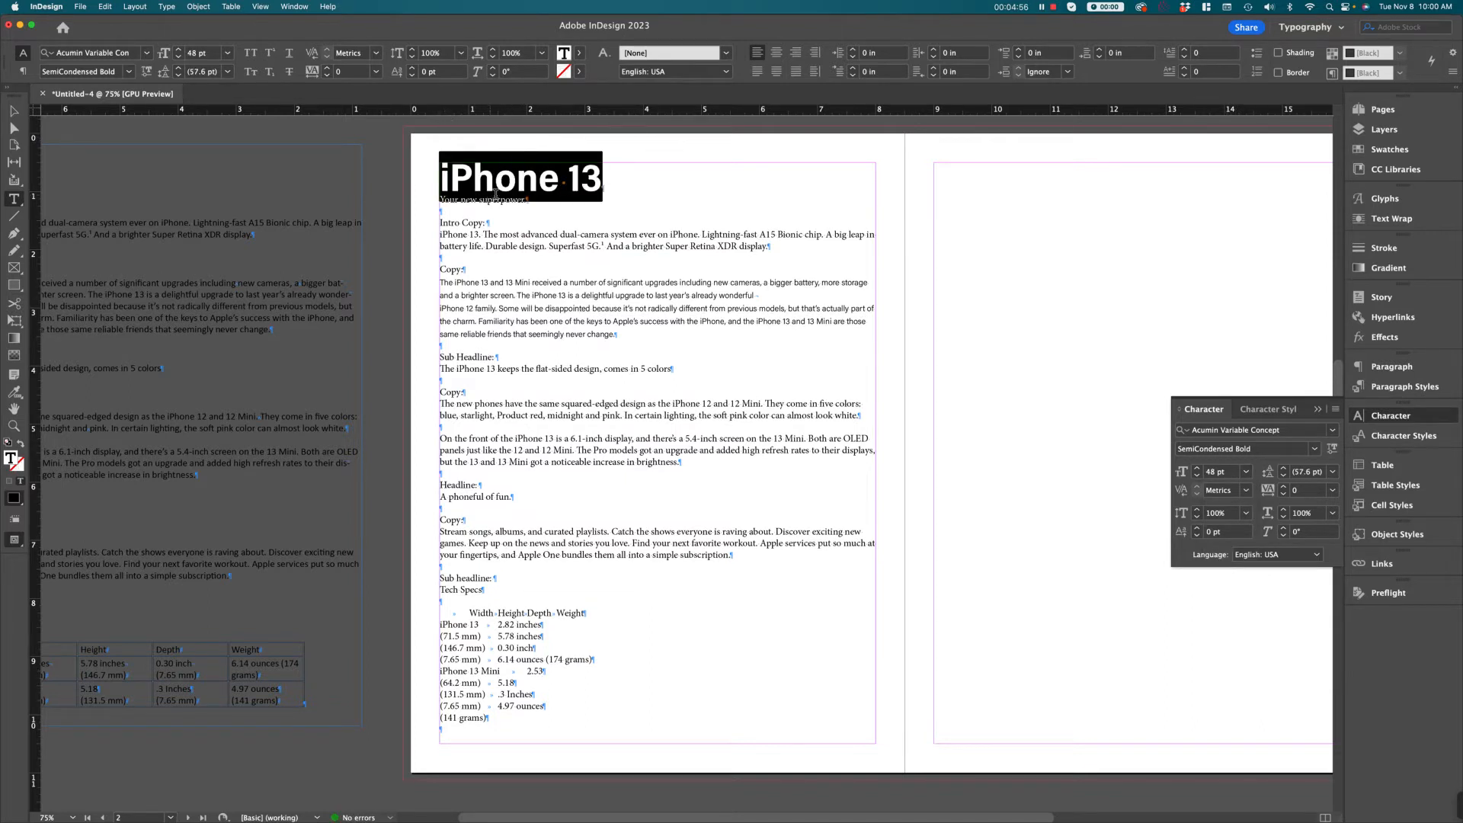
click(1250, 472)
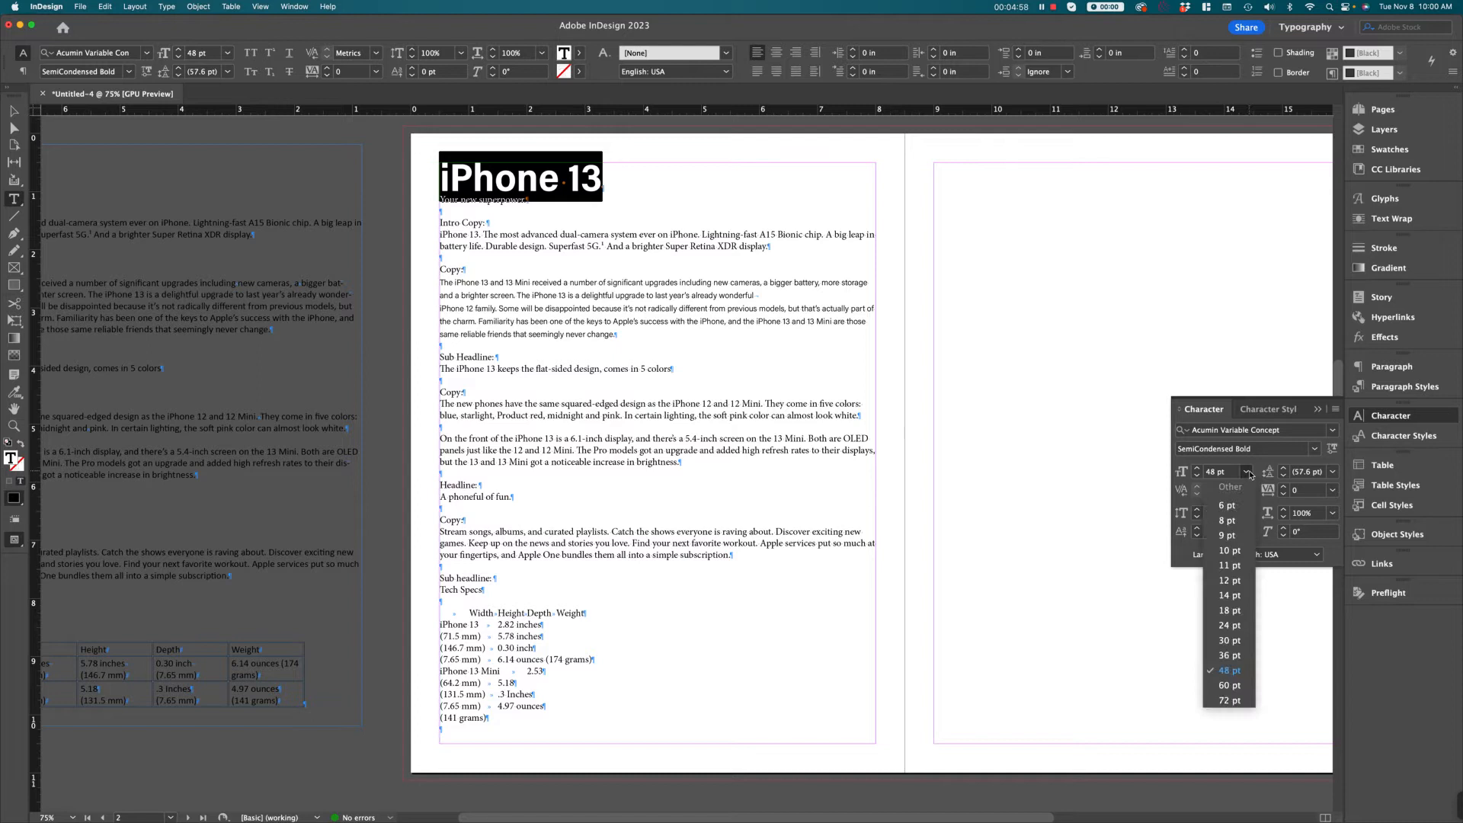
click(1241, 655)
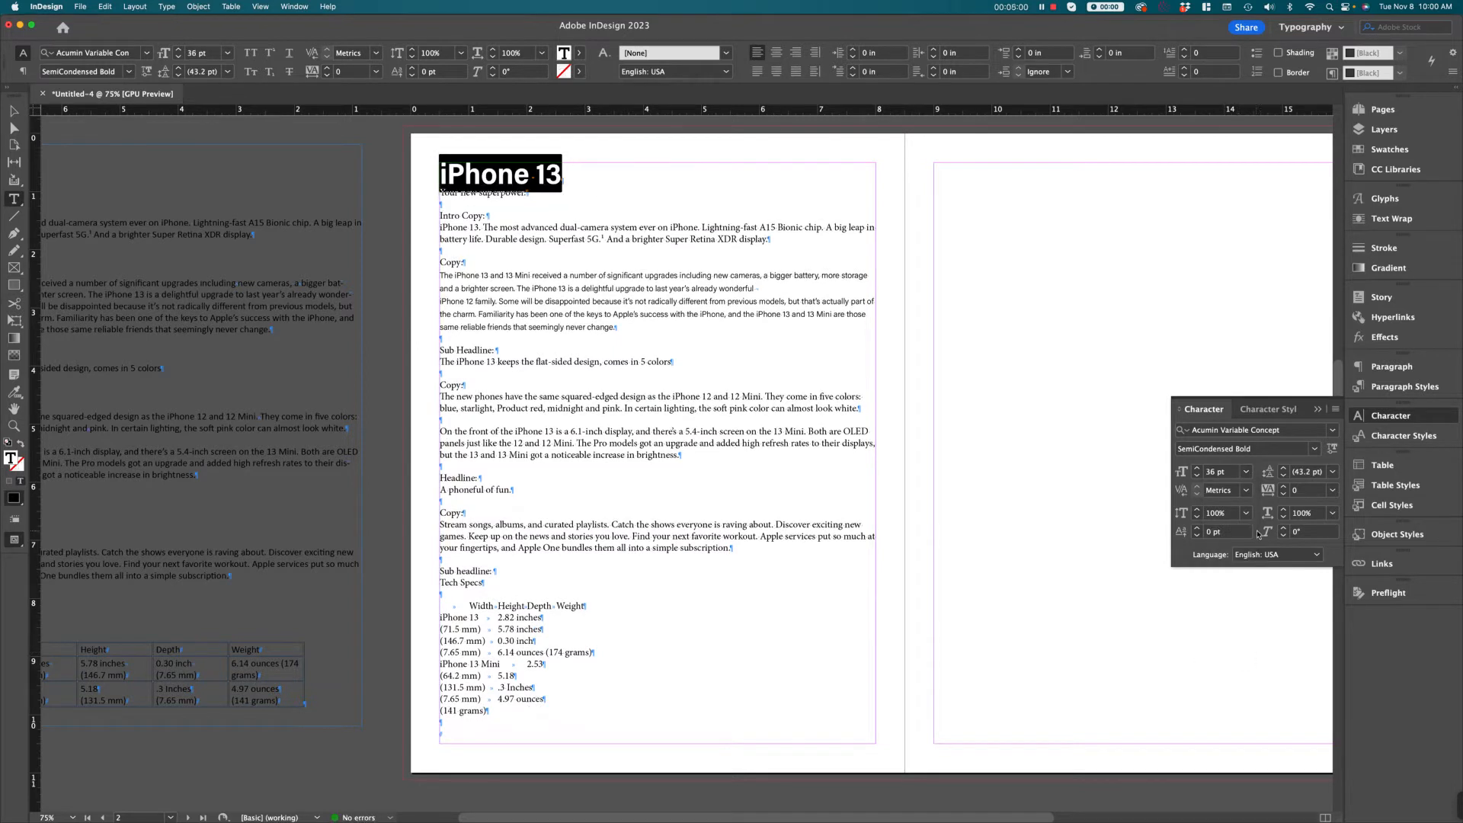
click(1248, 472)
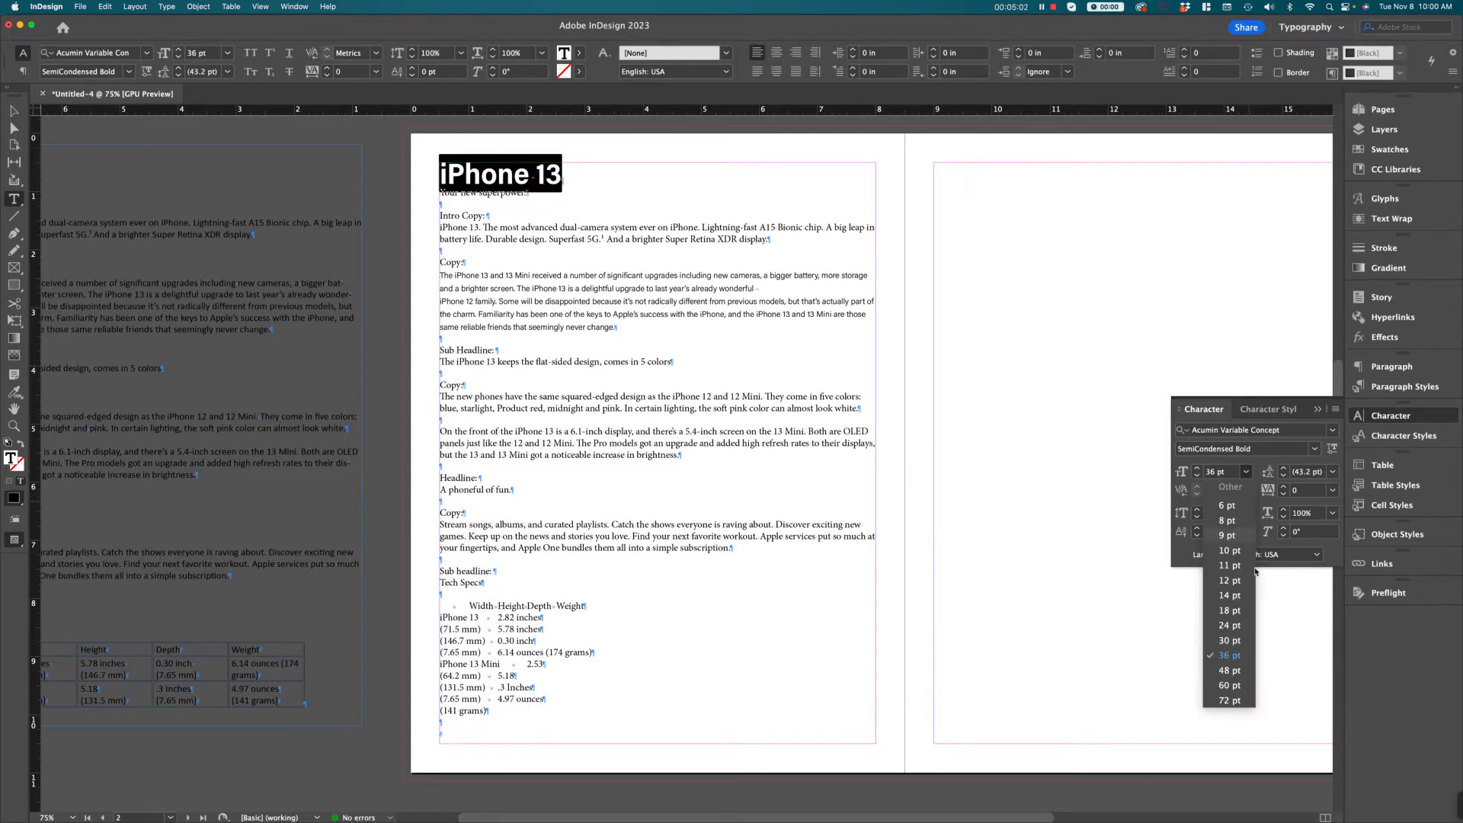
click(1242, 646)
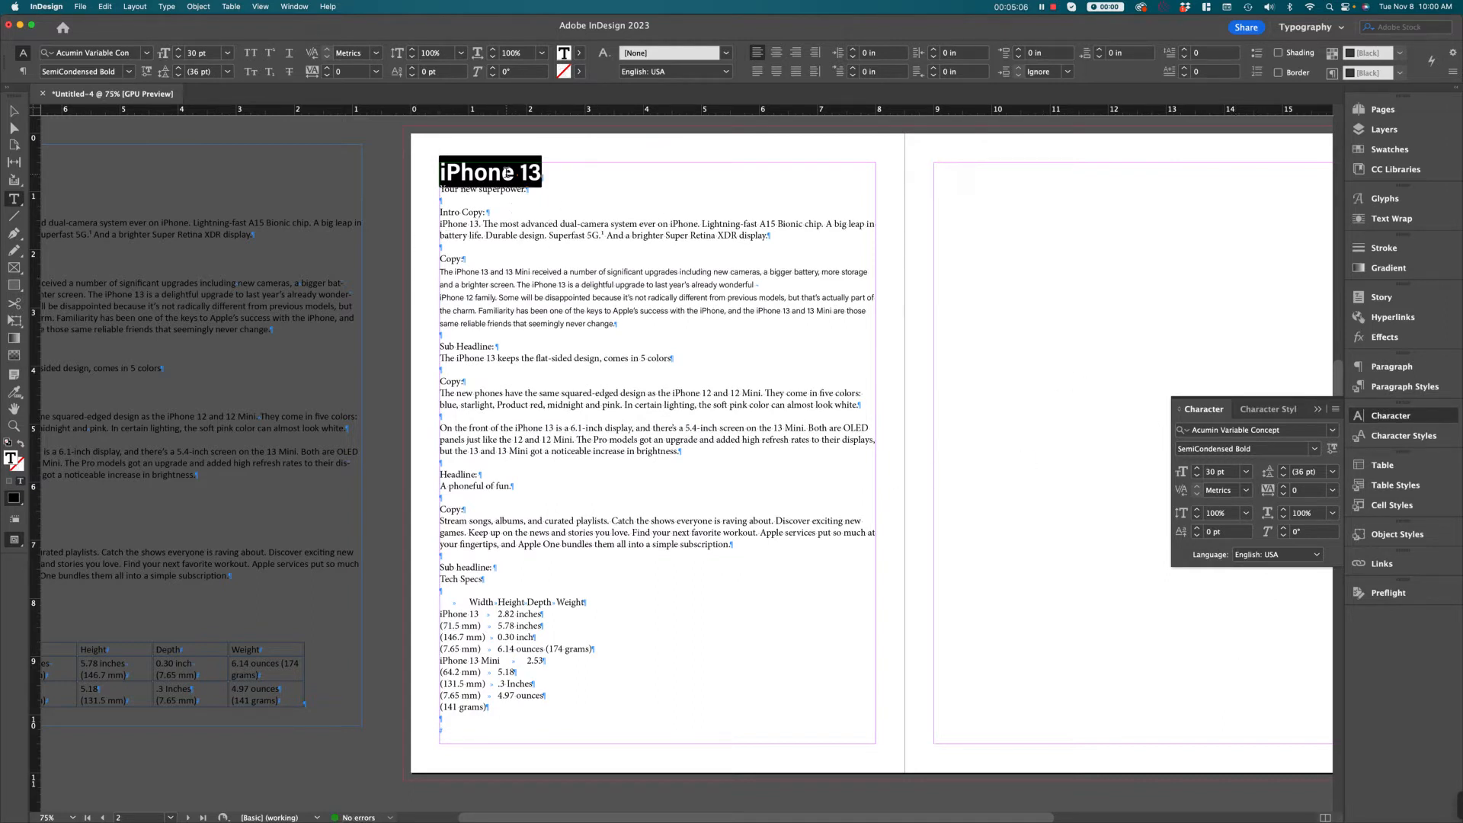
Step: Format the "Your new superpower." line in Acumin Variable Concept Semibold at 18 pt
click(535, 174)
mouse_move(533, 173)
mouse_down()
mouse_move(439, 174)
mouse_move(527, 189)
mouse_up()
click(555, 196)
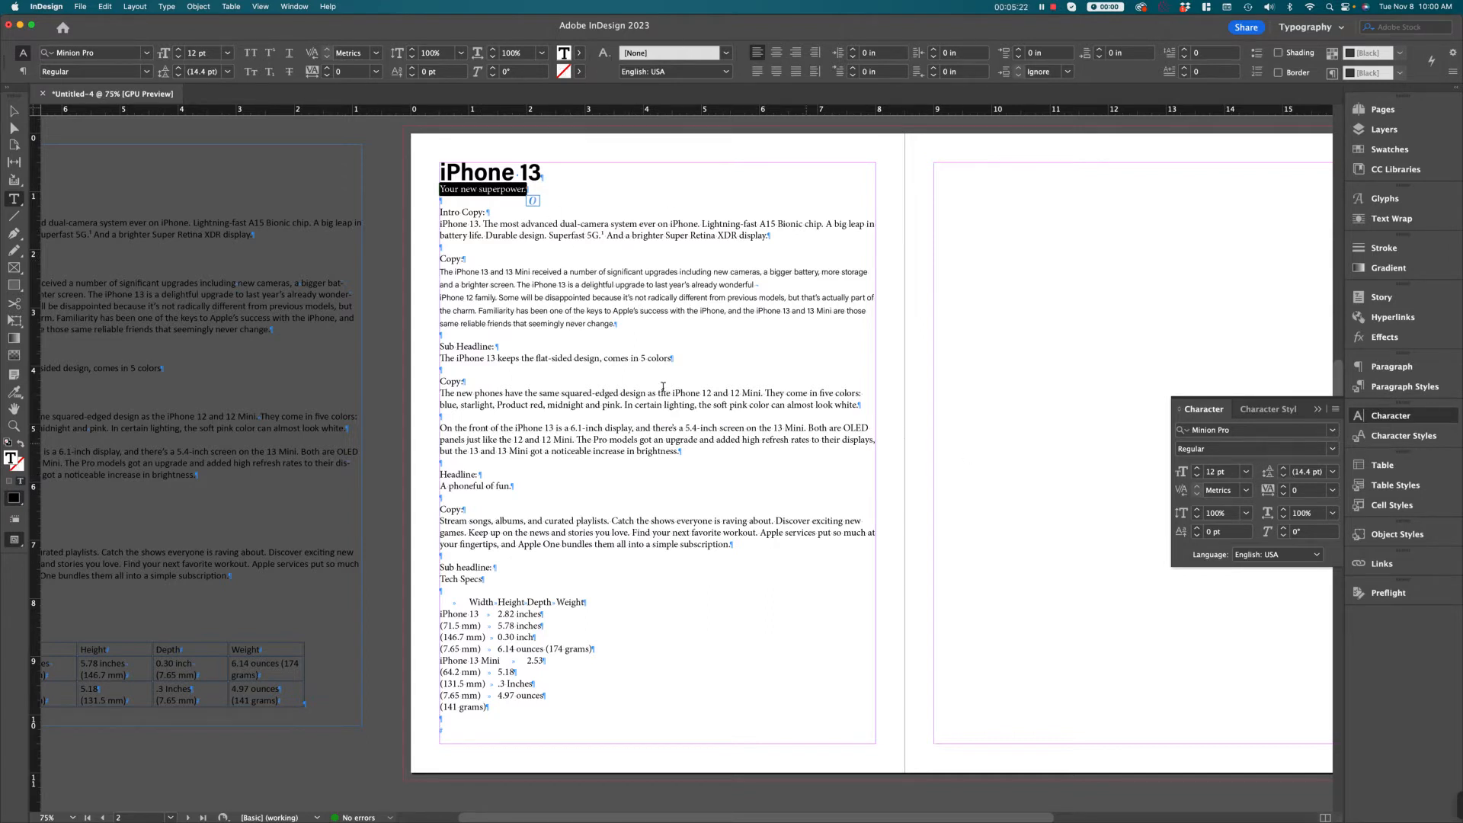
click(1334, 432)
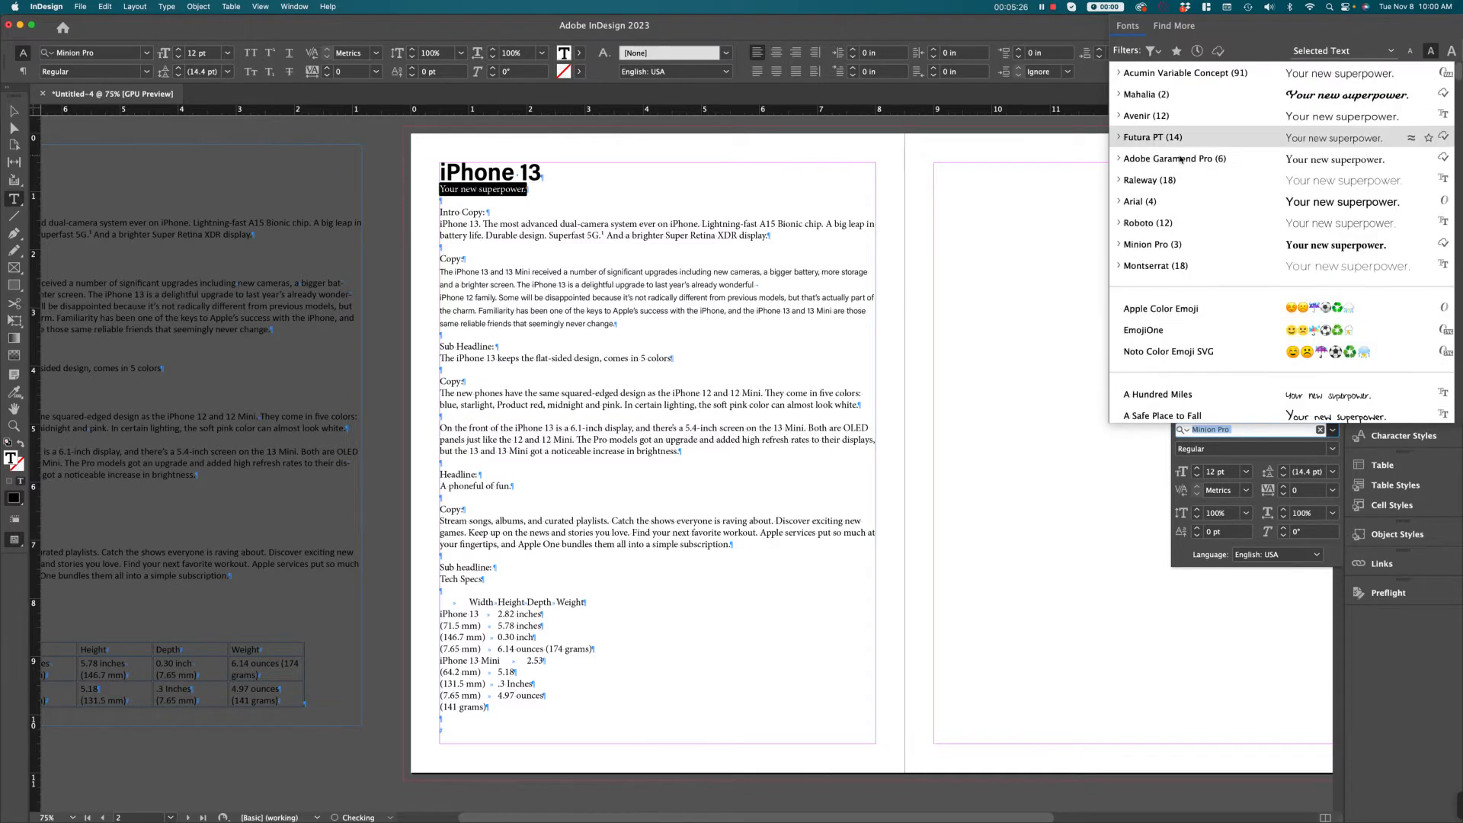
click(1119, 73)
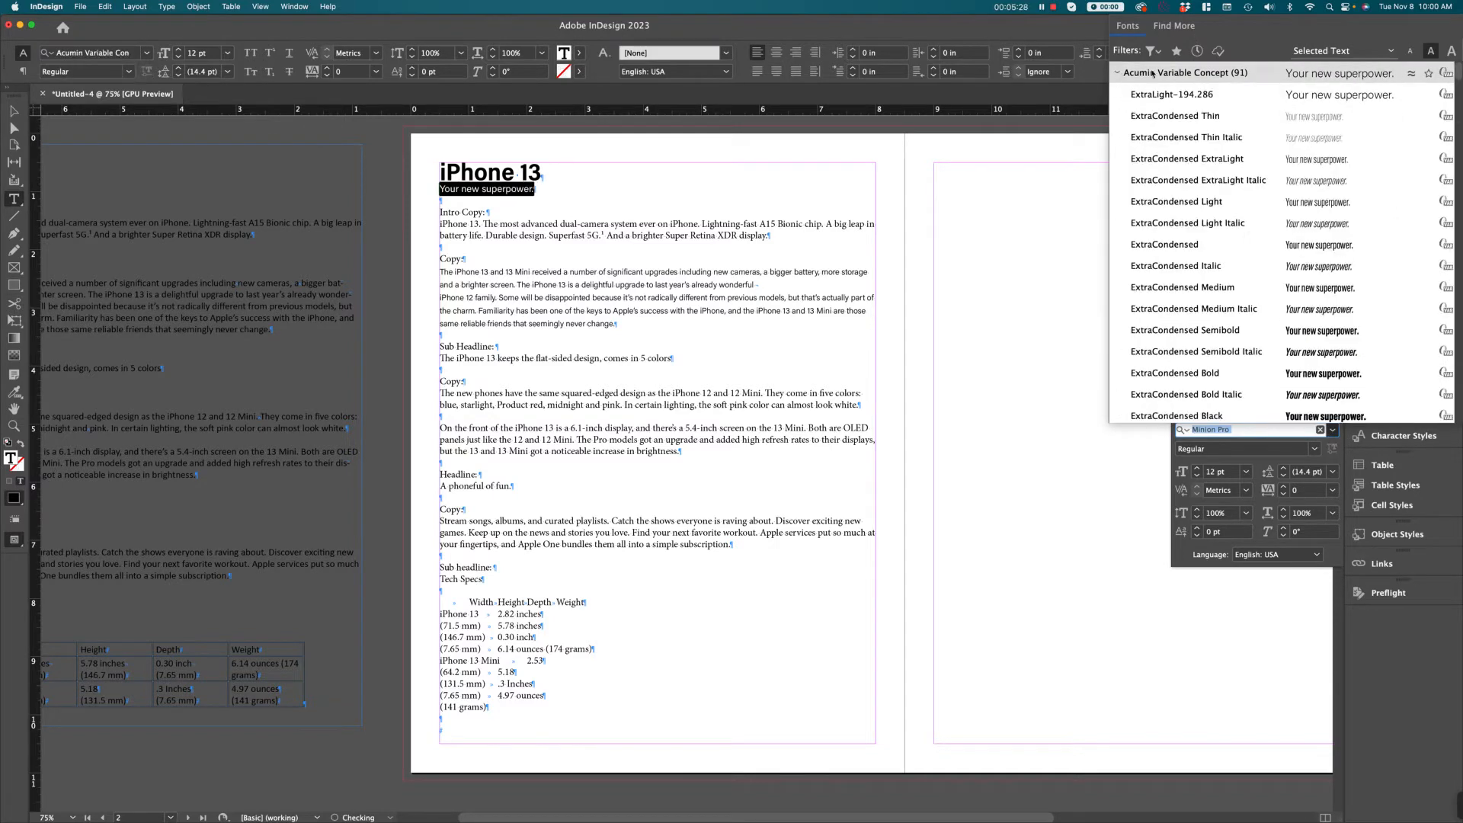
scroll(1173, 214, down, 10)
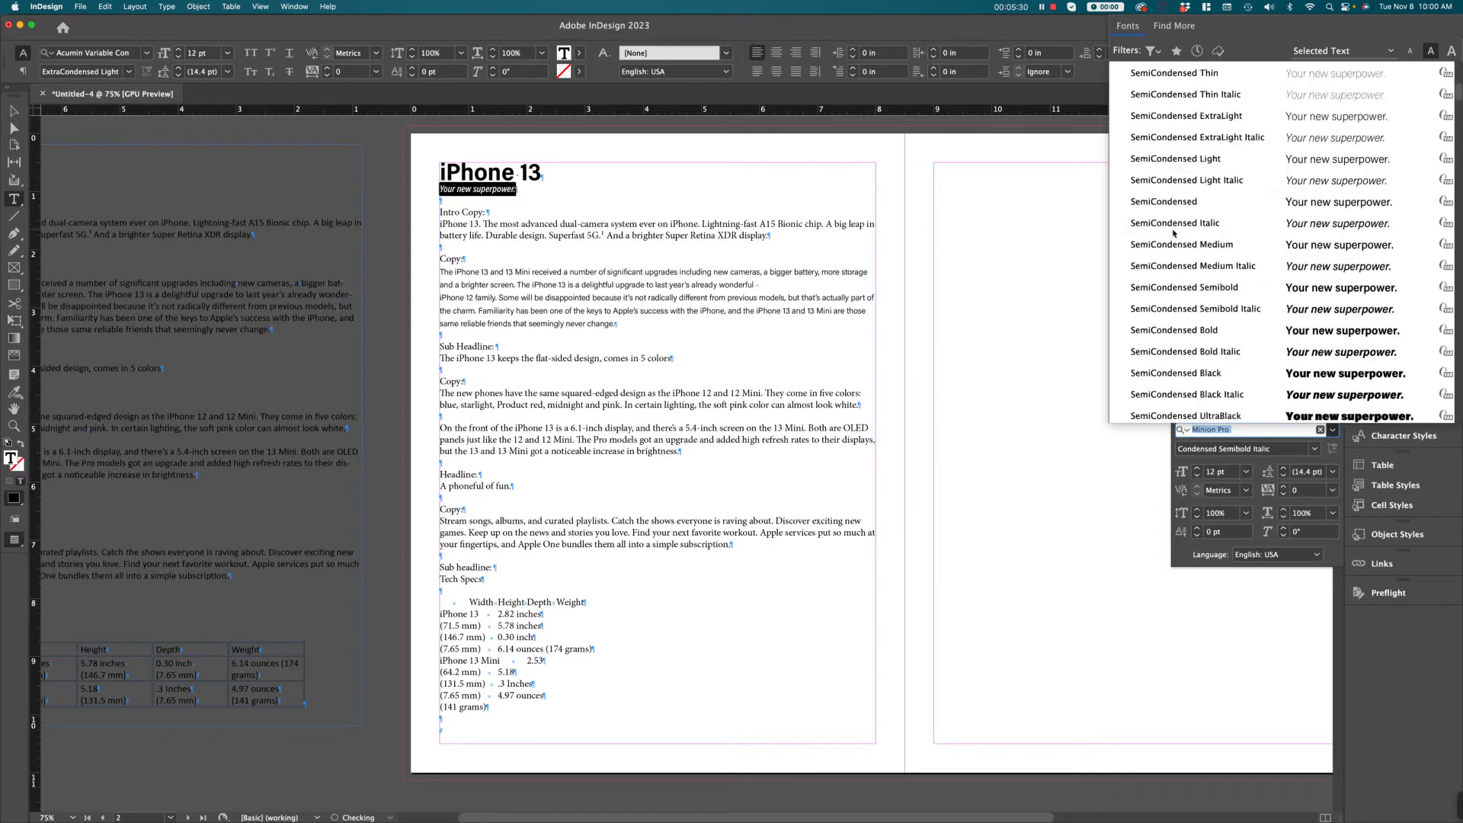
scroll(1173, 233, down, 5)
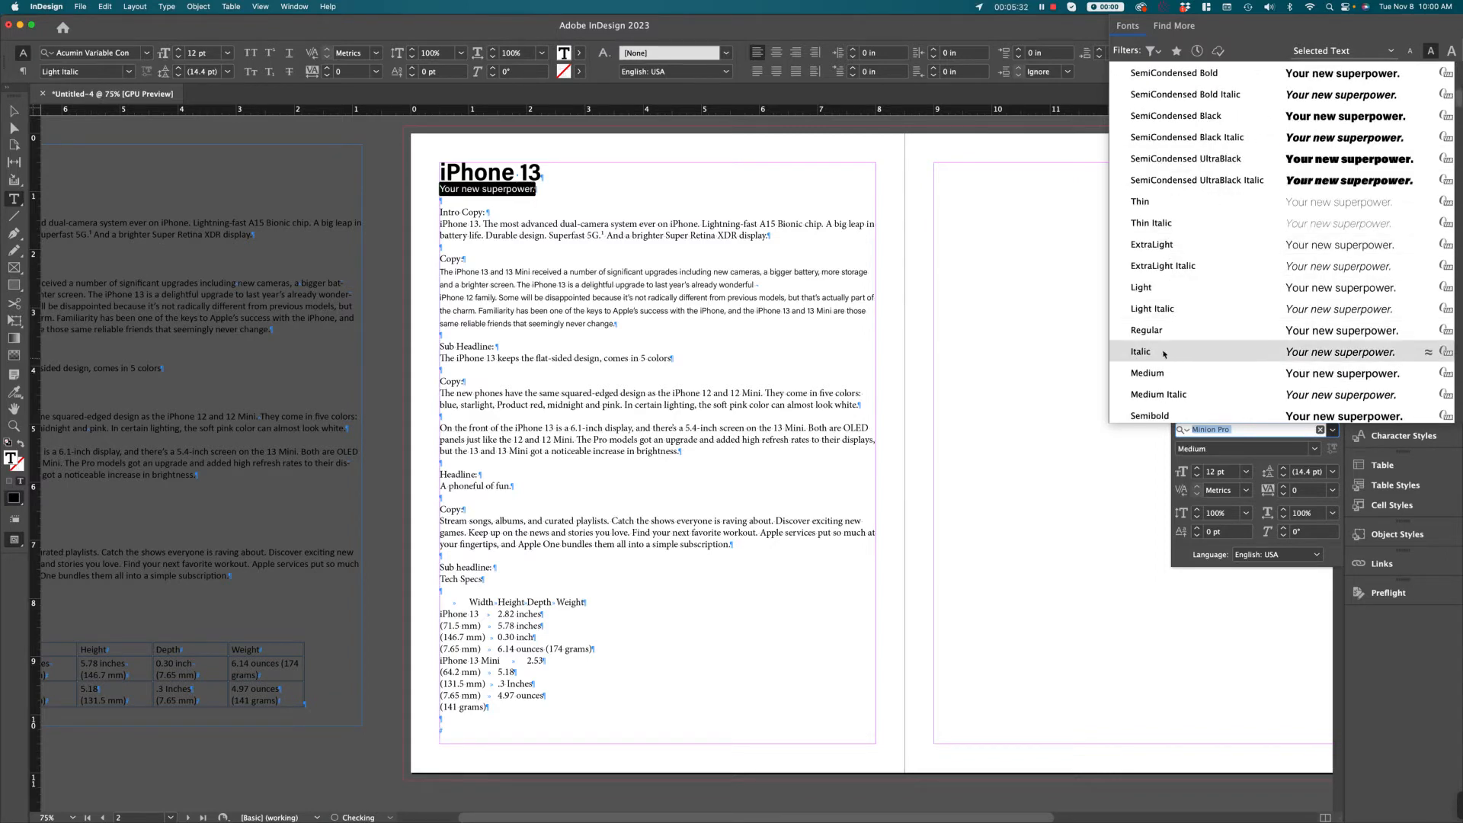
click(1151, 416)
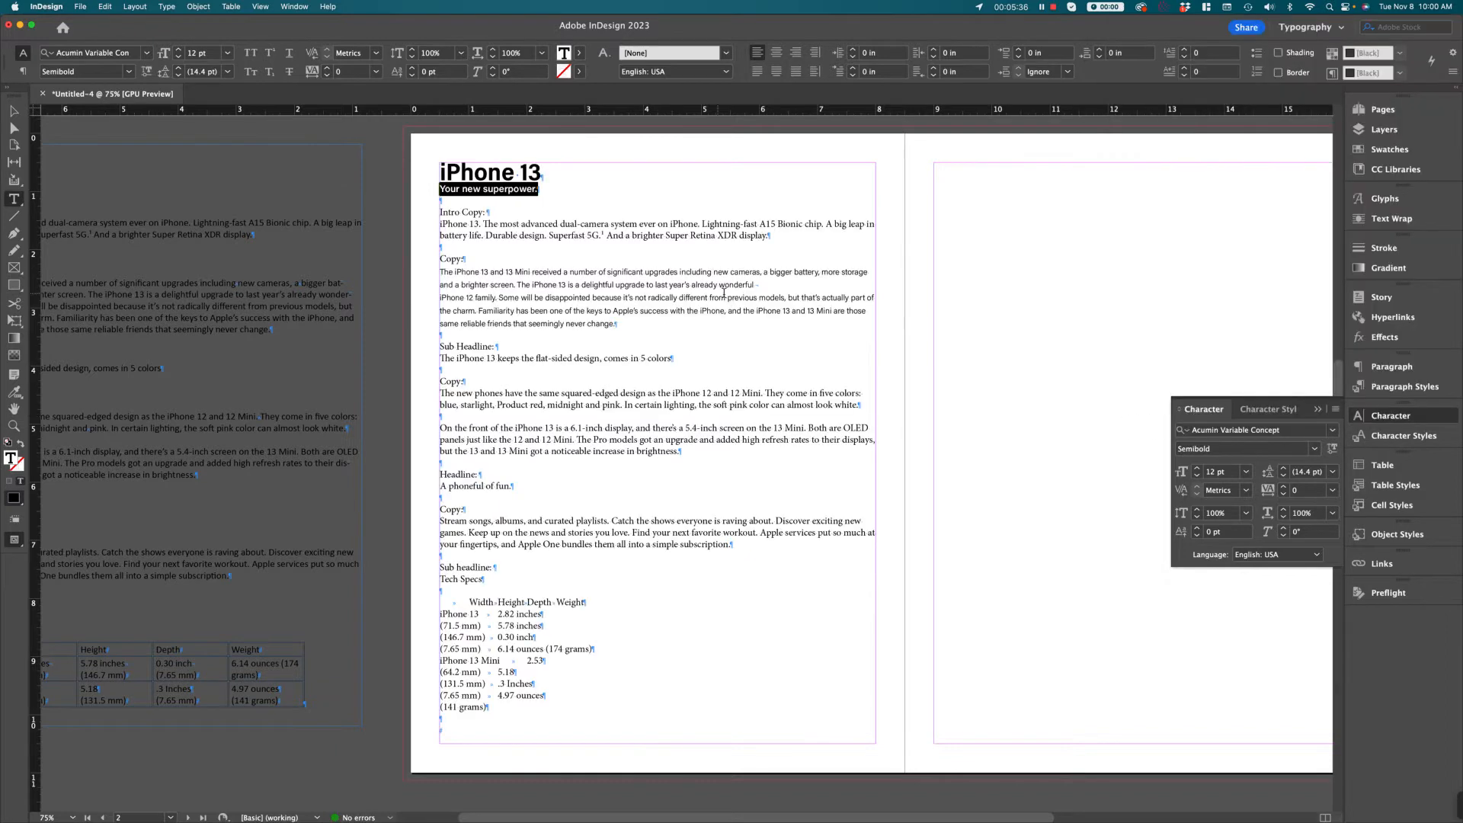
click(1246, 472)
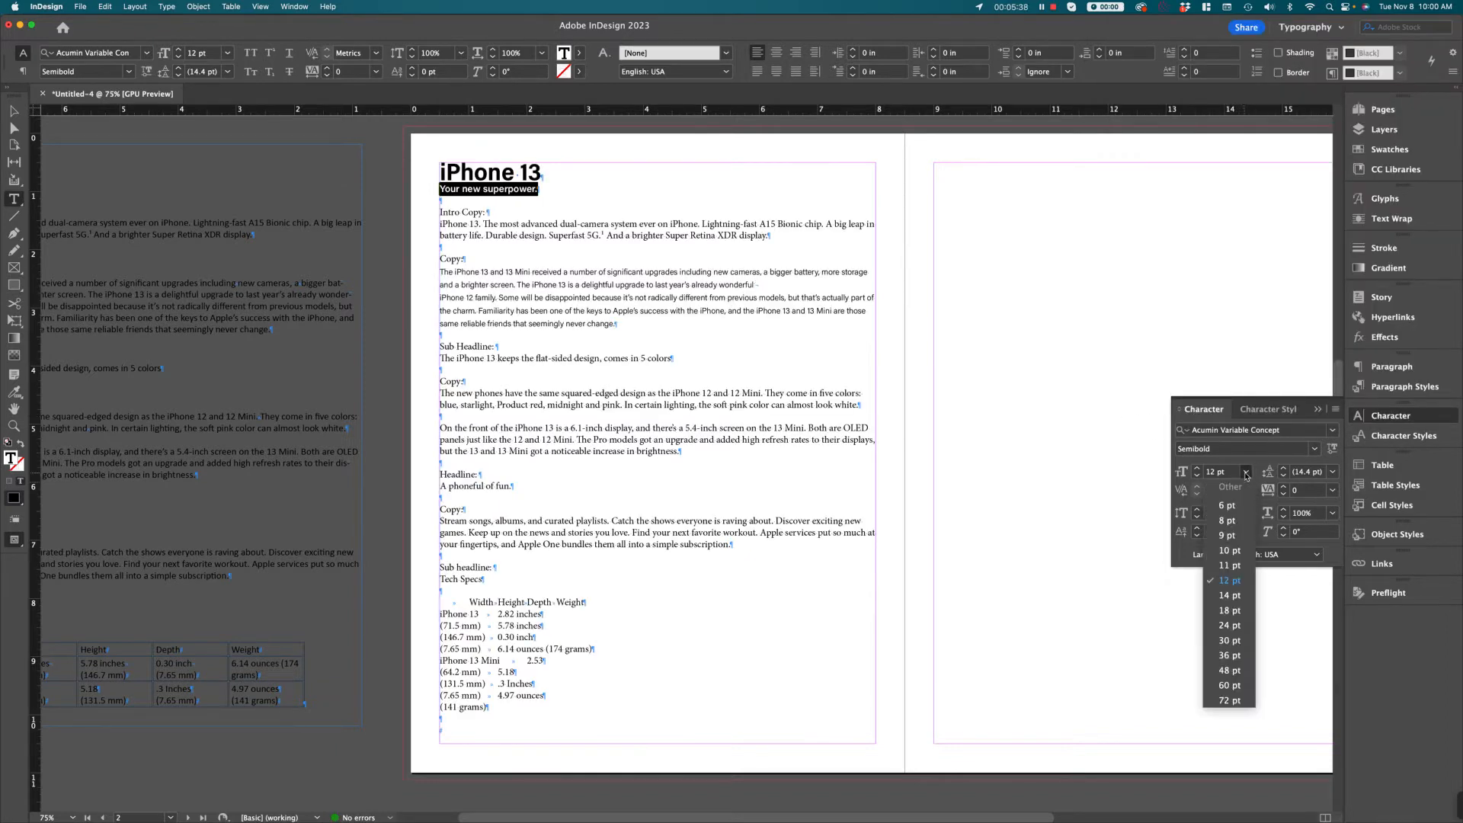
click(1237, 613)
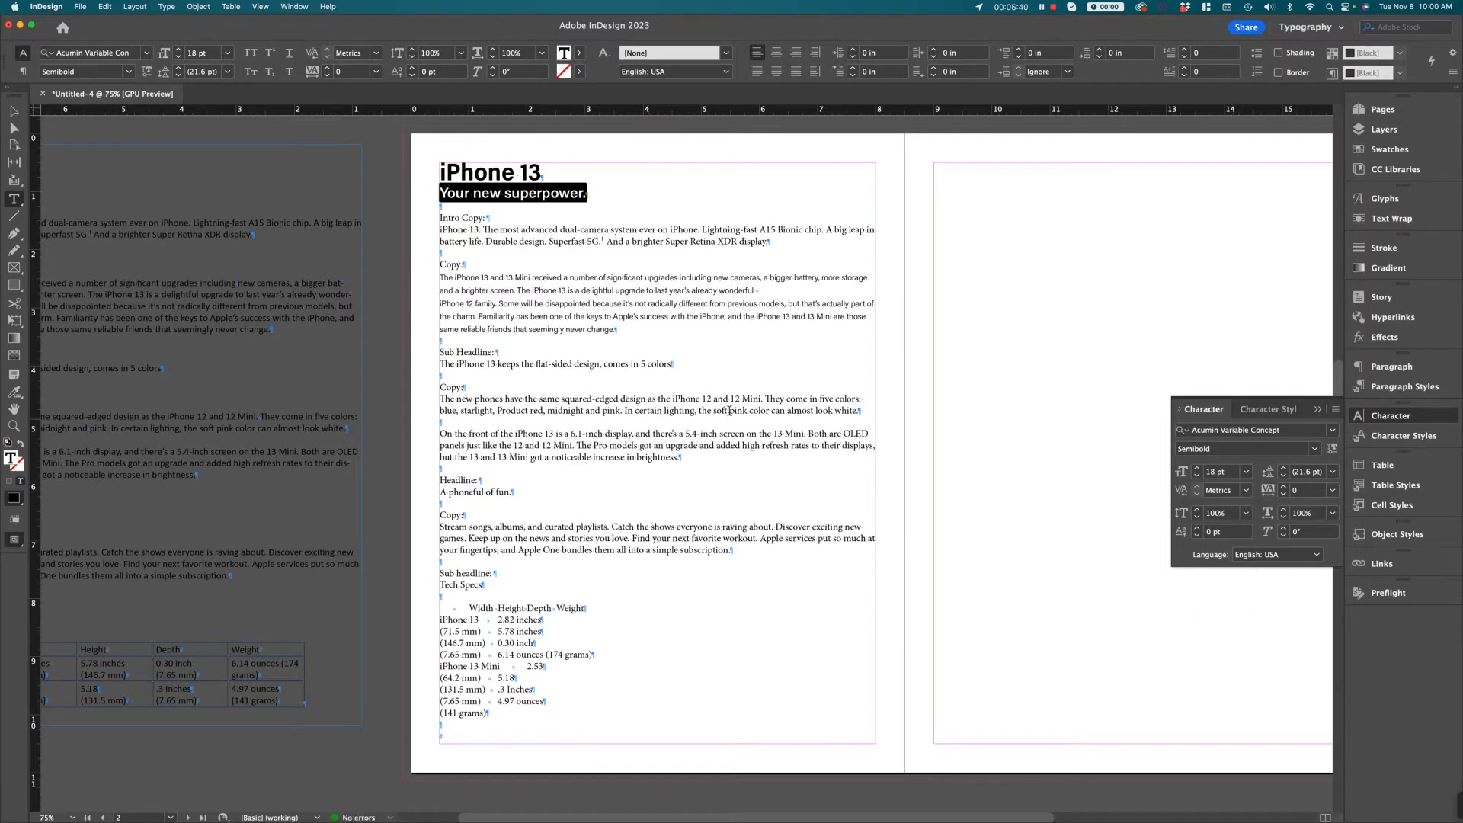
drag(461, 173, 537, 193)
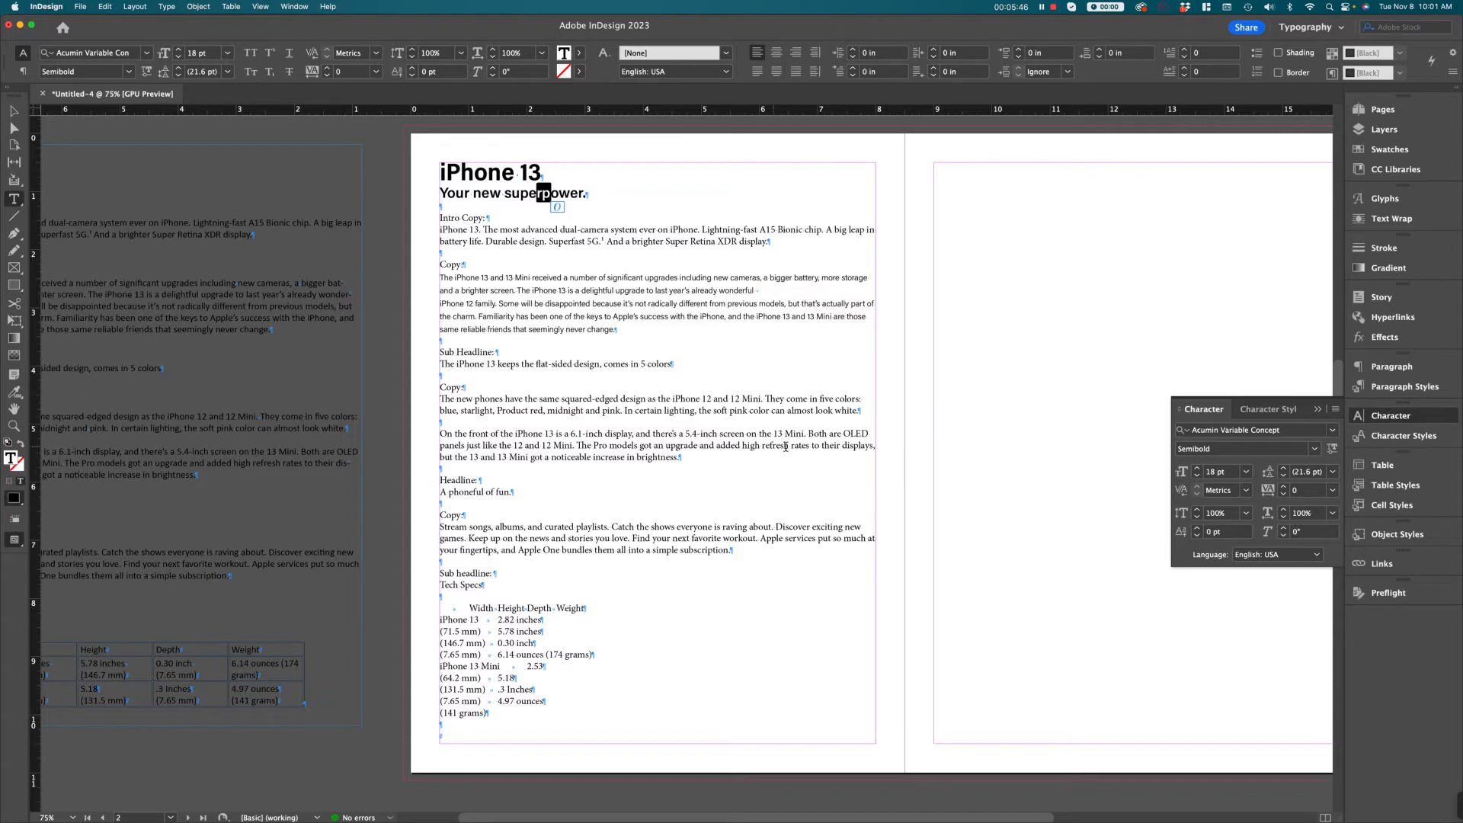
drag(463, 193, 483, 194)
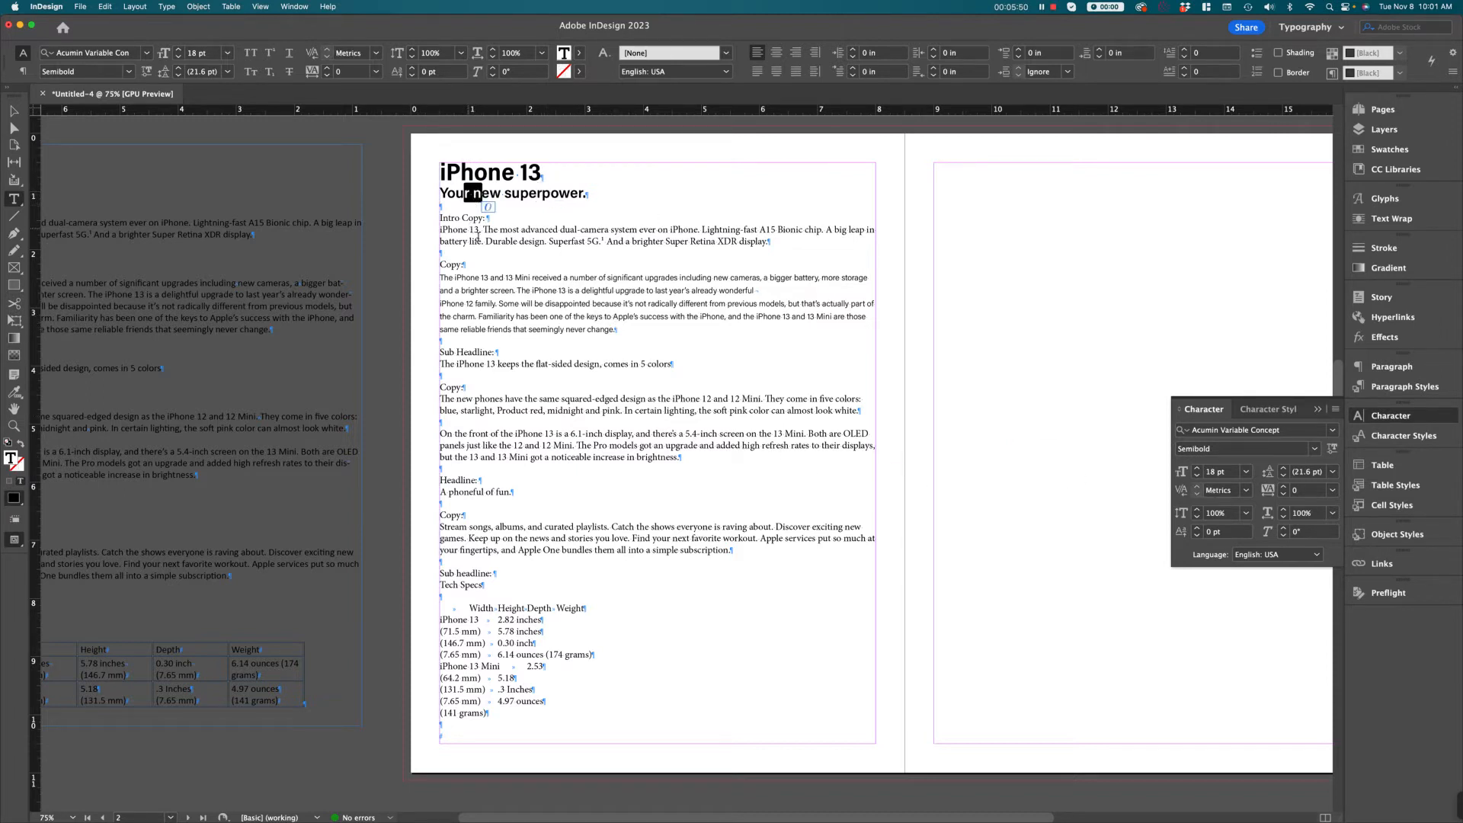
drag(616, 329, 441, 278)
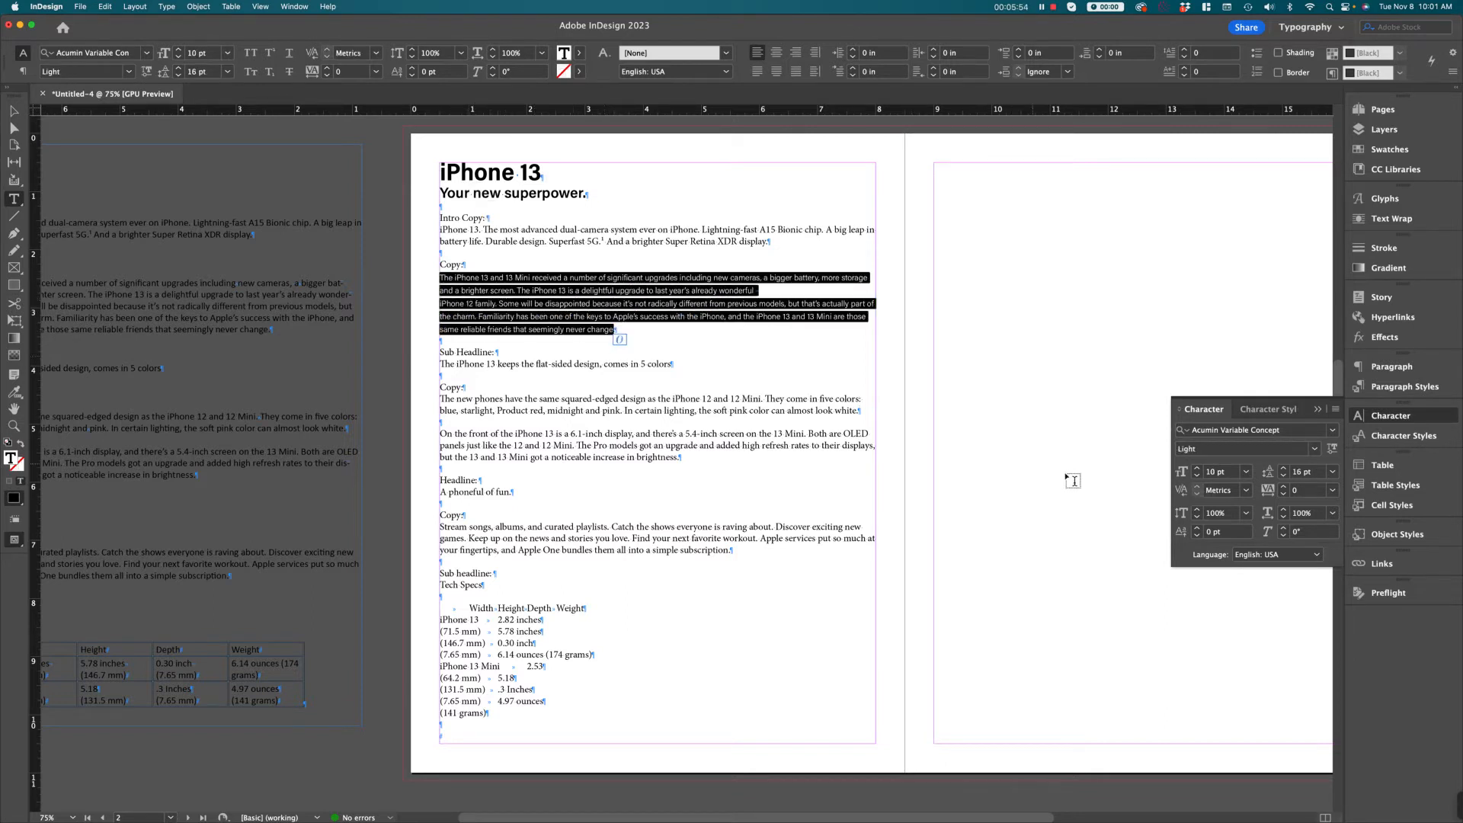
click(687, 350)
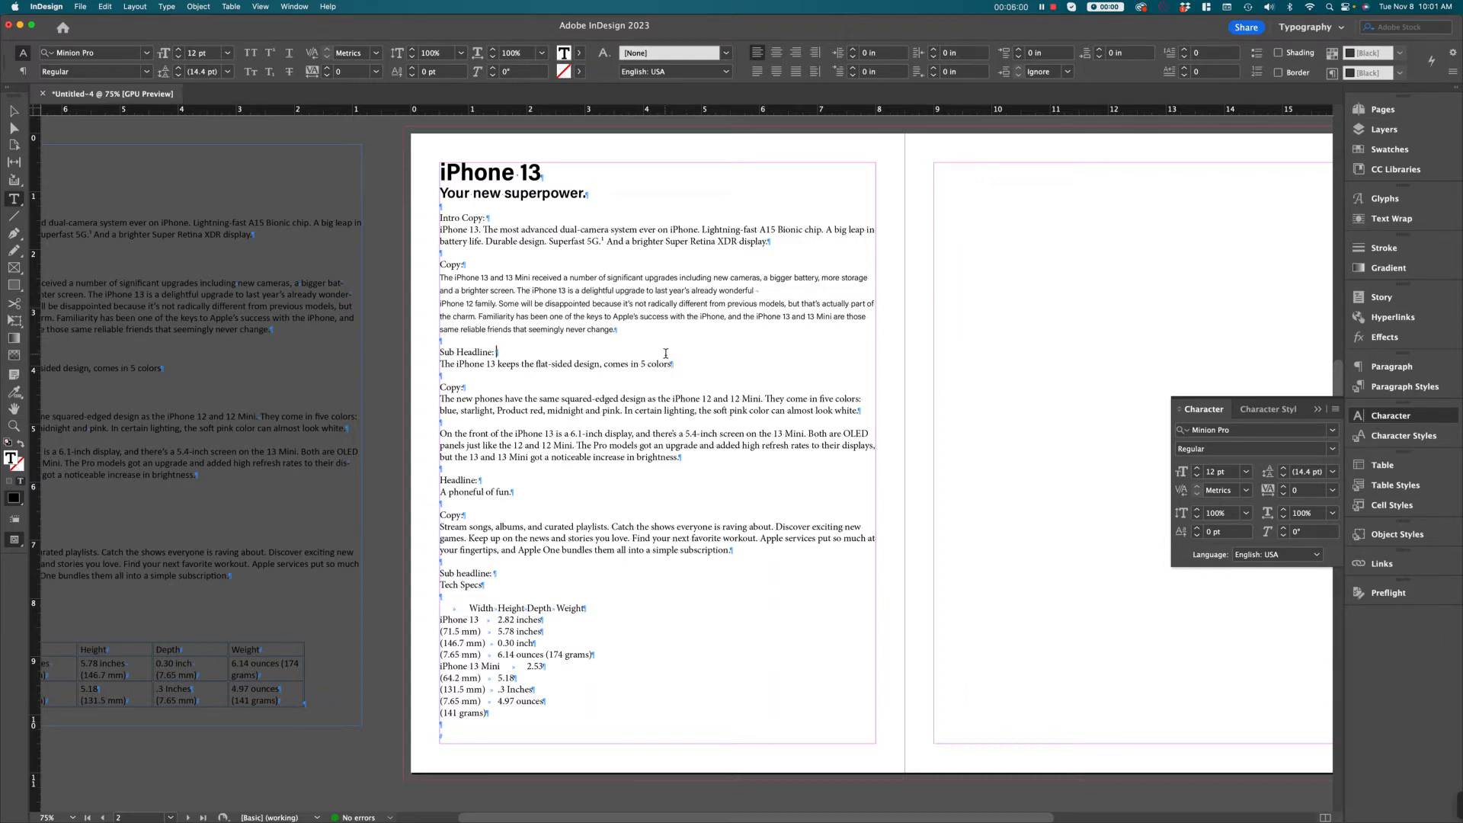
click(488, 282)
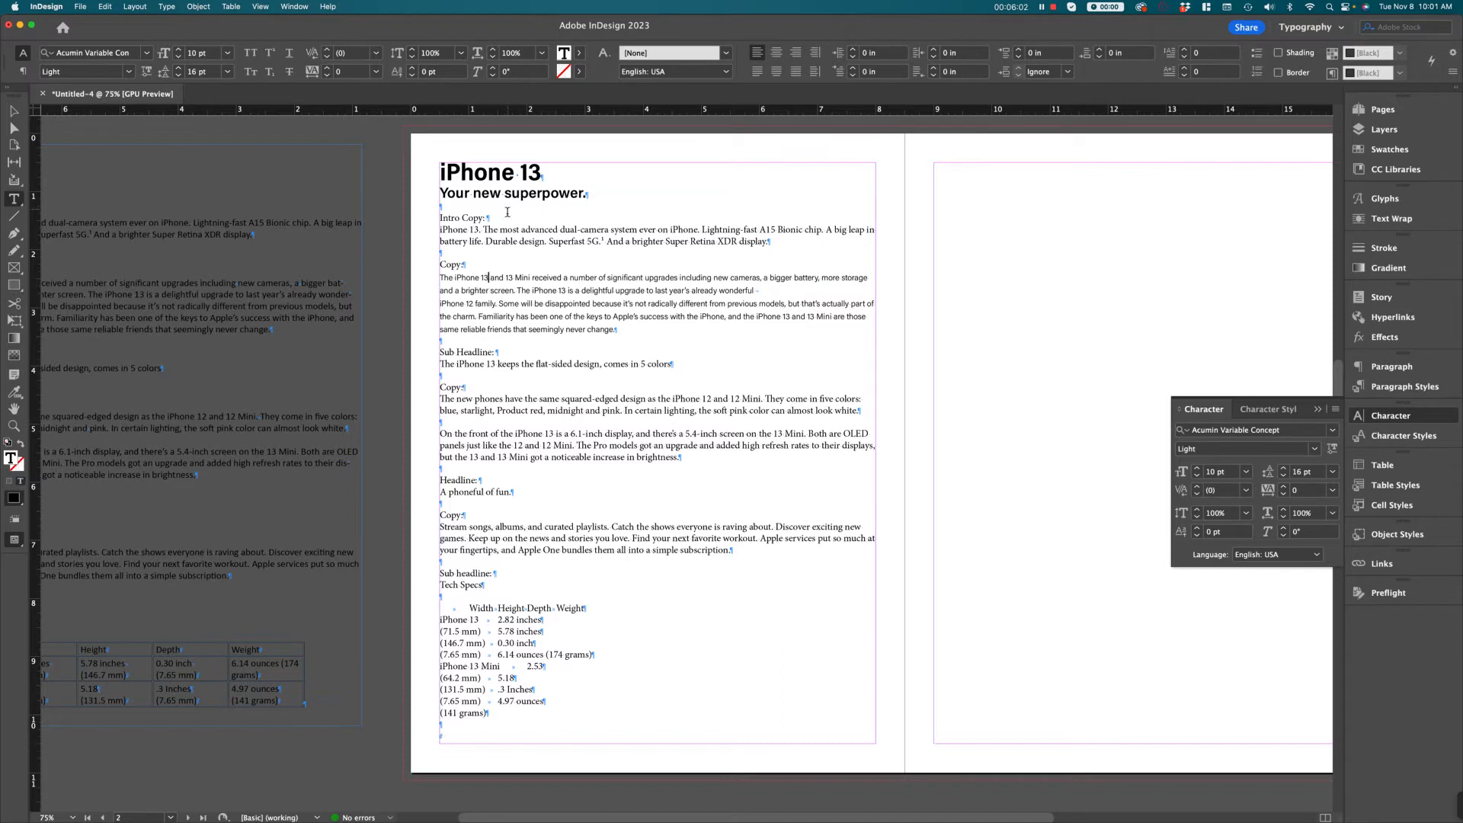
drag(445, 172, 499, 193)
drag(509, 291, 526, 316)
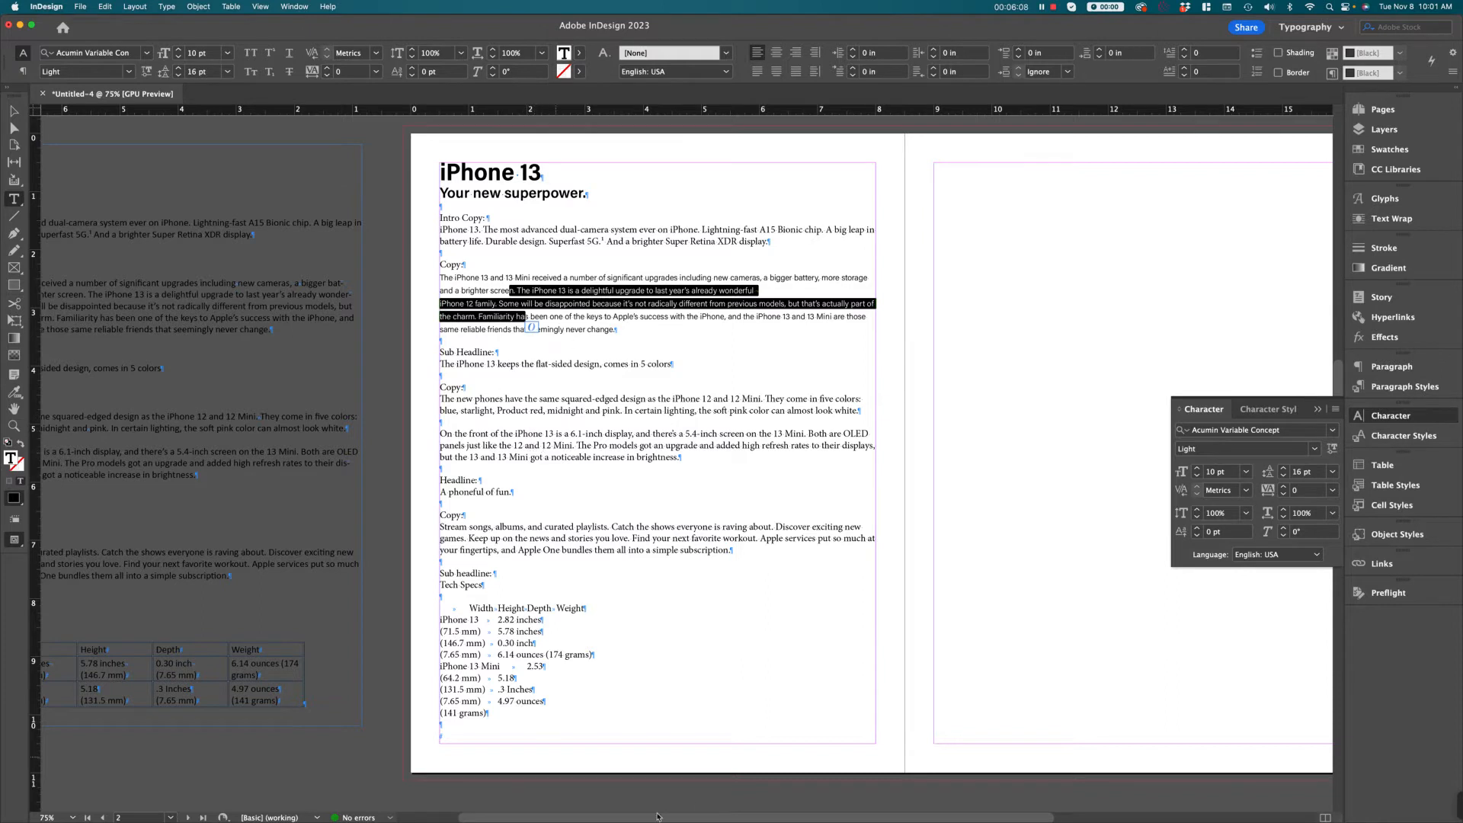
click(934, 532)
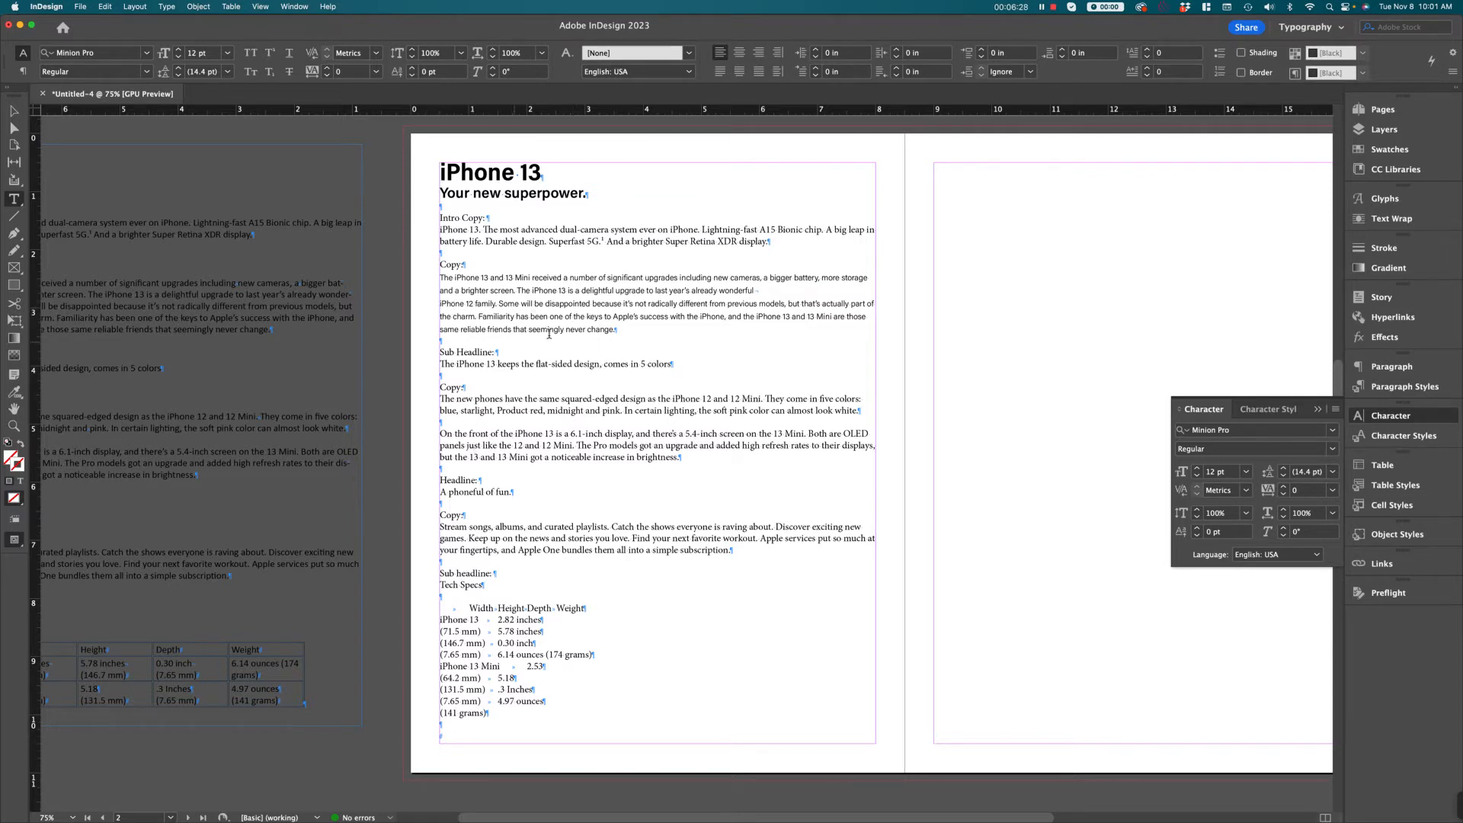
drag(616, 330, 438, 286)
click(488, 316)
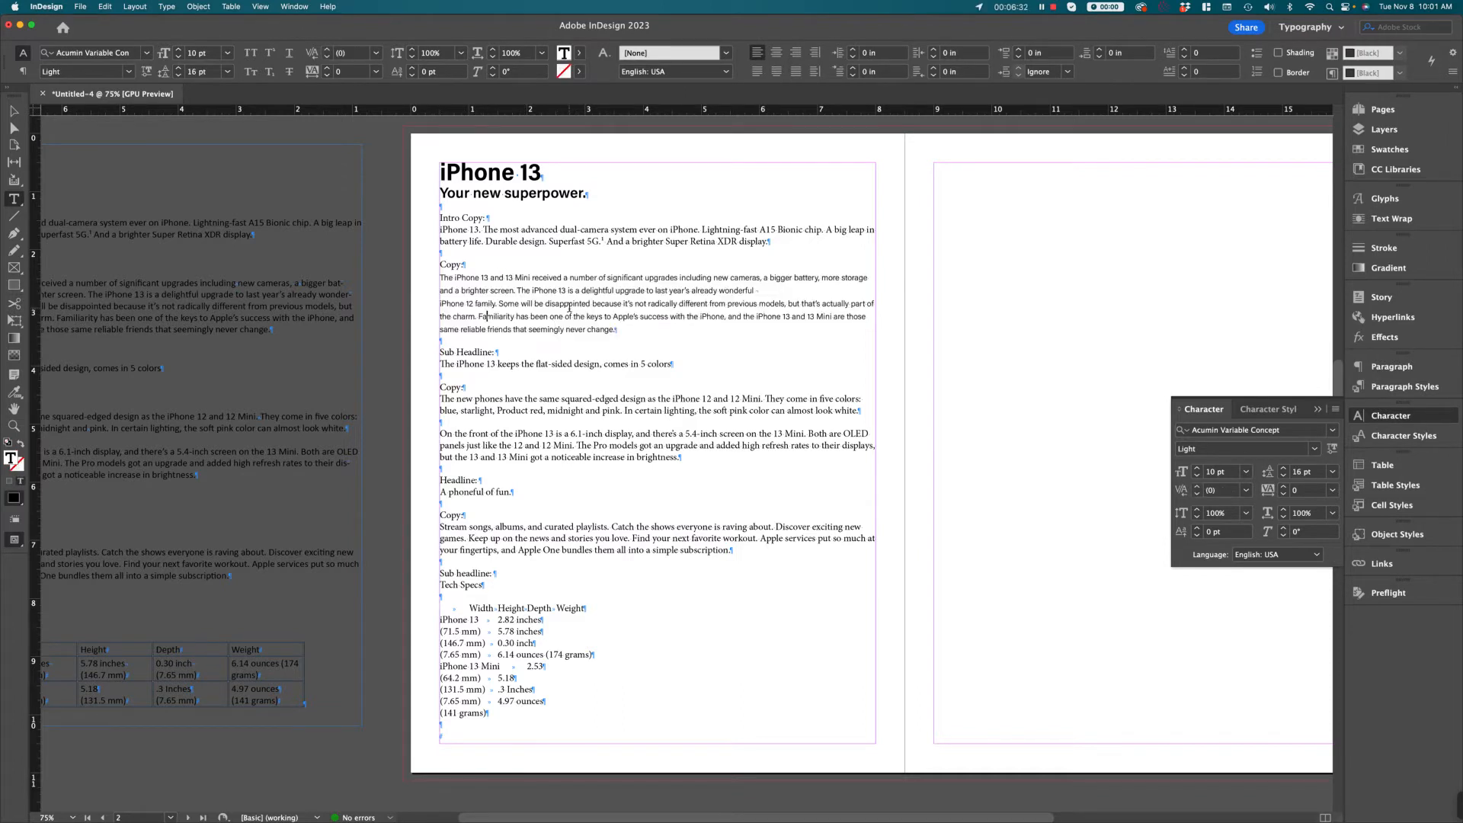
click(501, 304)
Step: Create a new paragraph style from the paragraph under the first "Copy:" label and apply it to that paragraph
drag(439, 278, 615, 330)
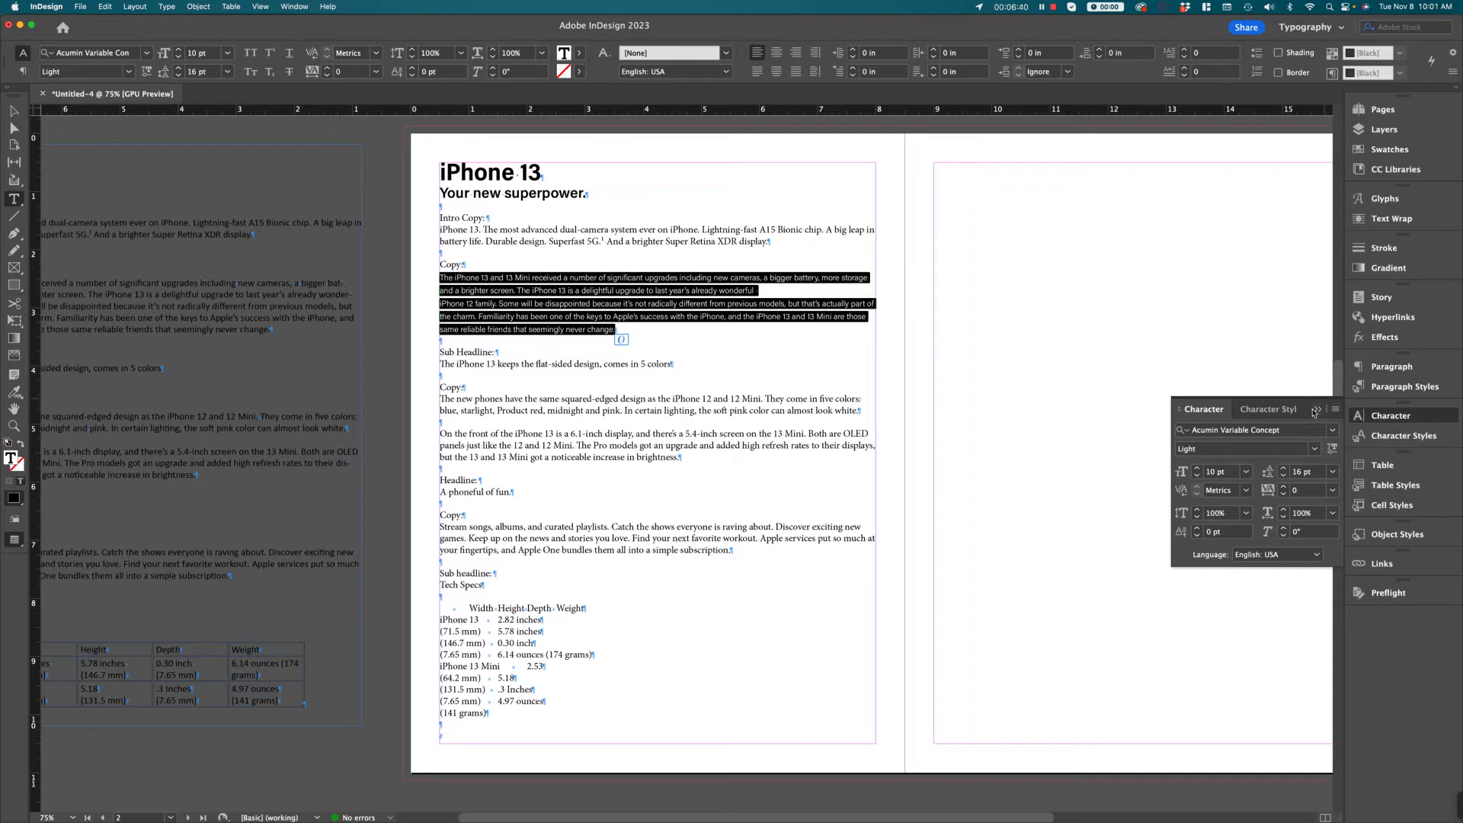
click(1314, 411)
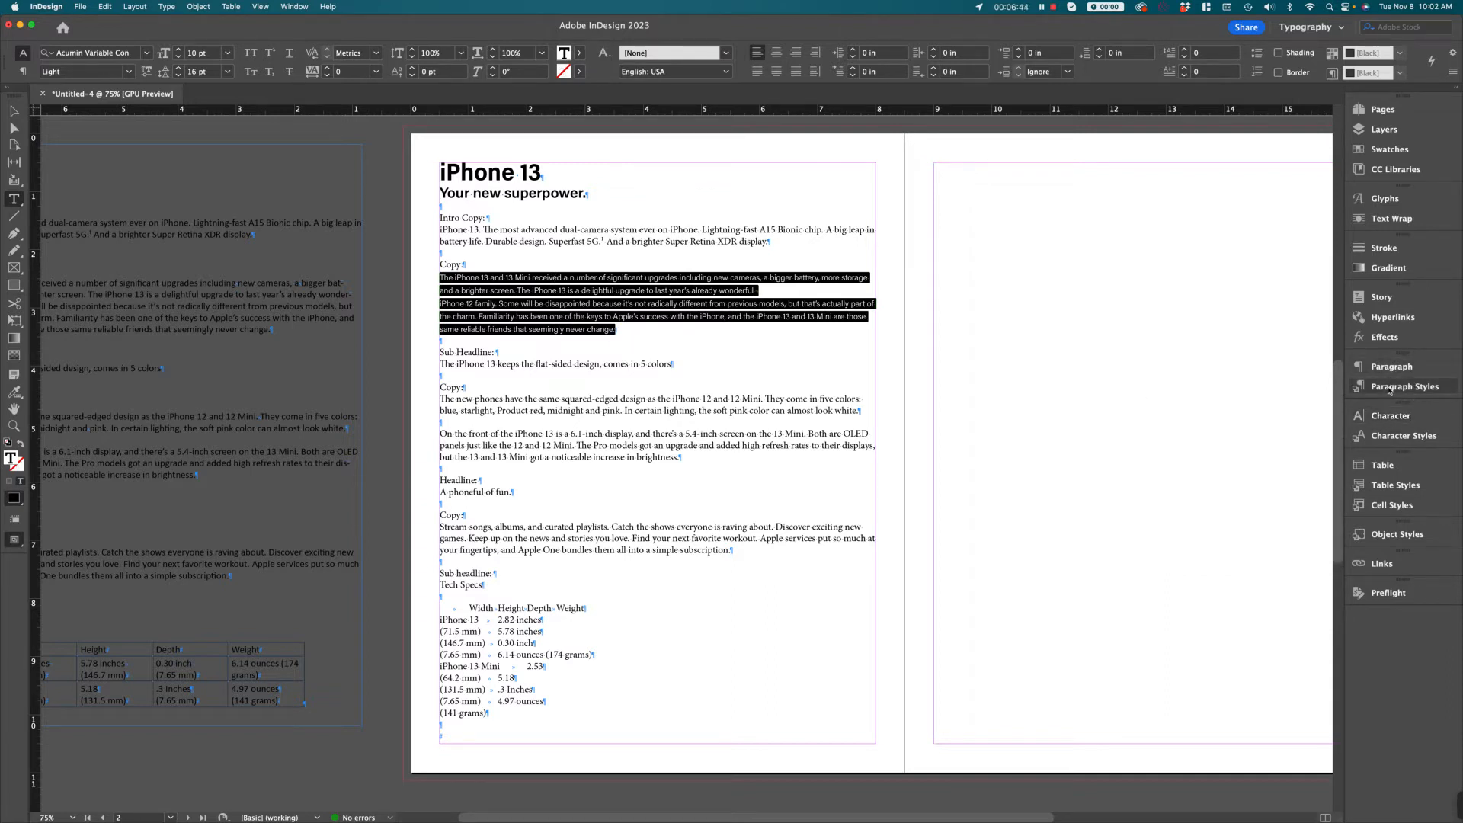
click(1389, 388)
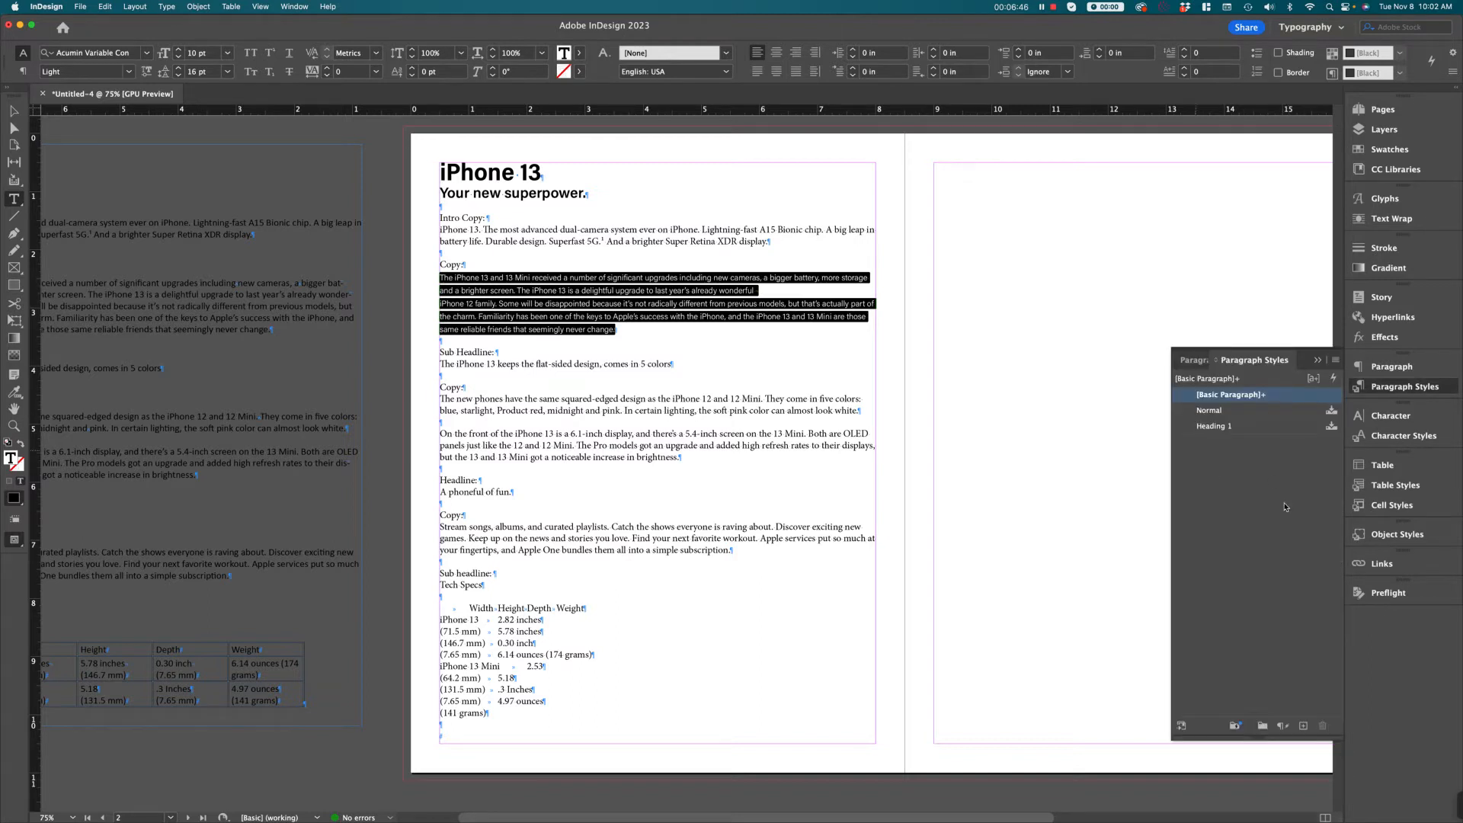
click(1275, 548)
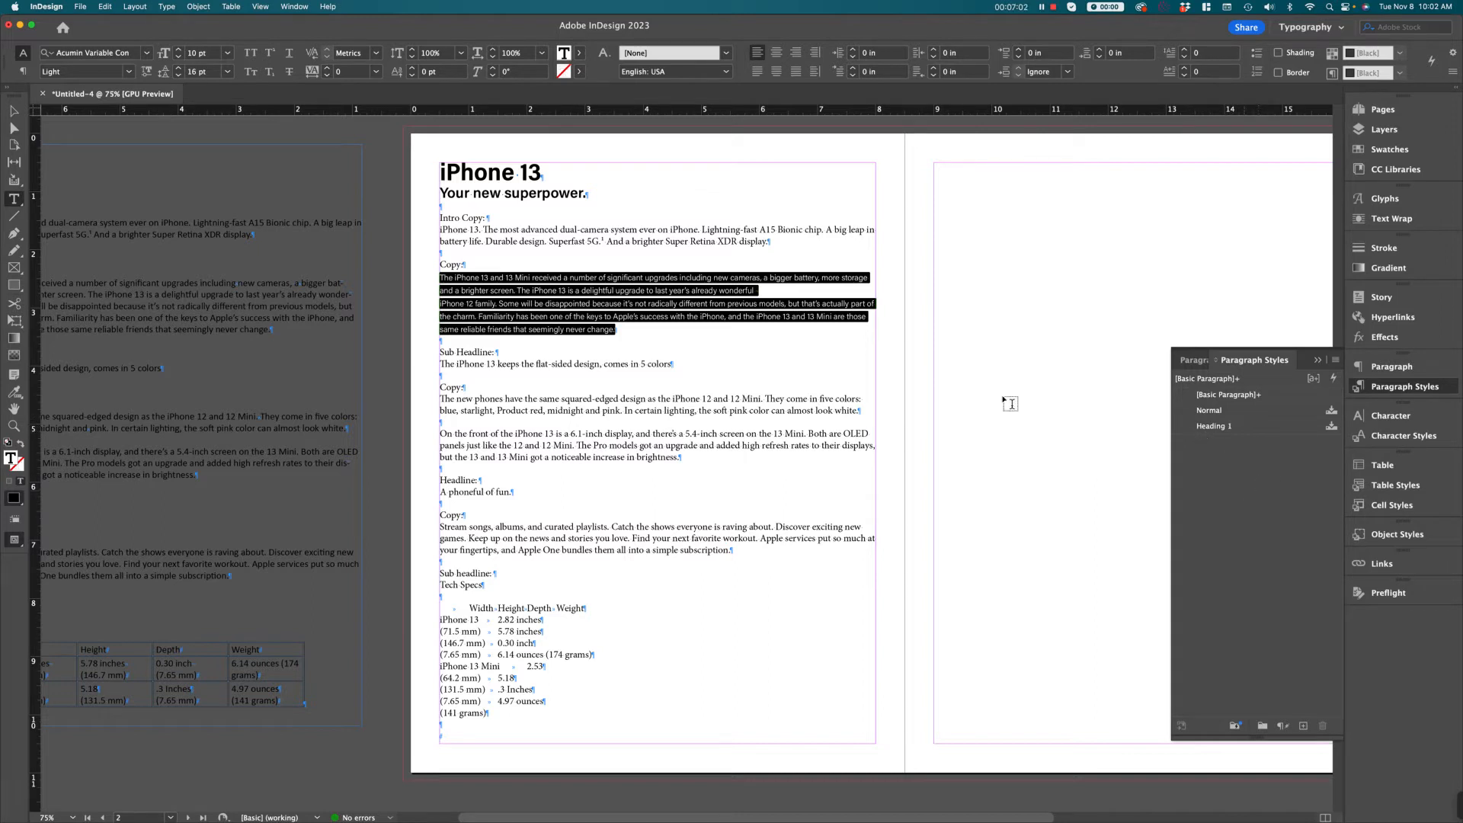
click(1305, 728)
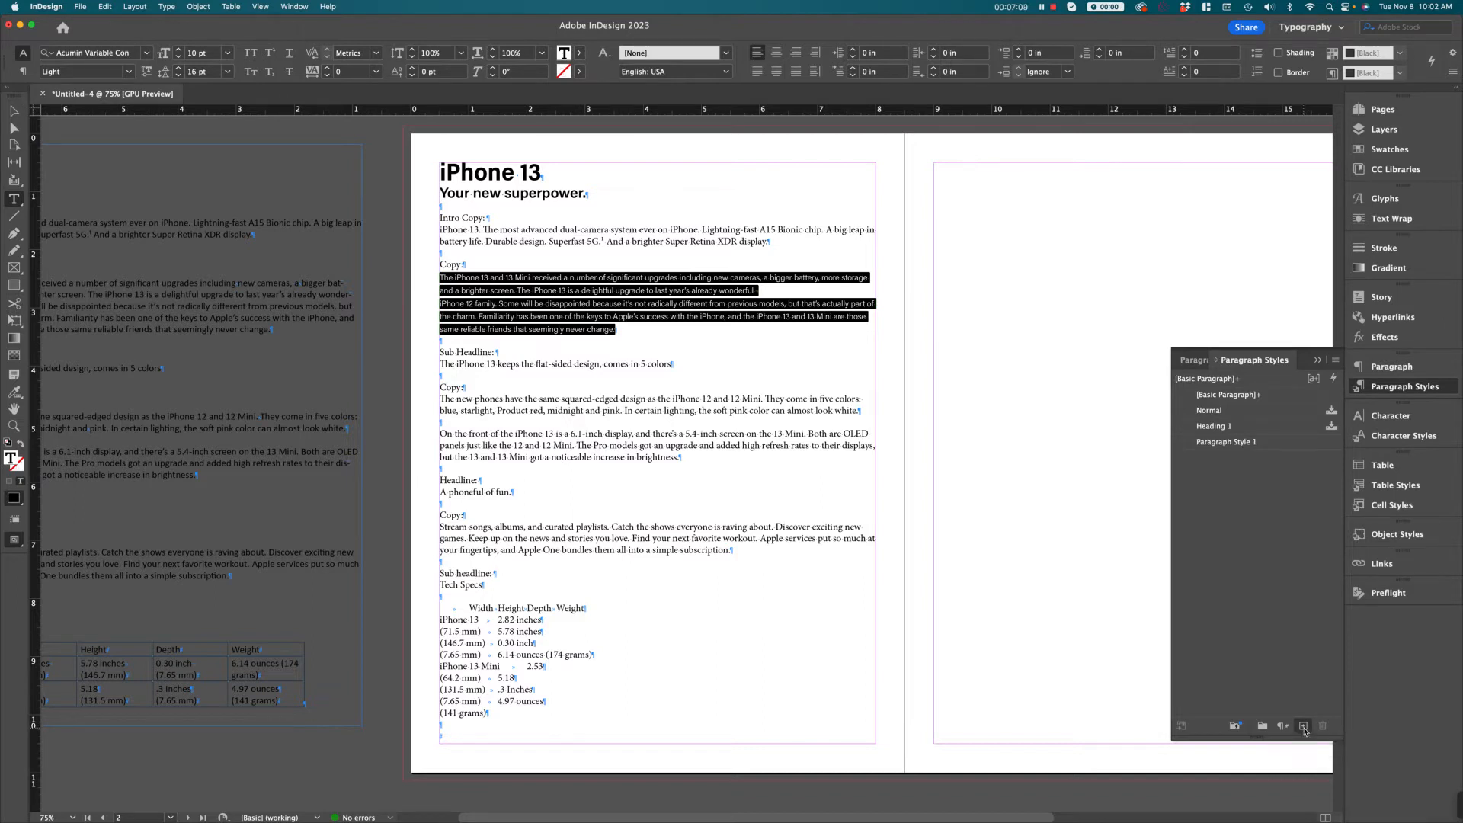
click(1233, 445)
click(1234, 445)
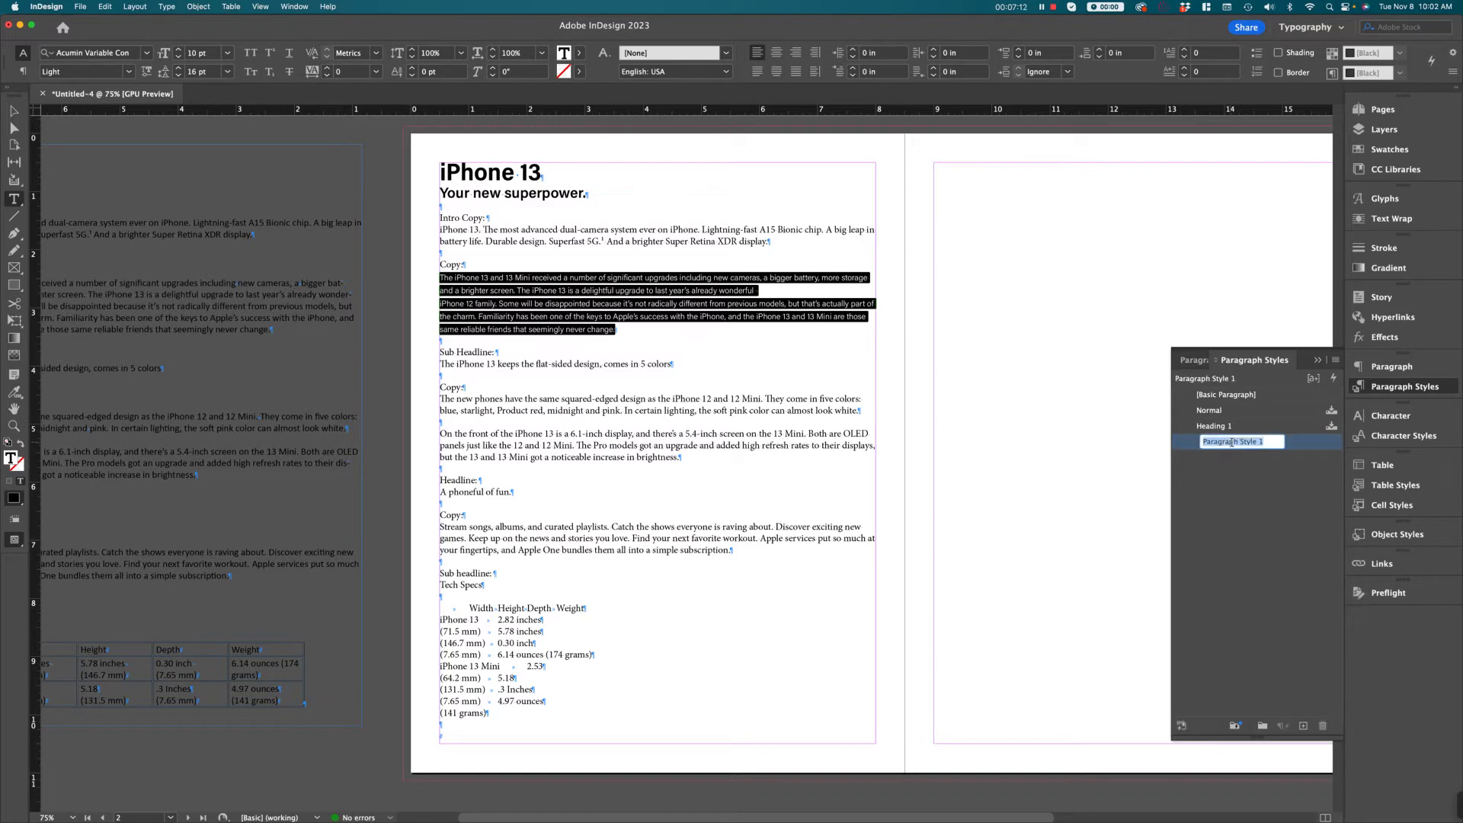
double_click(1233, 442)
click(1300, 447)
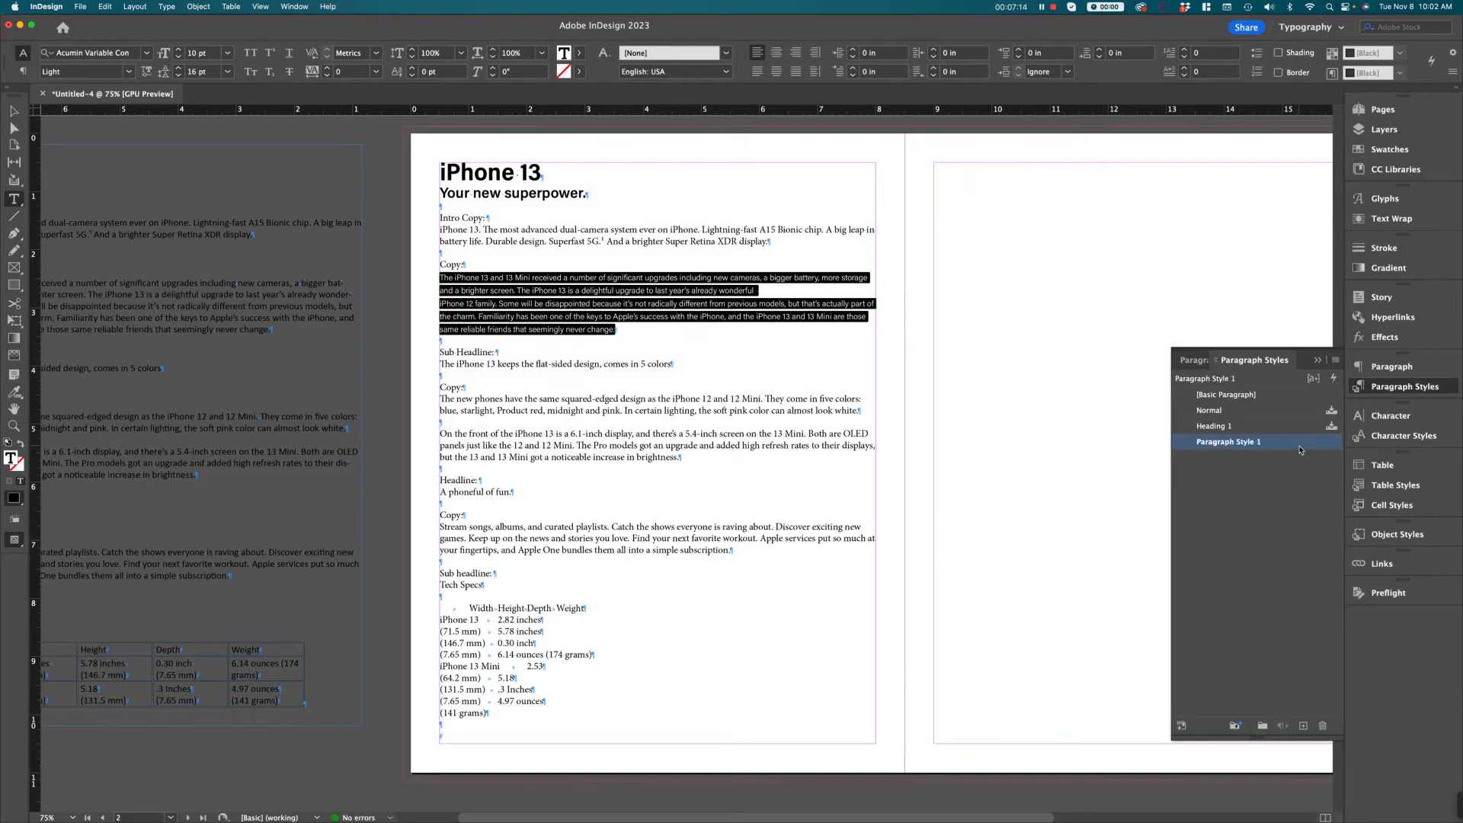
Step: Check the new paragraph style's basic character formats and rename the style "Body Copy"
double_click(1300, 450)
drag(698, 162, 1017, 133)
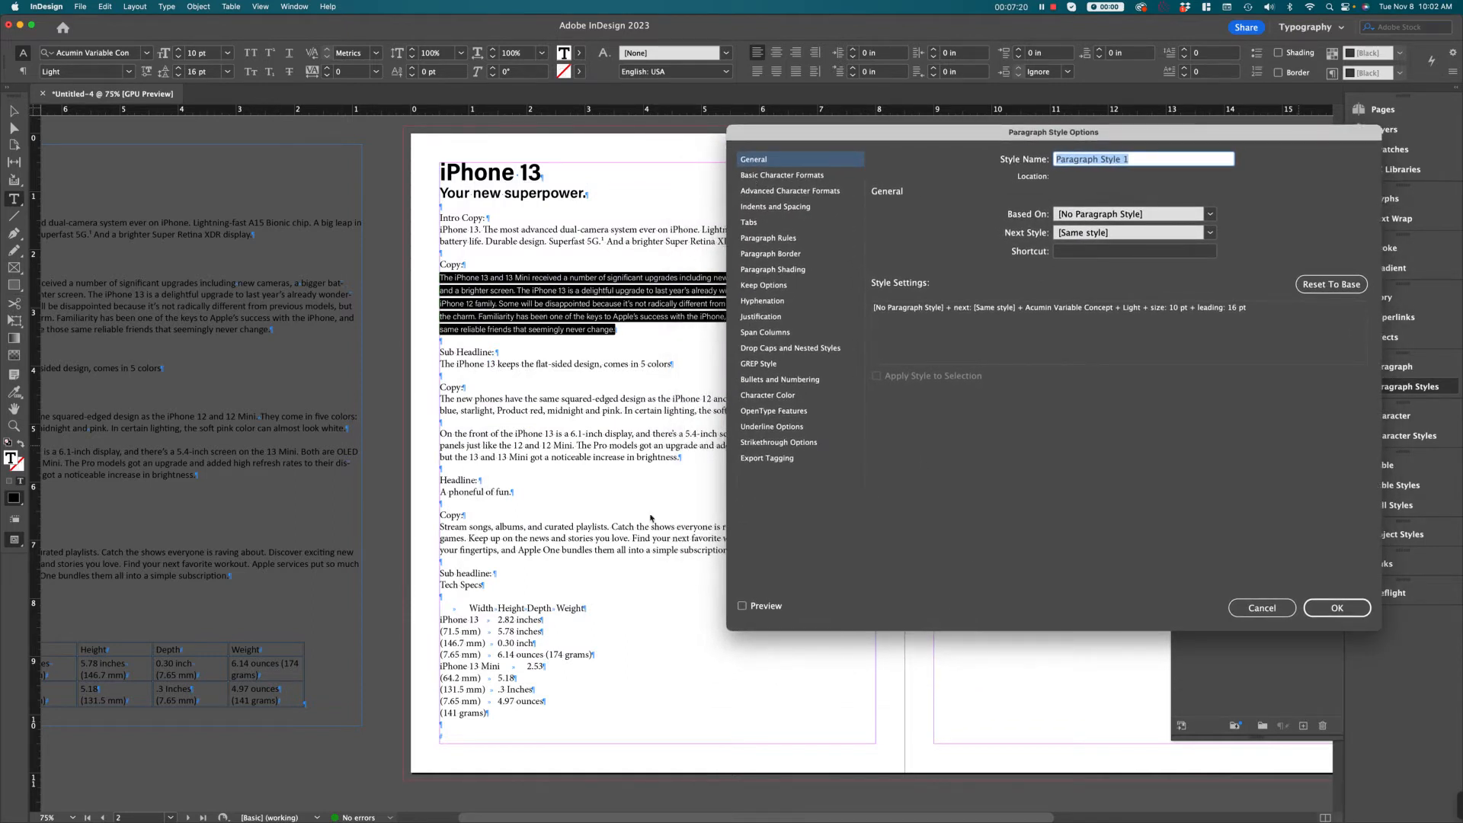
click(783, 175)
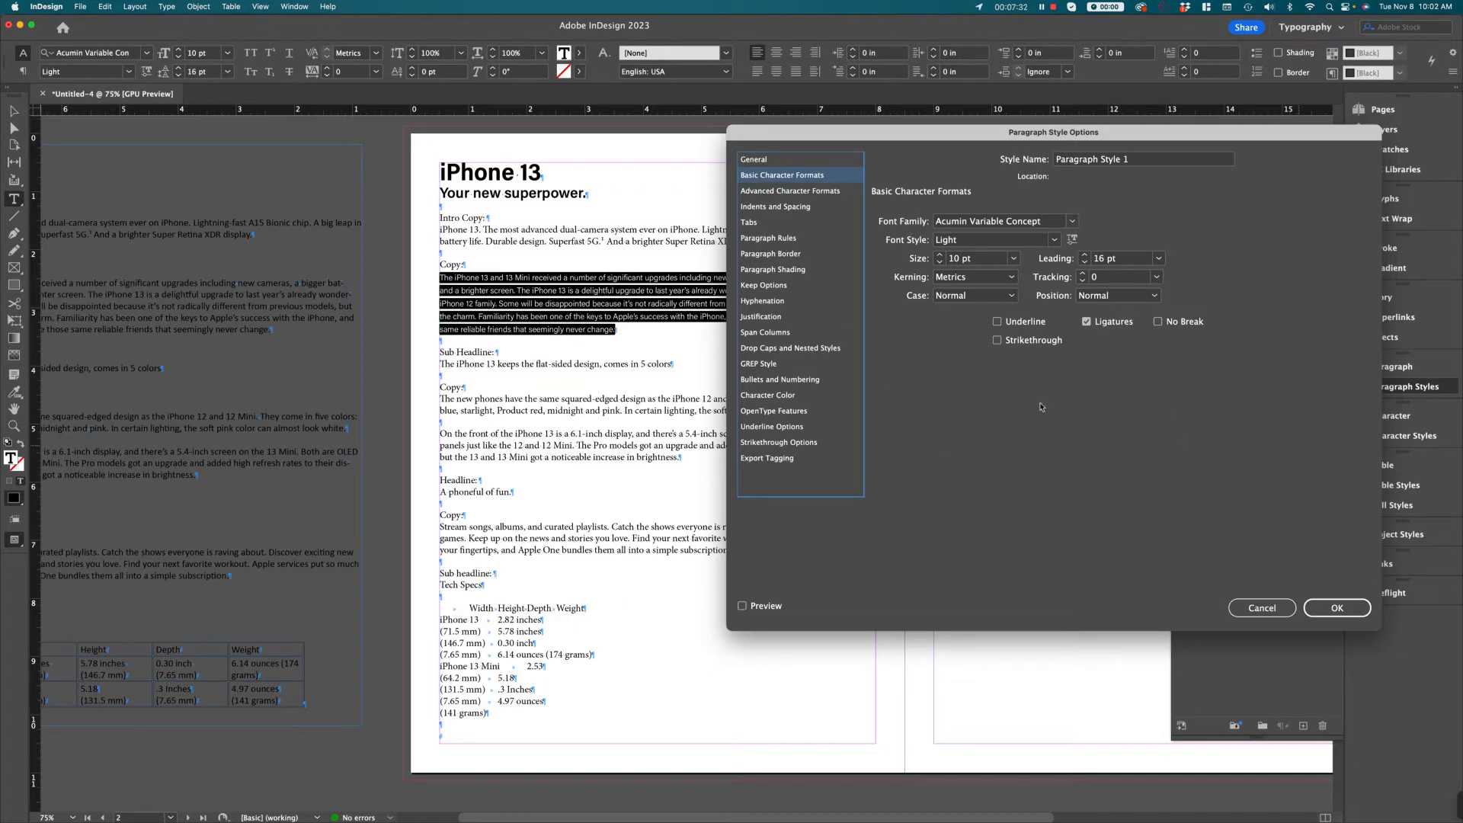
triple_click(1150, 161)
text(B)
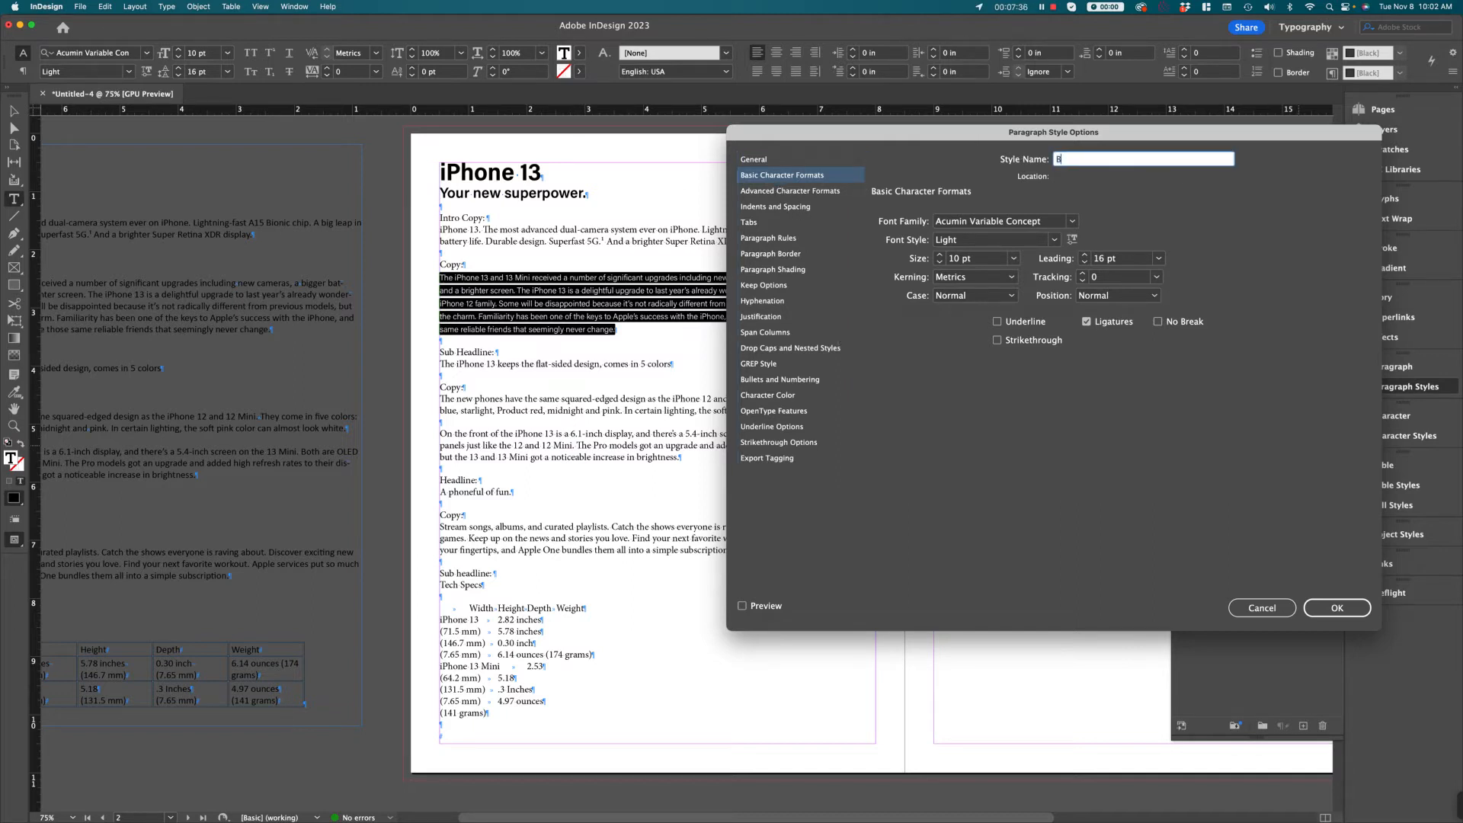
text(ody Copy)
click(1338, 612)
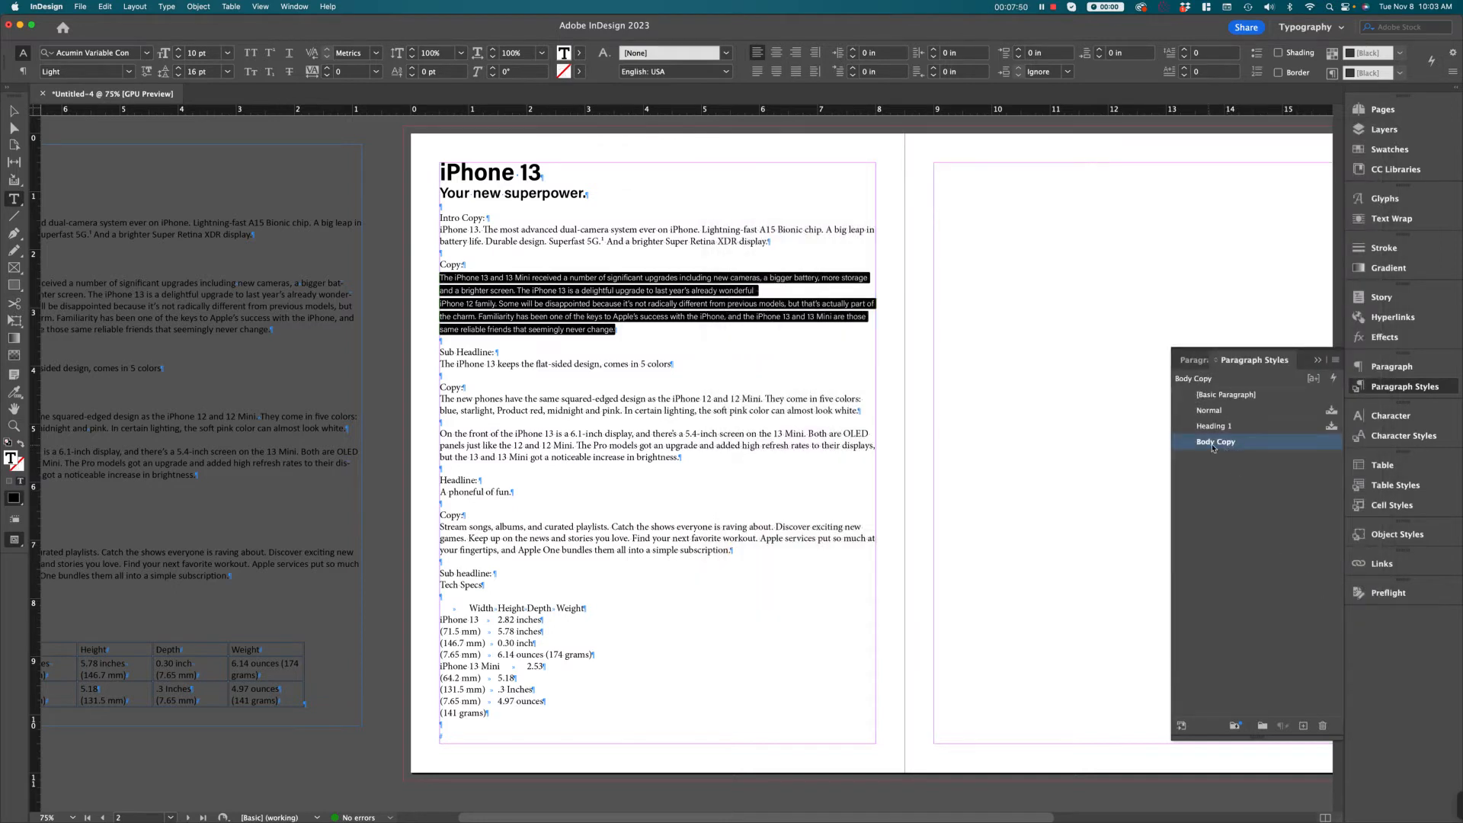
click(1272, 519)
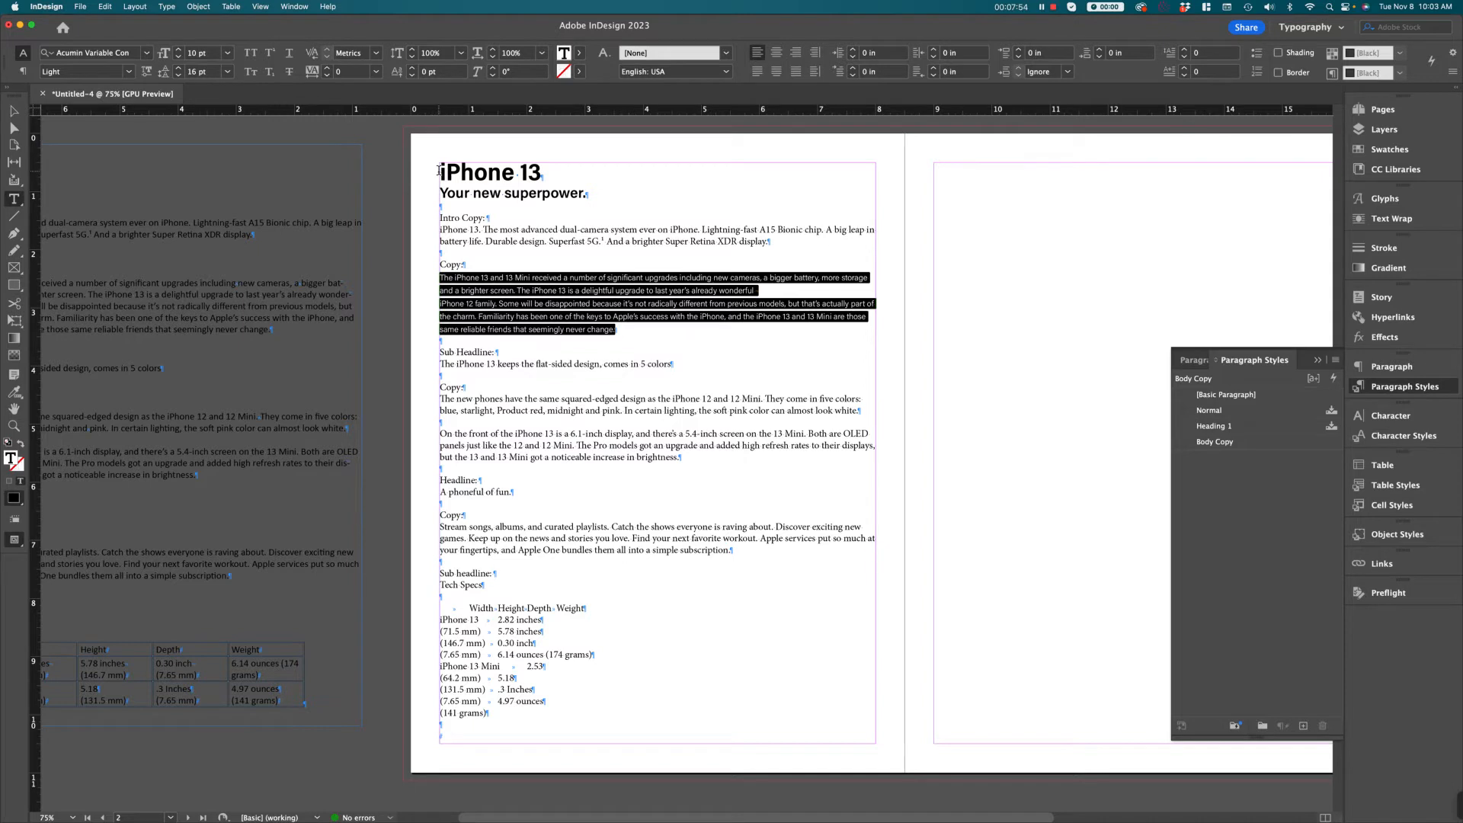
Step: Create a paragraph style named "Headline" from the formatting of the "iPhone 13" title
drag(439, 170, 536, 172)
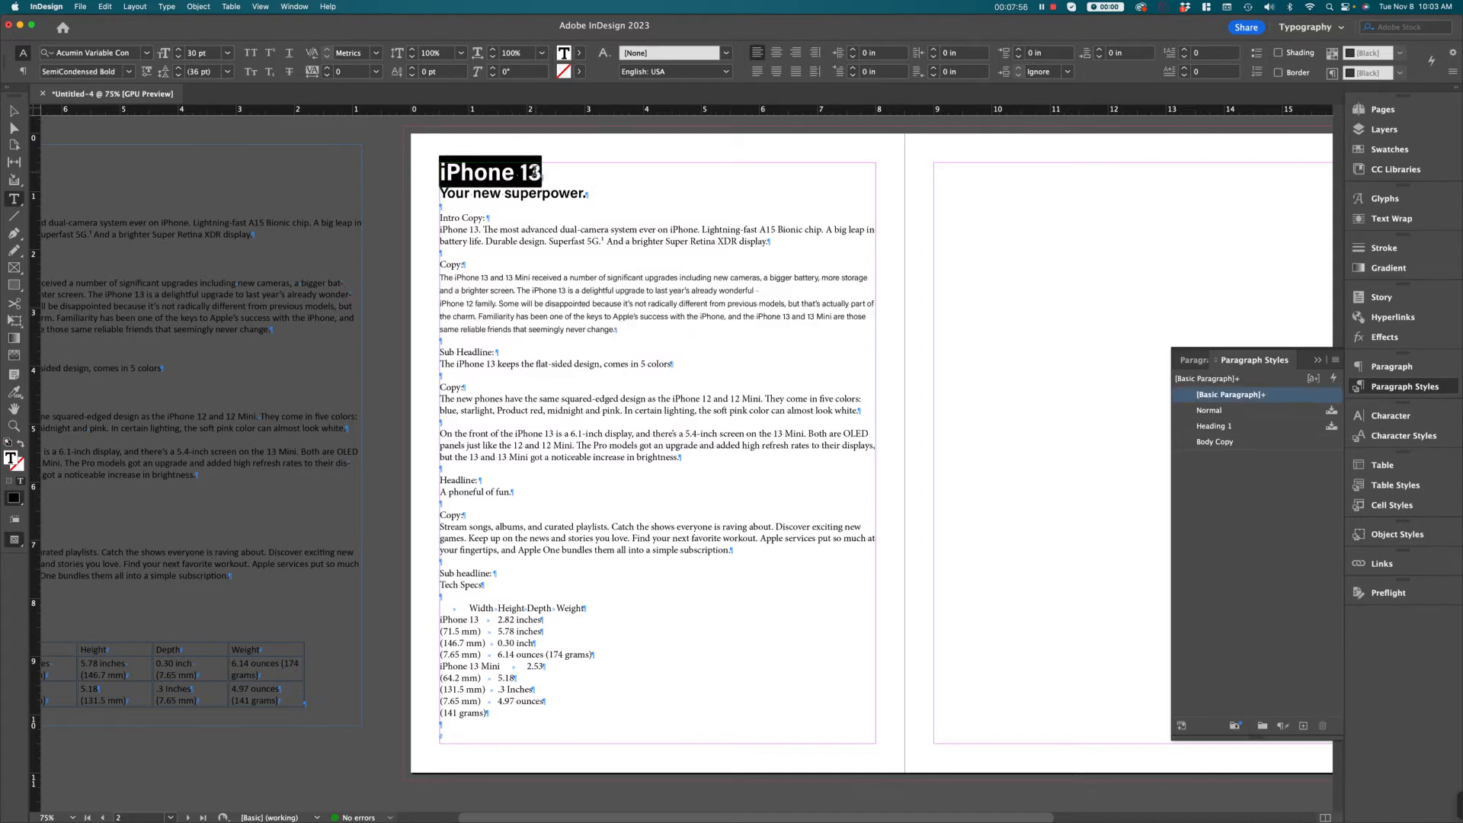
click(466, 175)
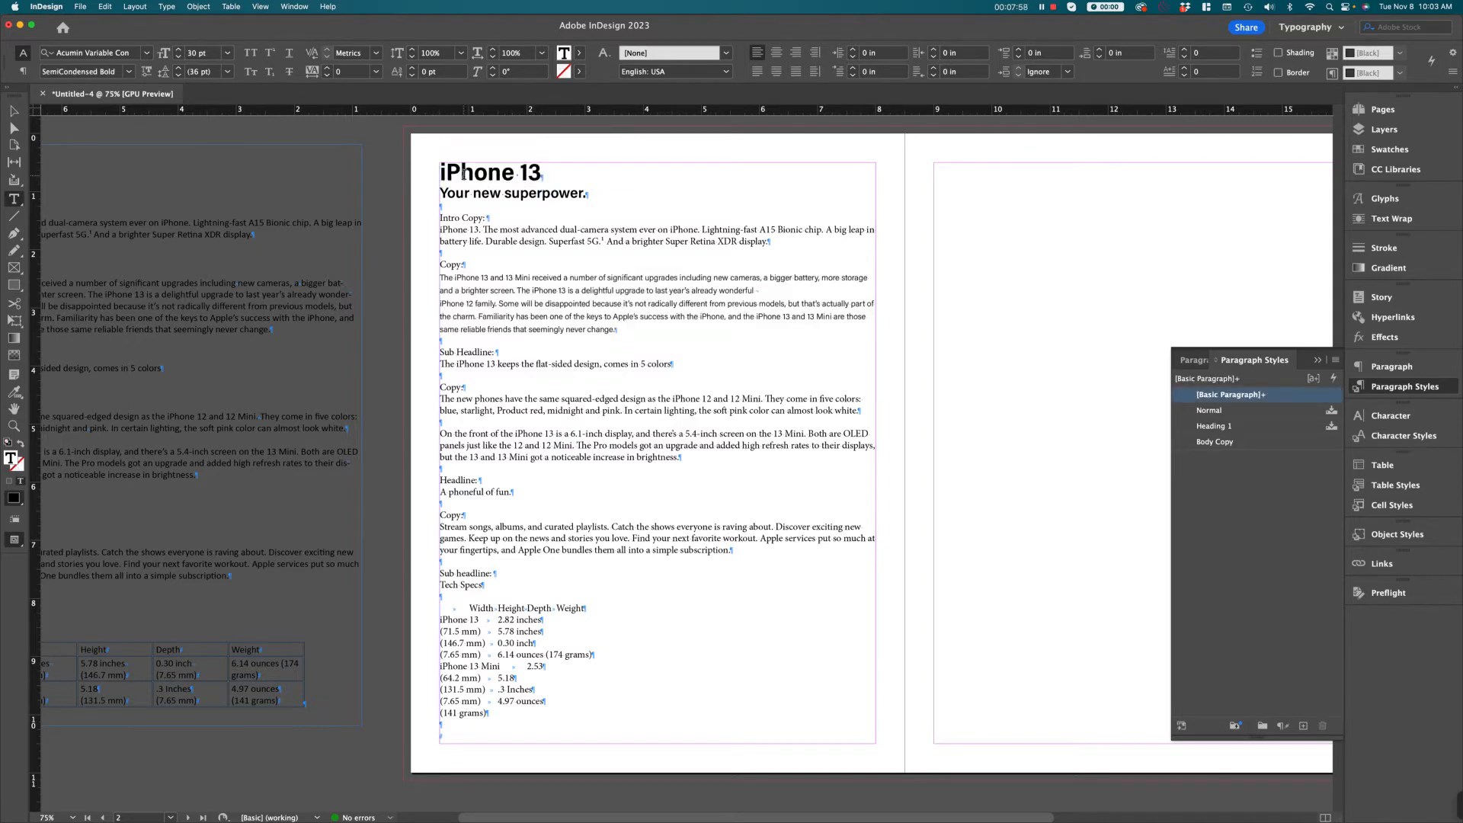
double_click(469, 172)
click(473, 170)
triple_click(474, 171)
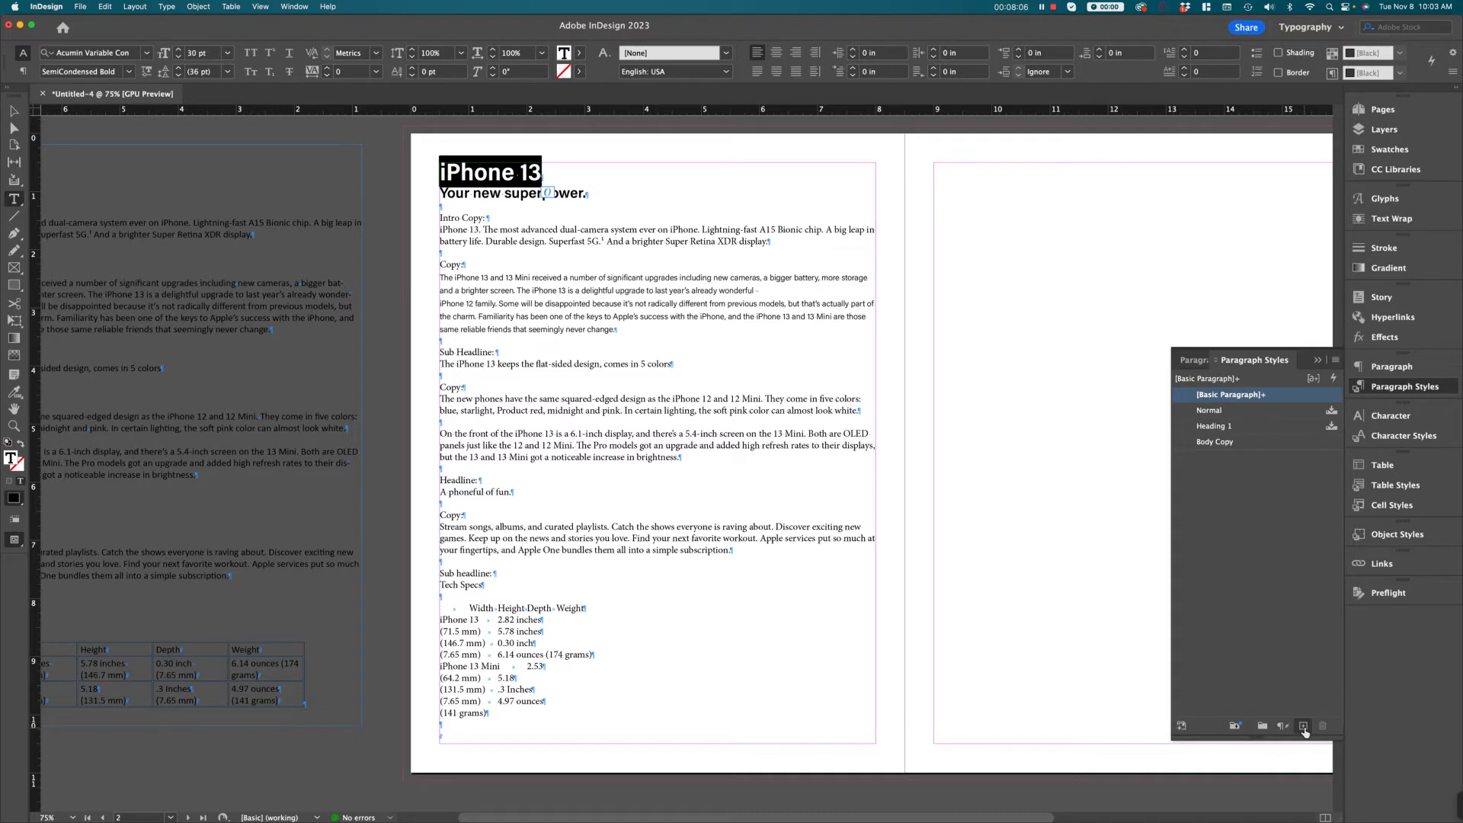
click(1335, 361)
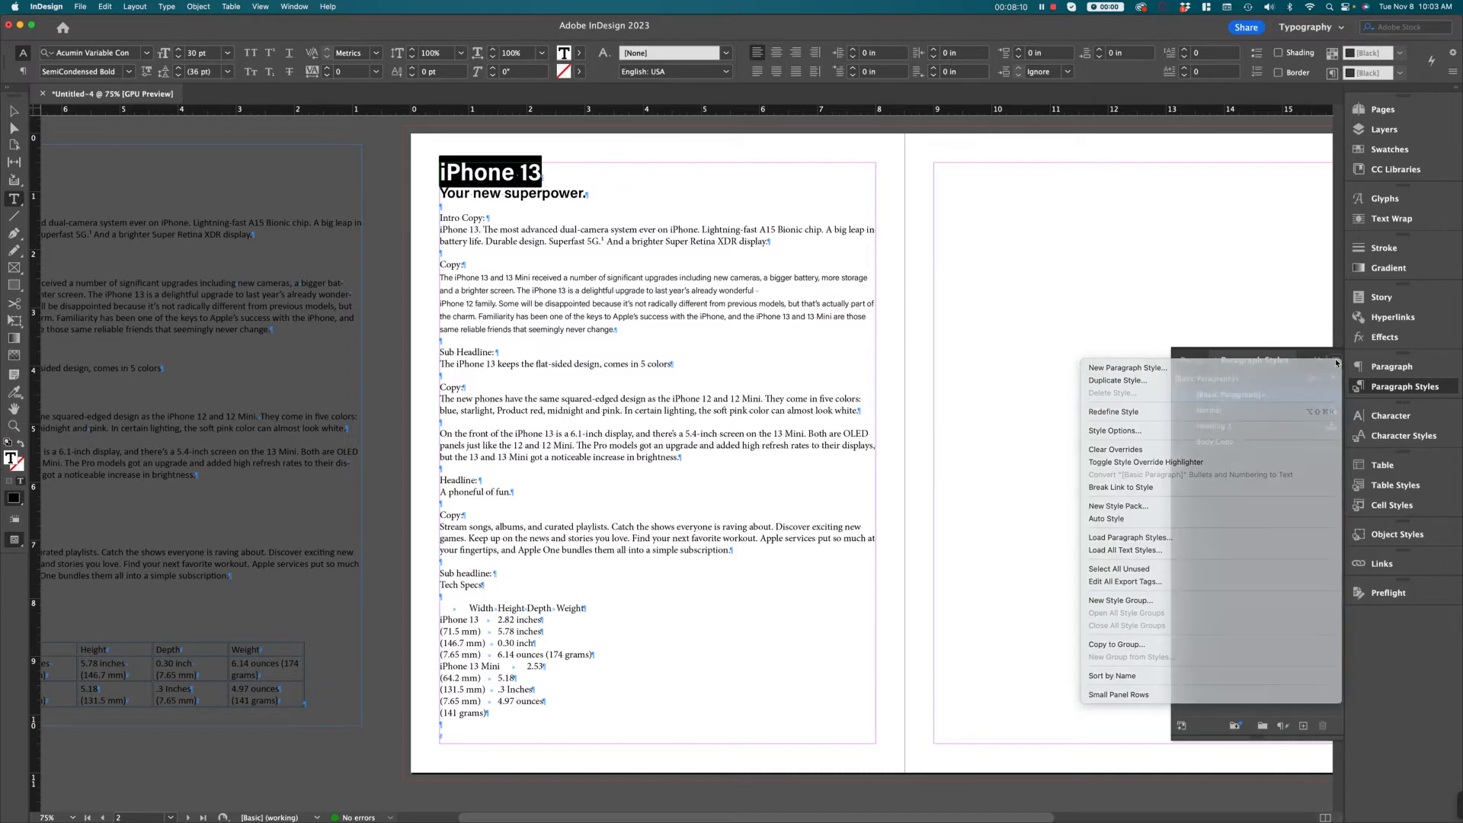
click(1335, 361)
click(1335, 362)
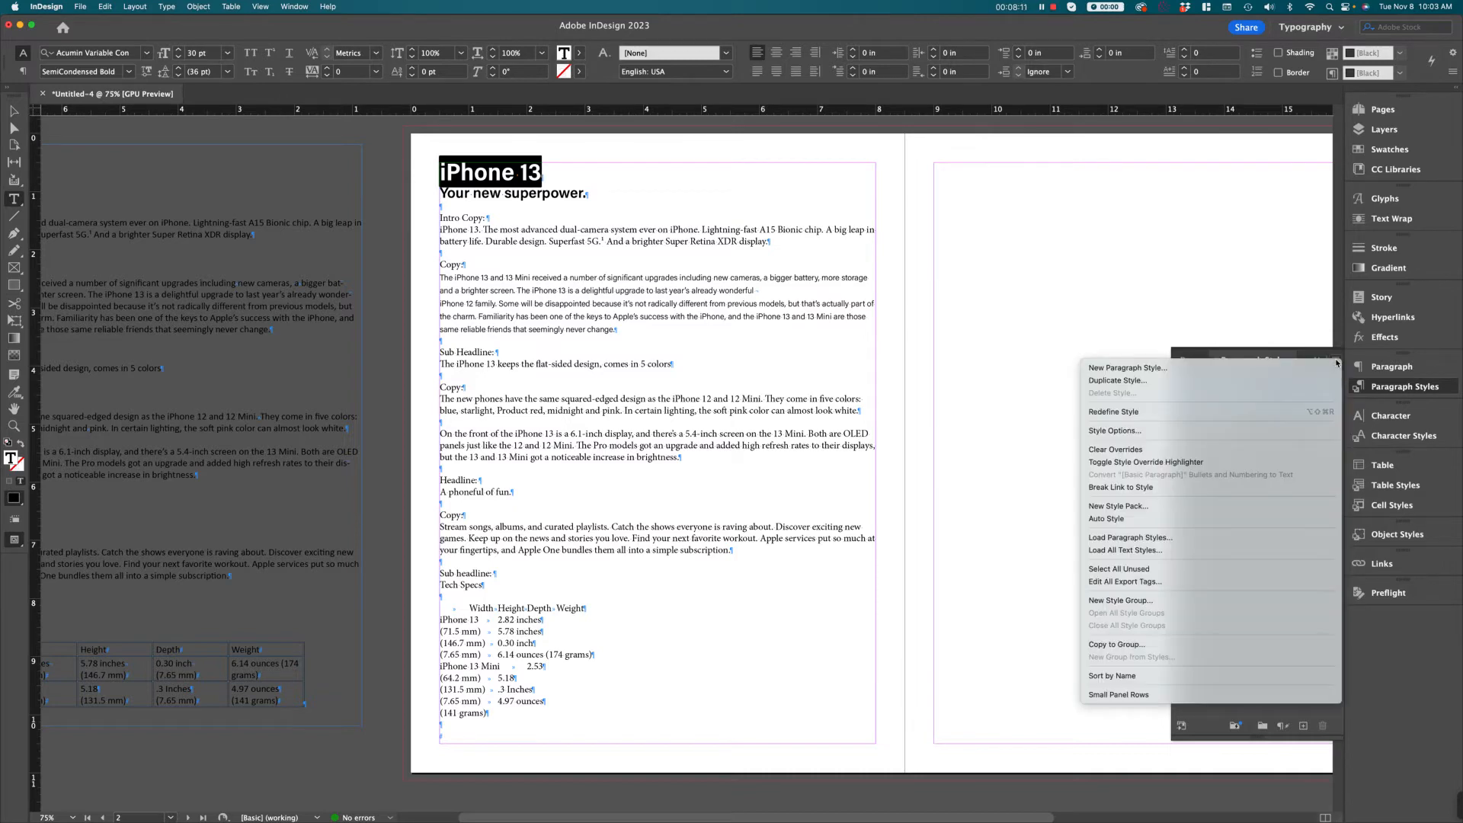
click(1123, 373)
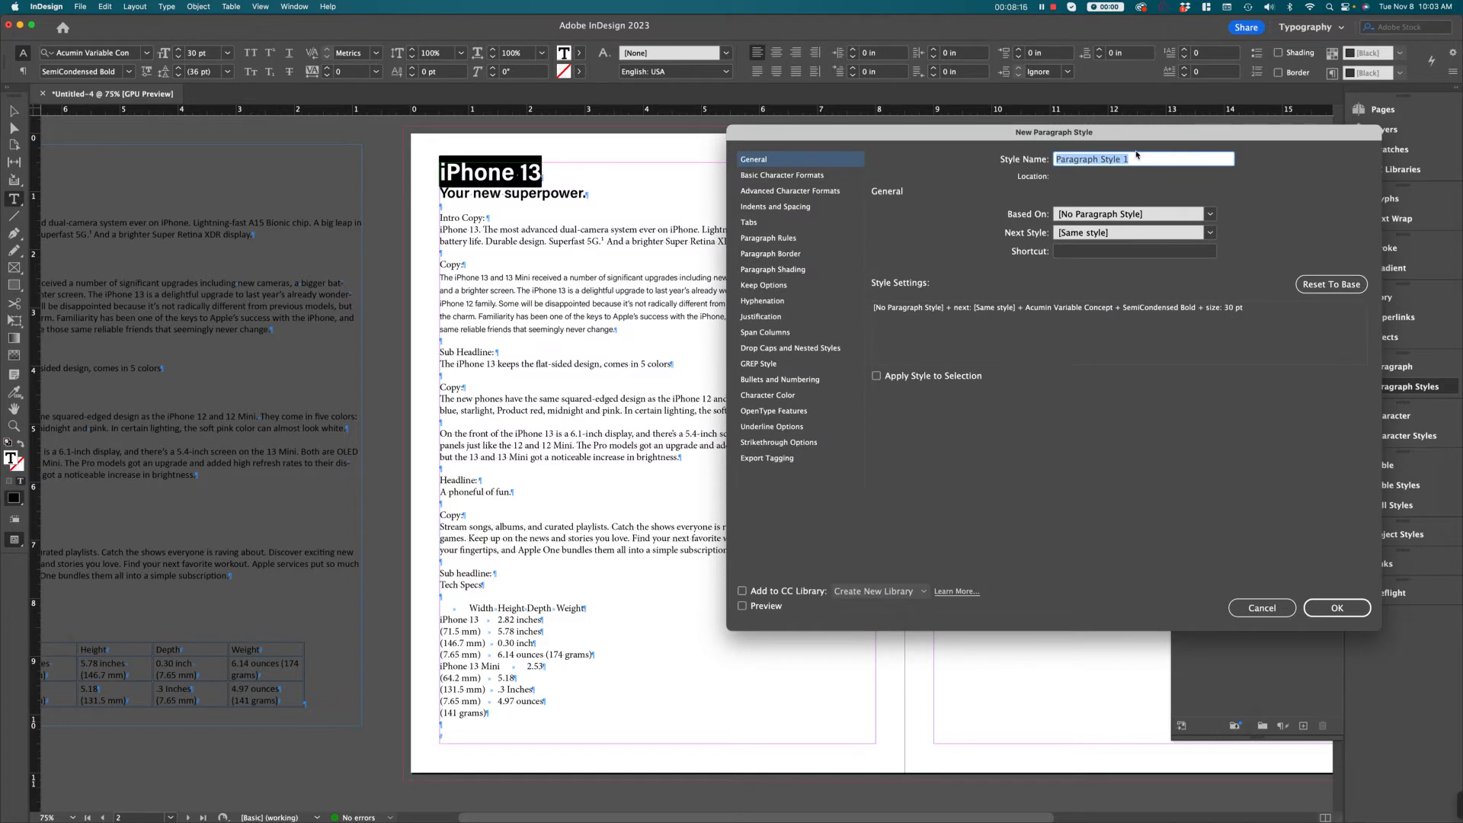
text(Headline)
click(782, 176)
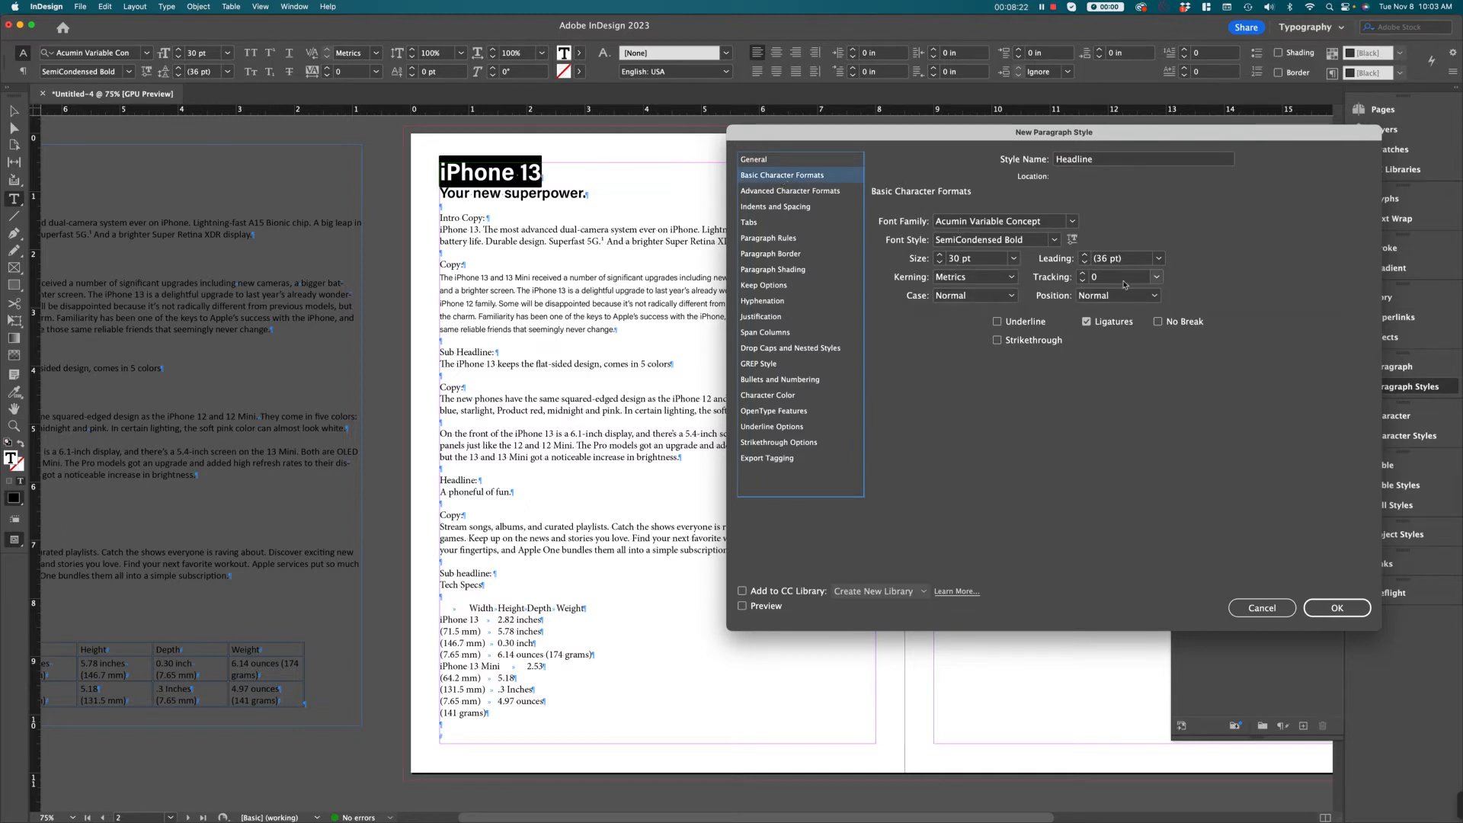
click(1333, 608)
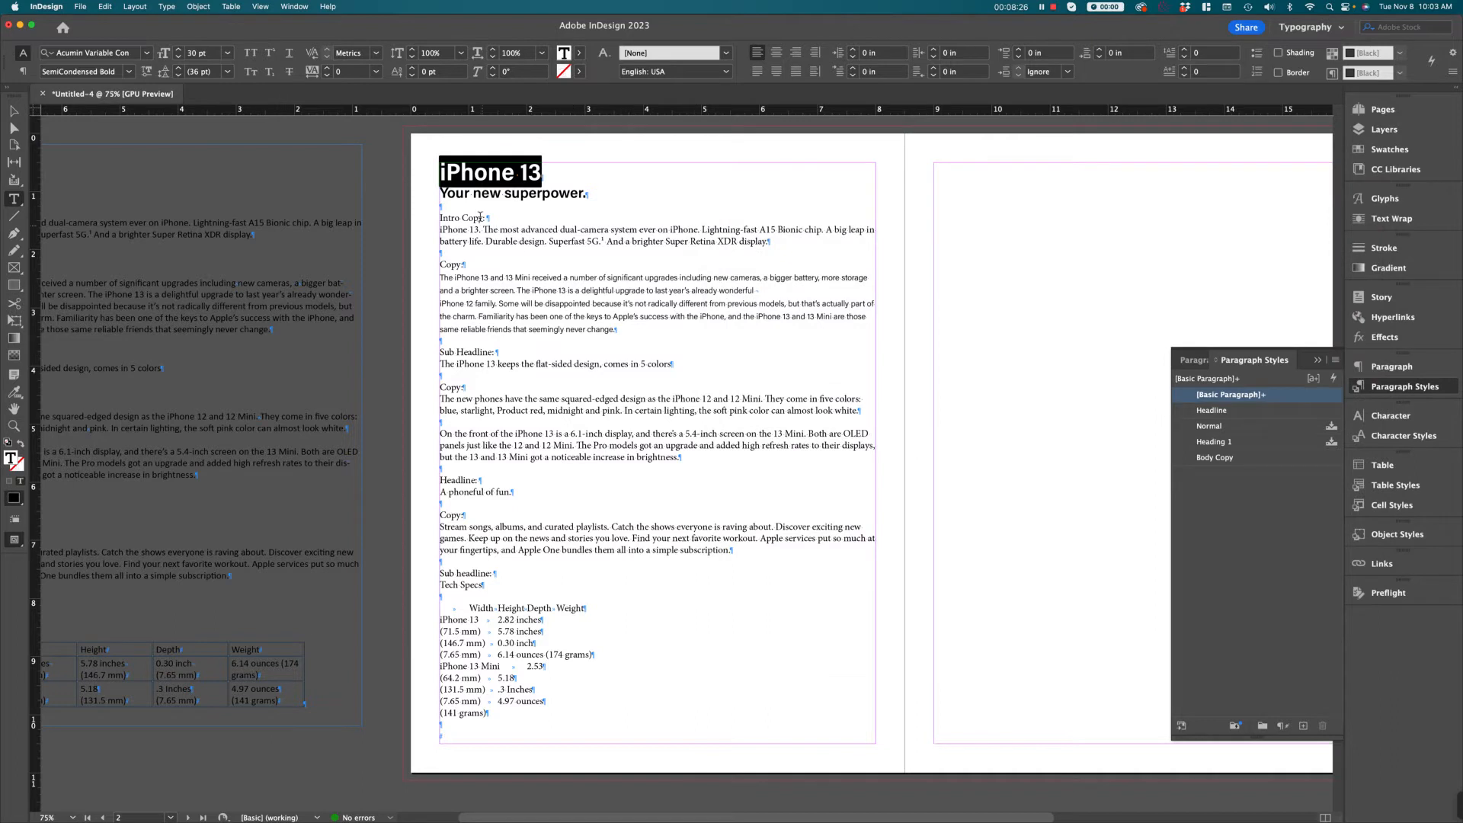
drag(440, 193, 584, 195)
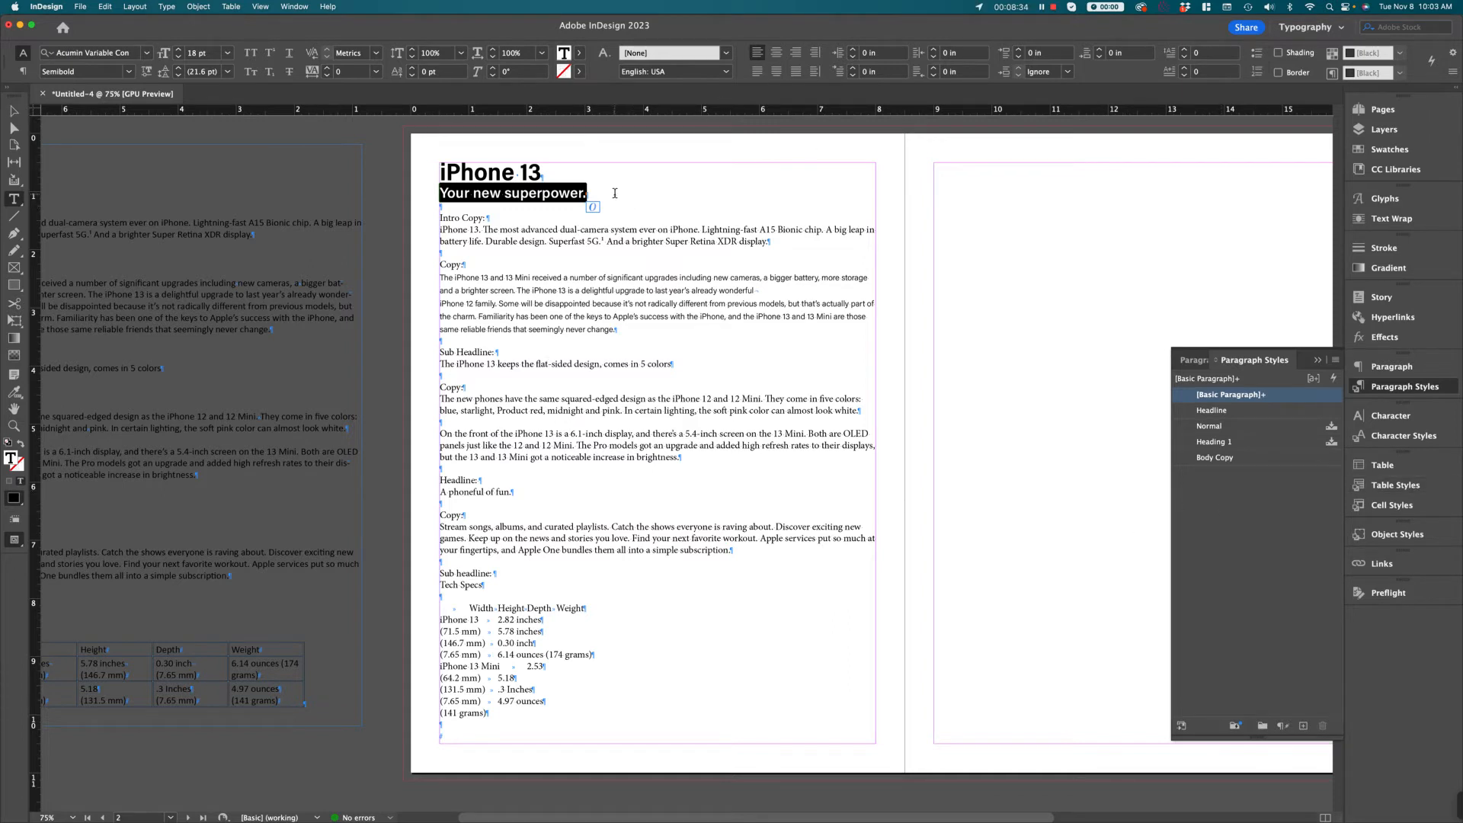
click(521, 187)
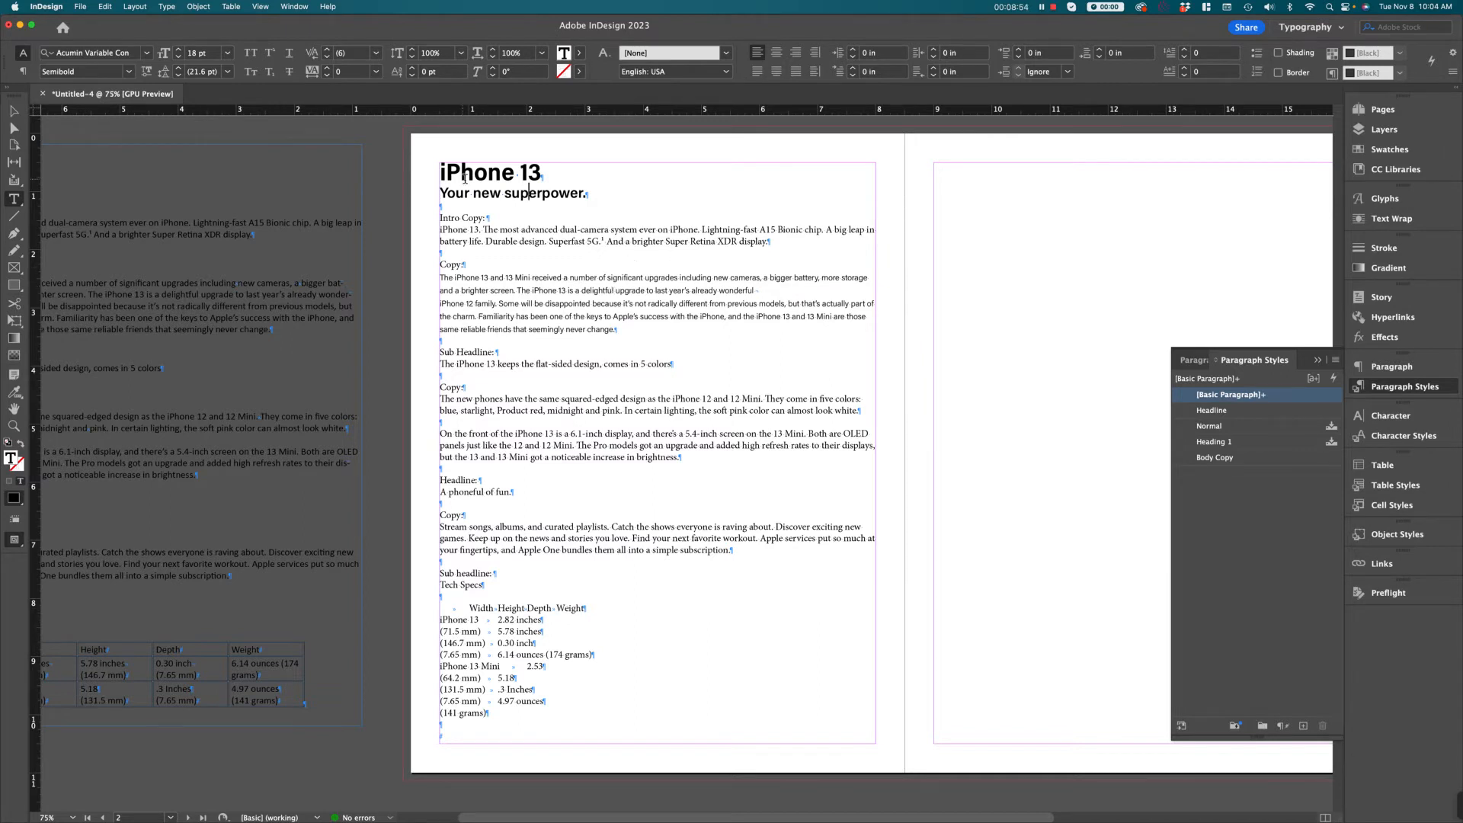
mouse_move(460, 174)
mouse_down()
mouse_move(518, 175)
mouse_move(551, 194)
mouse_move(467, 194)
mouse_up()
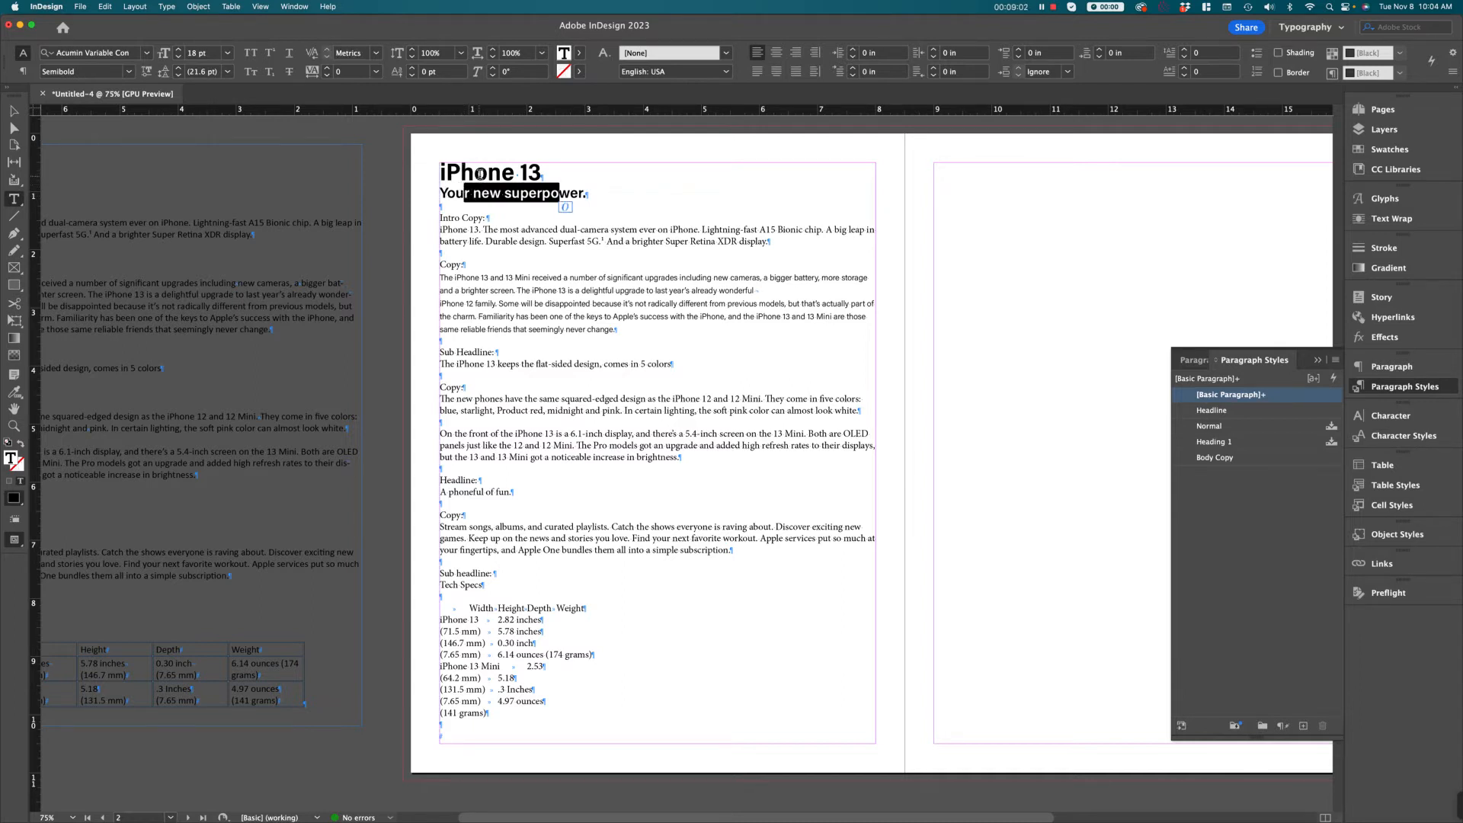
click(479, 174)
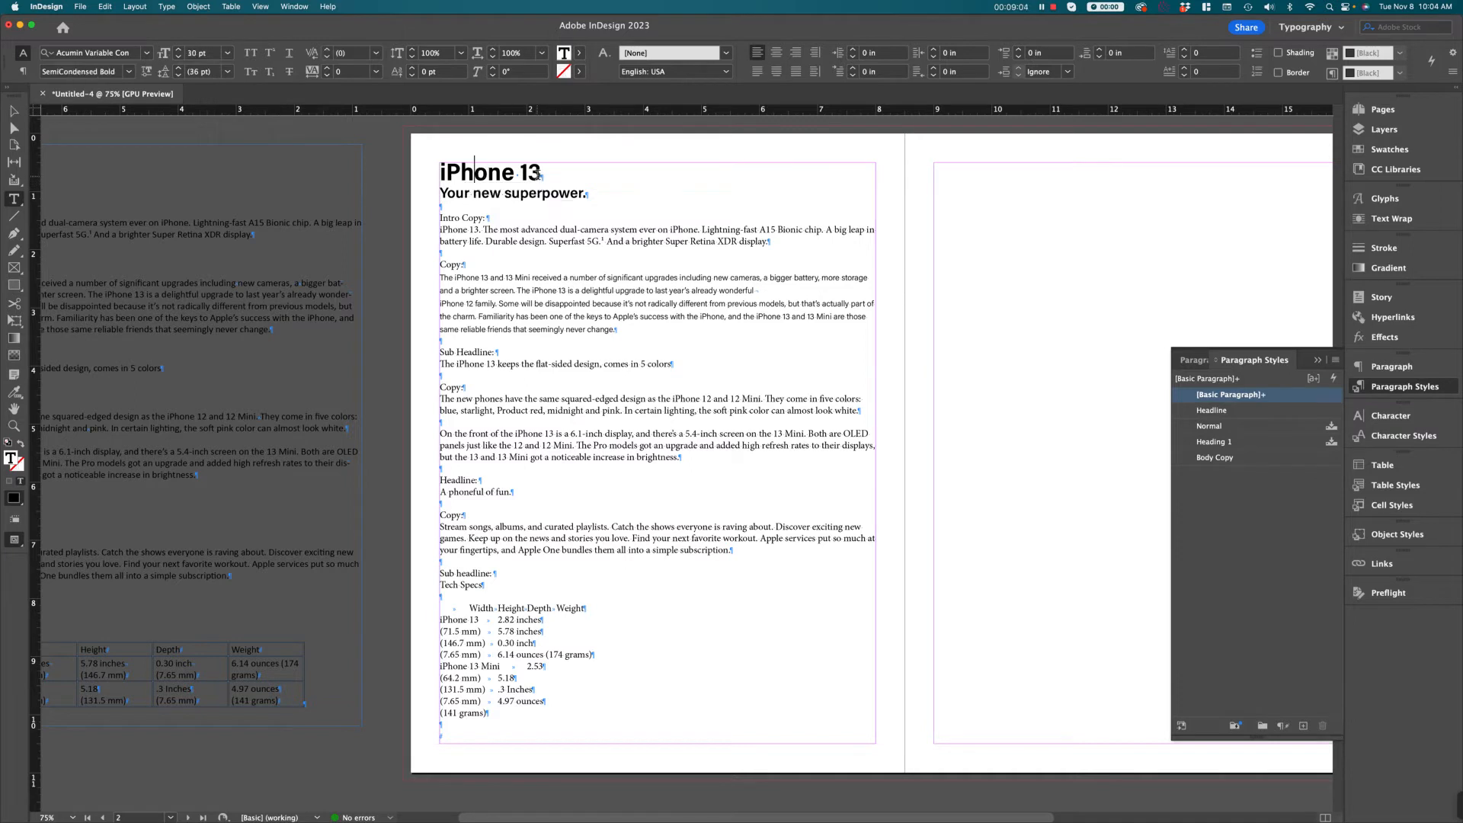
drag(542, 174, 490, 174)
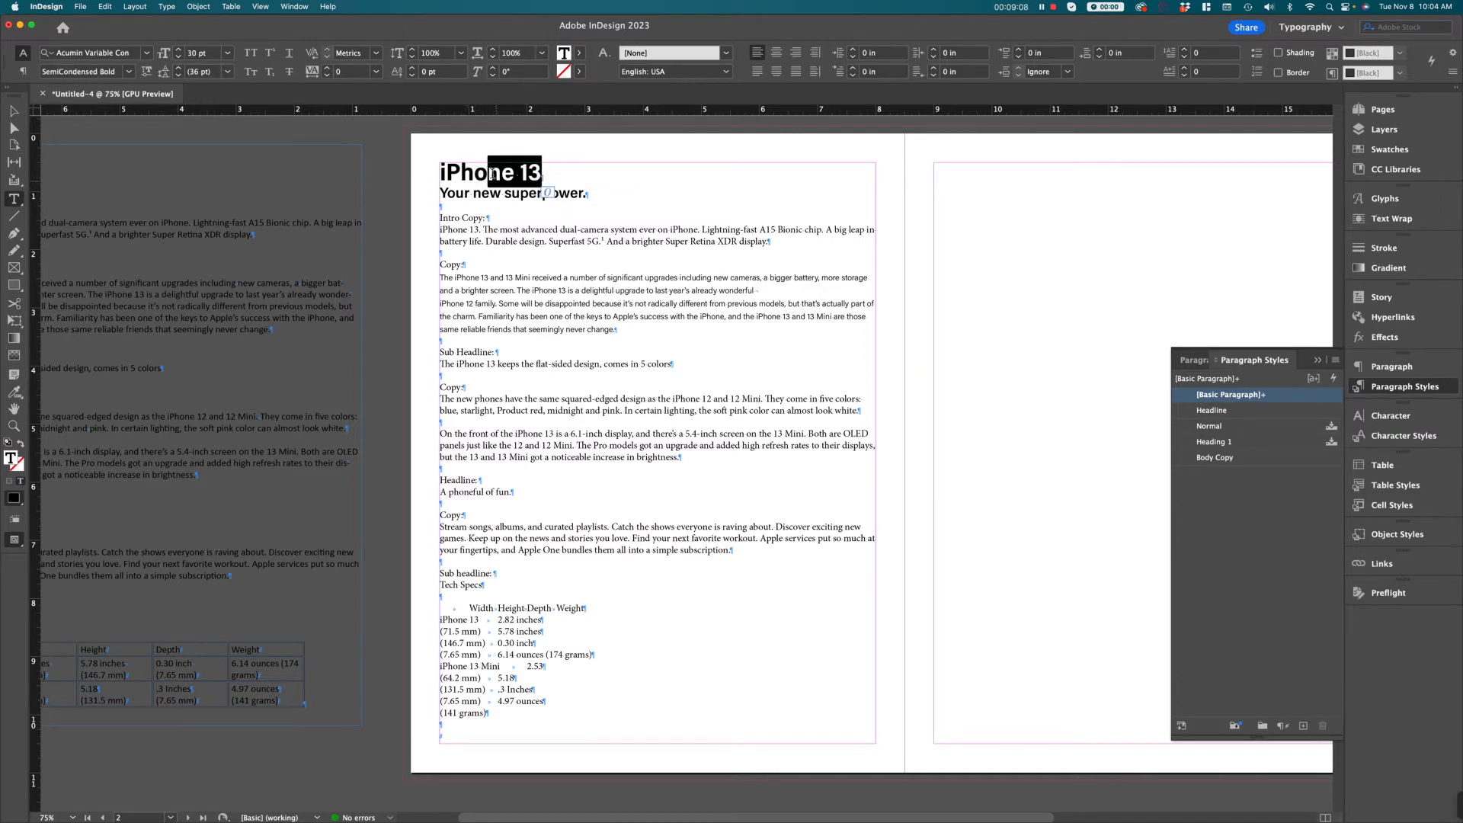
drag(464, 193, 532, 194)
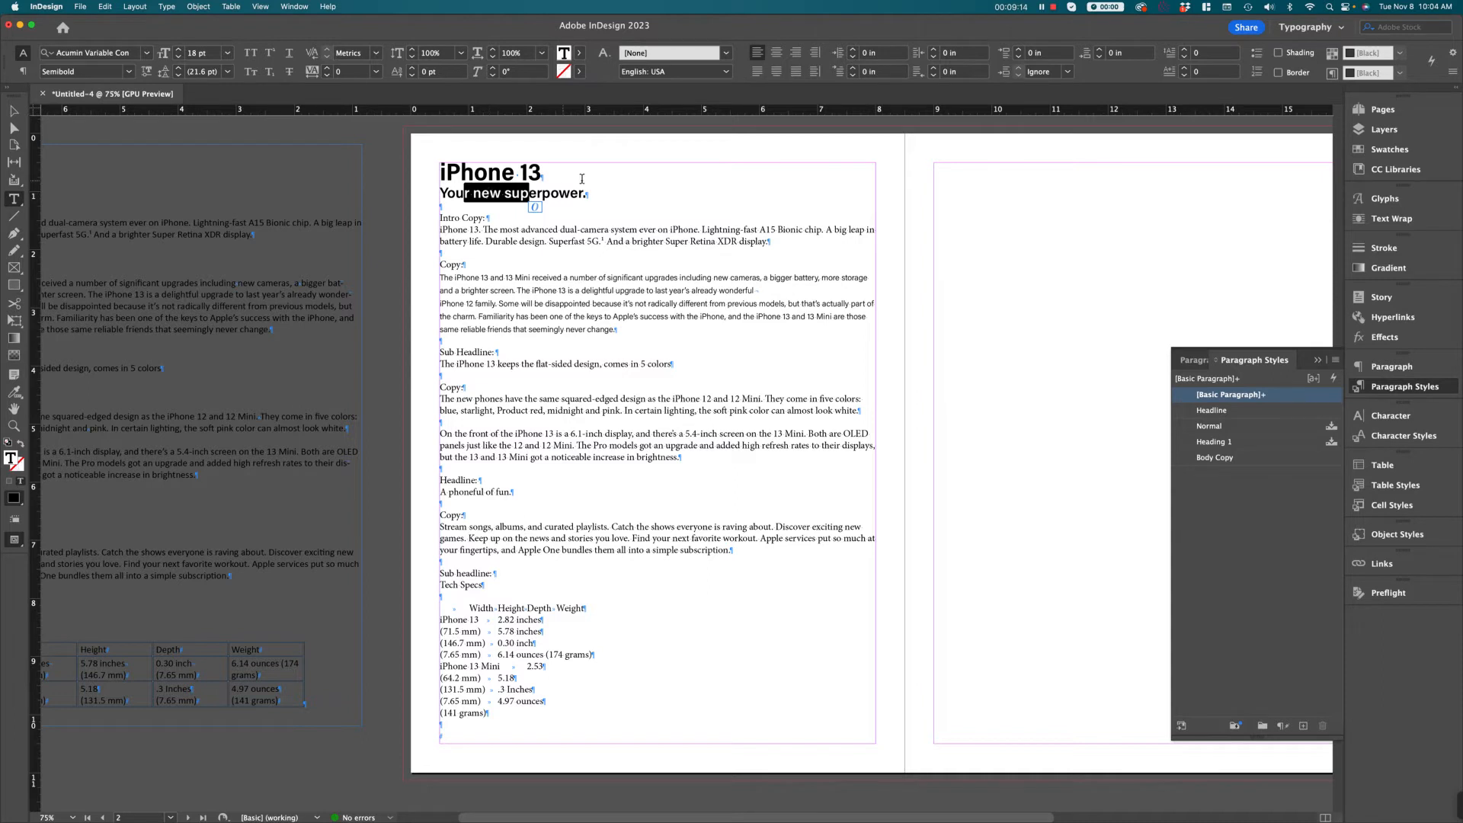
click(542, 172)
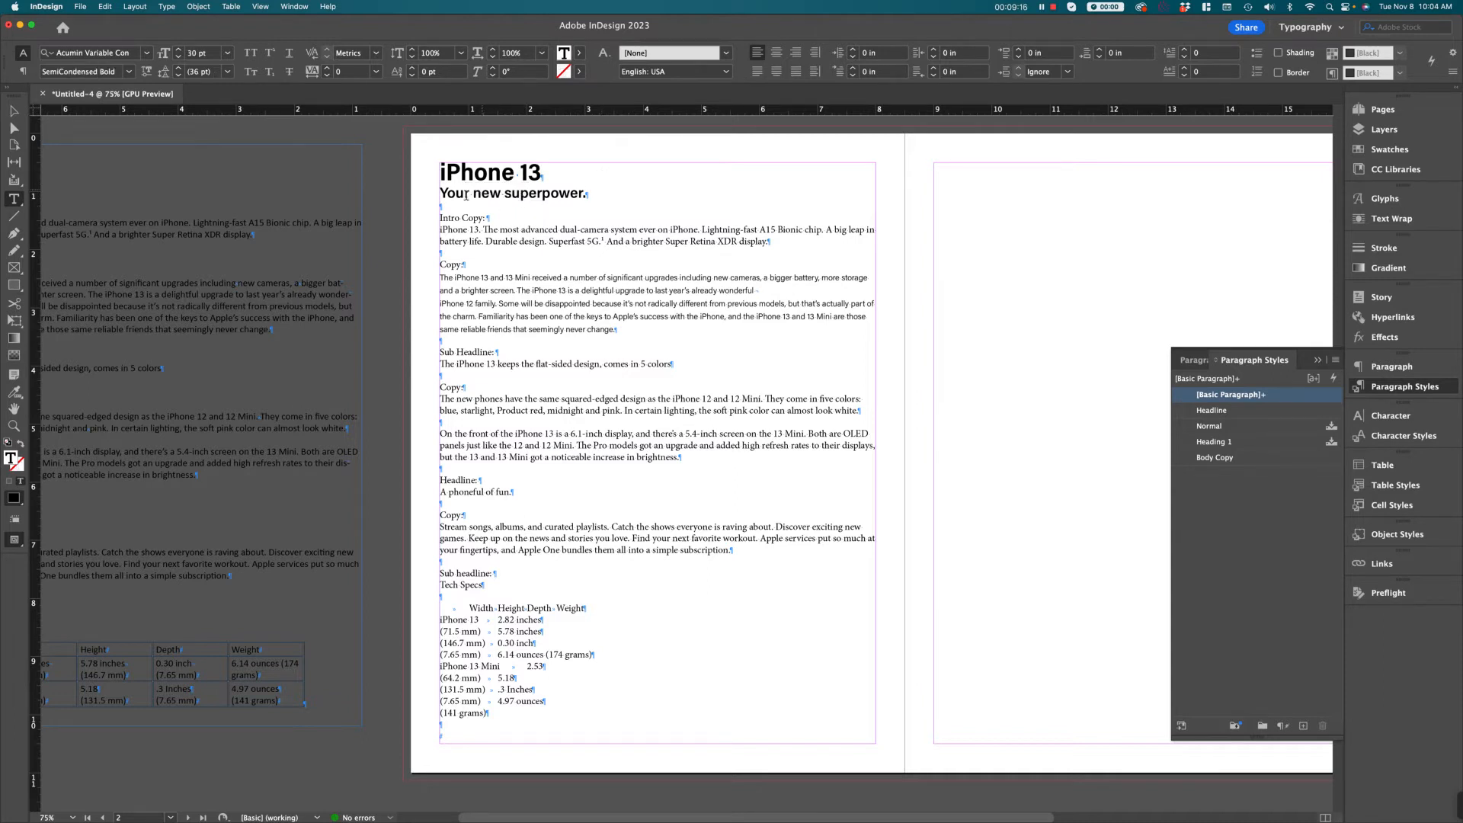
drag(463, 192, 502, 194)
click(536, 197)
click(680, 188)
Step: With no text selected, create a new paragraph style named "Subheadline" based on the Headline style
click(1249, 554)
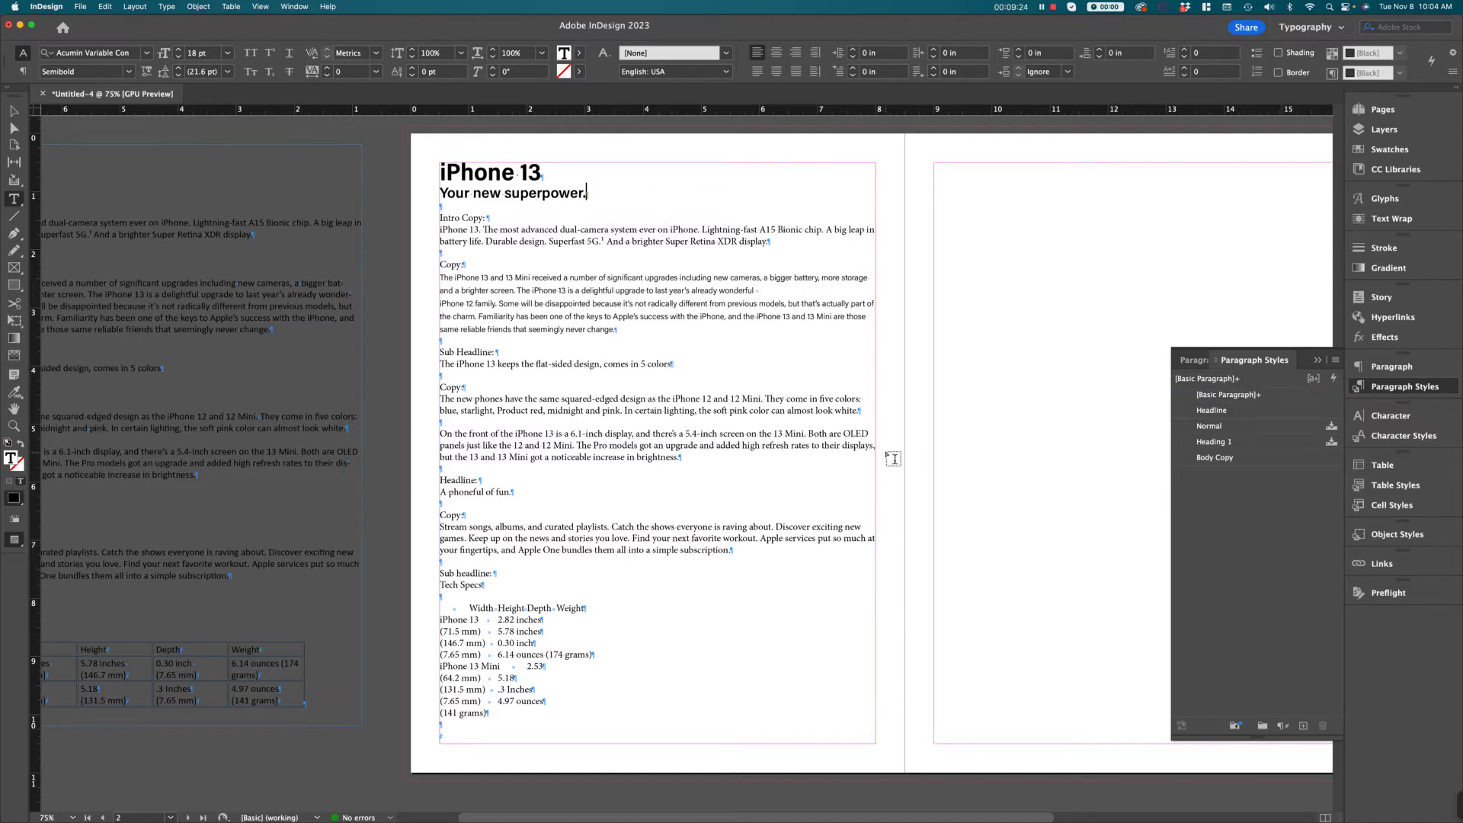
super+click(954, 458)
click(13, 111)
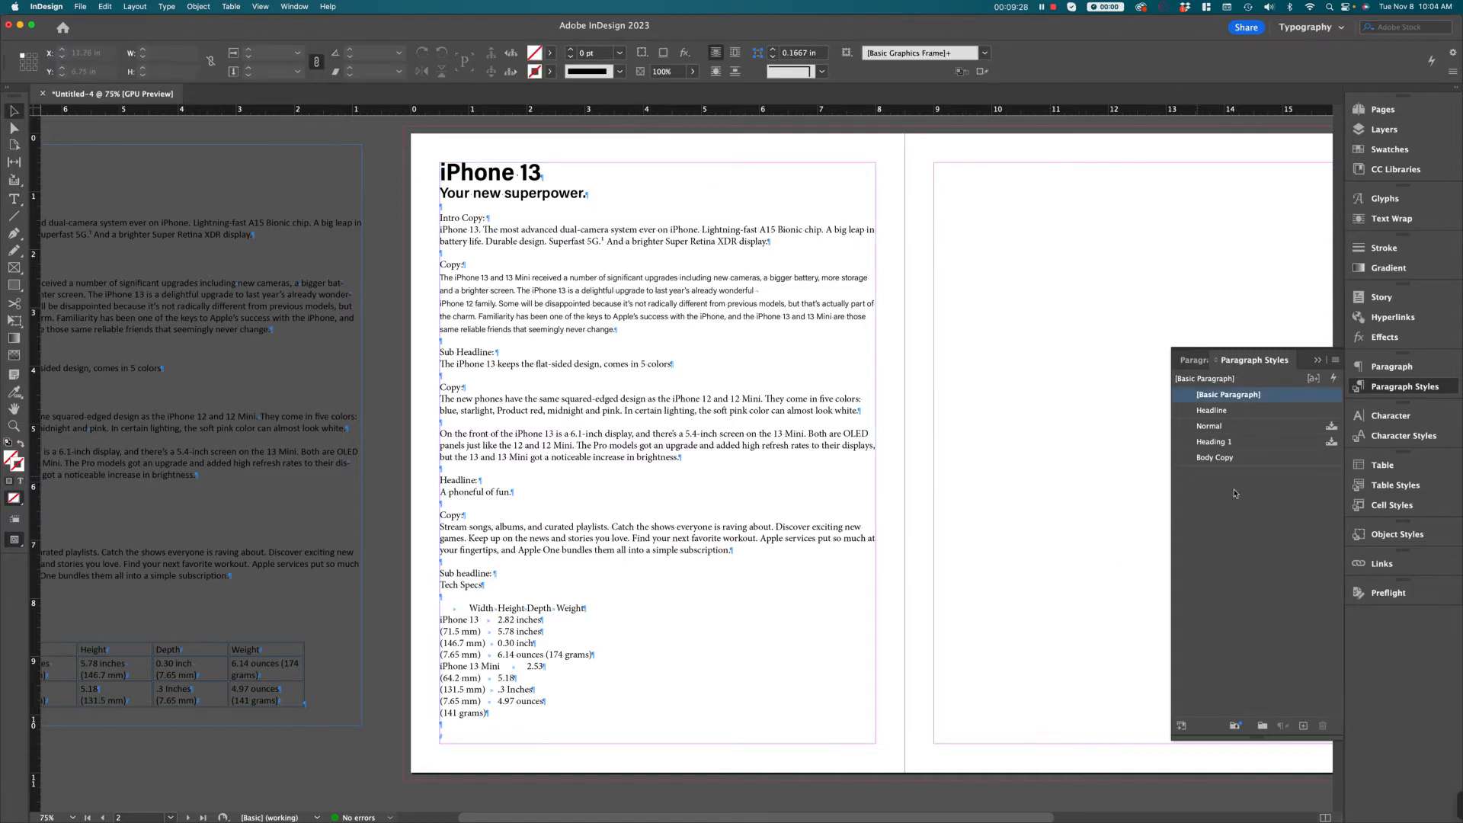
click(1260, 554)
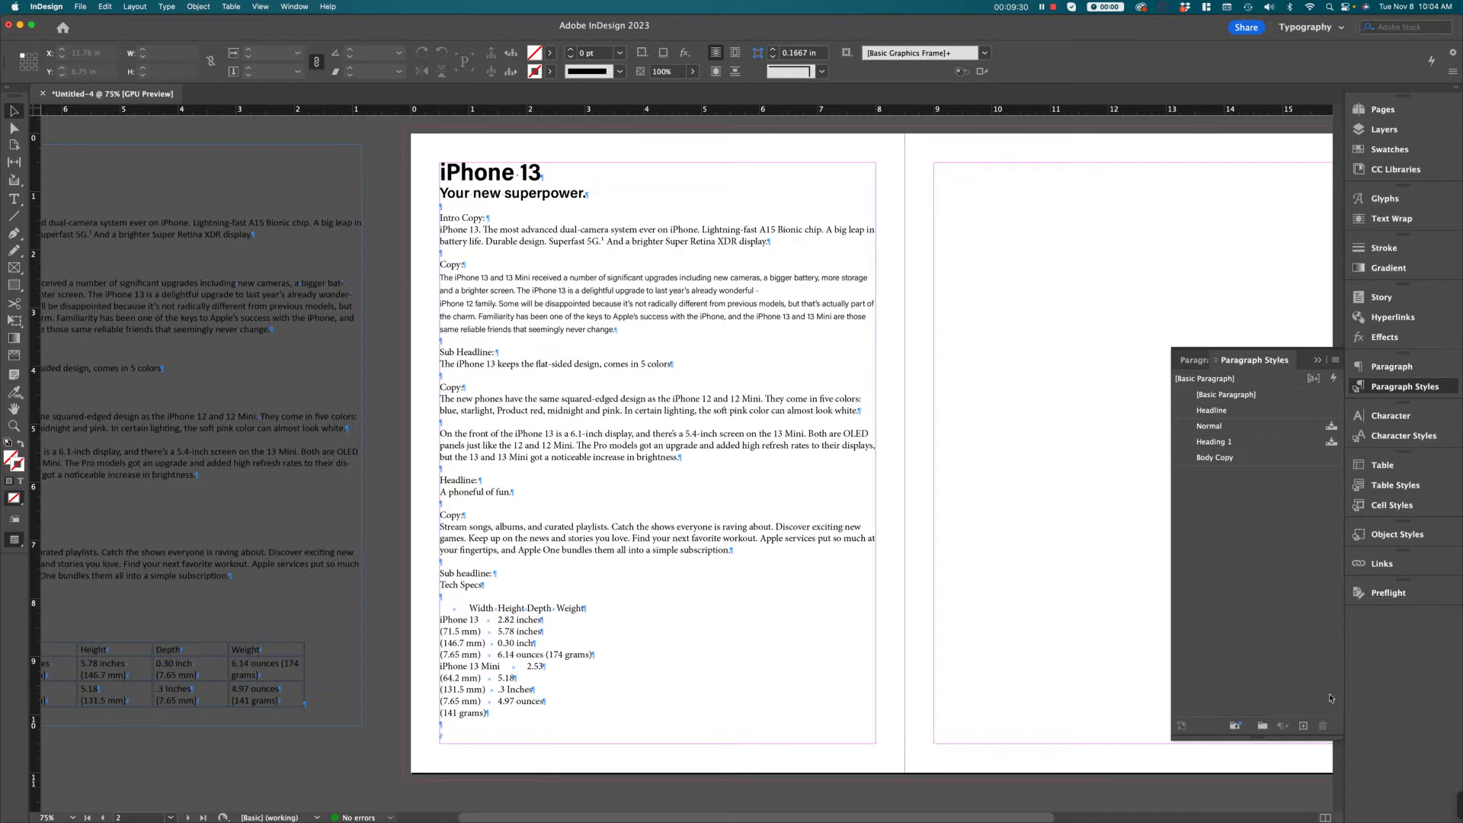
click(1303, 726)
double_click(1267, 473)
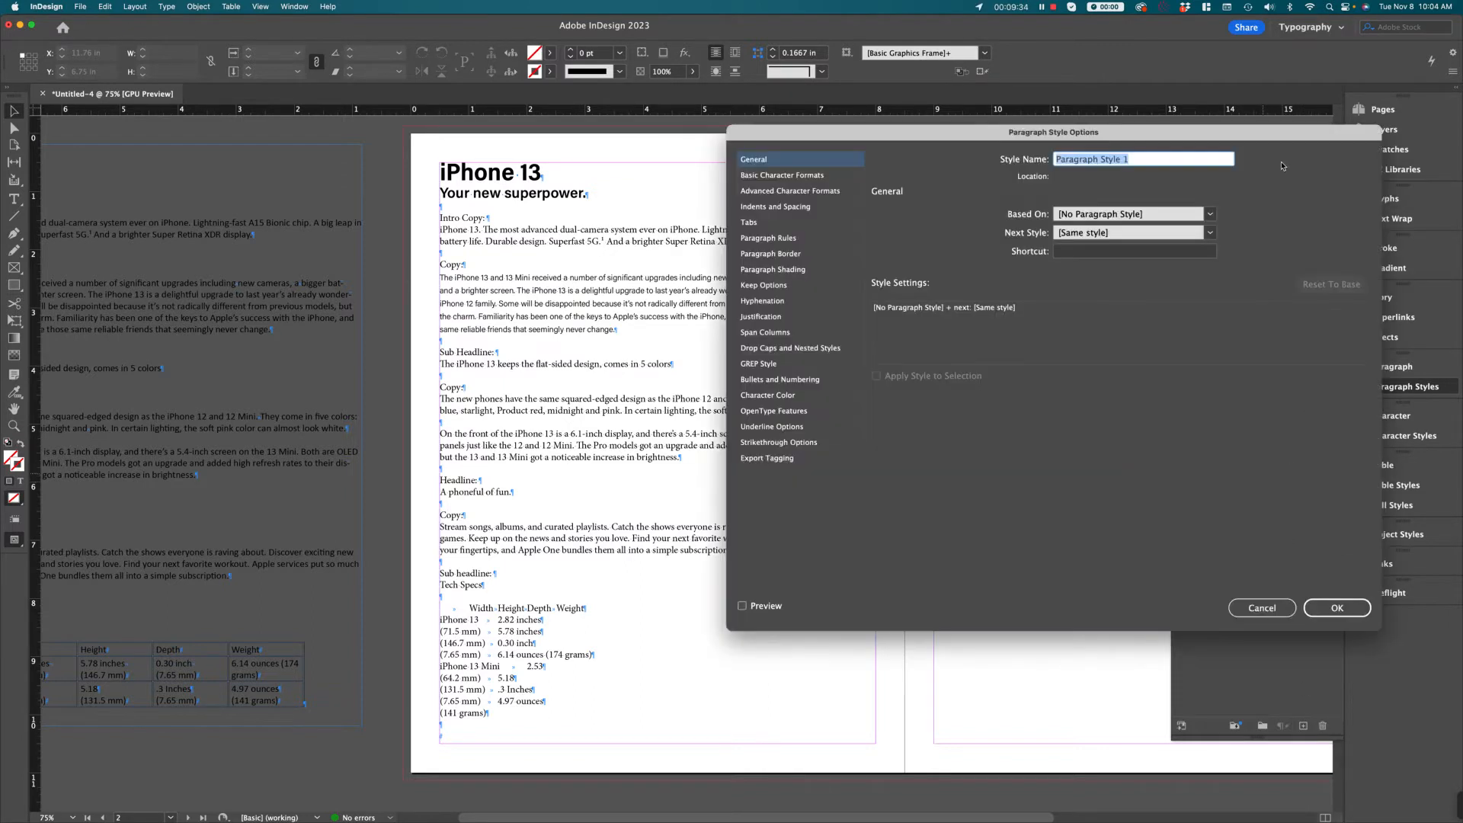
text(Subheadline)
click(1210, 215)
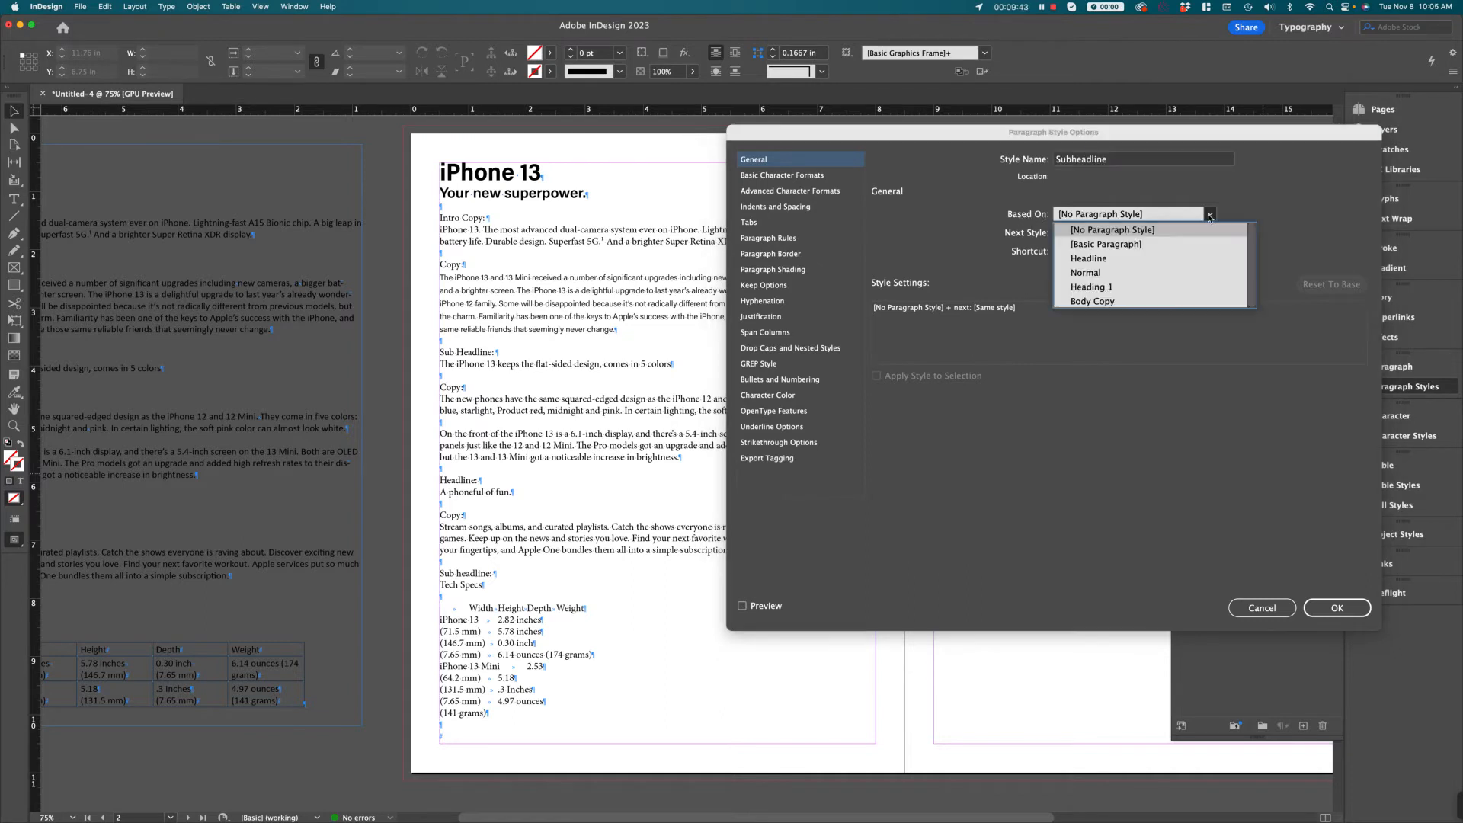
click(1090, 259)
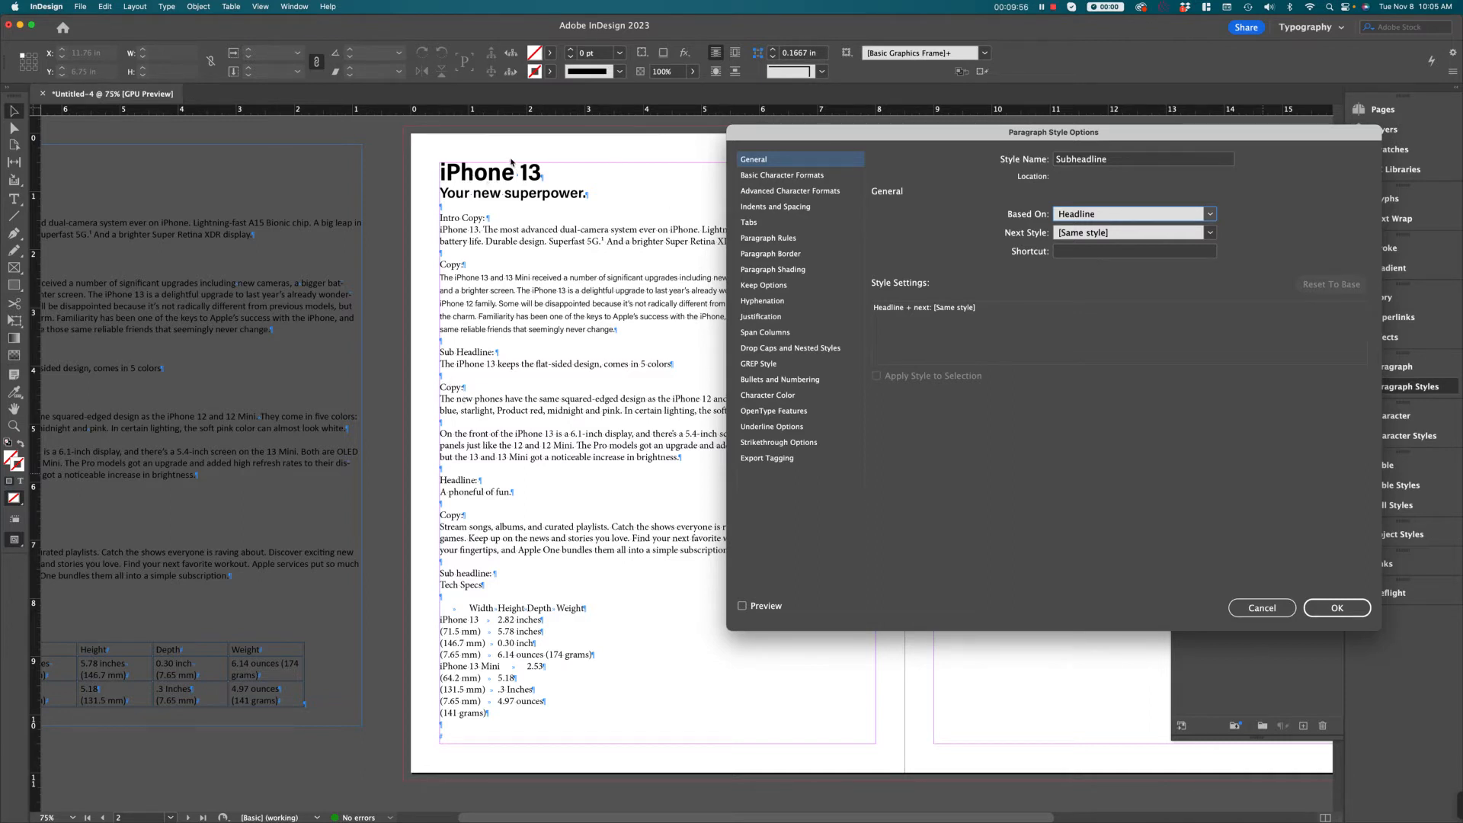
Step: Set the Subheadline style's font size to 18 pt in its basic character formats and save the style
click(811, 177)
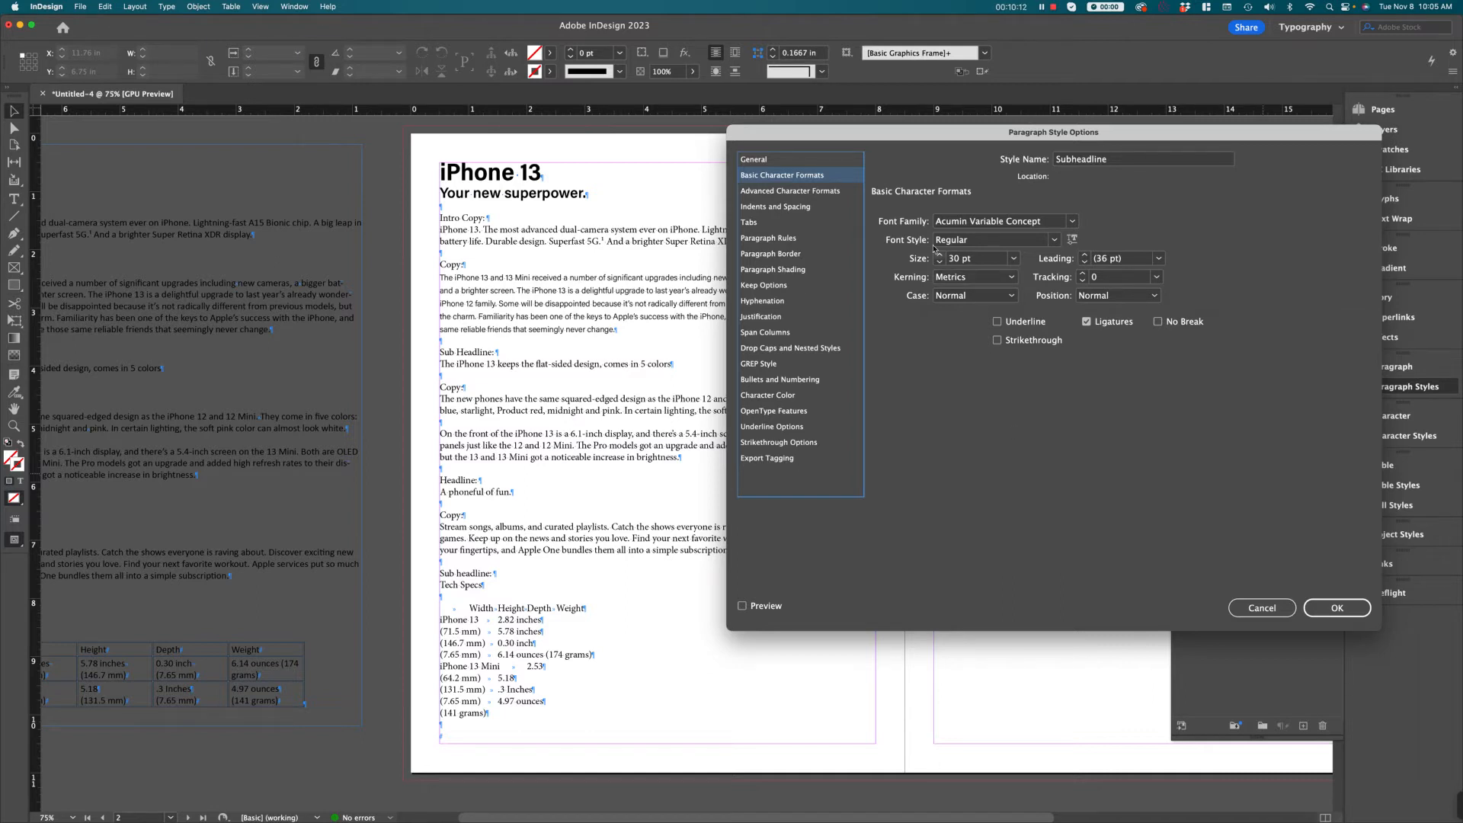
click(755, 161)
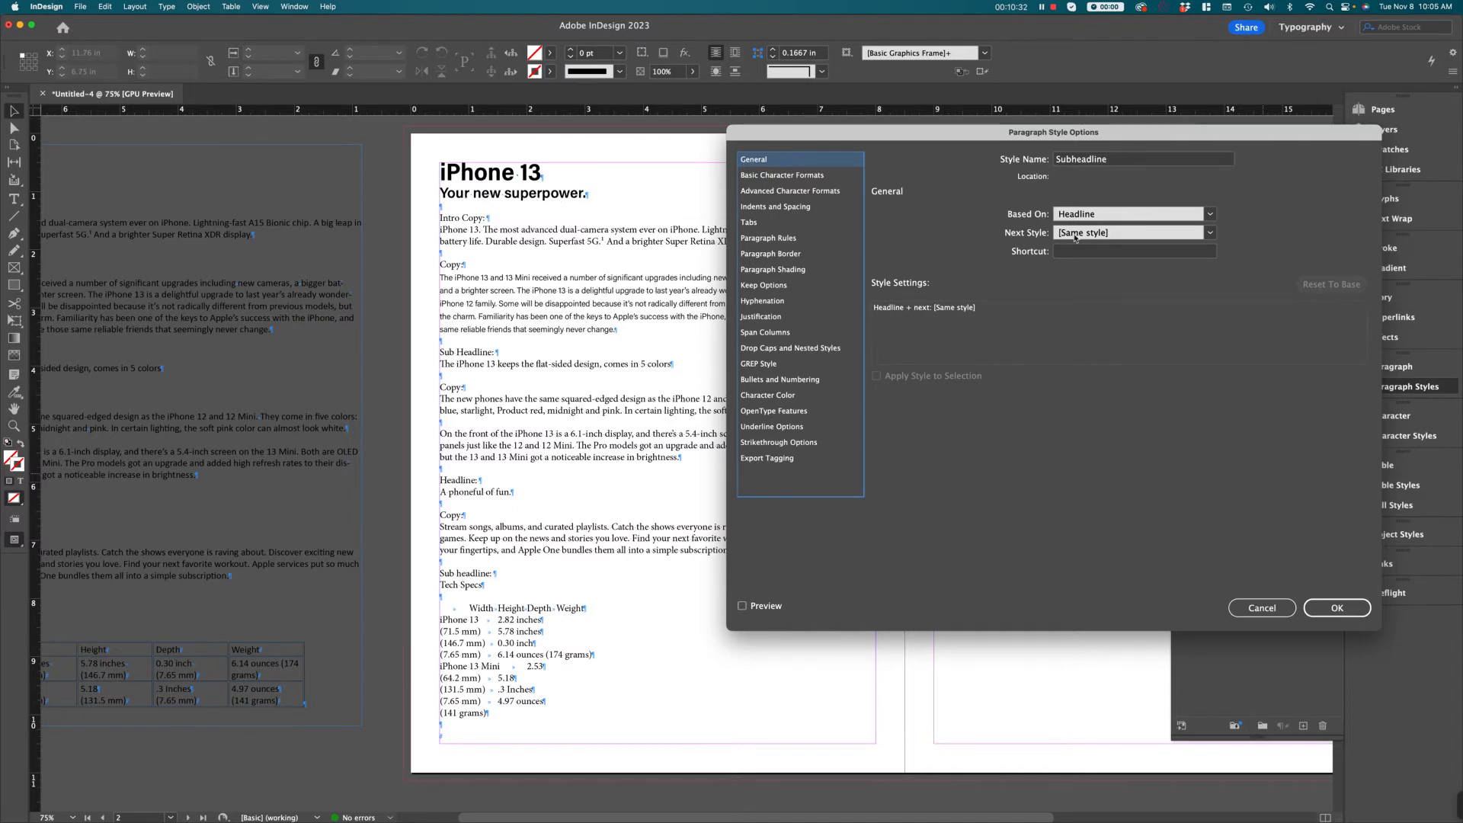
click(771, 177)
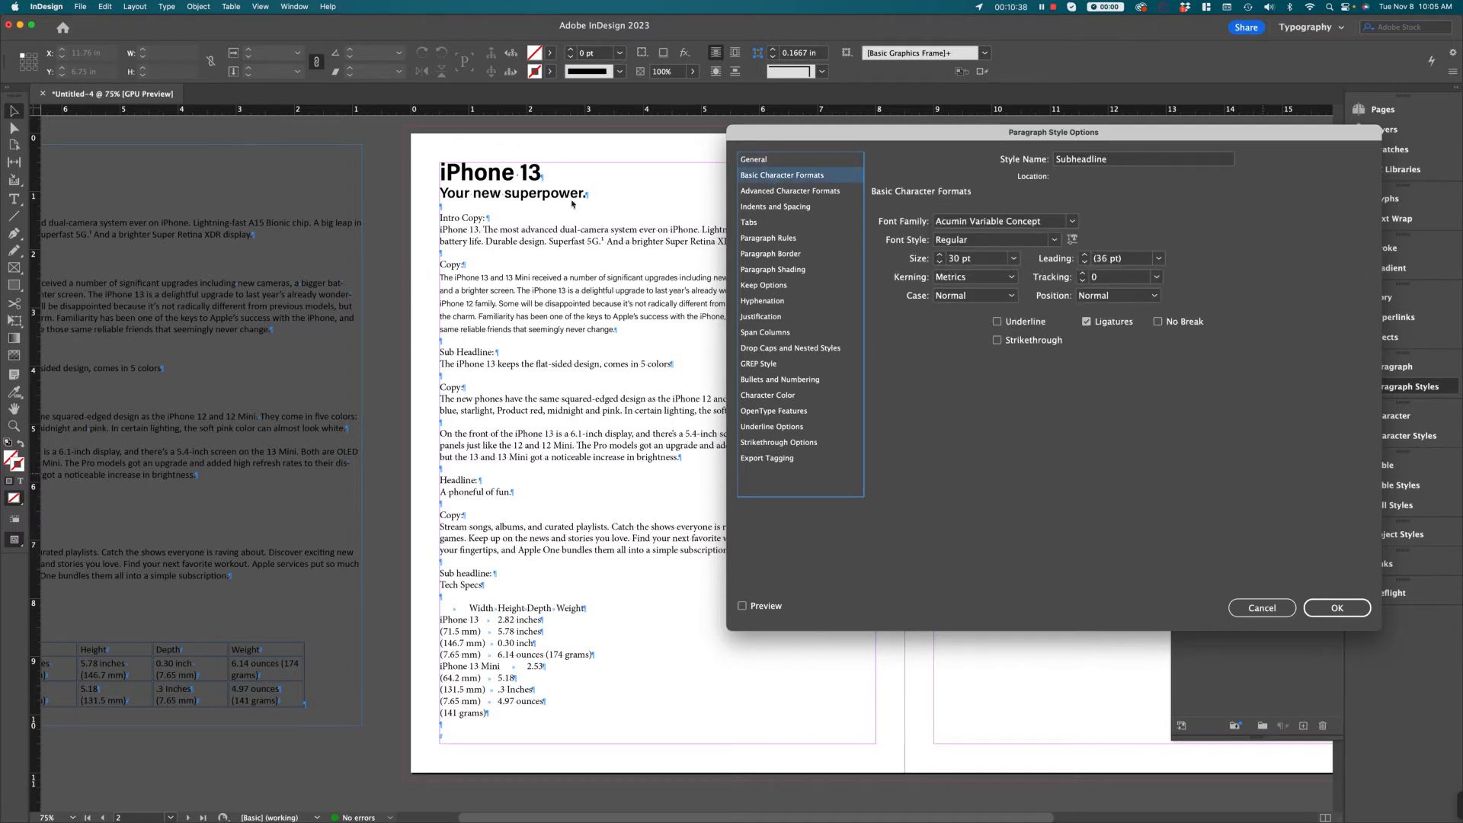
click(1015, 259)
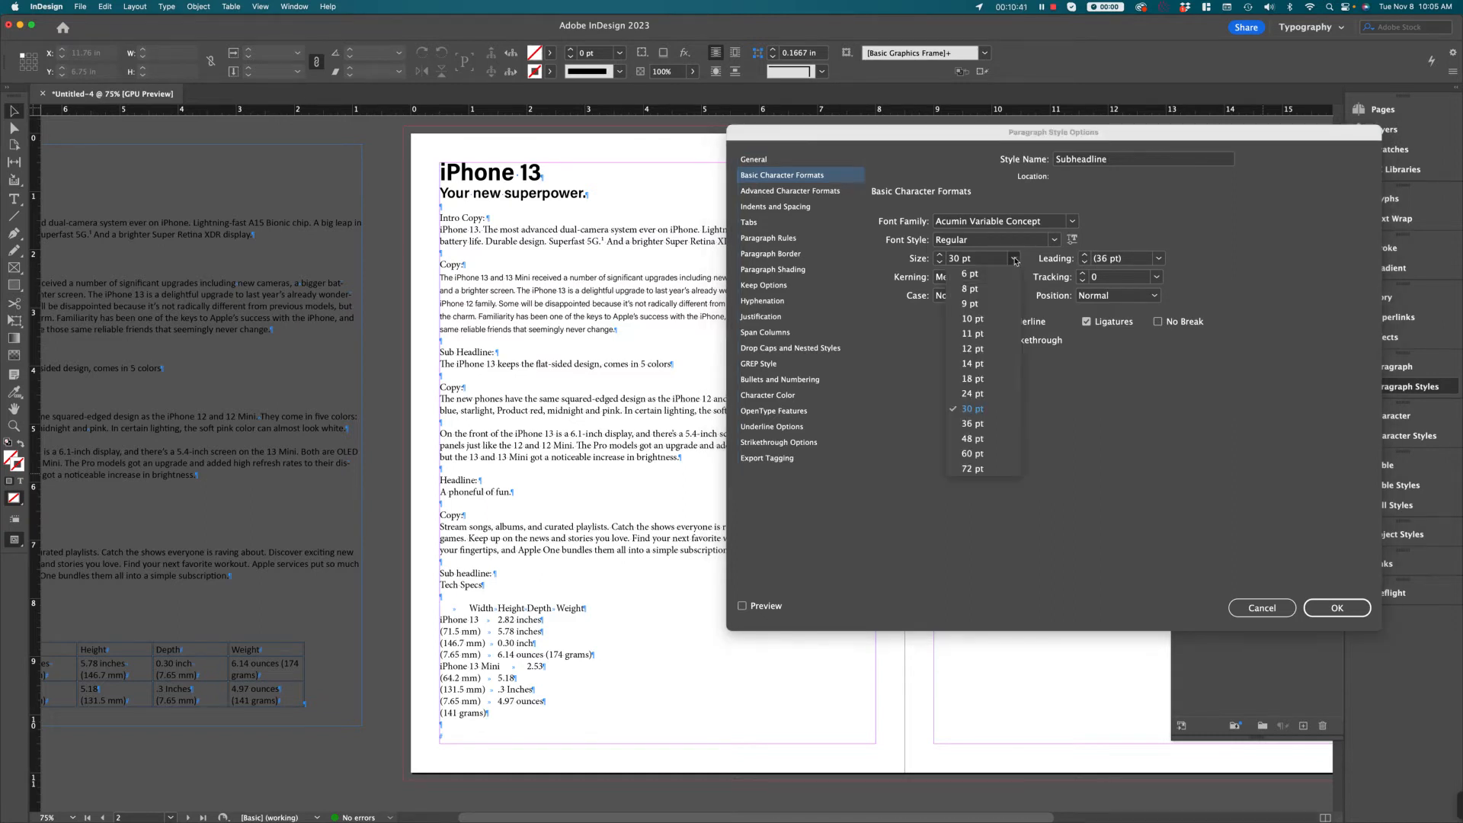
click(972, 380)
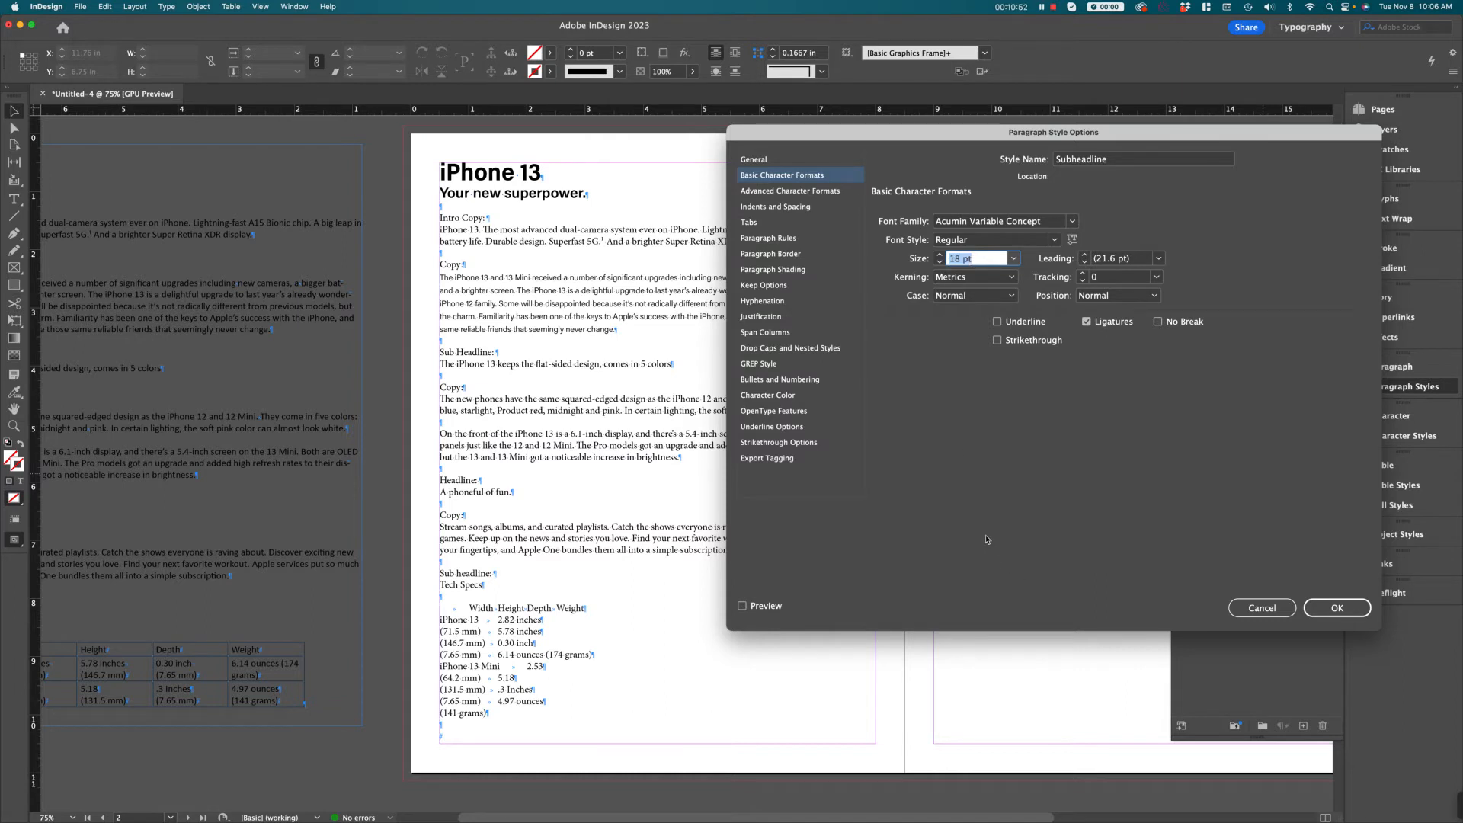
click(1338, 609)
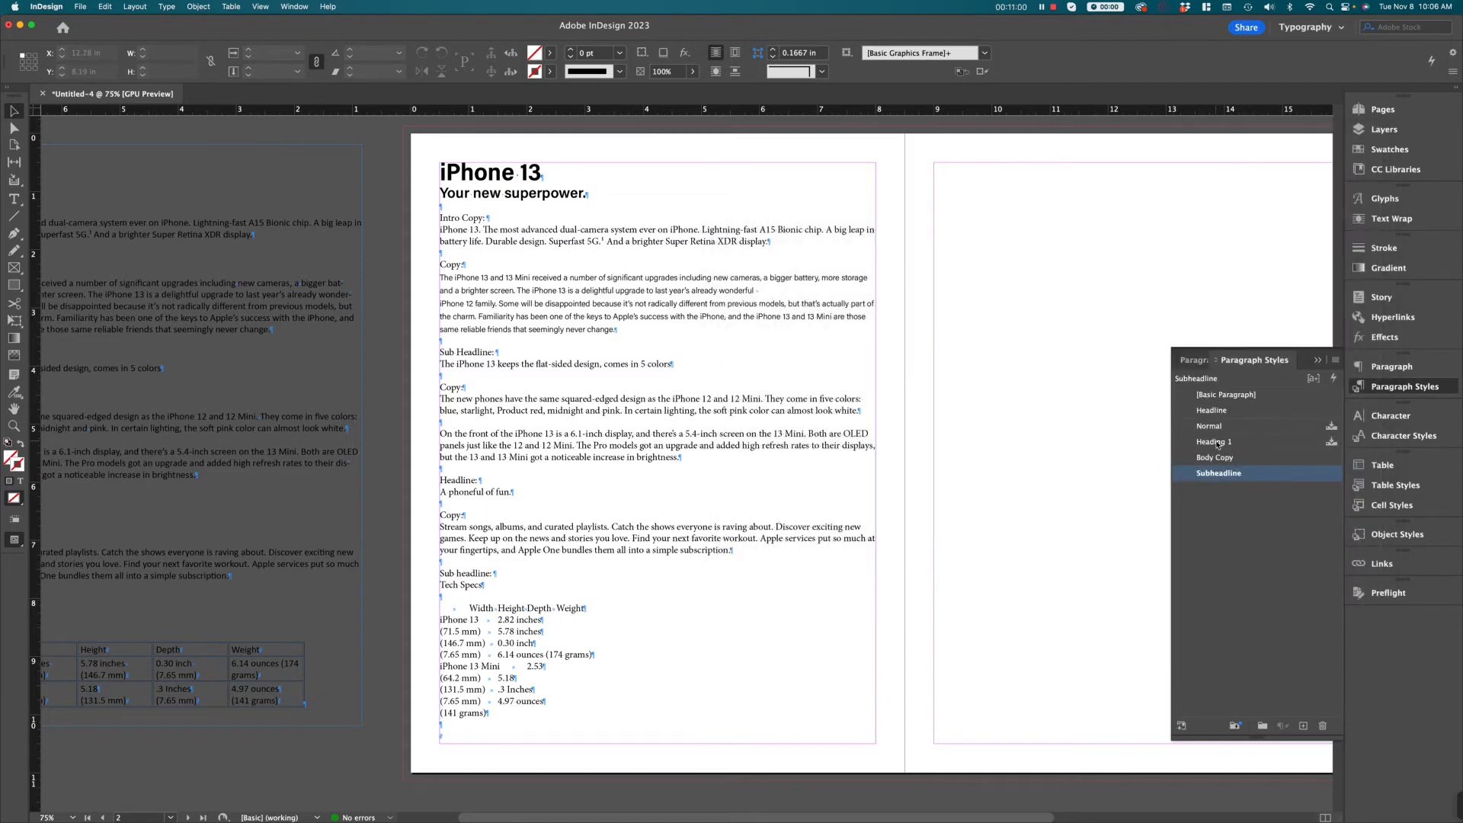
click(1224, 583)
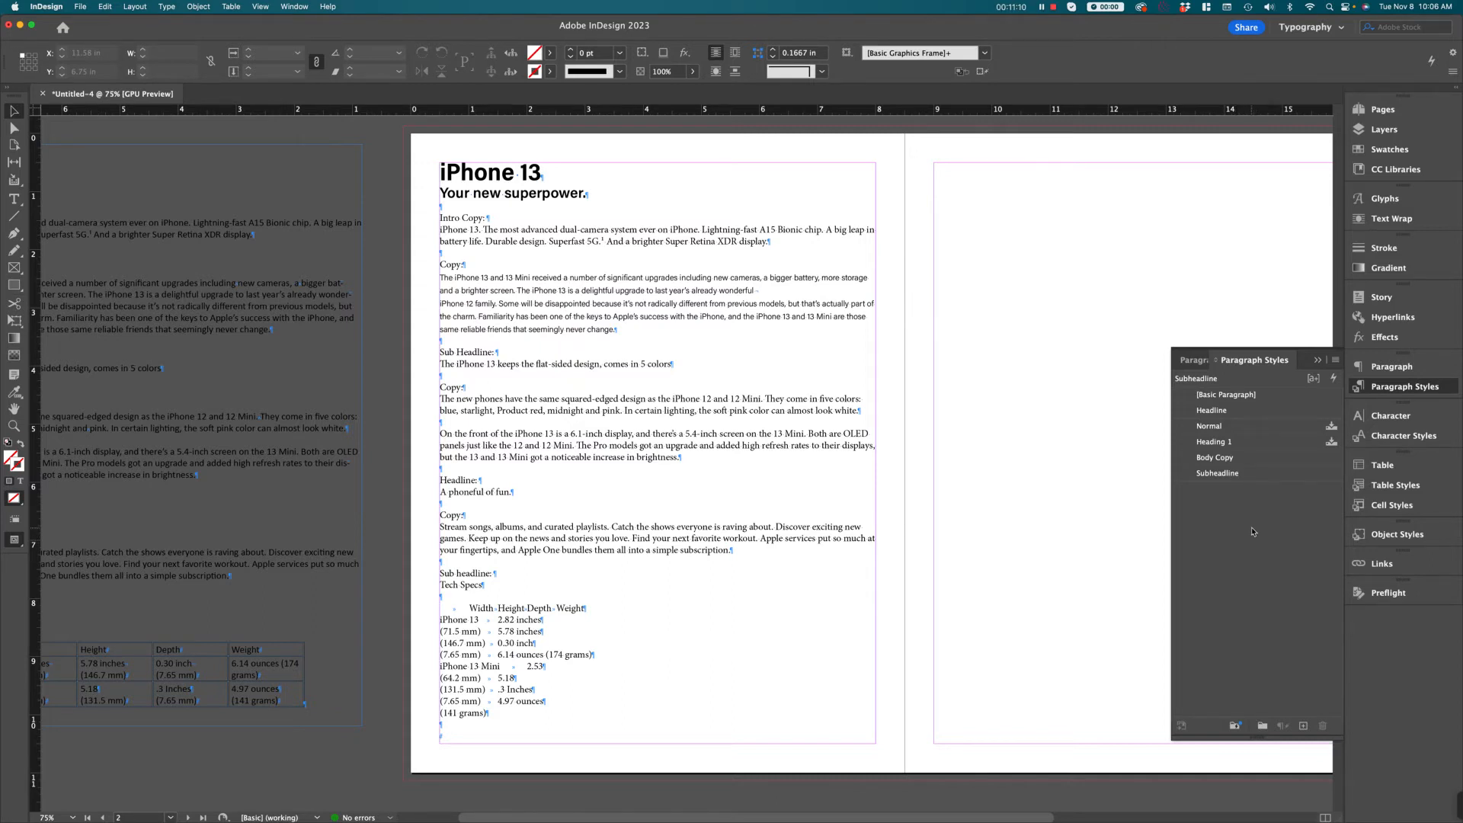
click(1218, 411)
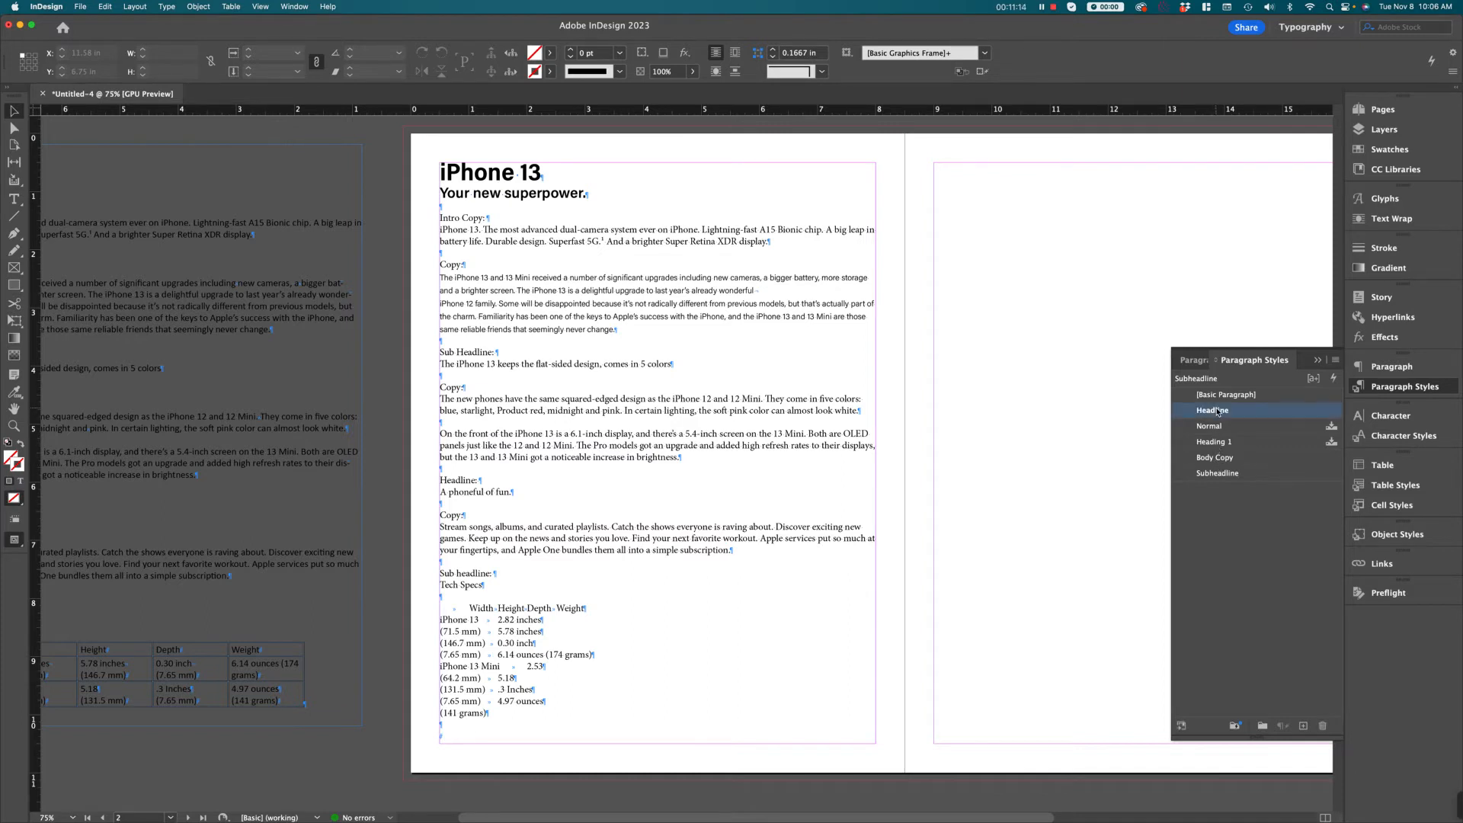
click(1218, 412)
double_click(1326, 411)
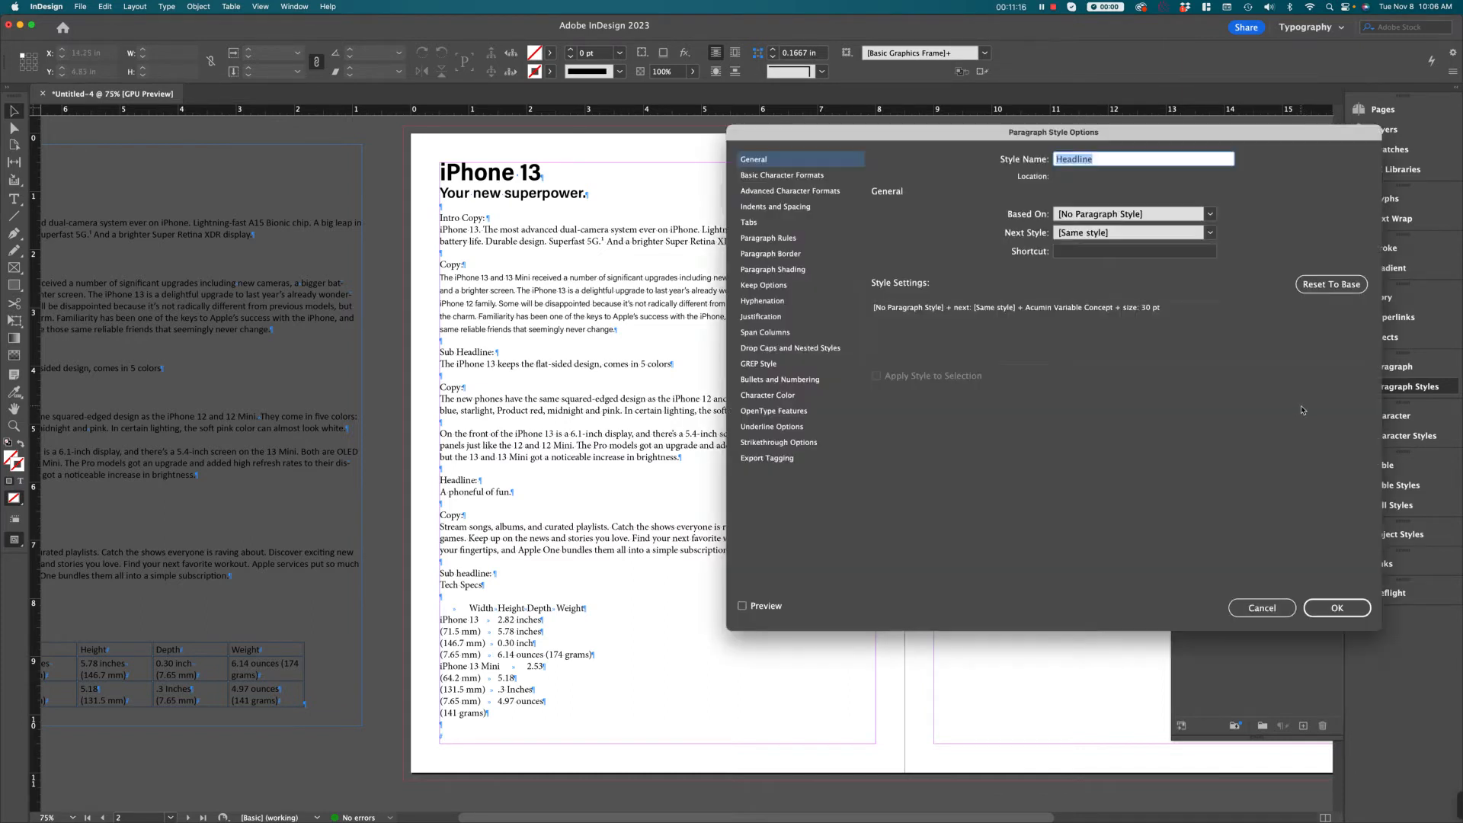
click(806, 174)
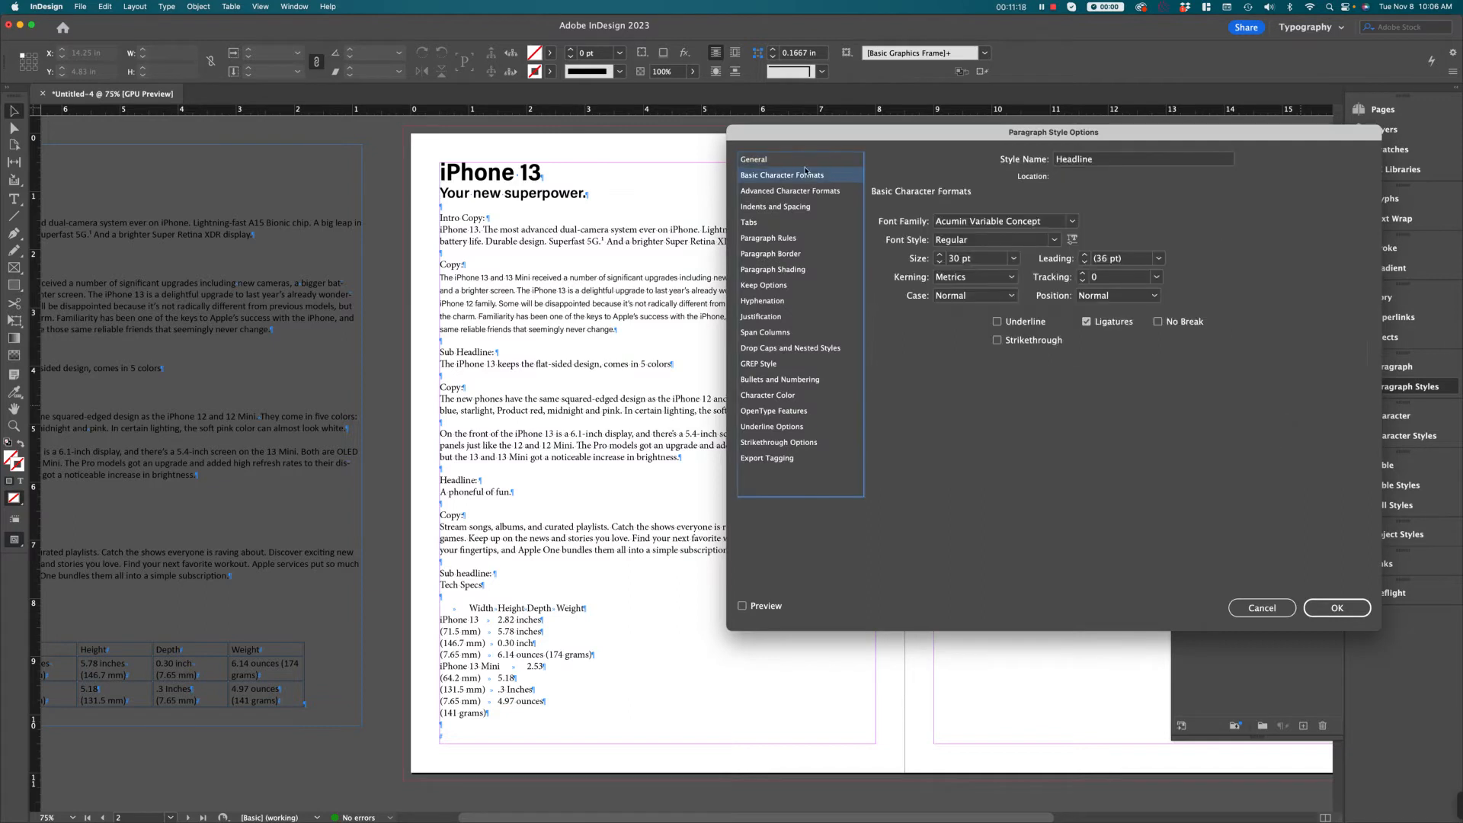
click(1073, 222)
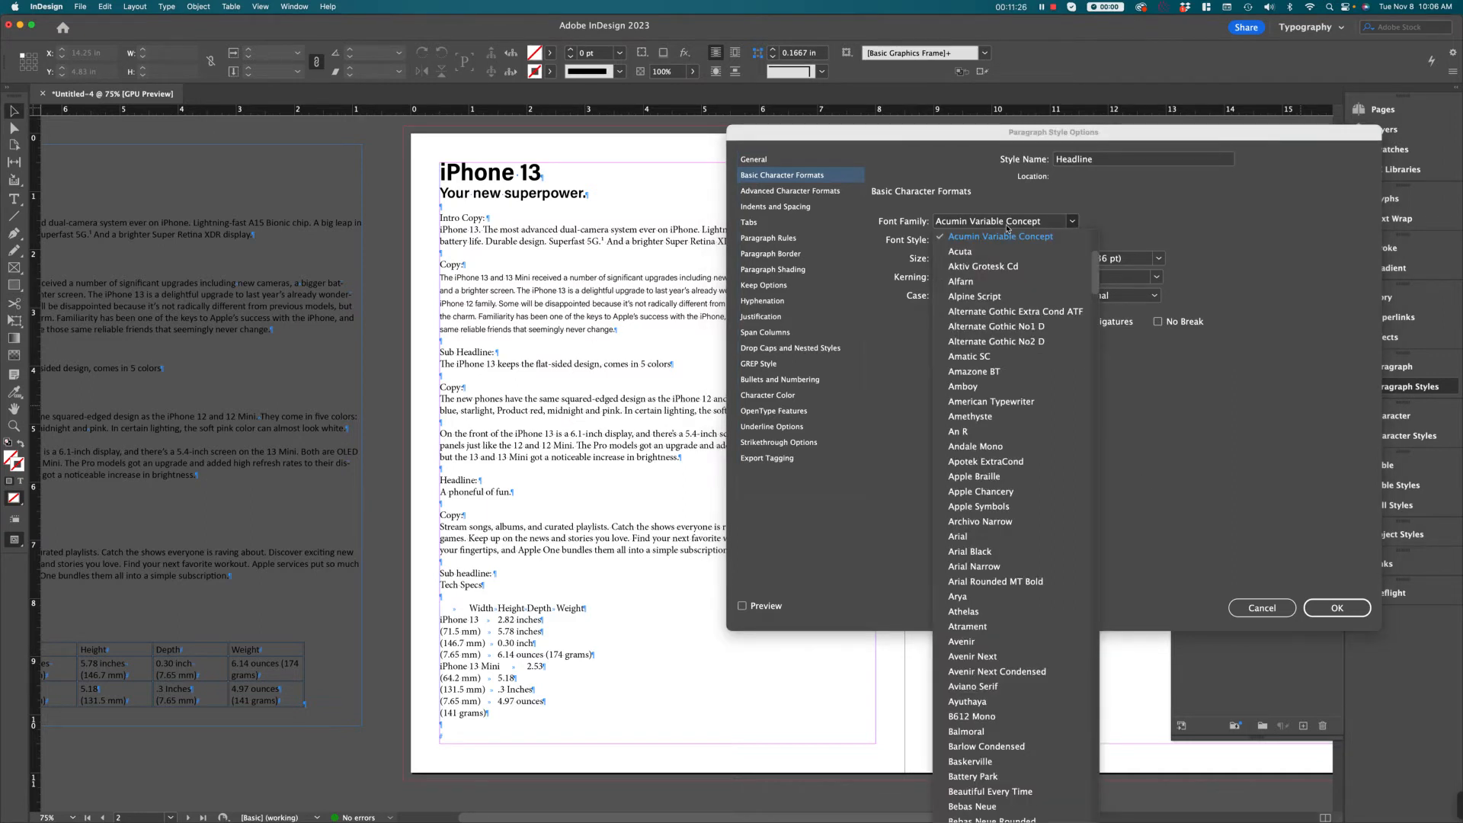
click(972, 402)
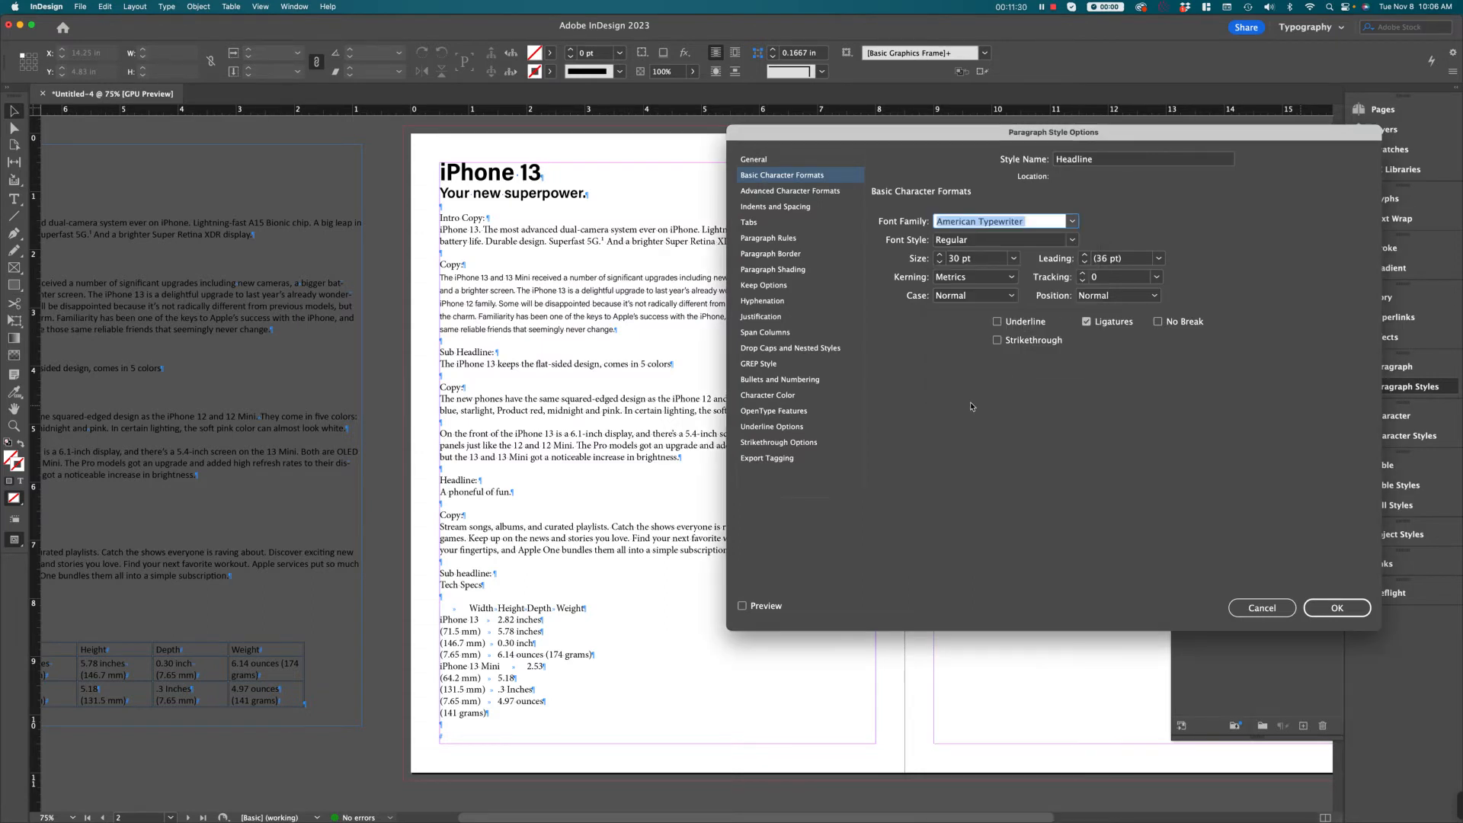
click(743, 607)
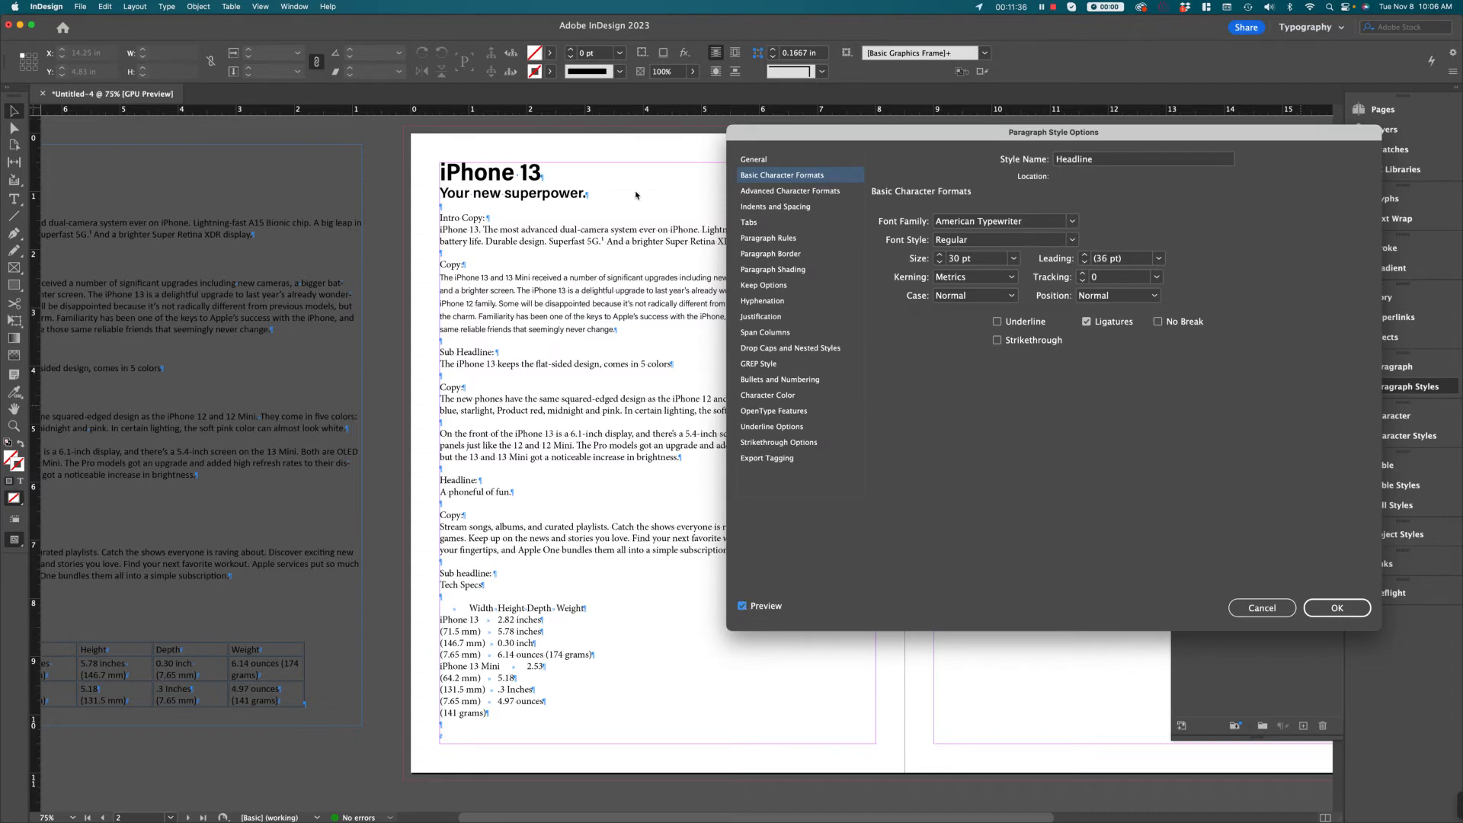
click(1261, 609)
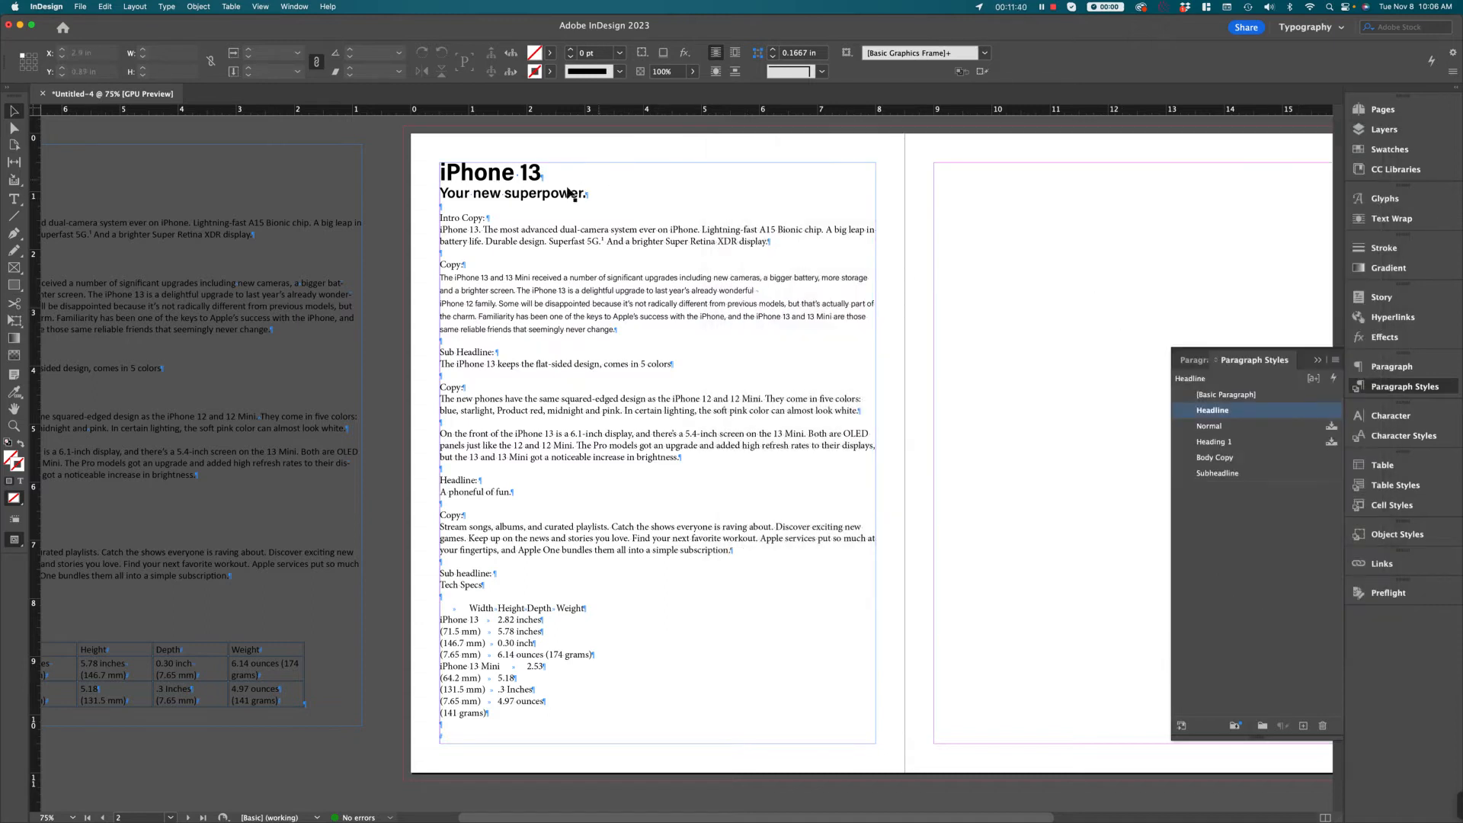
Step: Apply the Headline paragraph style to the "iPhone 13" title and clear its formatting overrides
key(Return)
drag(441, 174, 543, 175)
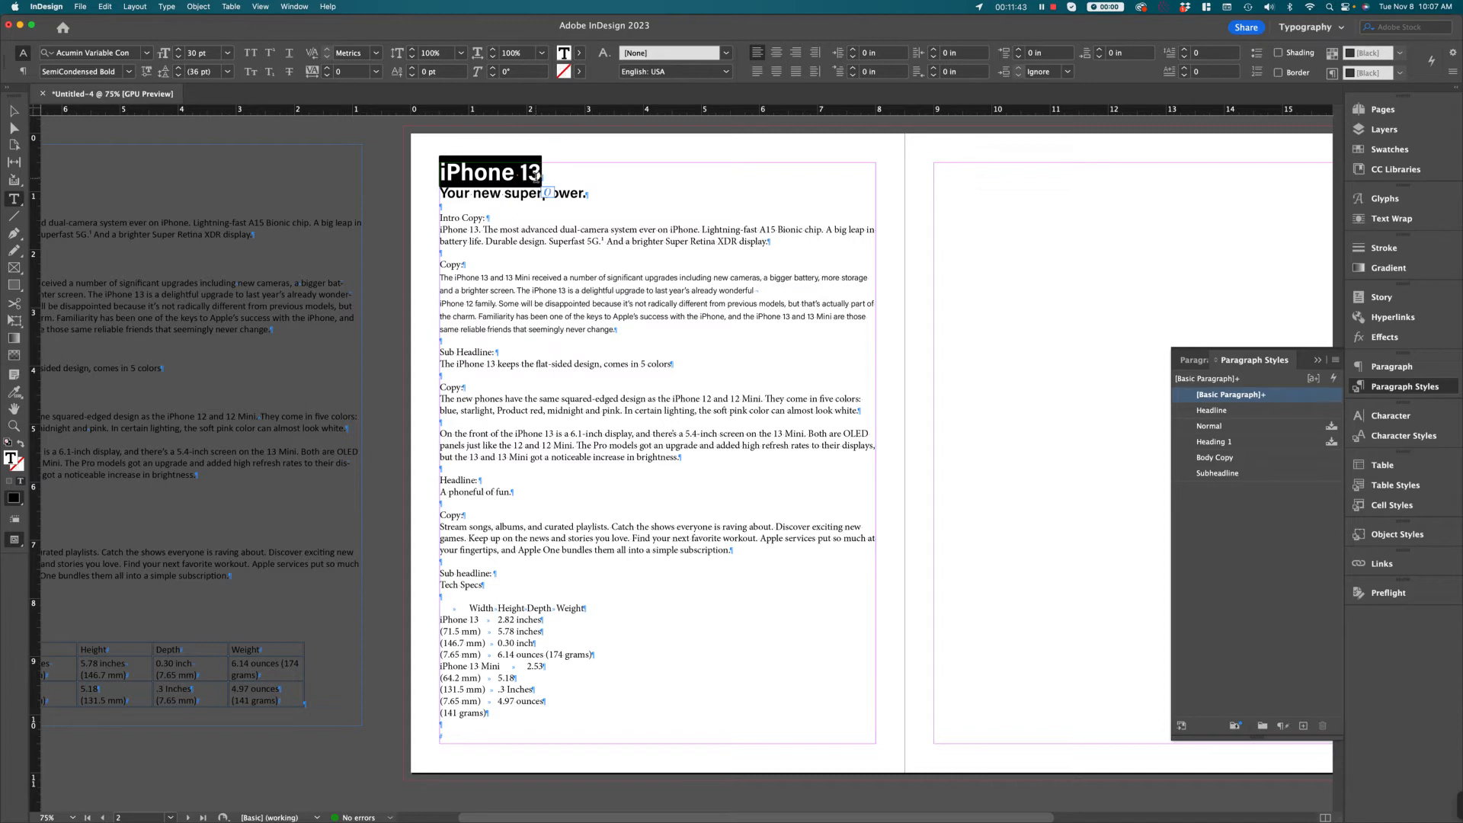
click(1229, 412)
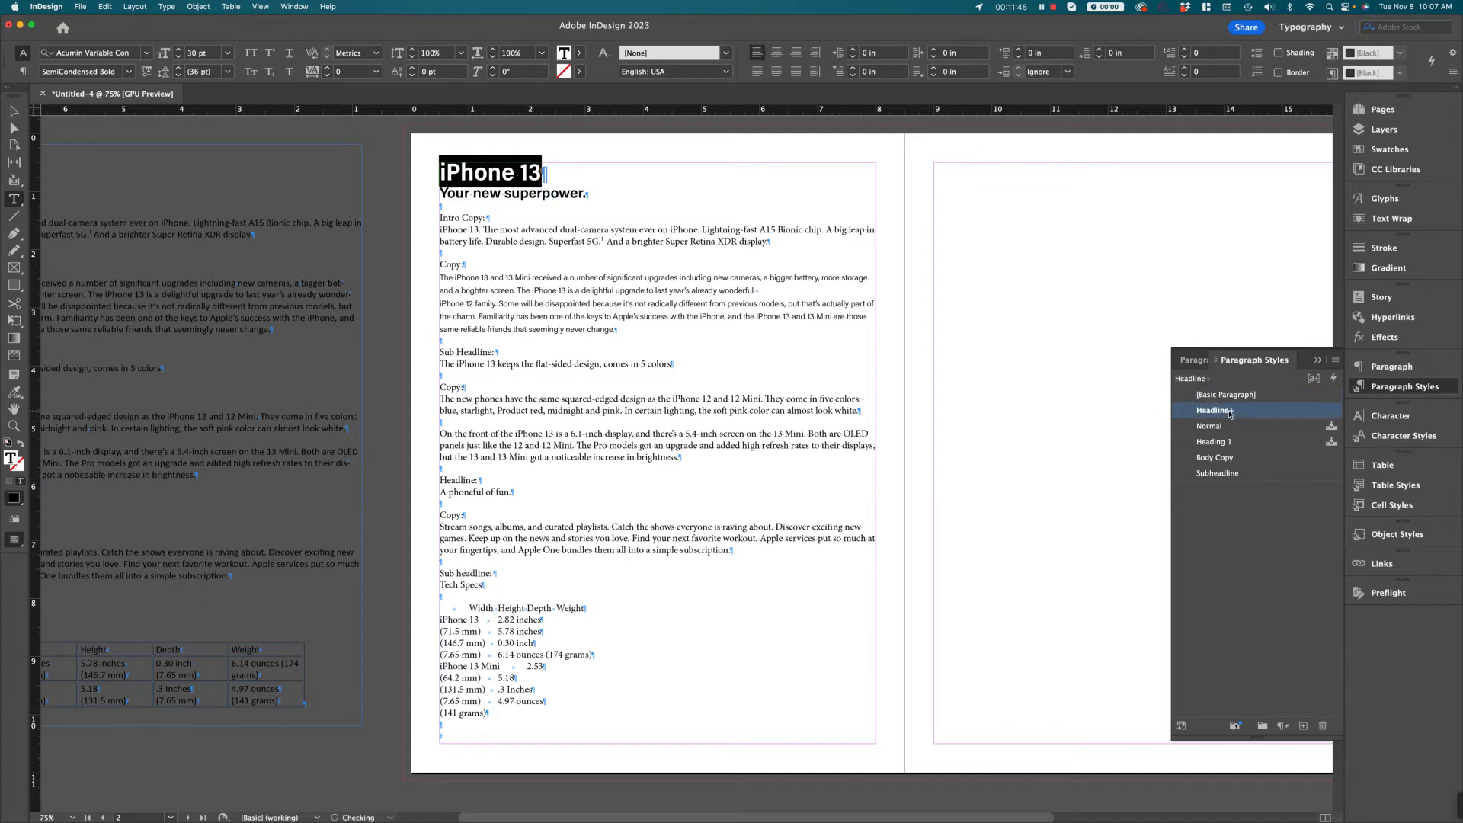
double_click(1310, 414)
click(1288, 603)
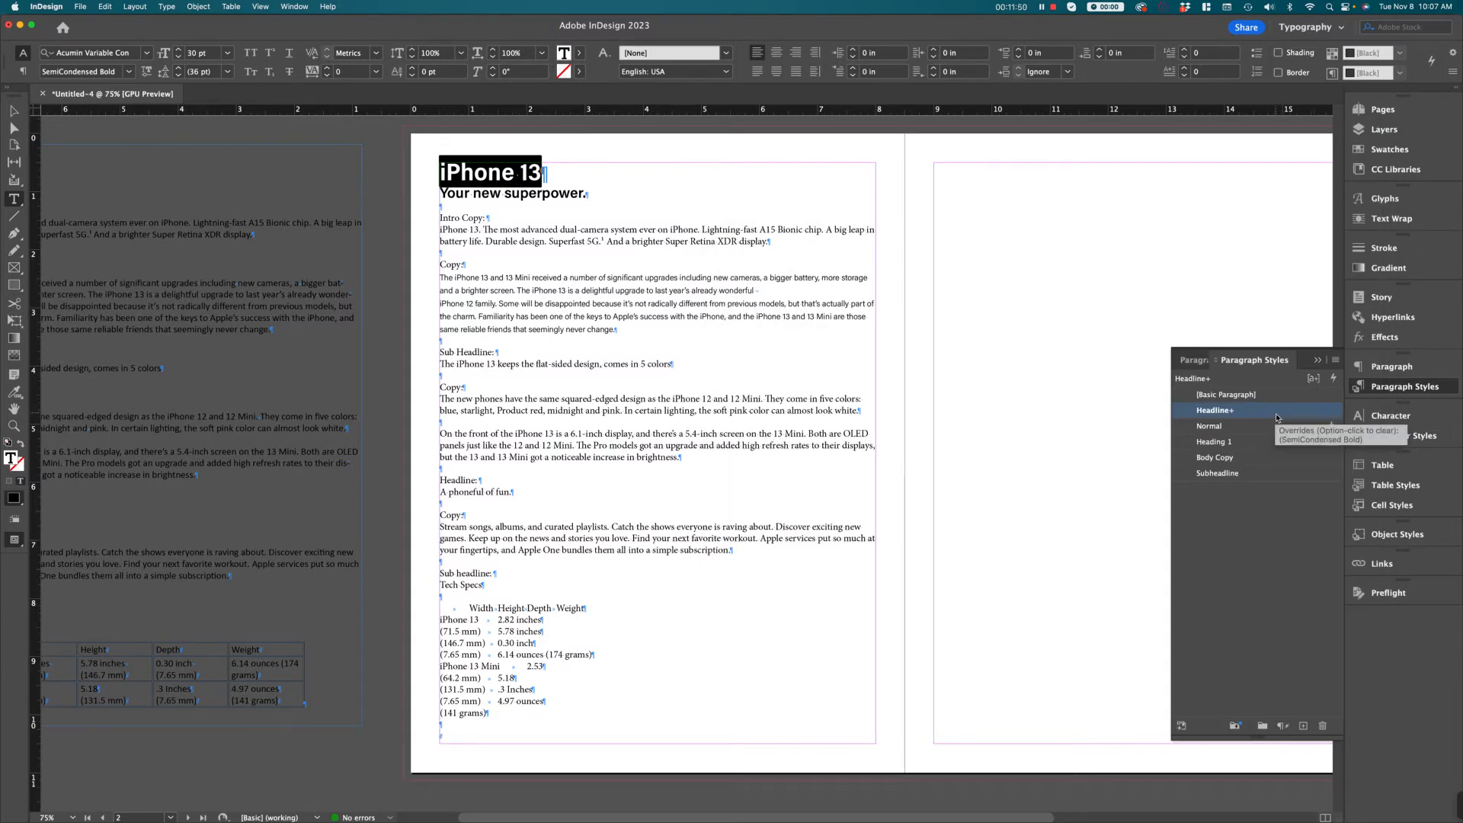
alt+click(1278, 415)
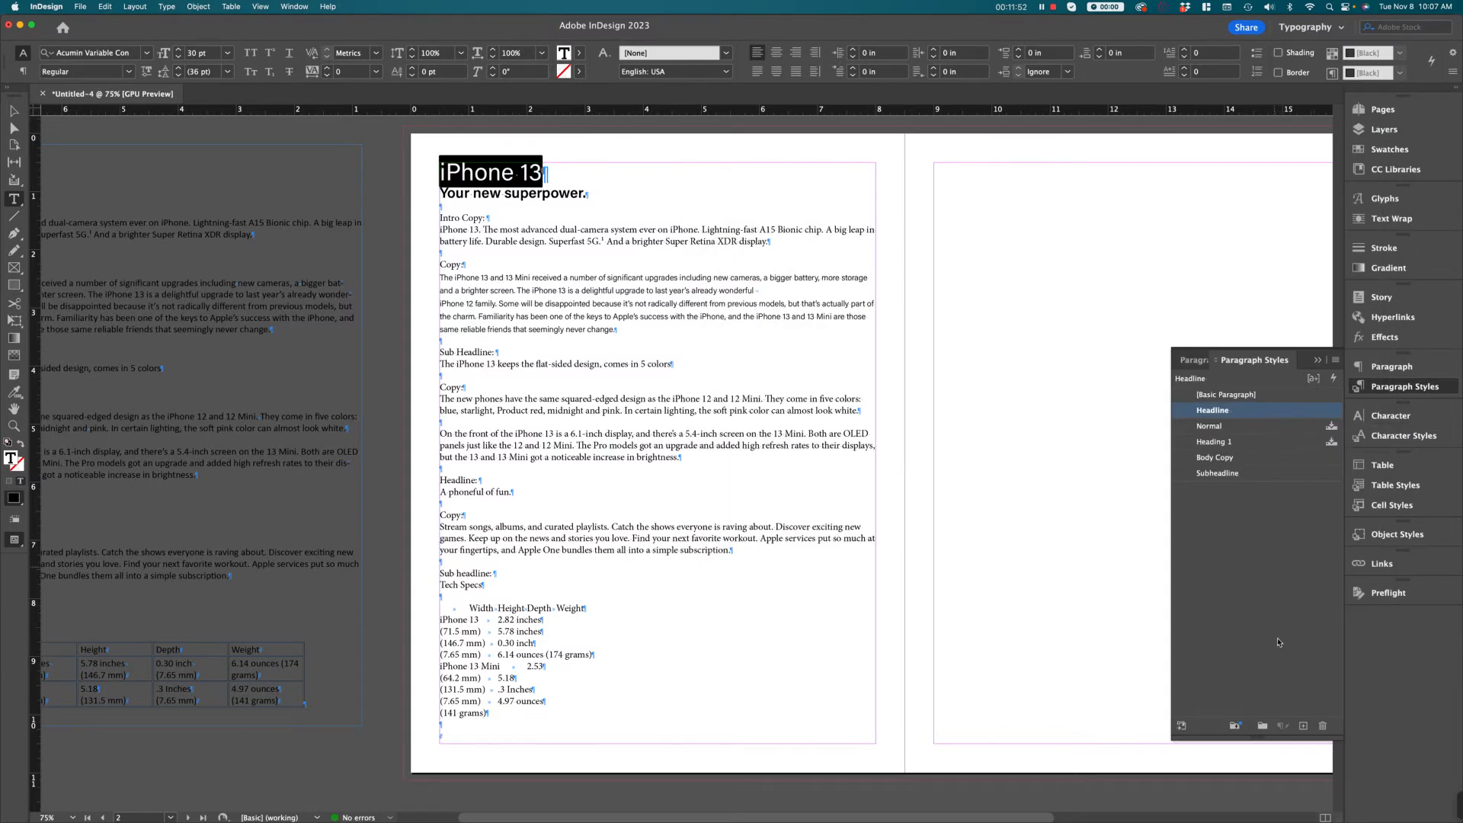
click(470, 167)
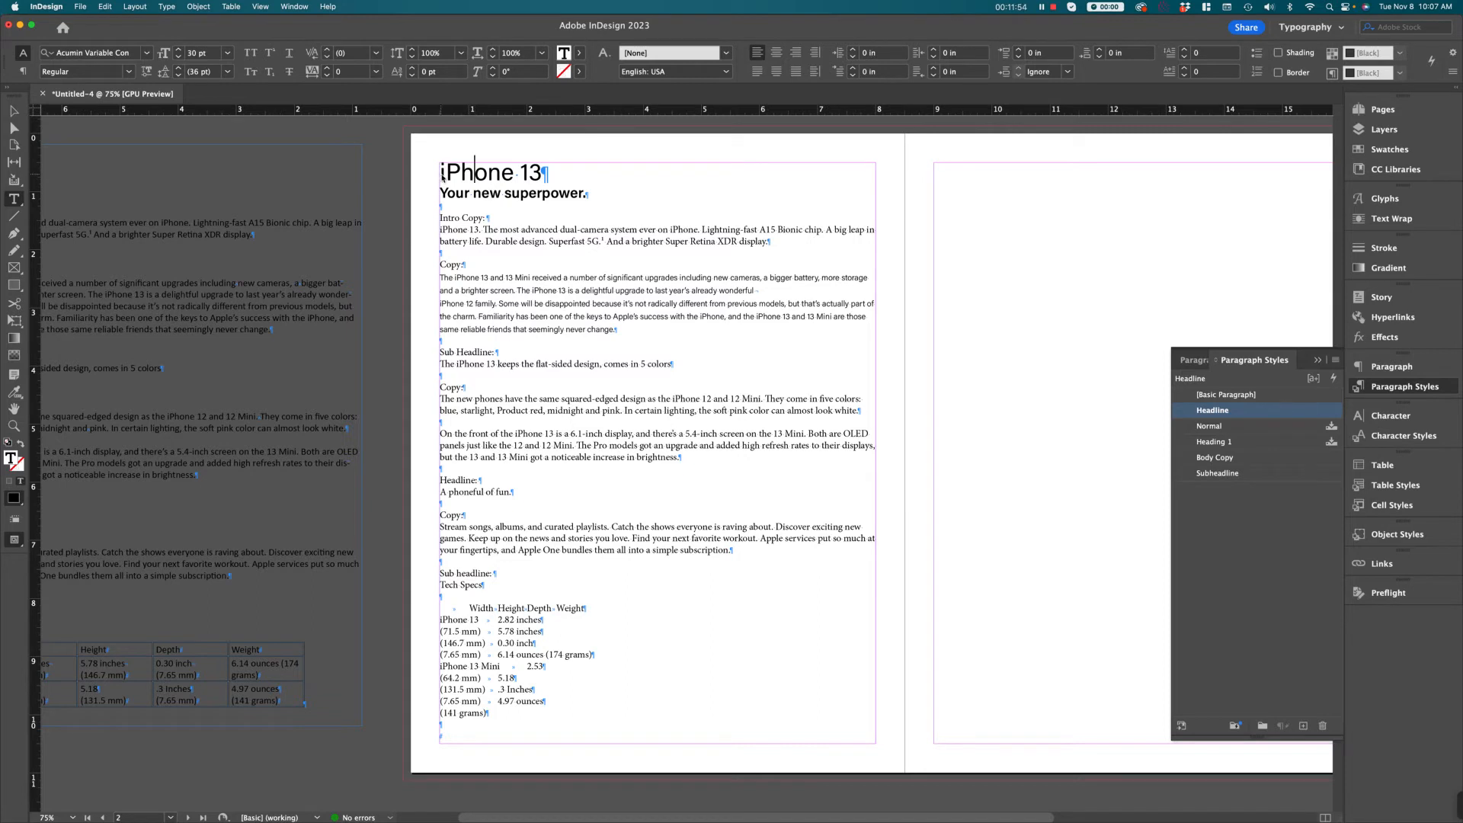
drag(443, 179, 509, 182)
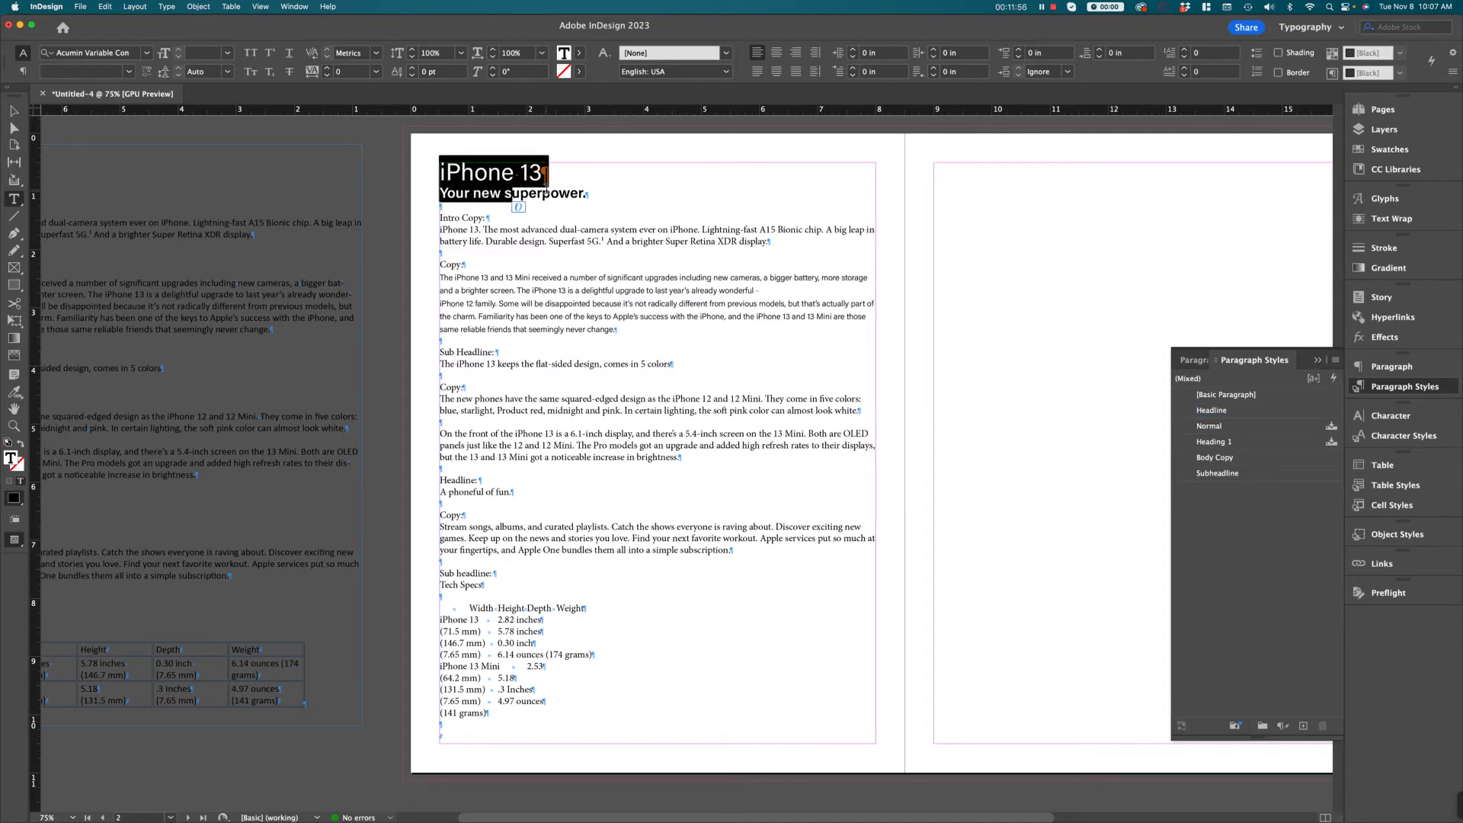
click(546, 175)
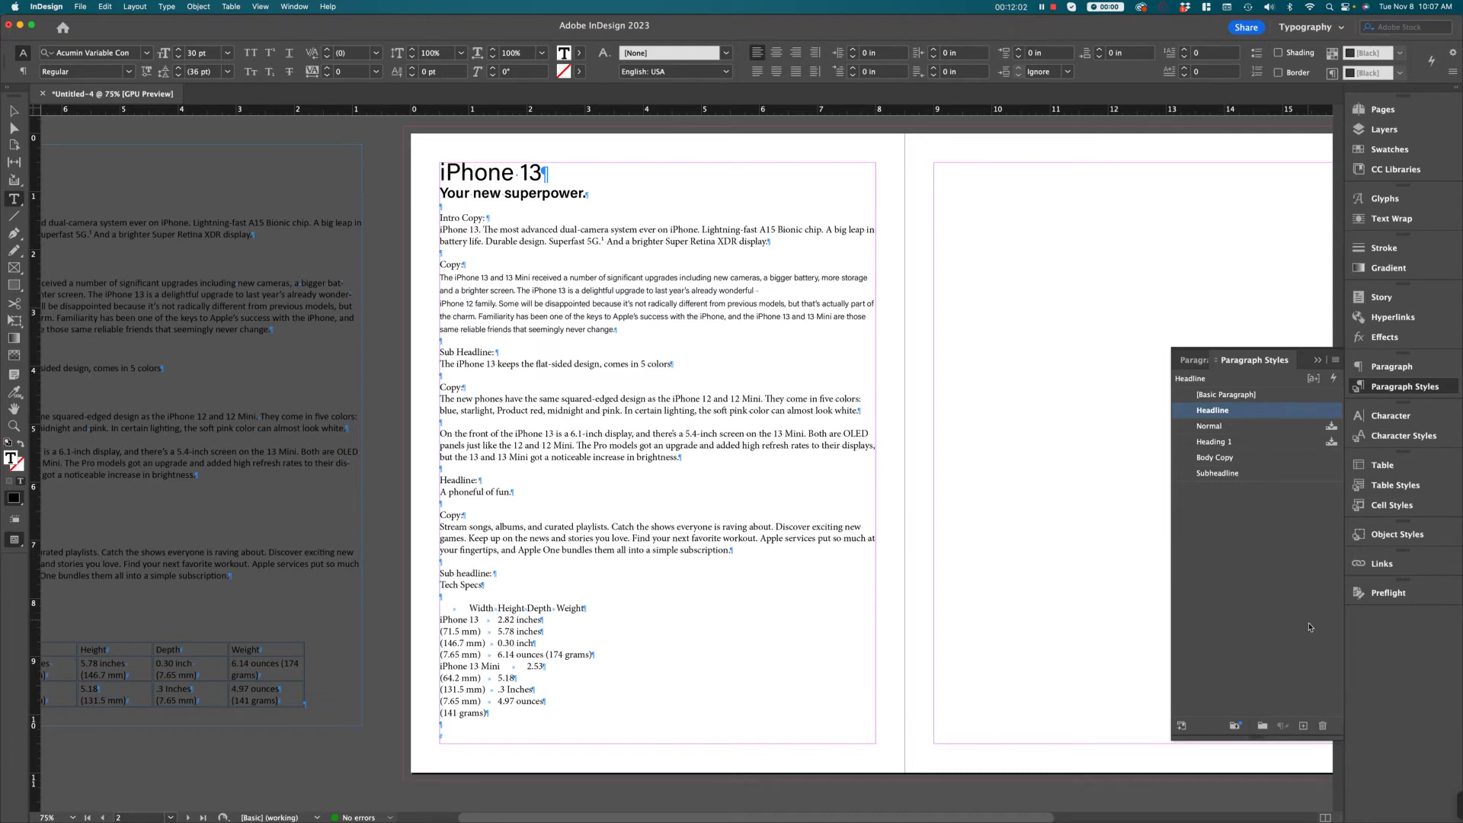
click(1274, 593)
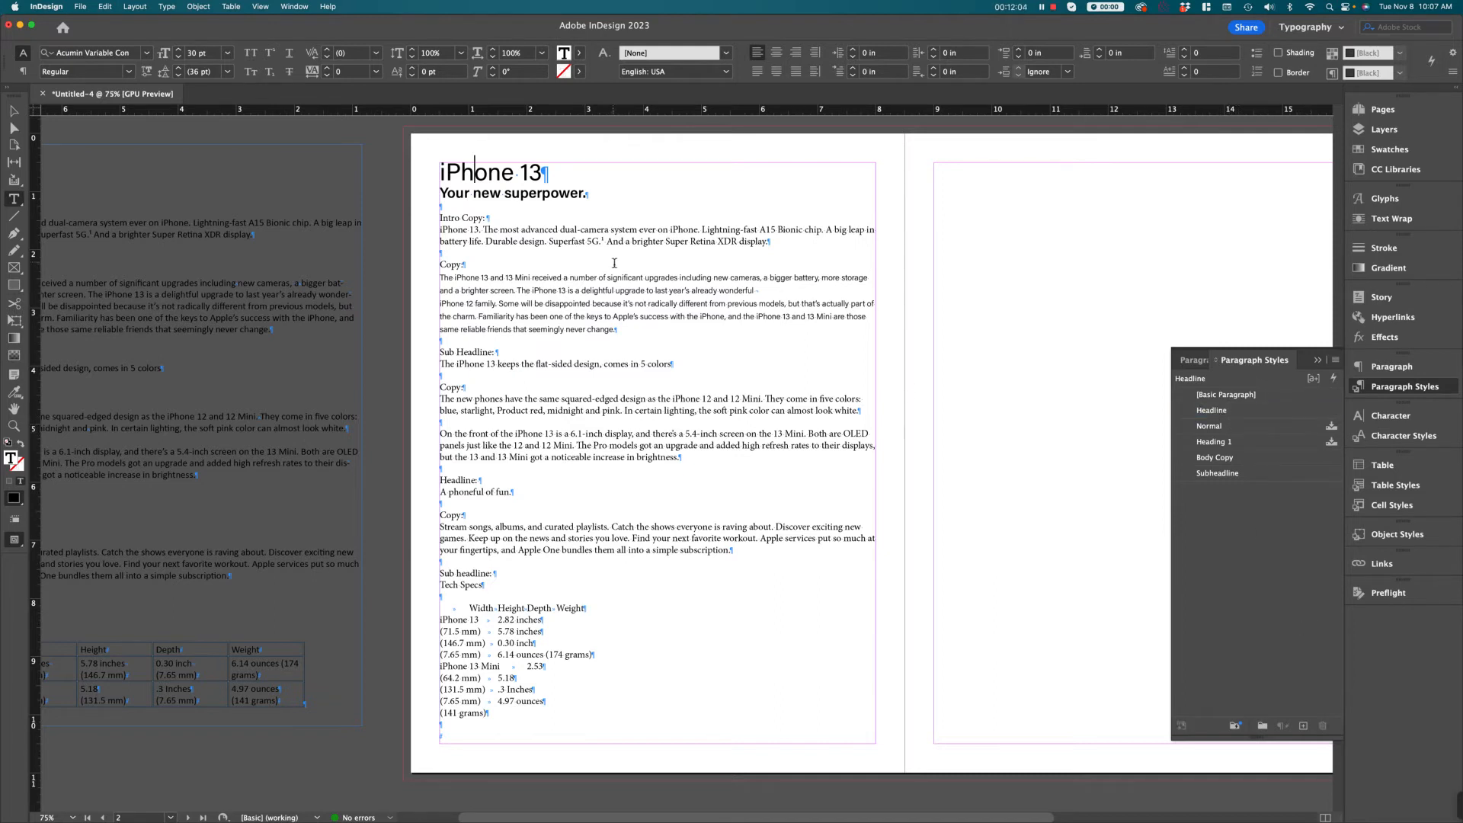
drag(531, 172, 429, 170)
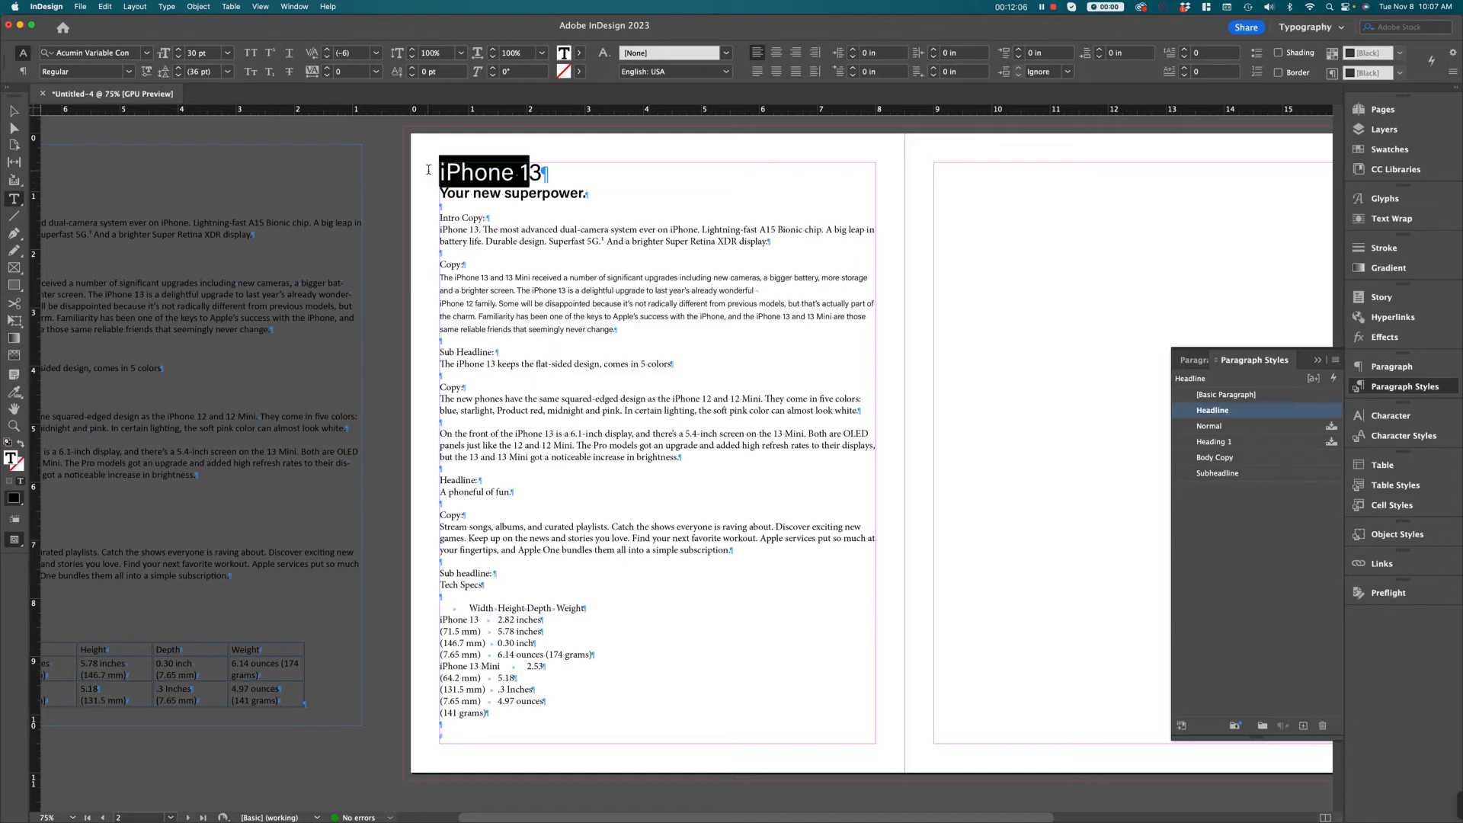
Step: Change the Headline paragraph style's font style to Bold in its basic character formats
click(488, 172)
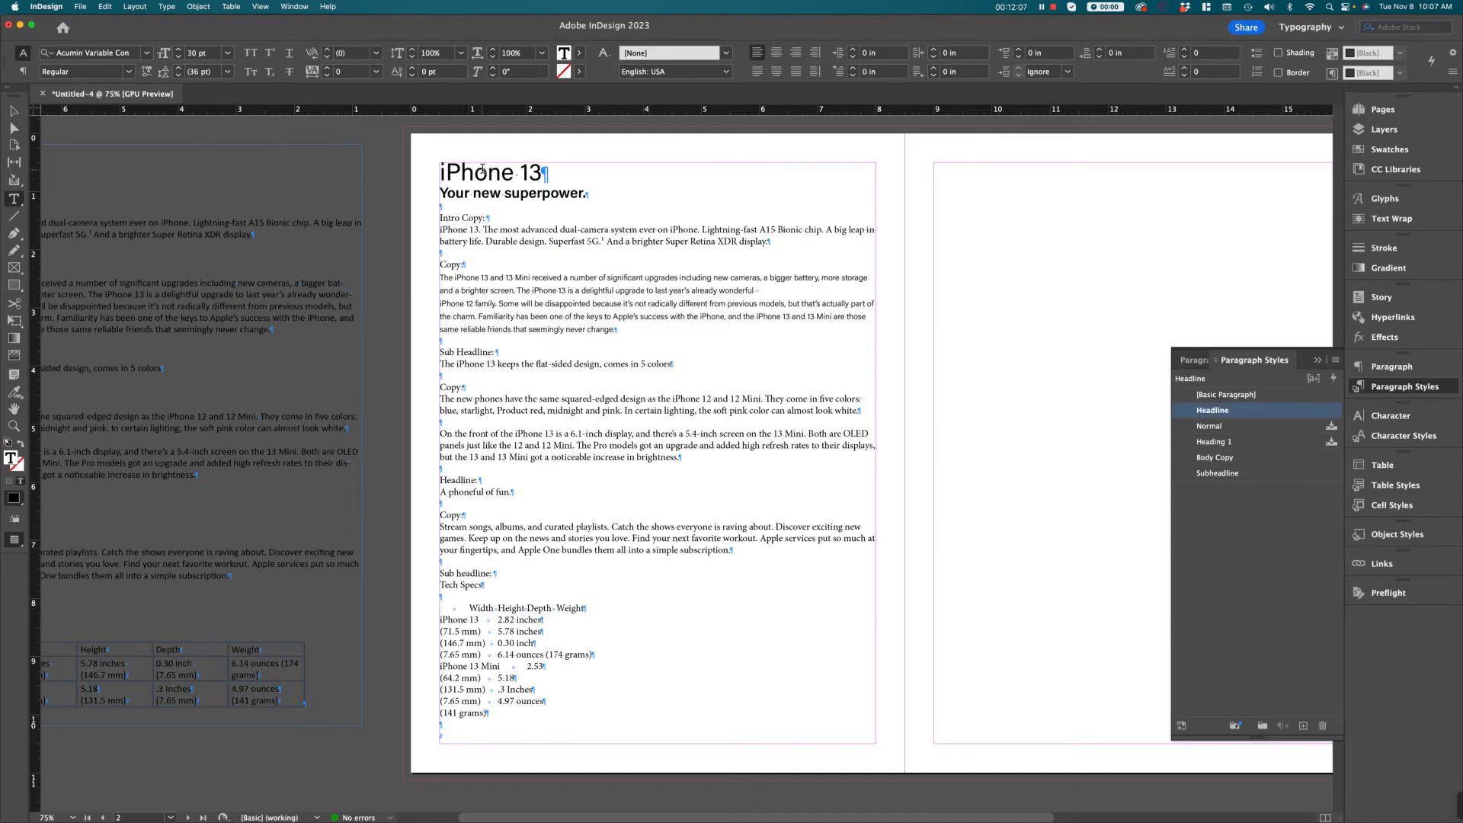
double_click(1292, 419)
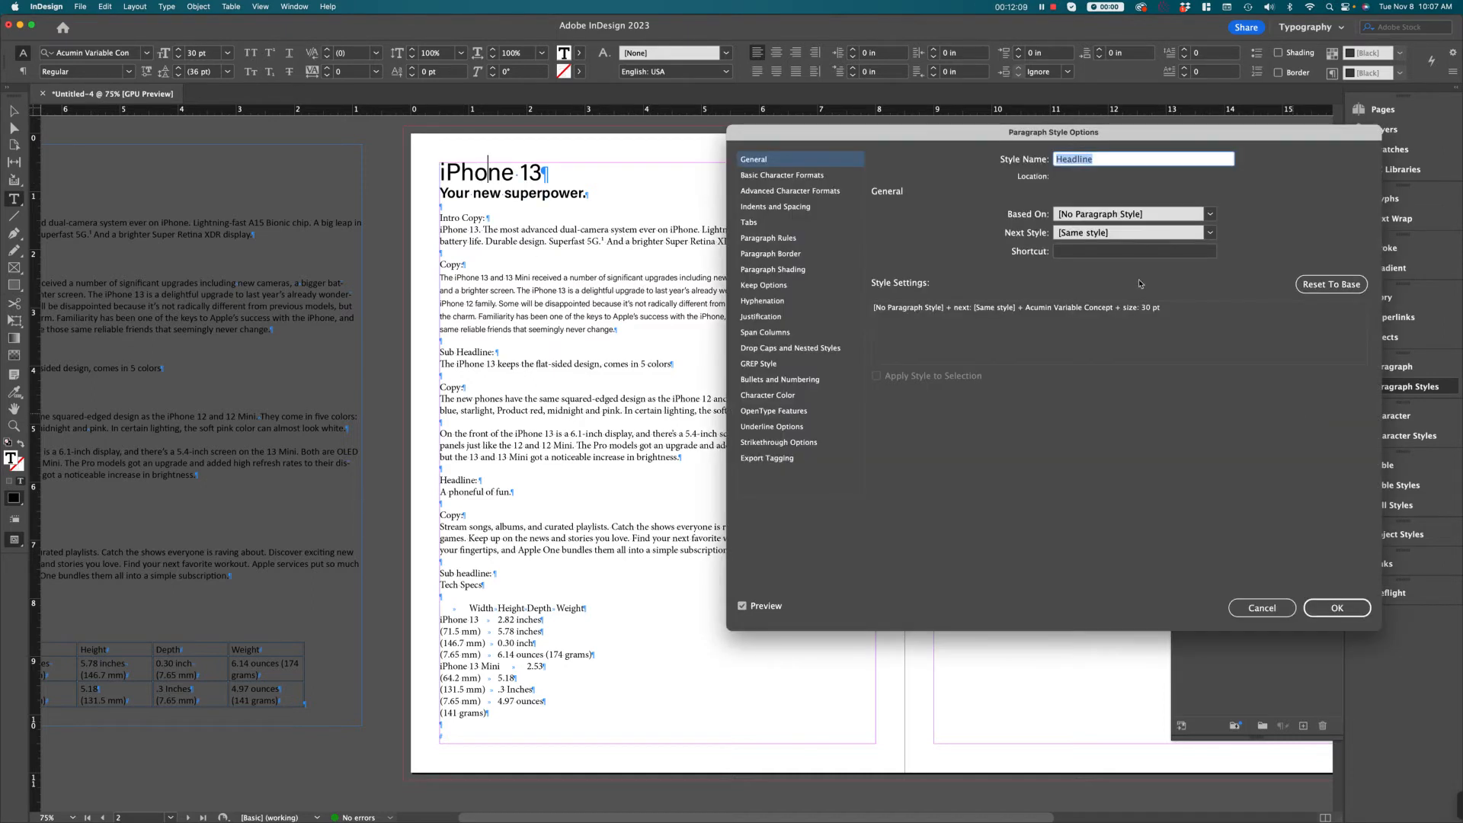
click(774, 176)
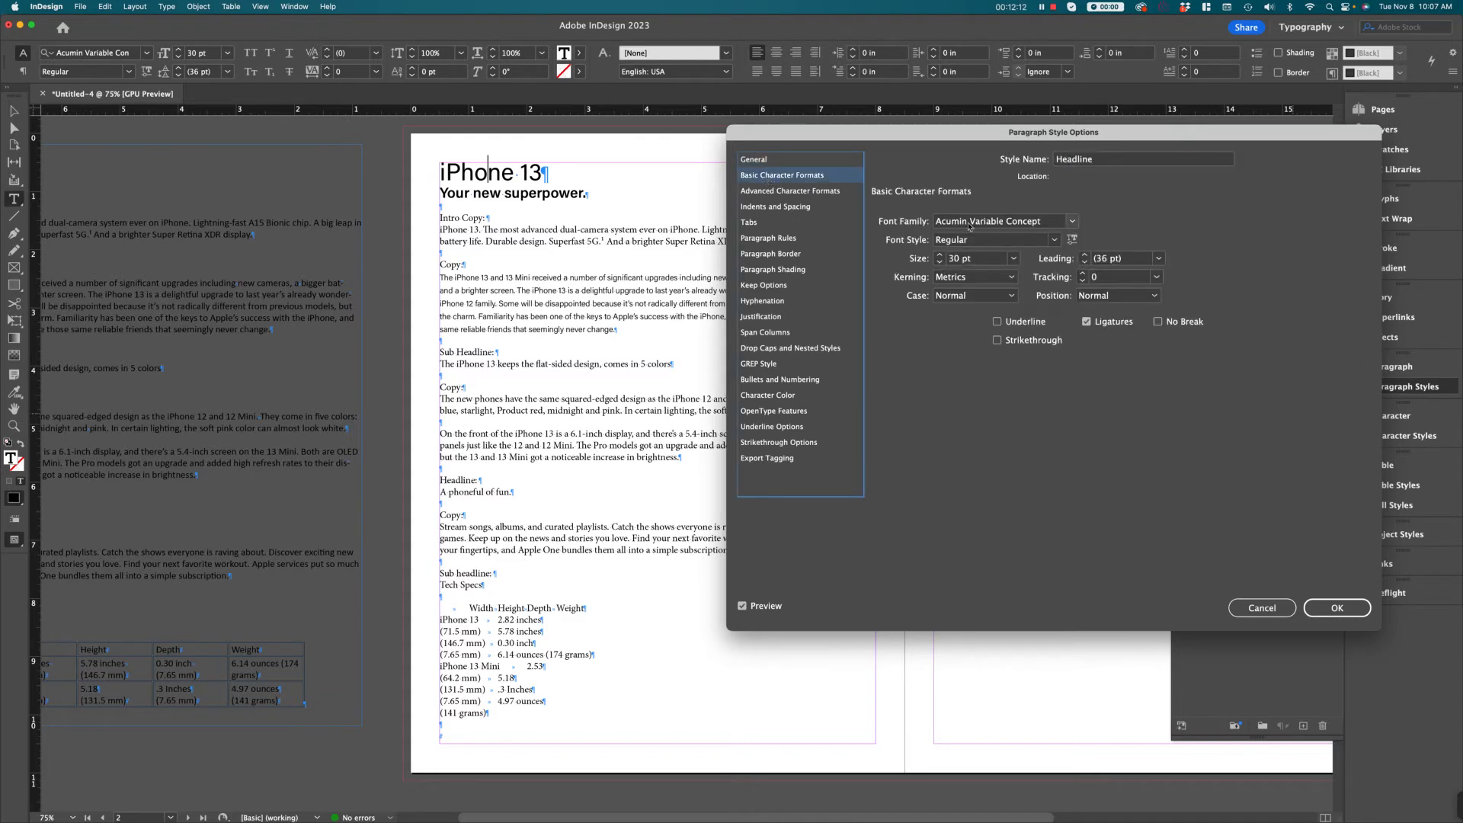
click(1057, 242)
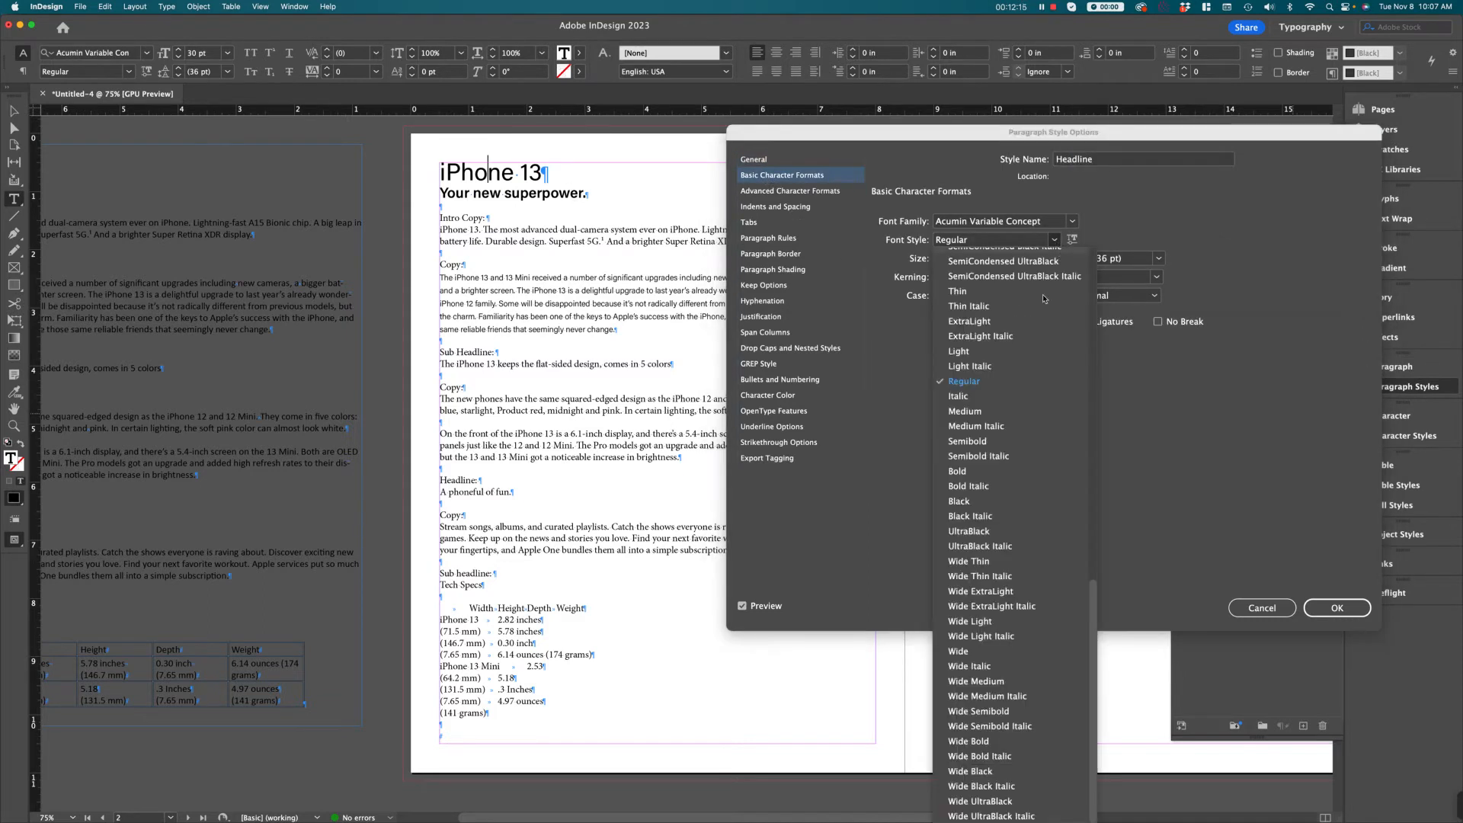
click(976, 472)
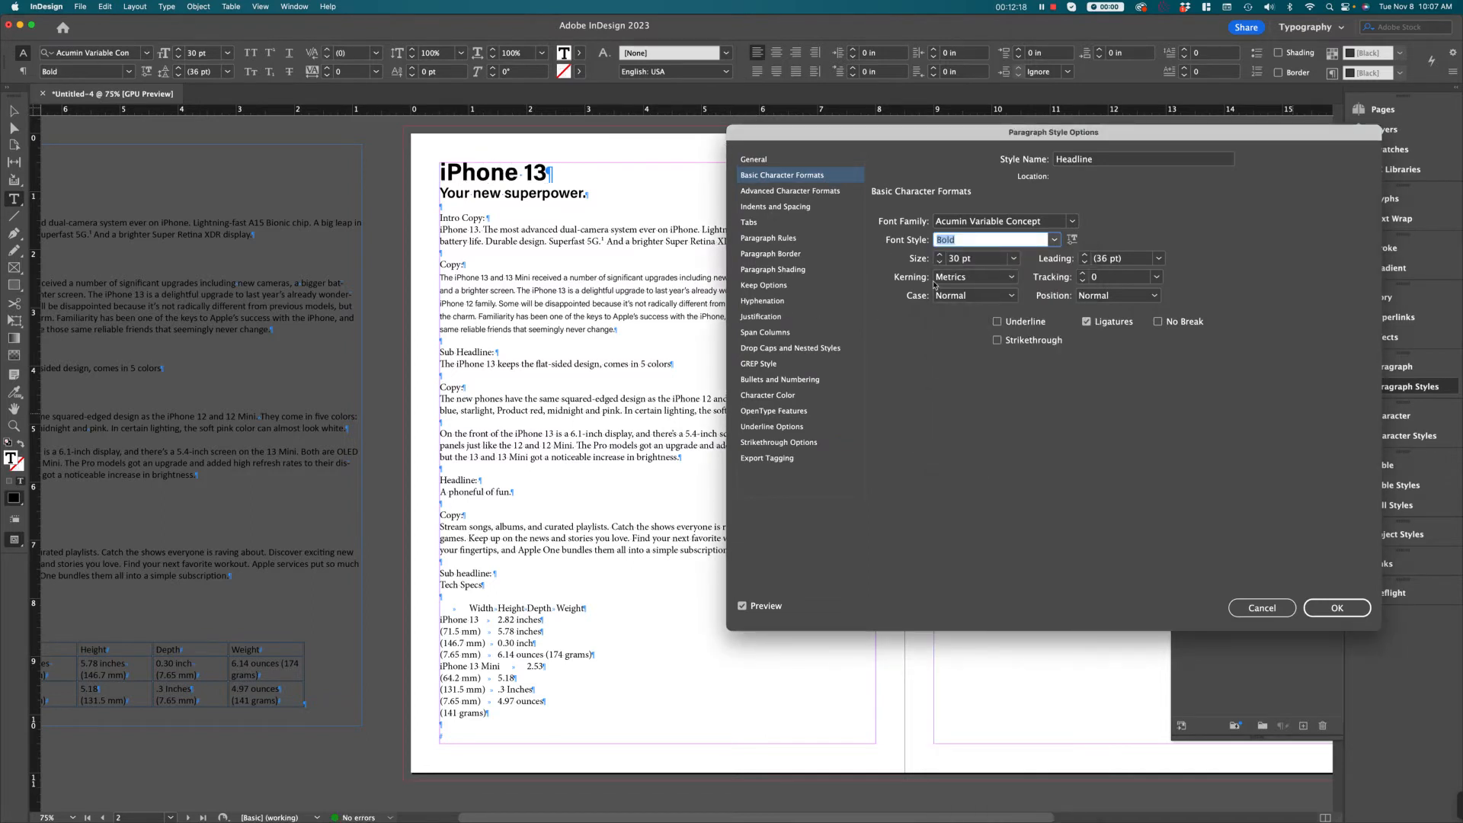
click(1337, 607)
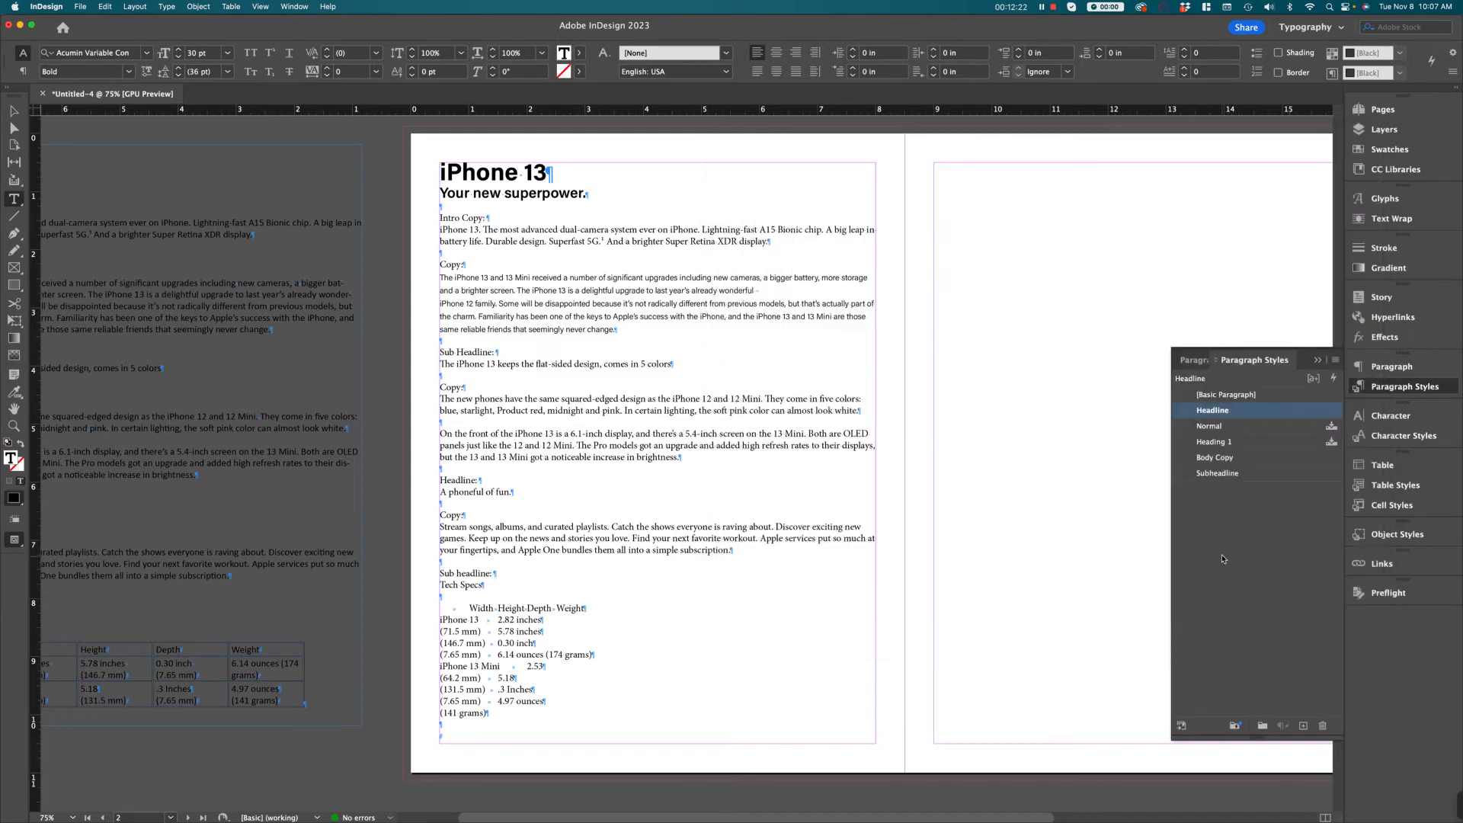
Step: Try the Subheadline paragraph style on the "iPhone 13" title, undo it and deselect the text
double_click(1255, 411)
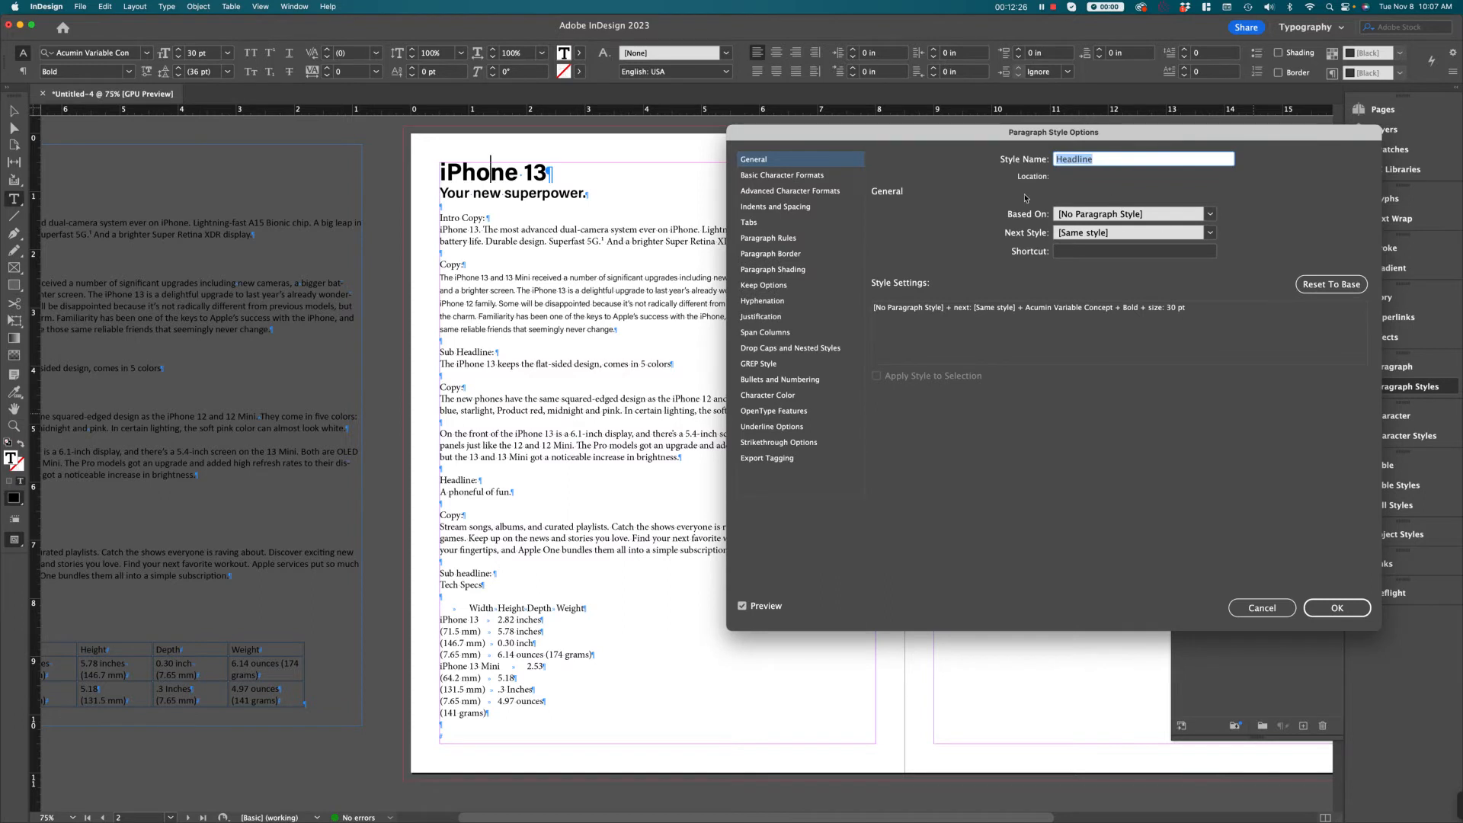
click(1326, 609)
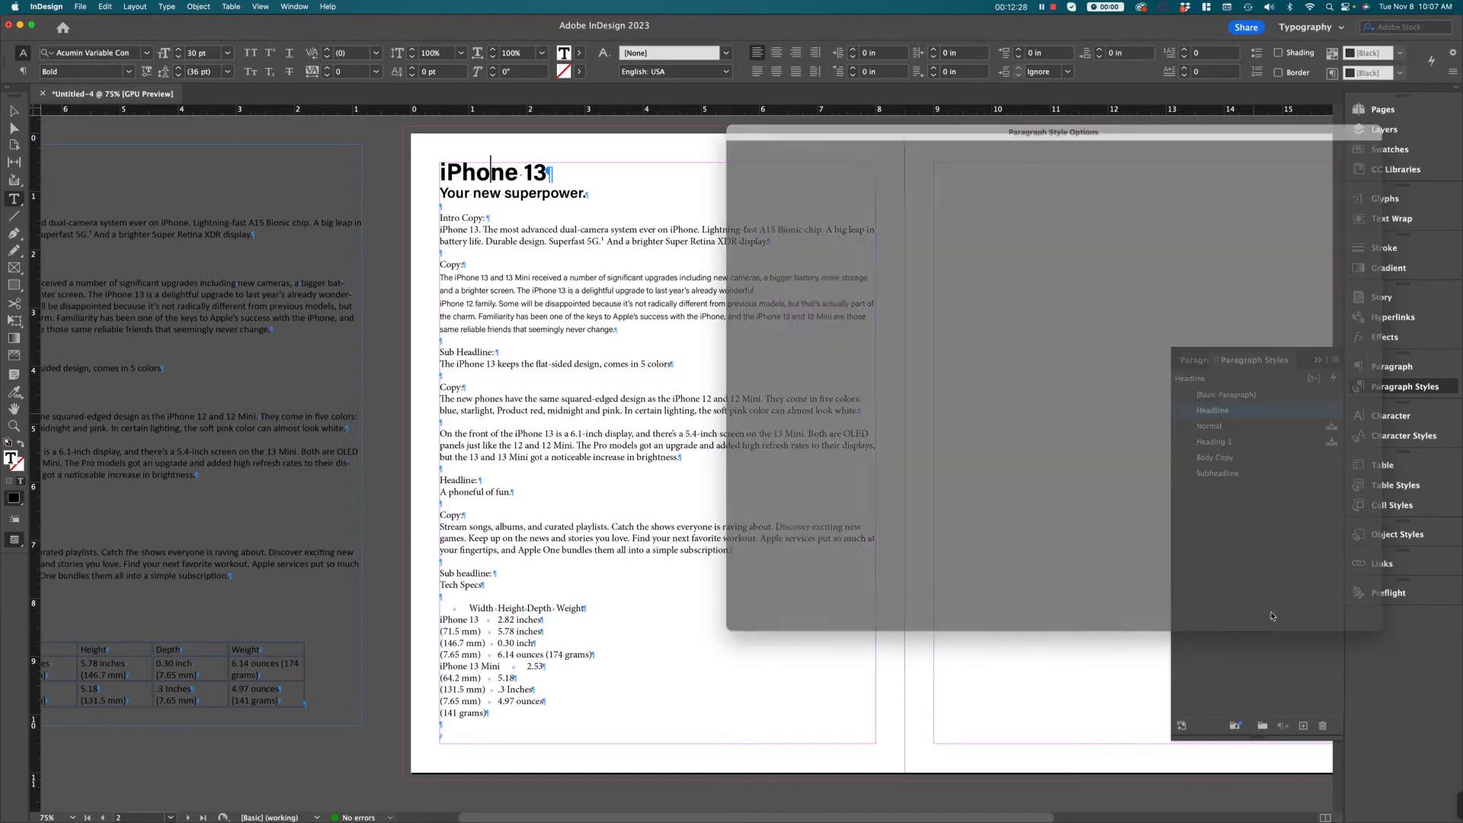
click(1221, 414)
click(1220, 473)
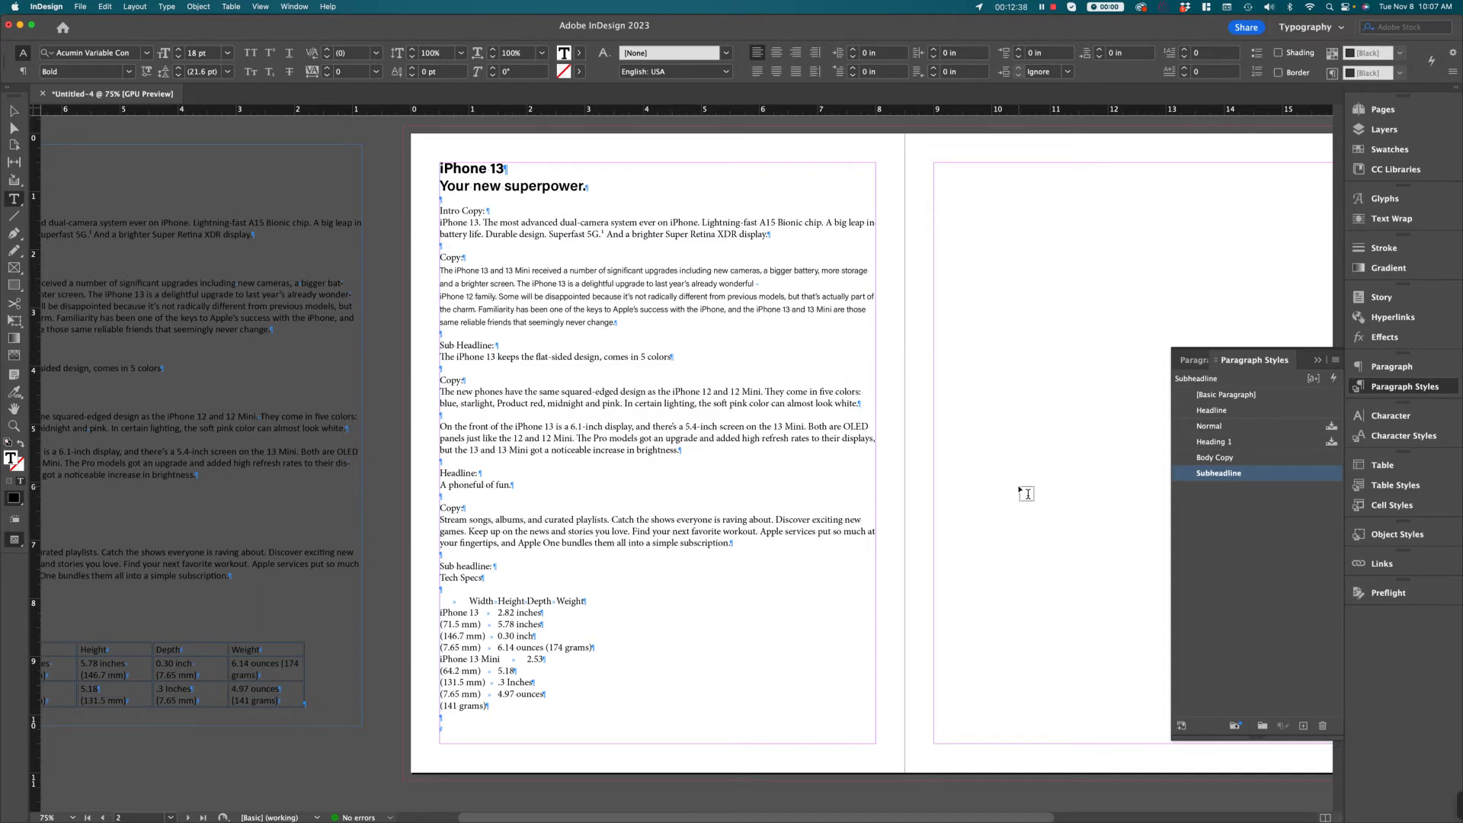
key(super+z)
key(super+shift+a)
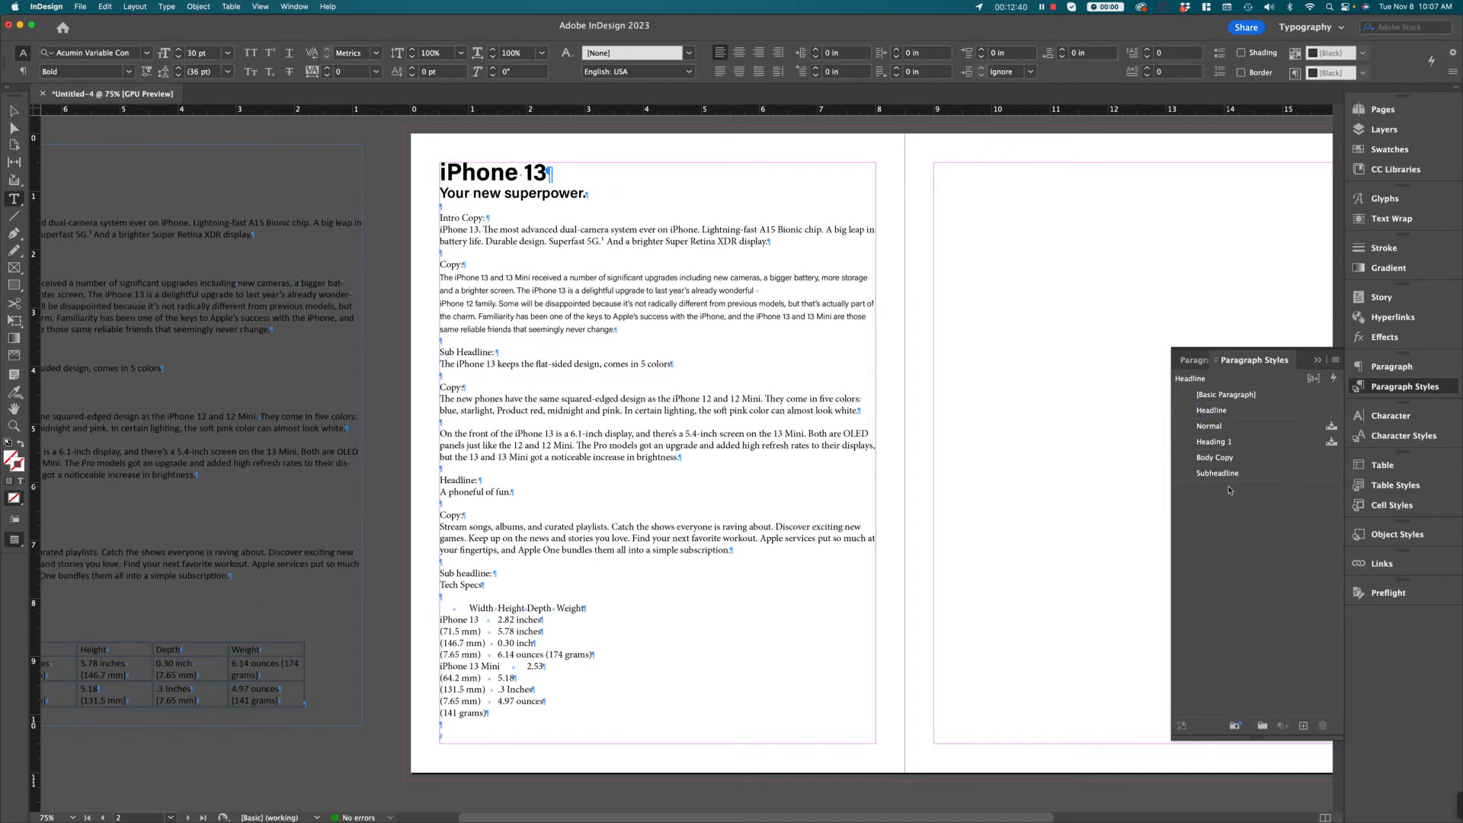
Step: Delete the Subheadline paragraph style, replacing it with [Basic Paragraph], and delete the extra Paragraph Style 1
click(1218, 459)
click(1218, 474)
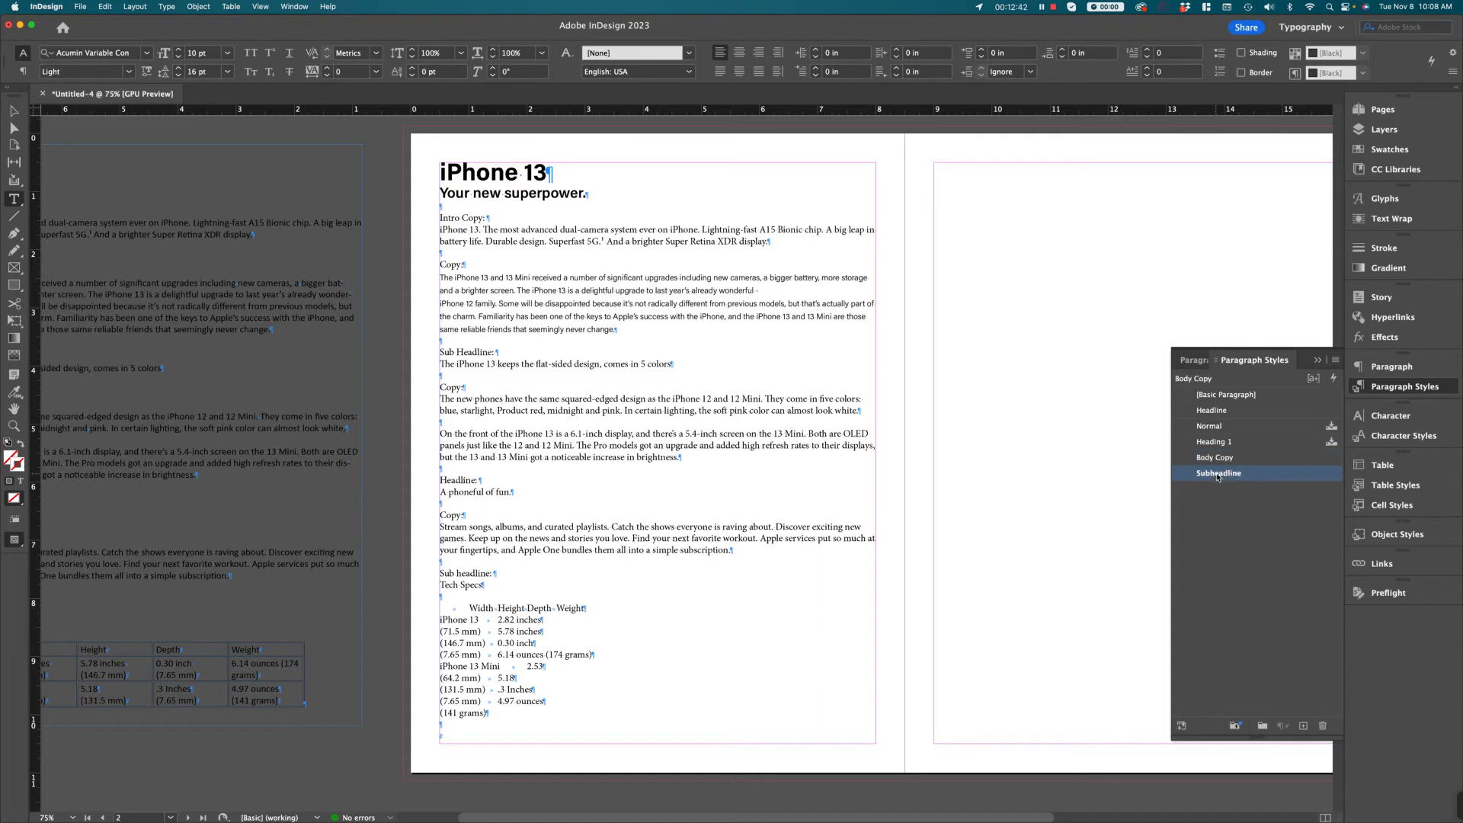
click(1211, 476)
click(1303, 728)
click(1325, 727)
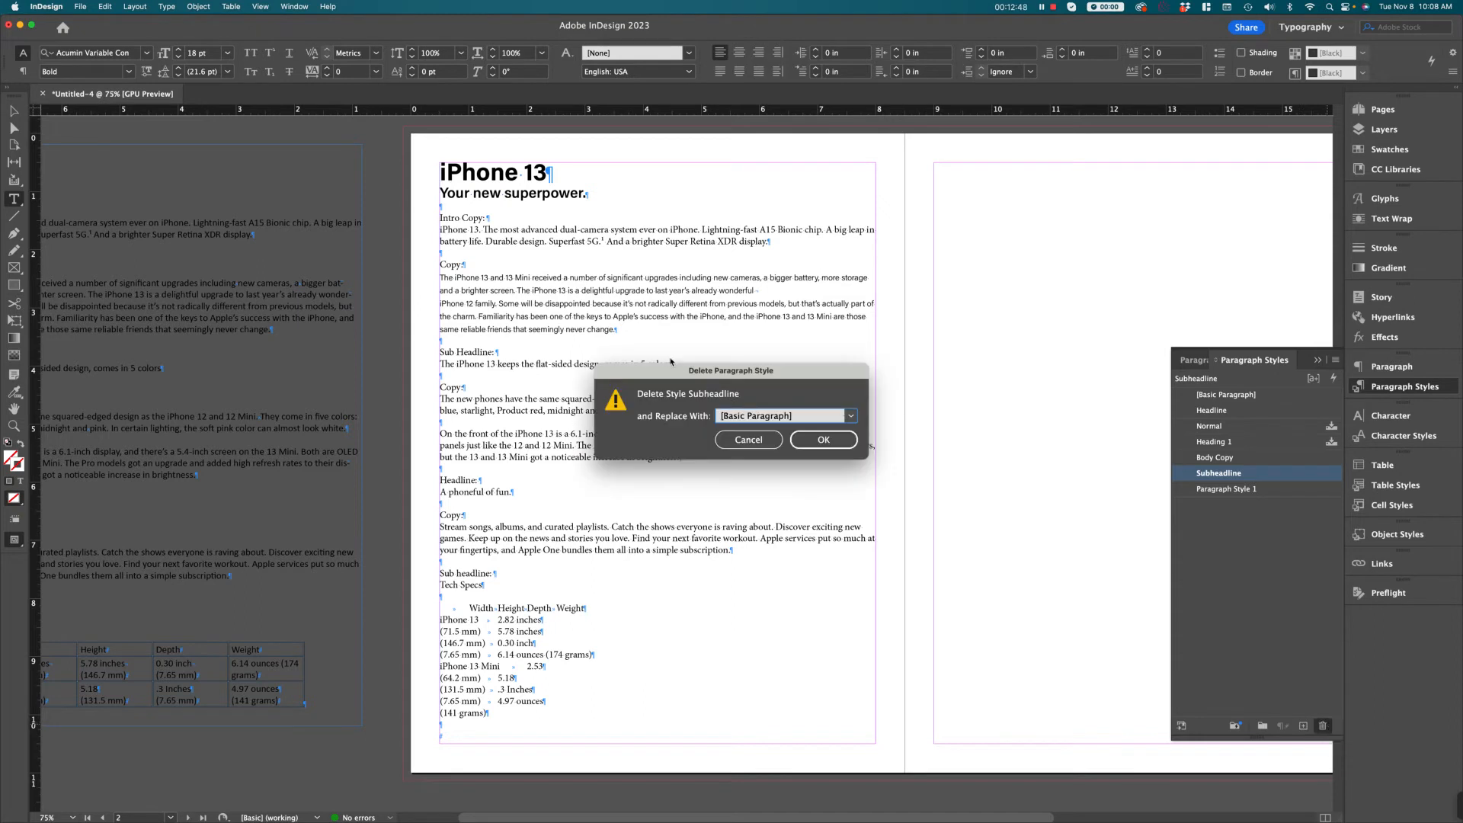
click(764, 424)
click(768, 423)
click(811, 445)
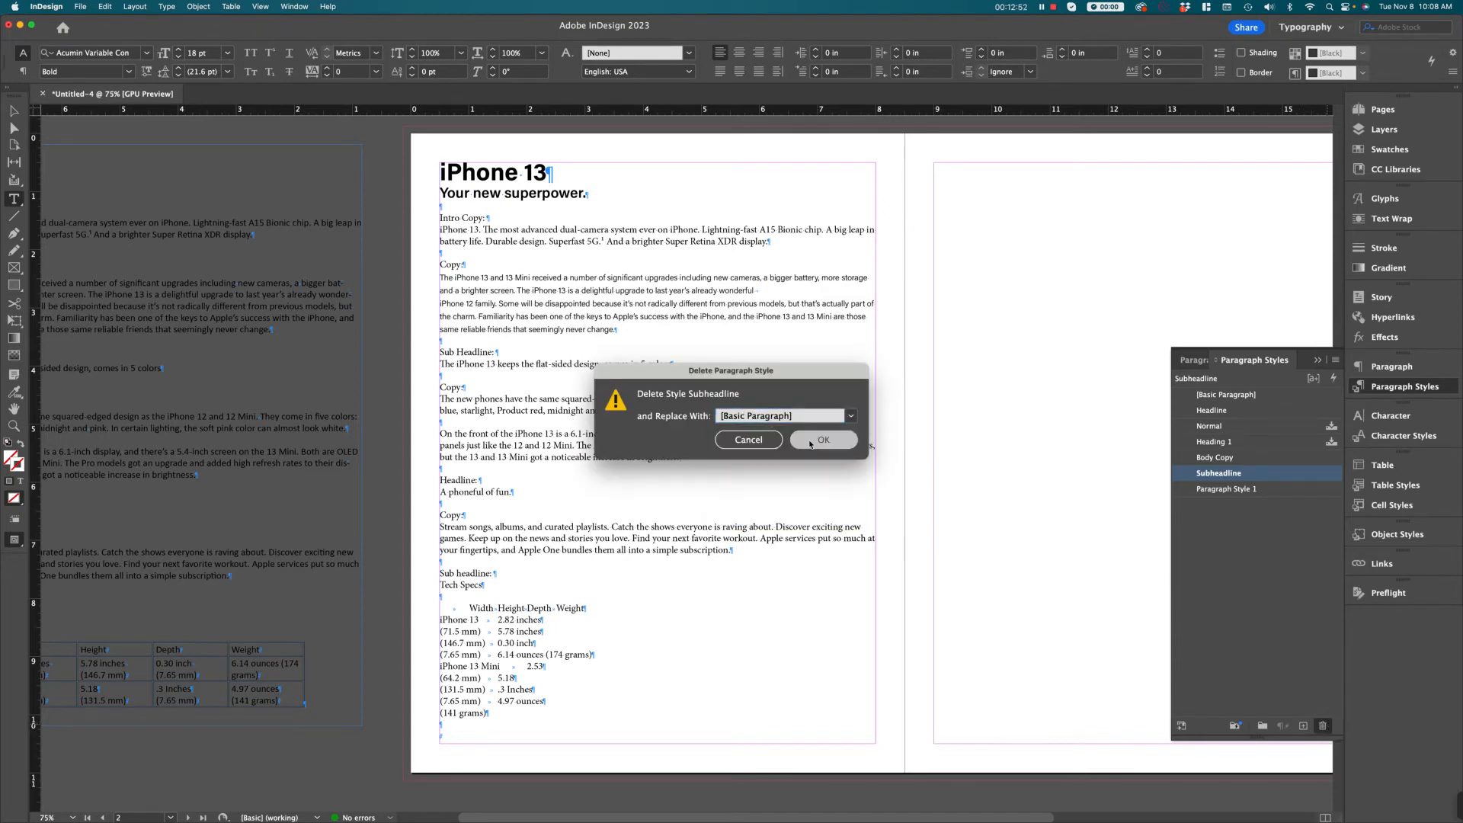
click(1243, 474)
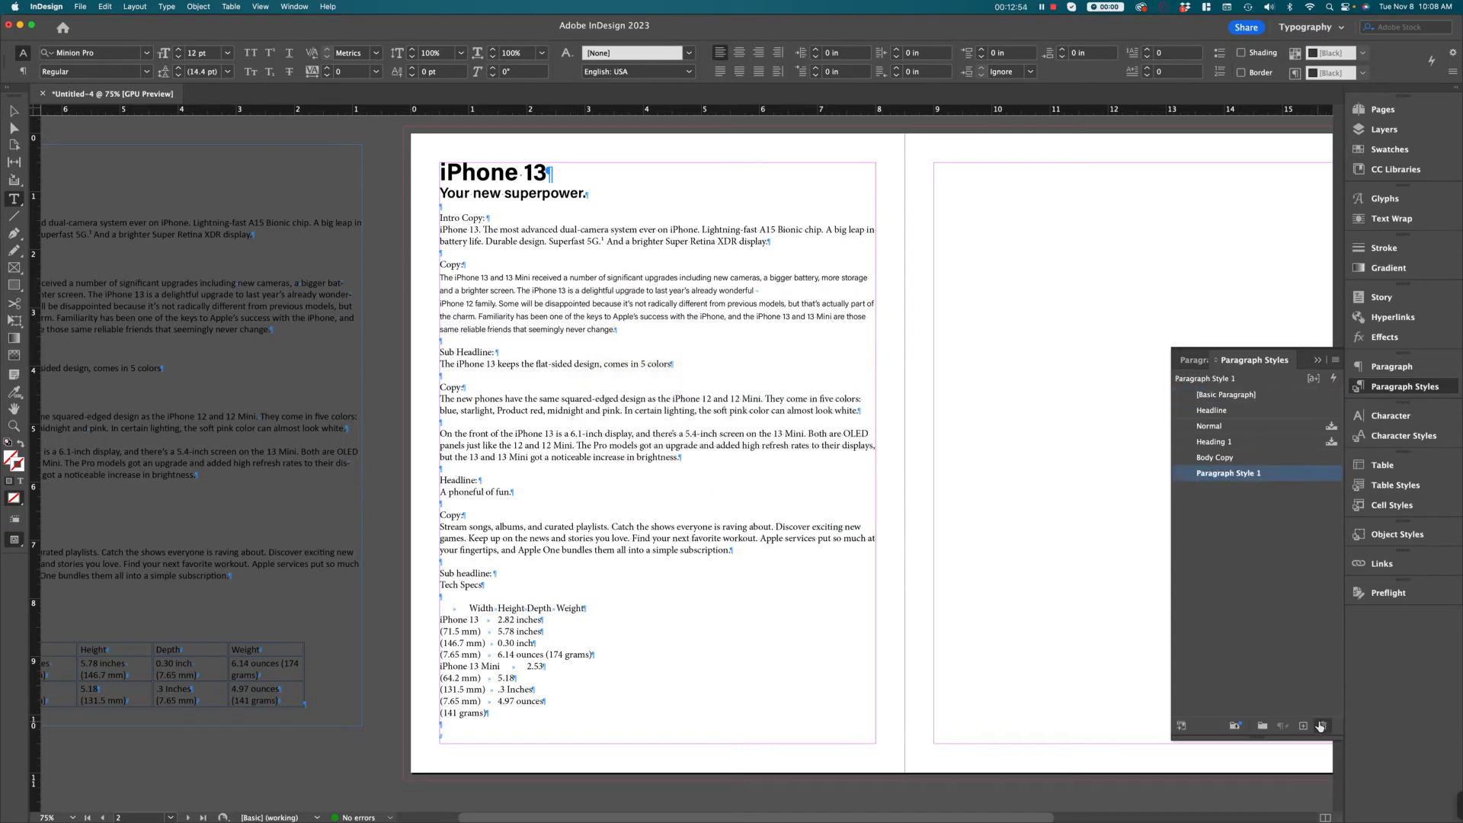
click(1321, 725)
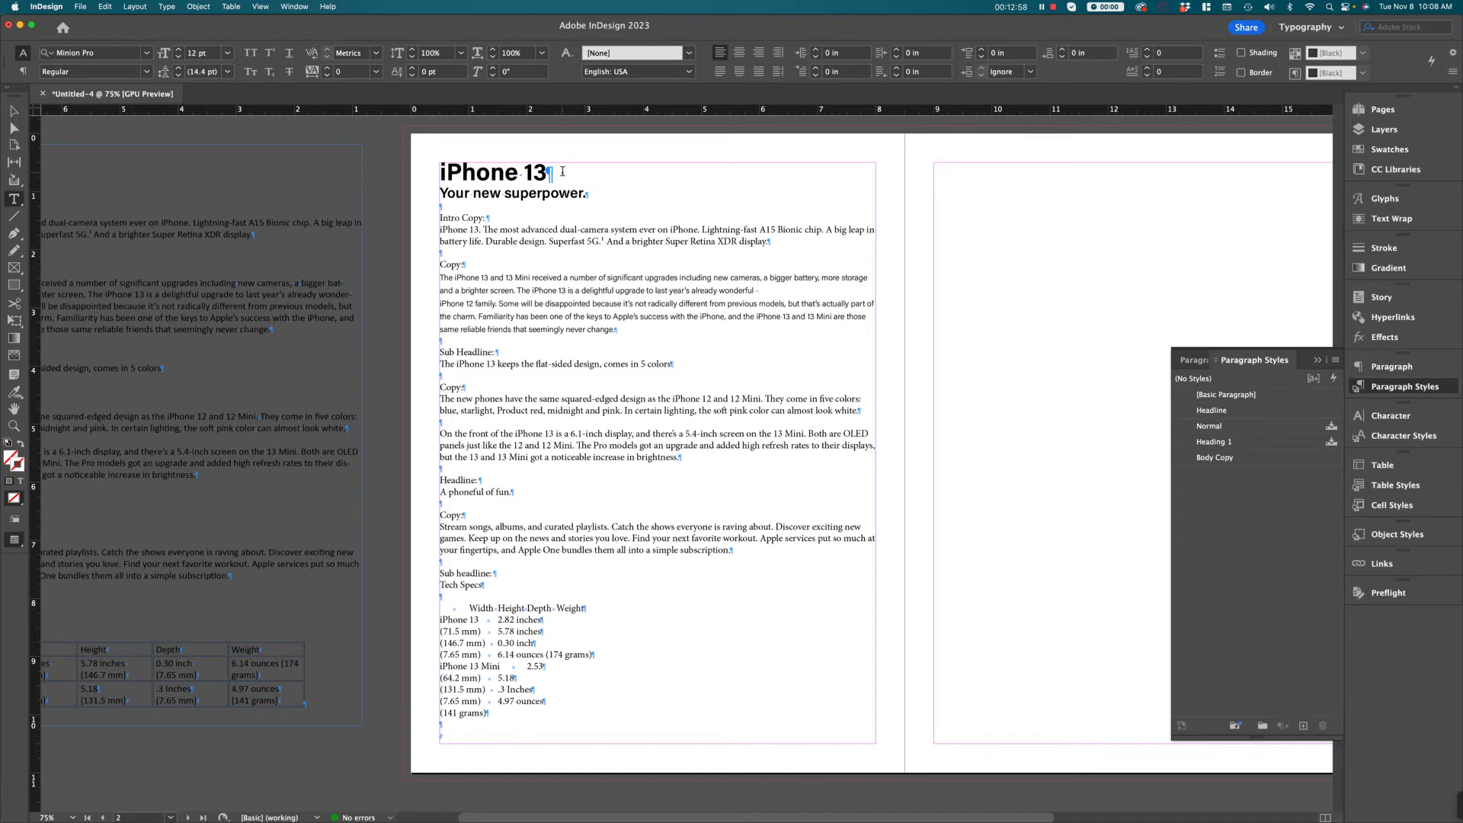
Step: From the "iPhone 13" title, create a new paragraph style named "SubHead" based on the Headline style
click(1212, 410)
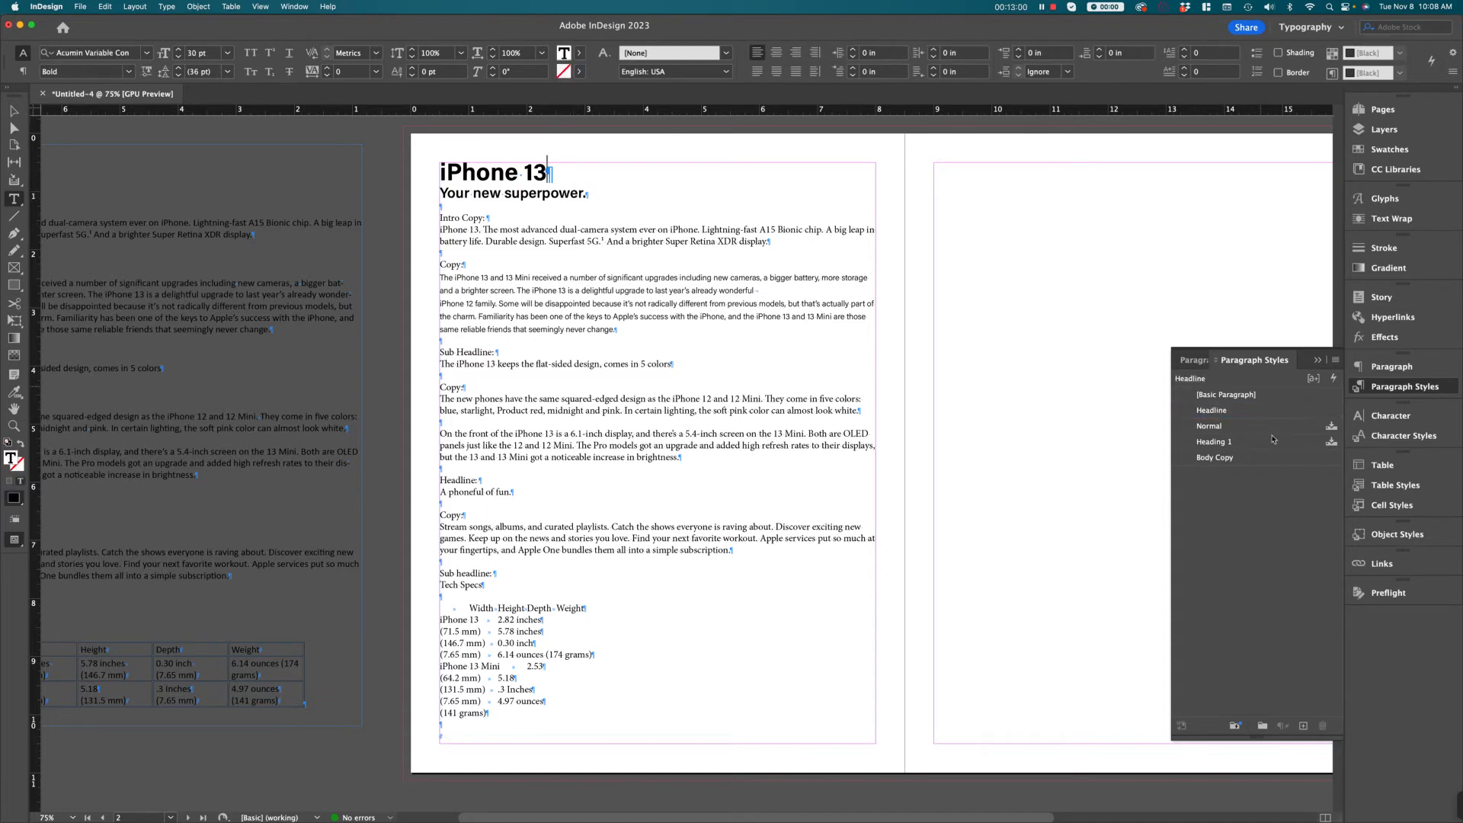
click(1304, 727)
double_click(1231, 474)
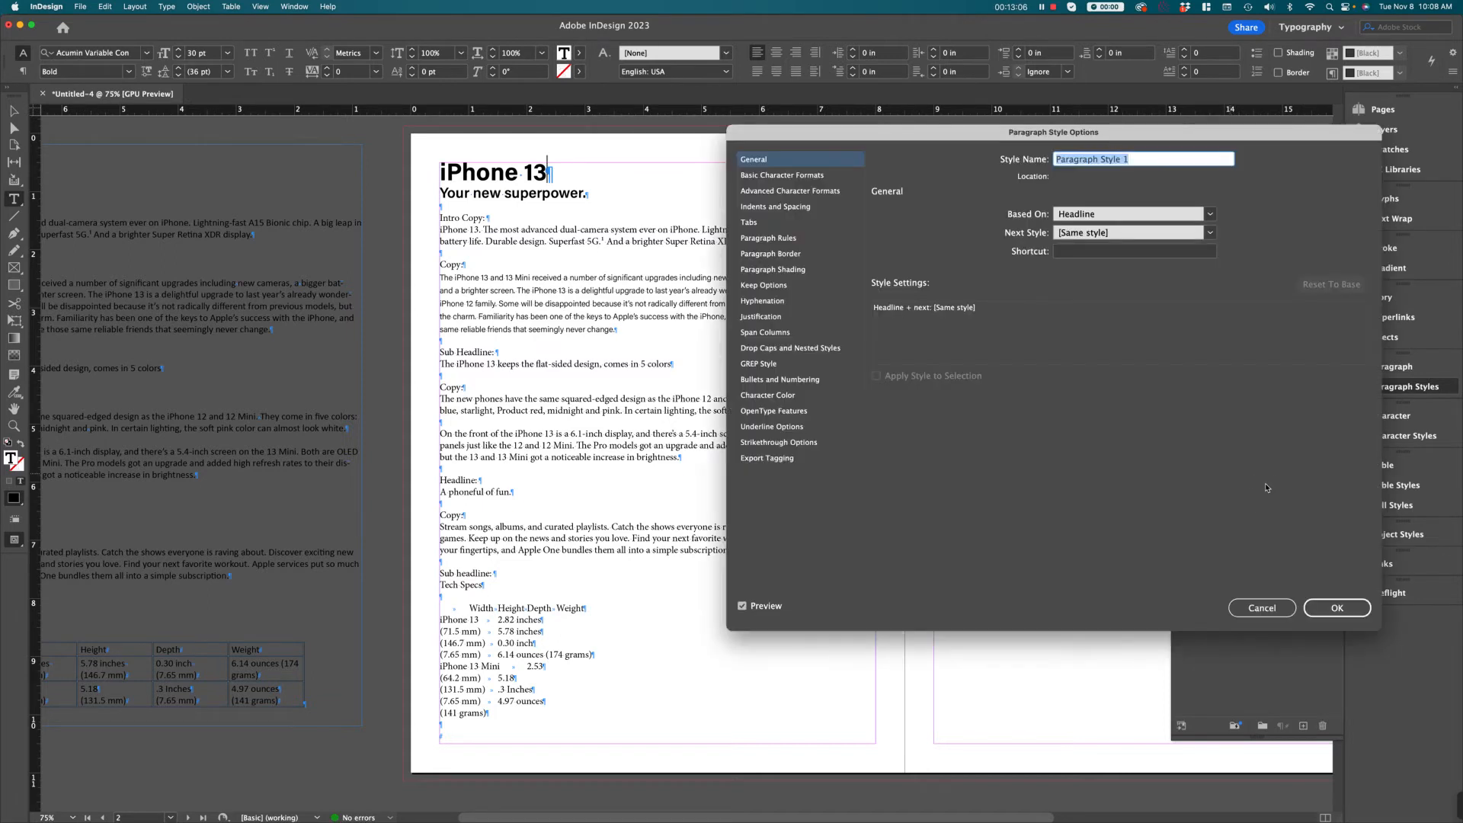
text(SubHead)
Step: Set the SubHead style's font size to 18 pt in its basic character formats and save the style
click(779, 177)
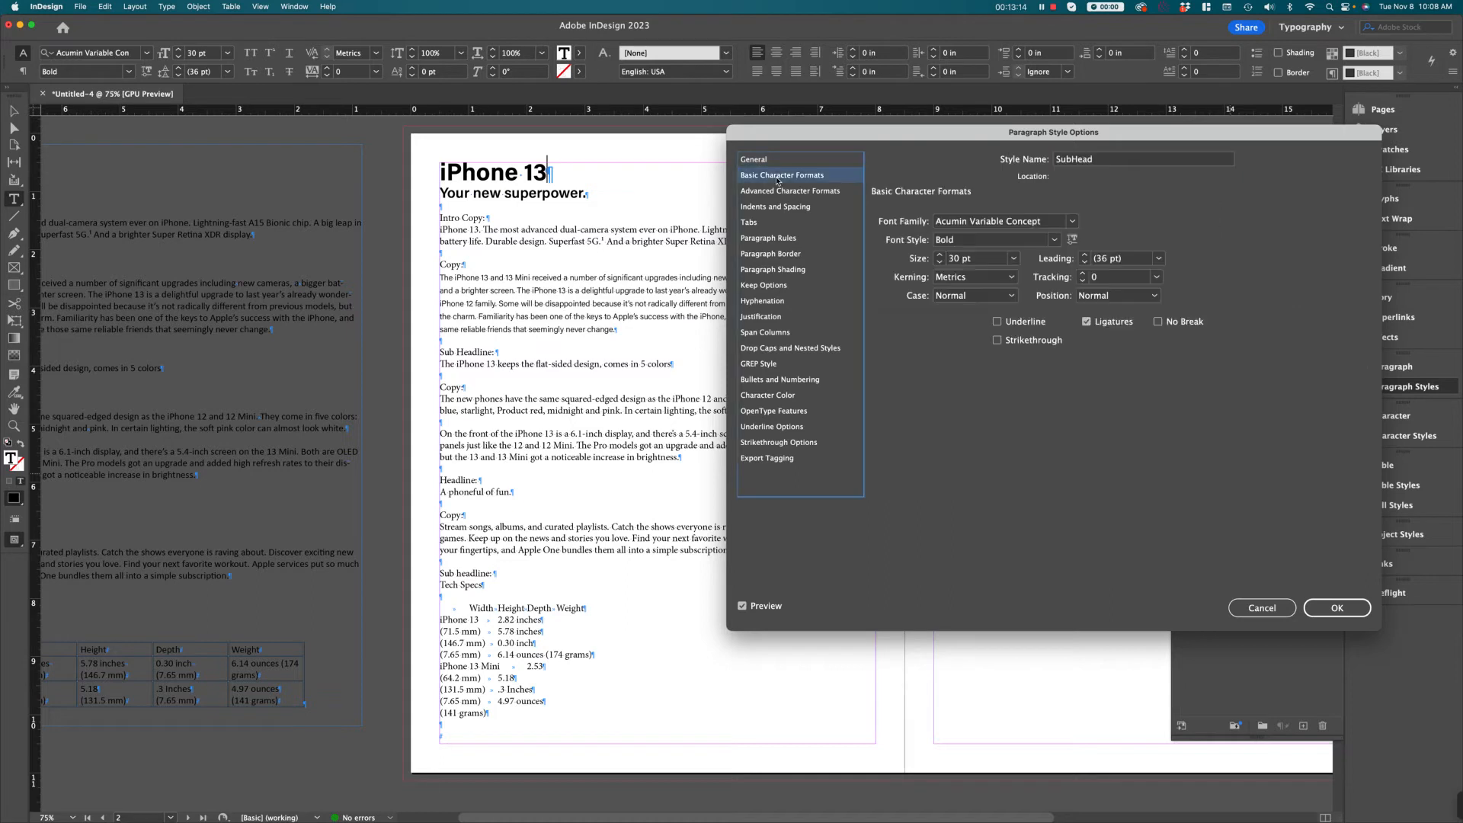
click(1015, 259)
click(965, 379)
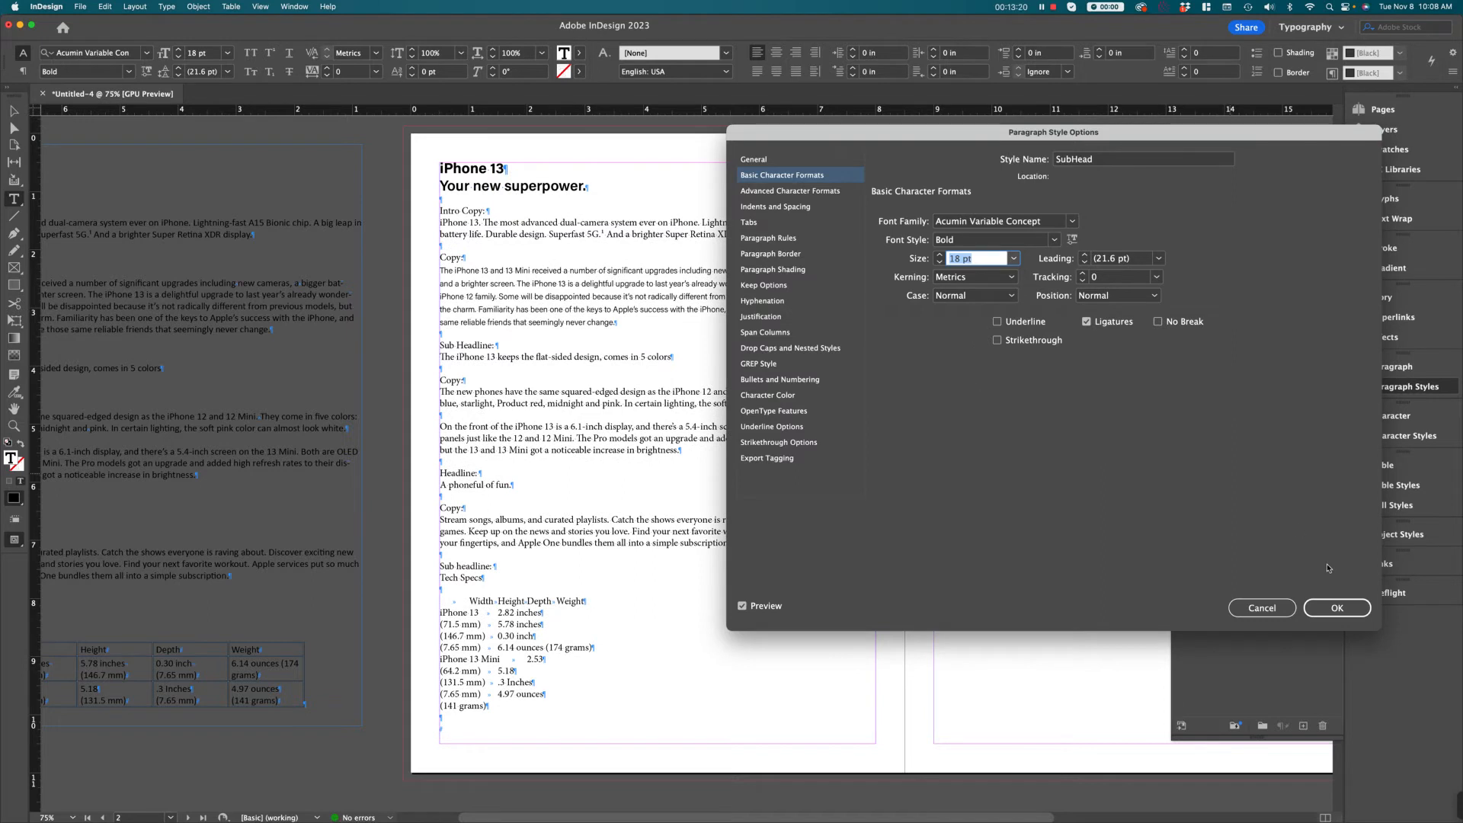
click(1343, 614)
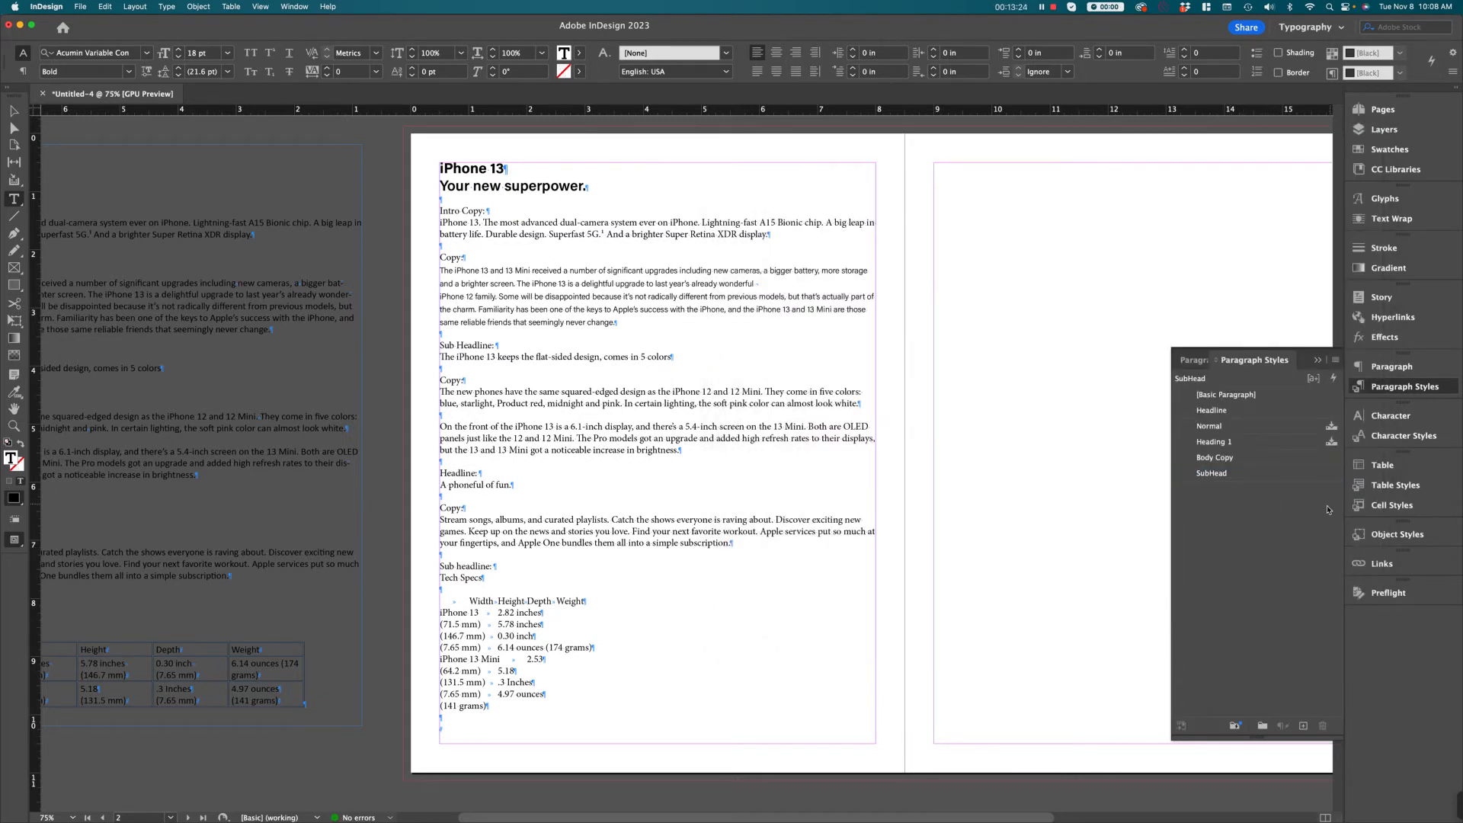
Step: Apply the Headline style to the "iPhone 13" title and the SubHead style to the "Your new superpower." line
drag(456, 169, 487, 171)
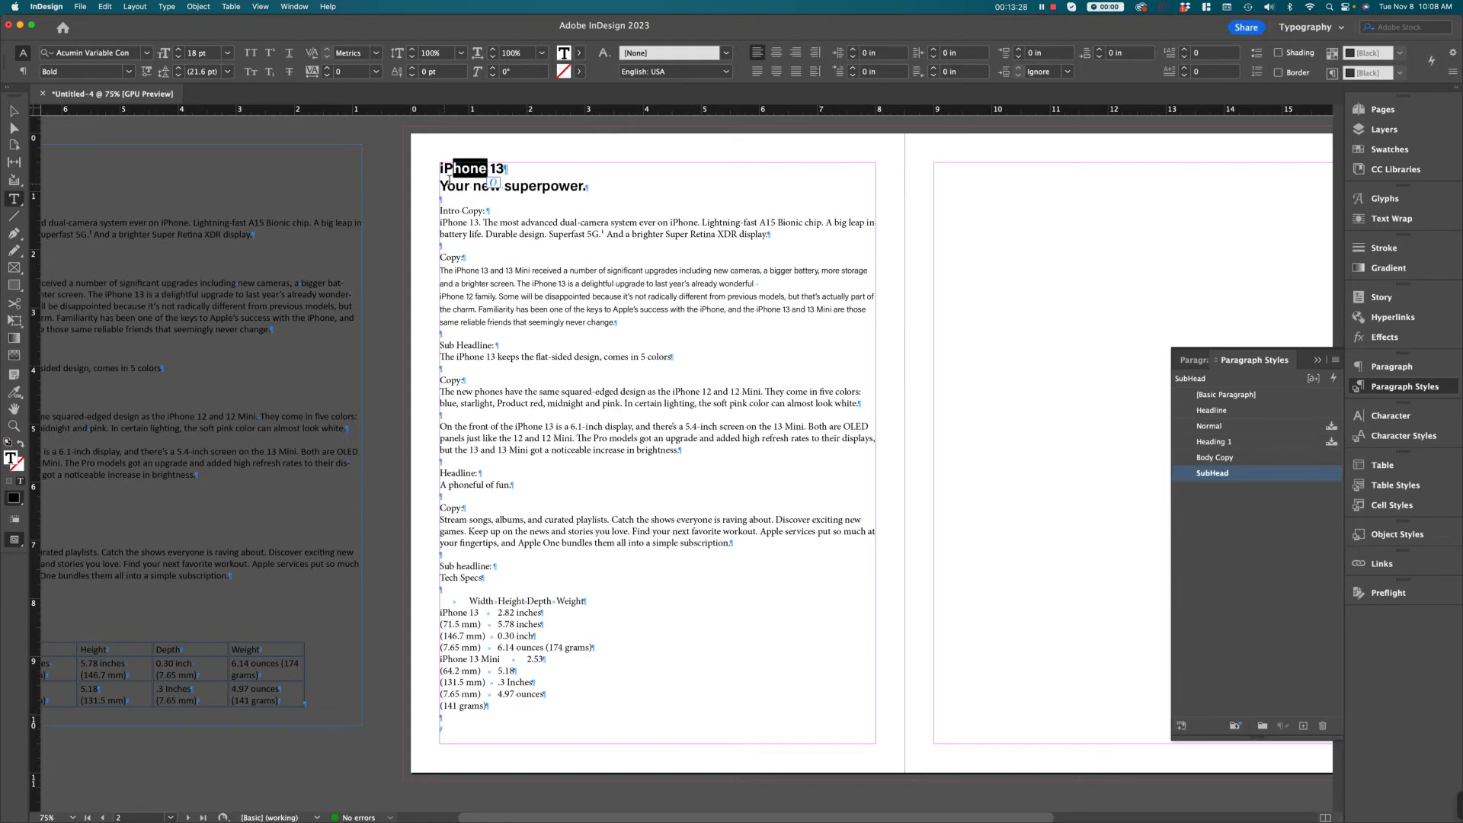
click(1244, 412)
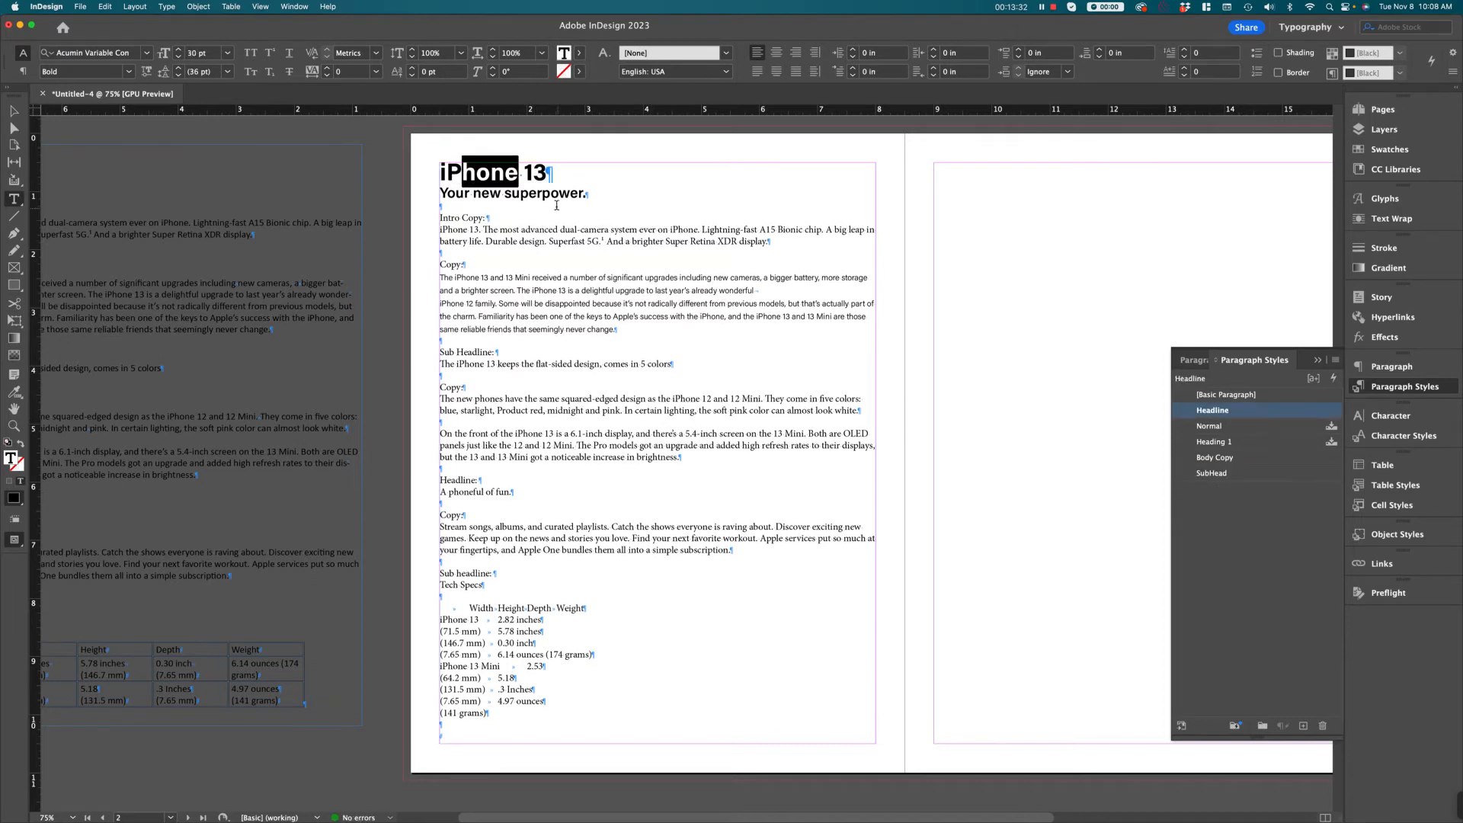
drag(465, 193, 543, 194)
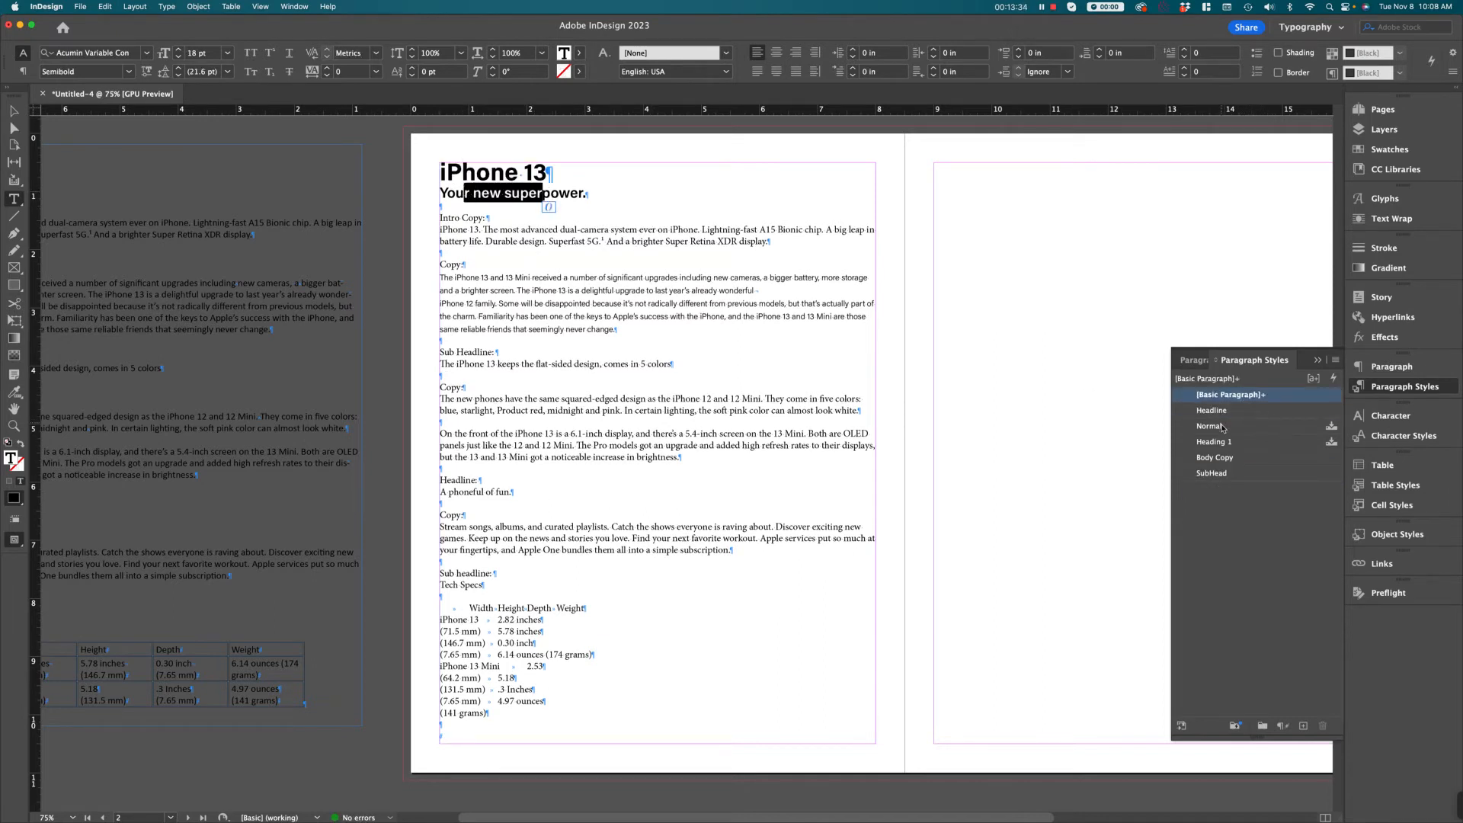
click(1271, 473)
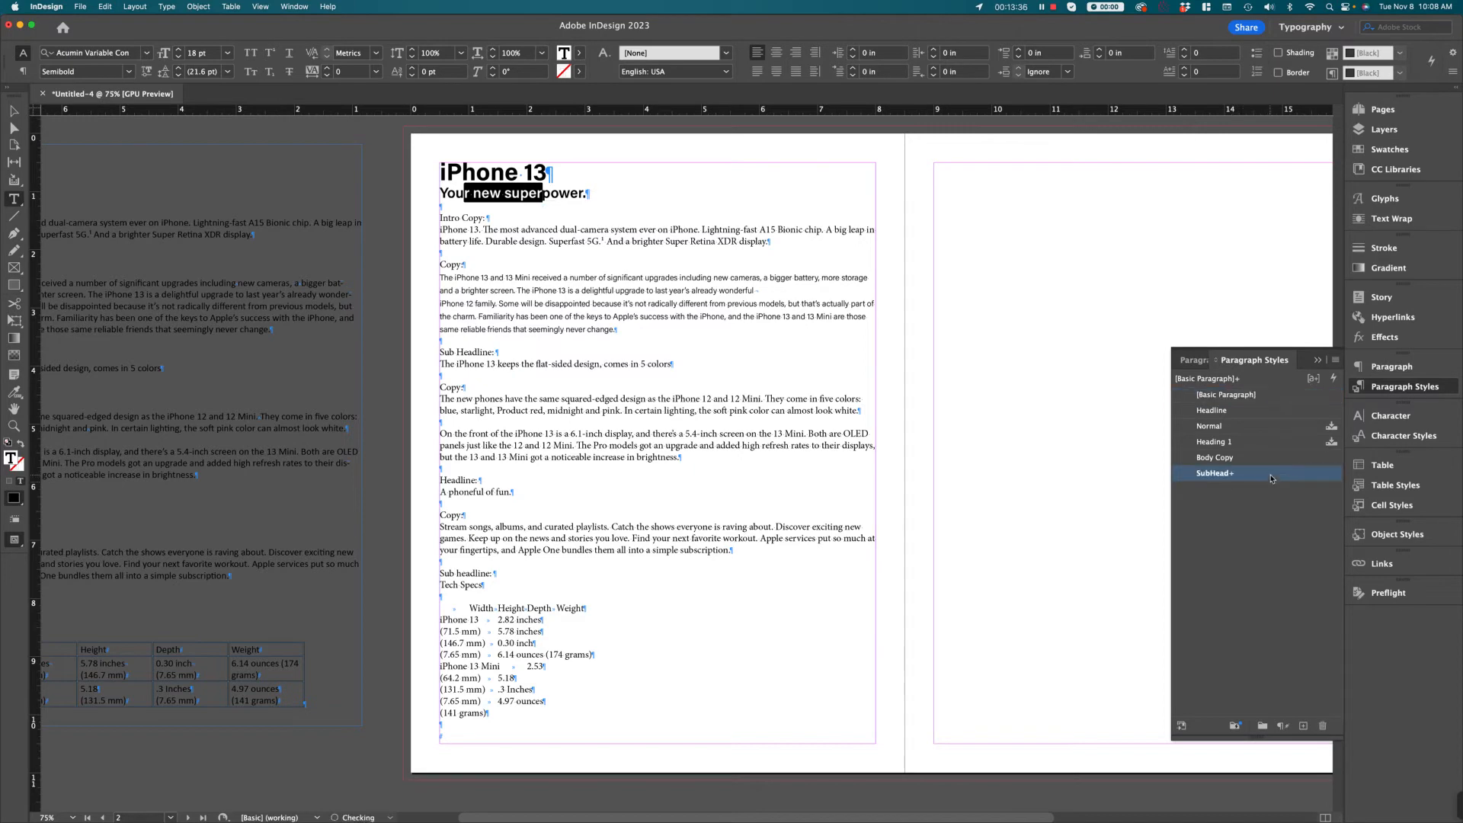
Step: Clear the formatting overrides on the selected text in the "Your new superpower." line, keeping the SubHead style
click(1271, 473)
double_click(1303, 476)
click(1314, 507)
click(1300, 477)
click(1293, 514)
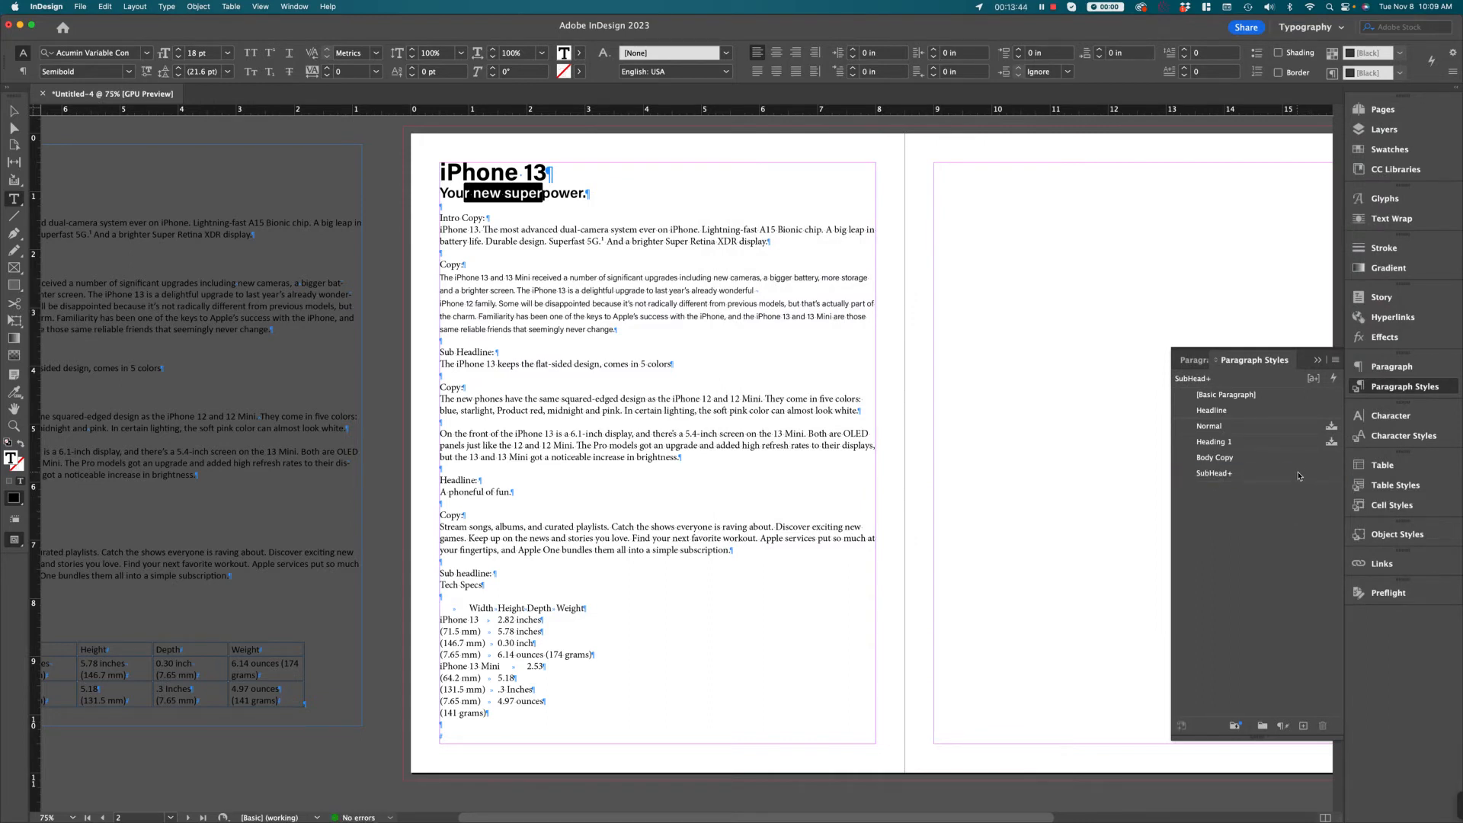
click(1299, 476)
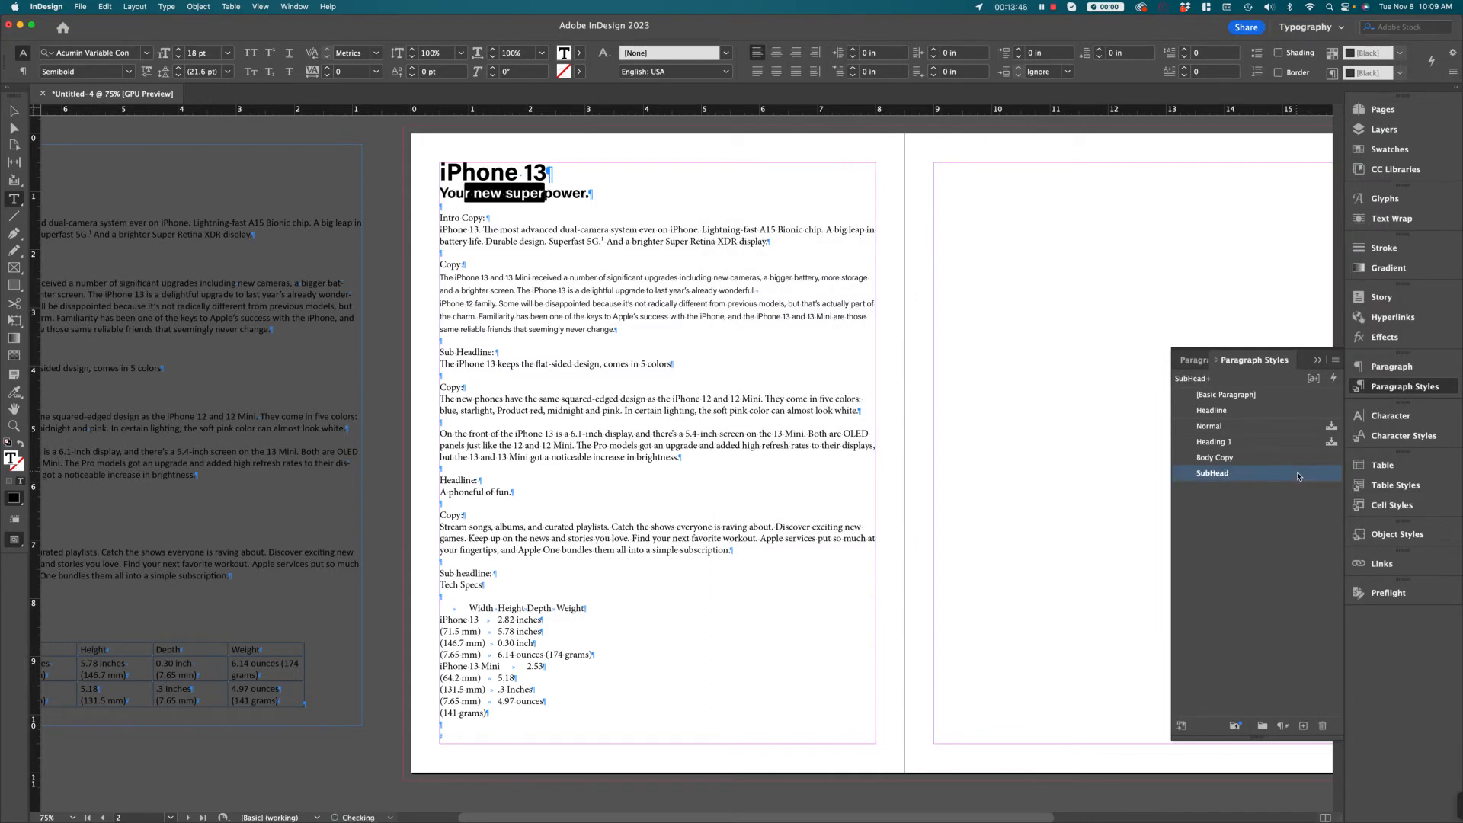
Step: Move the Headline style directly above SubHead in the list of paragraph styles
click(453, 194)
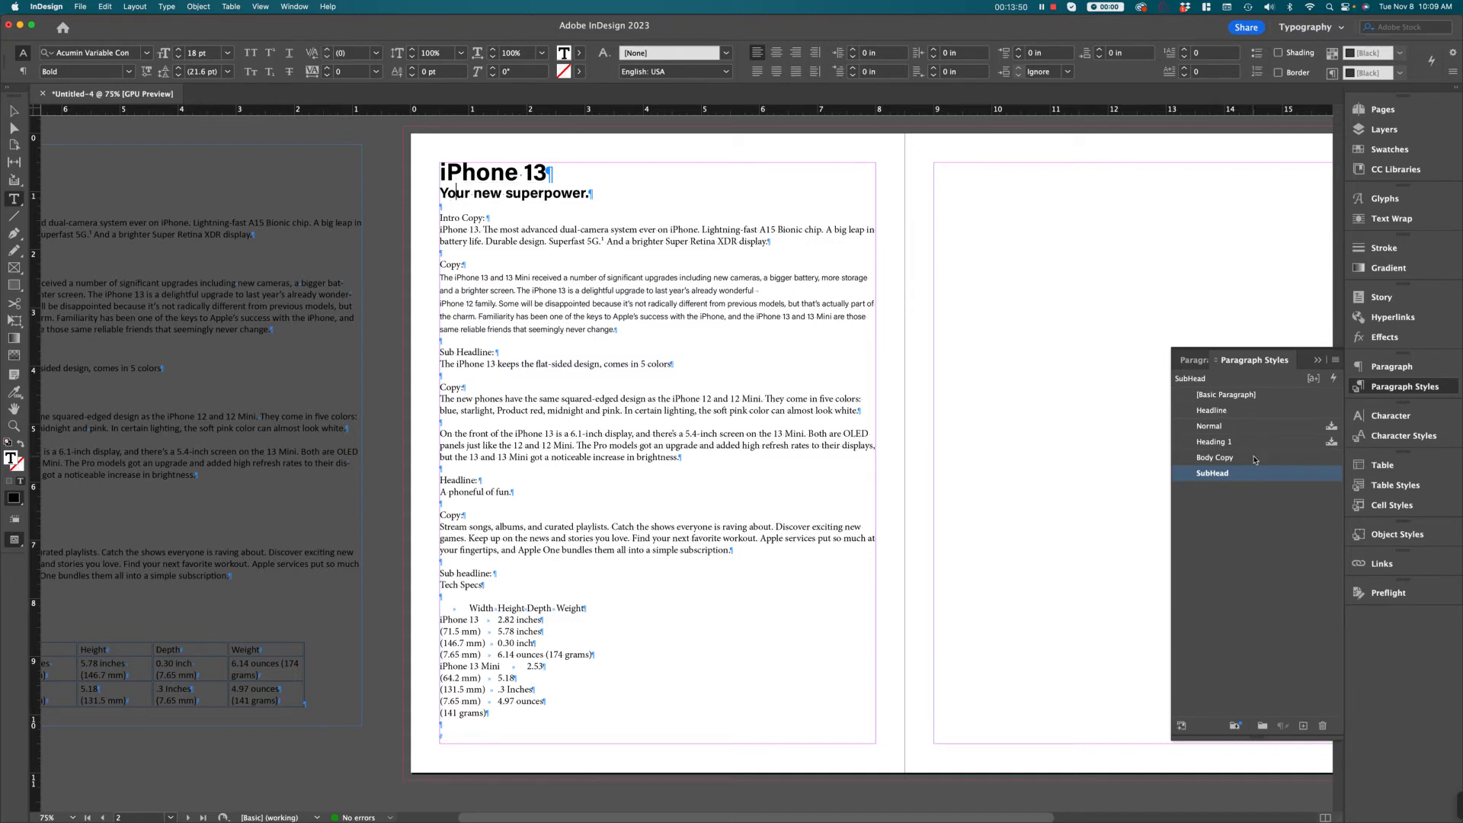
drag(1238, 411, 1245, 467)
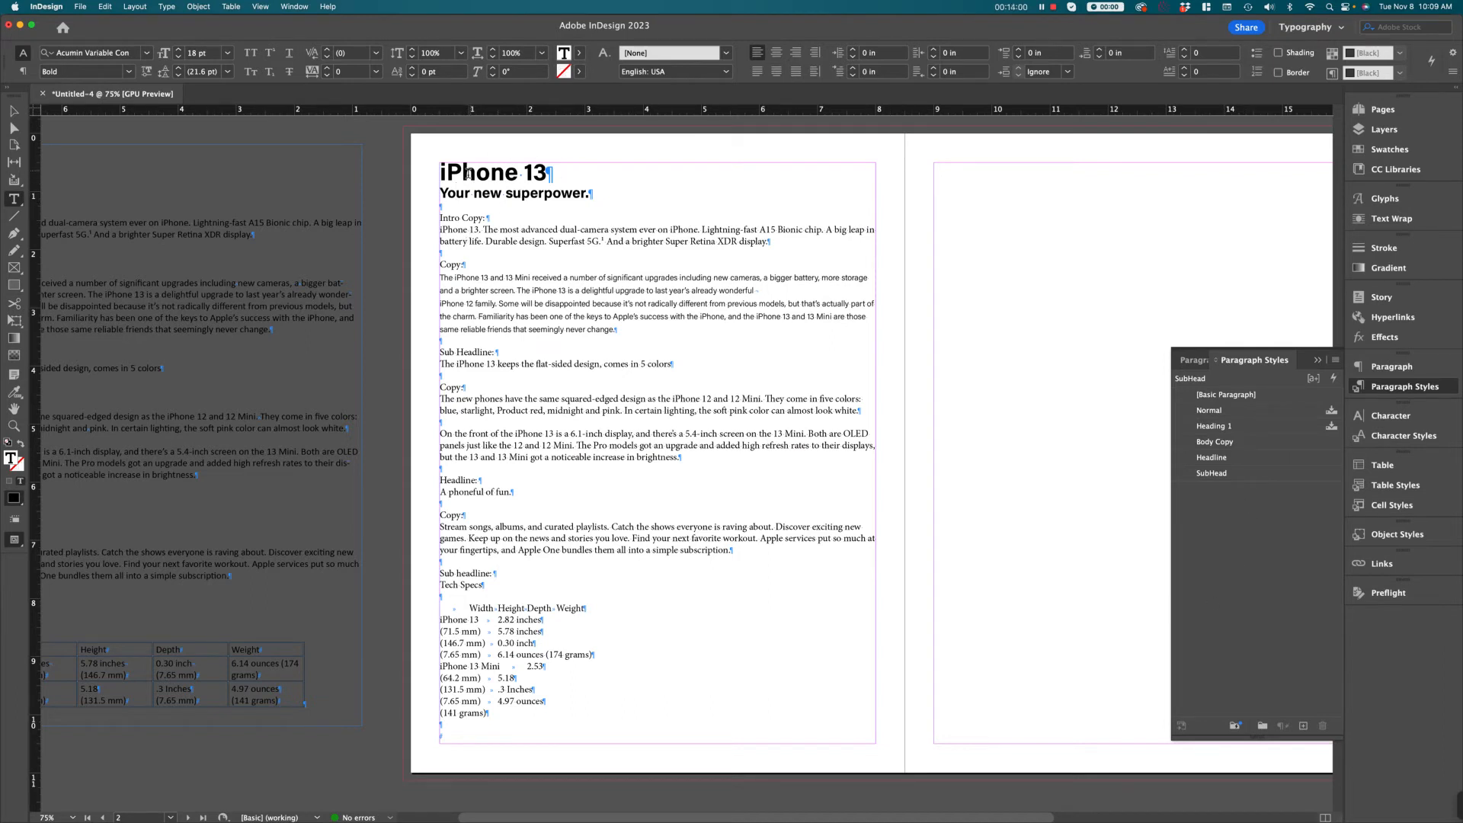
Step: Try Alternate Gothic No1 D as the Headline style's font family and cancel the change
double_click(1287, 465)
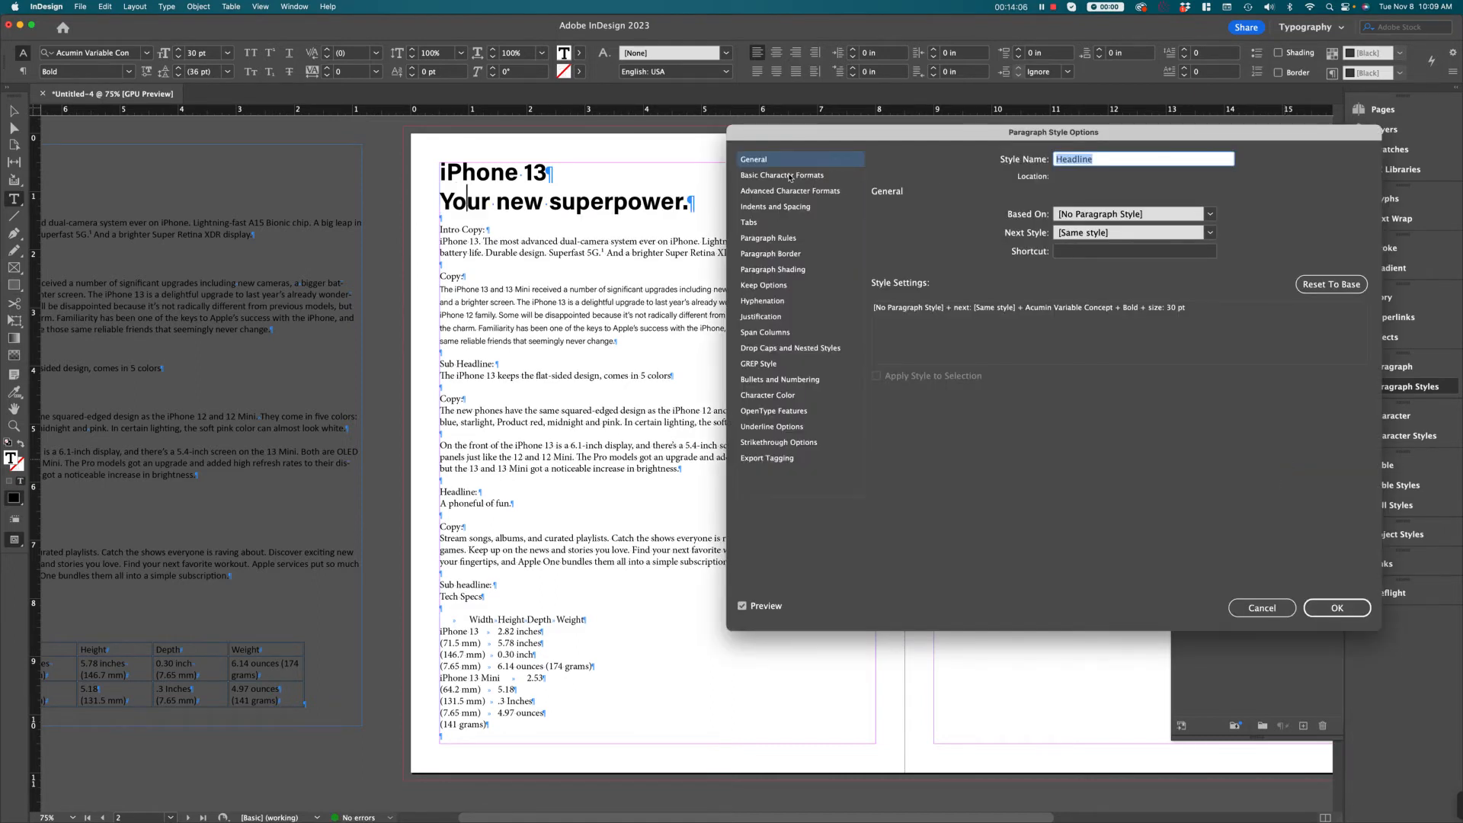
click(792, 176)
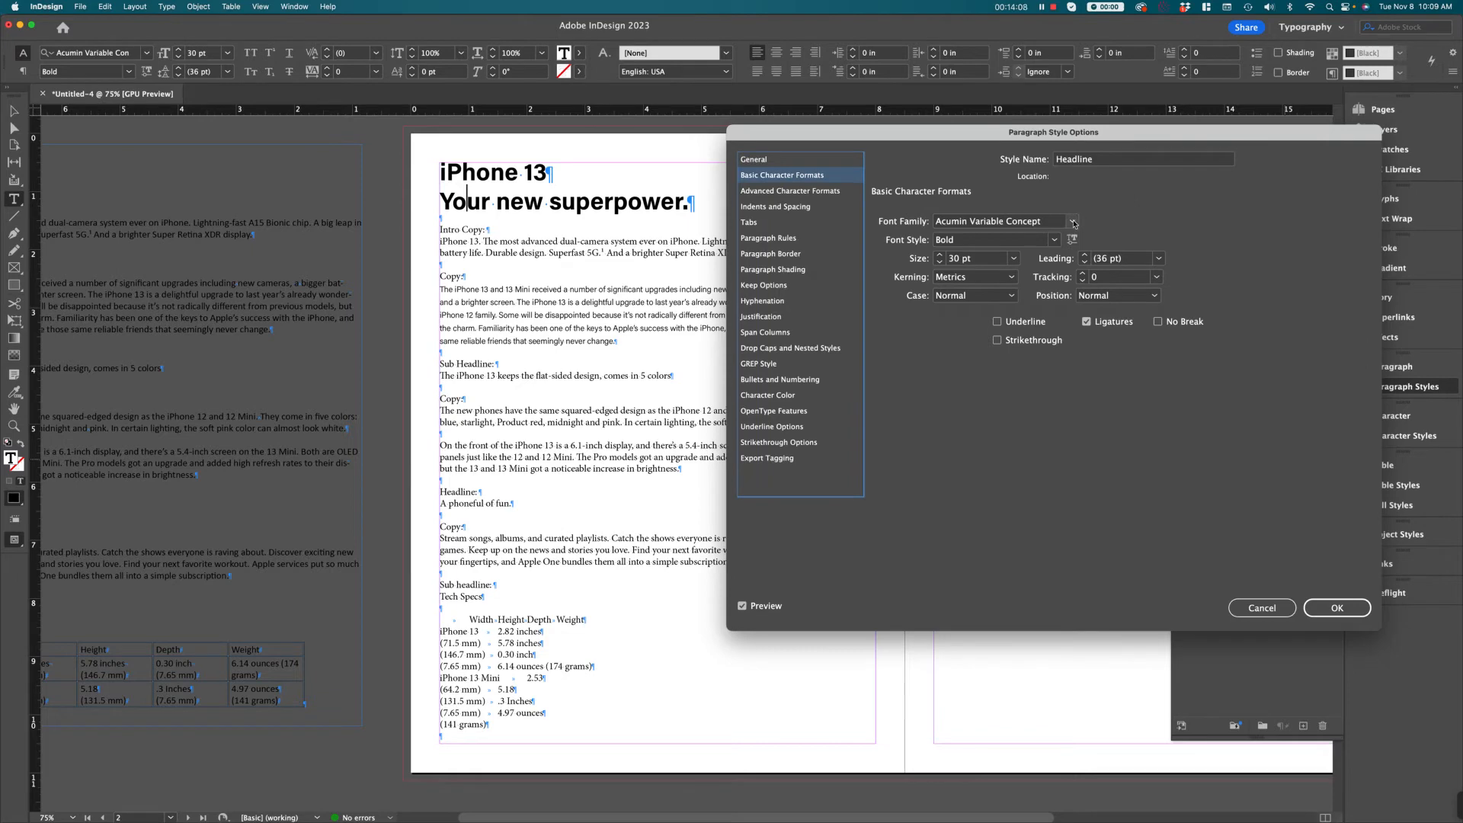
click(1071, 222)
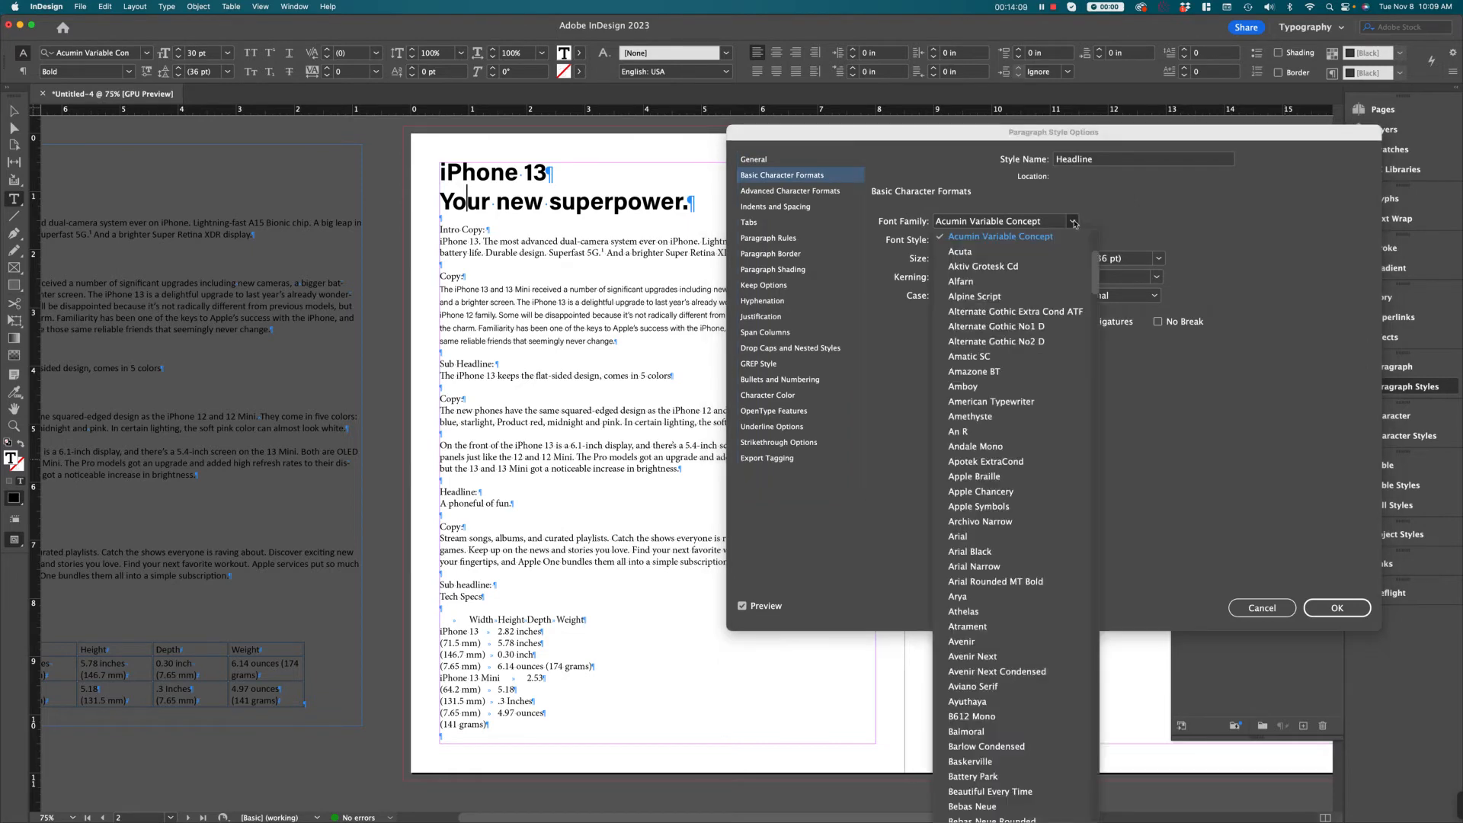
click(962, 328)
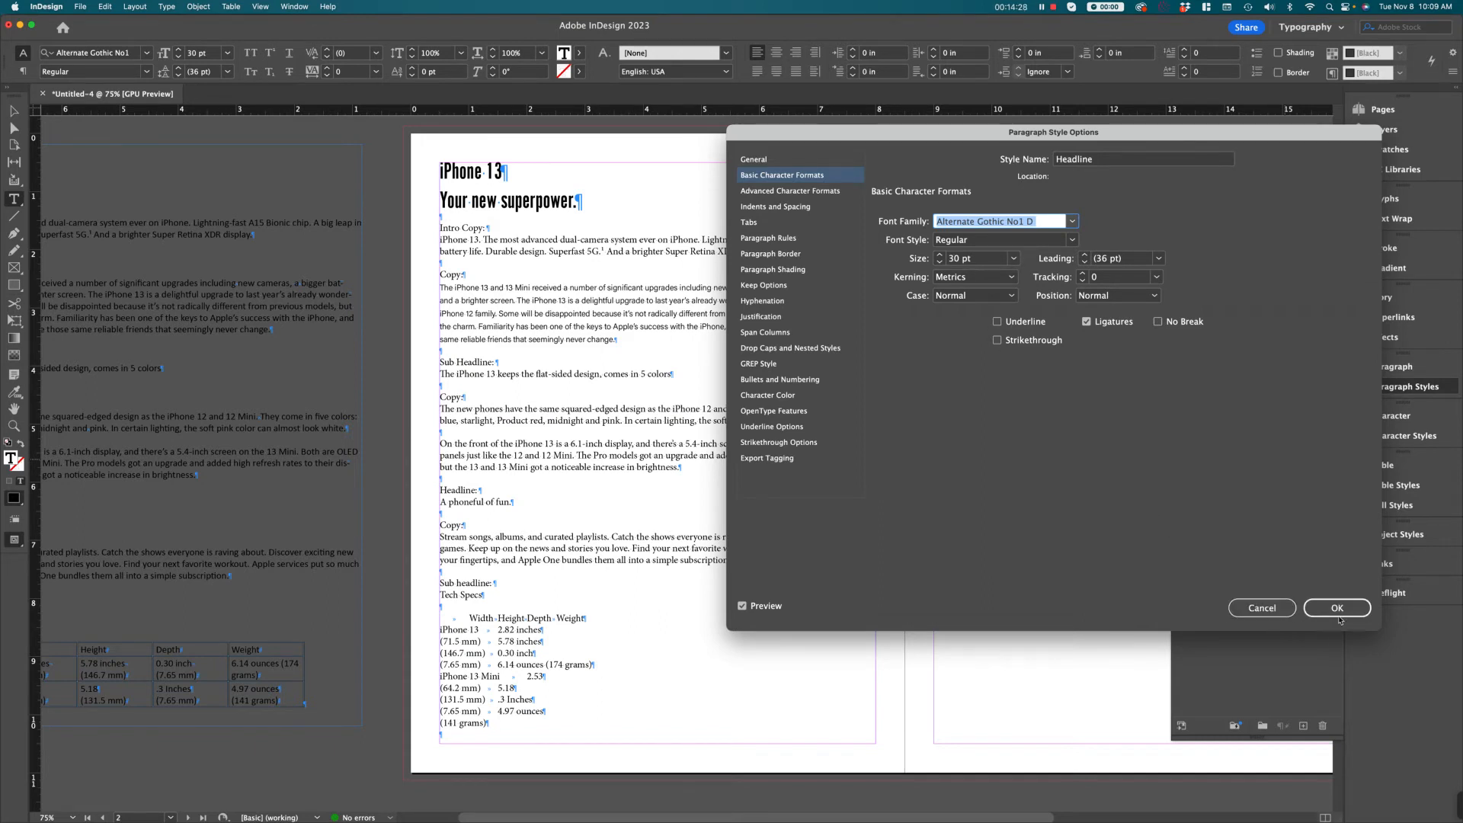
click(1276, 610)
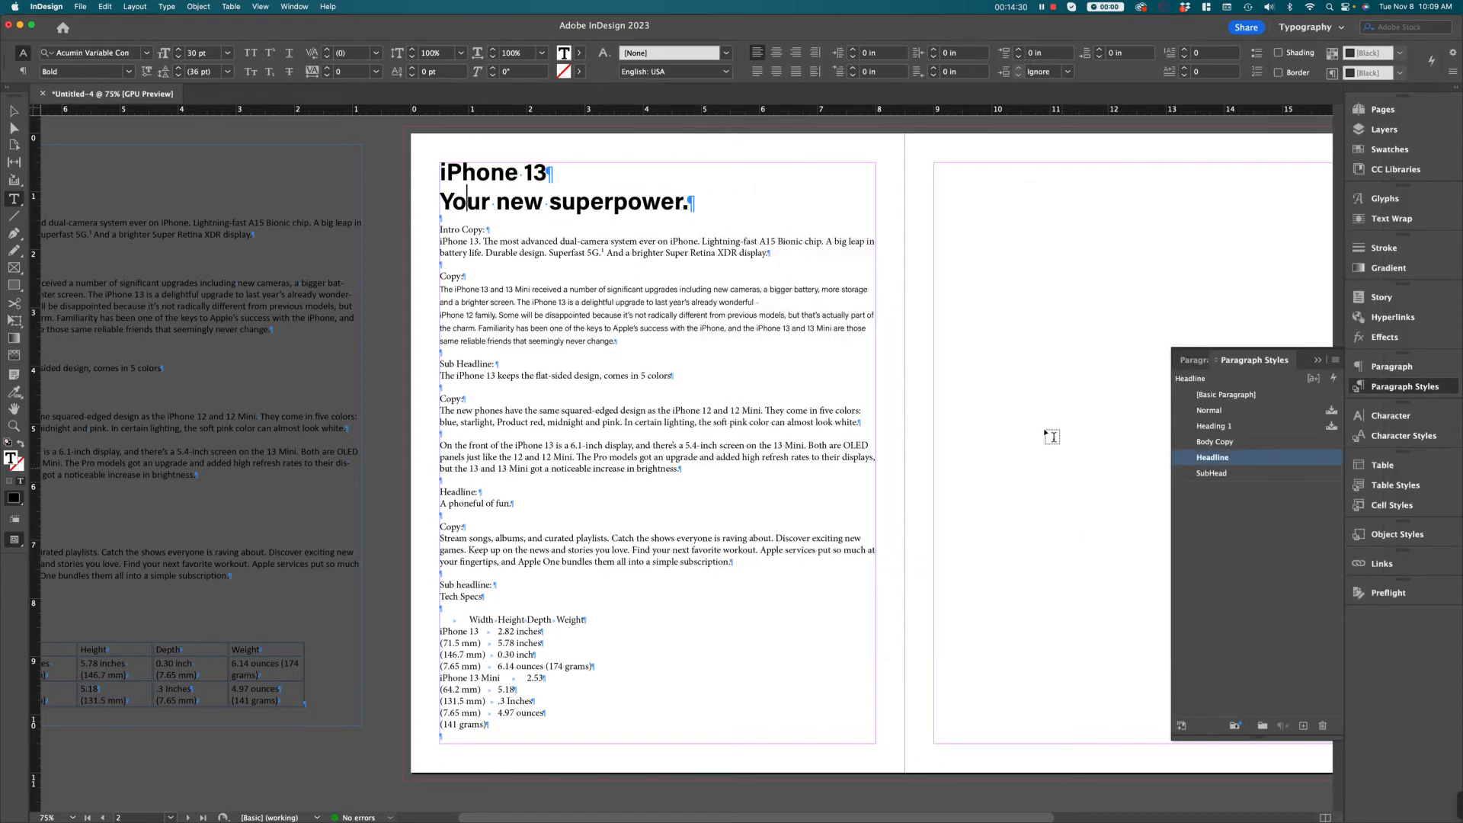
Step: Try the Headline style on the first Copy paragraph and return the paragraph to the Body Copy style
click(672, 318)
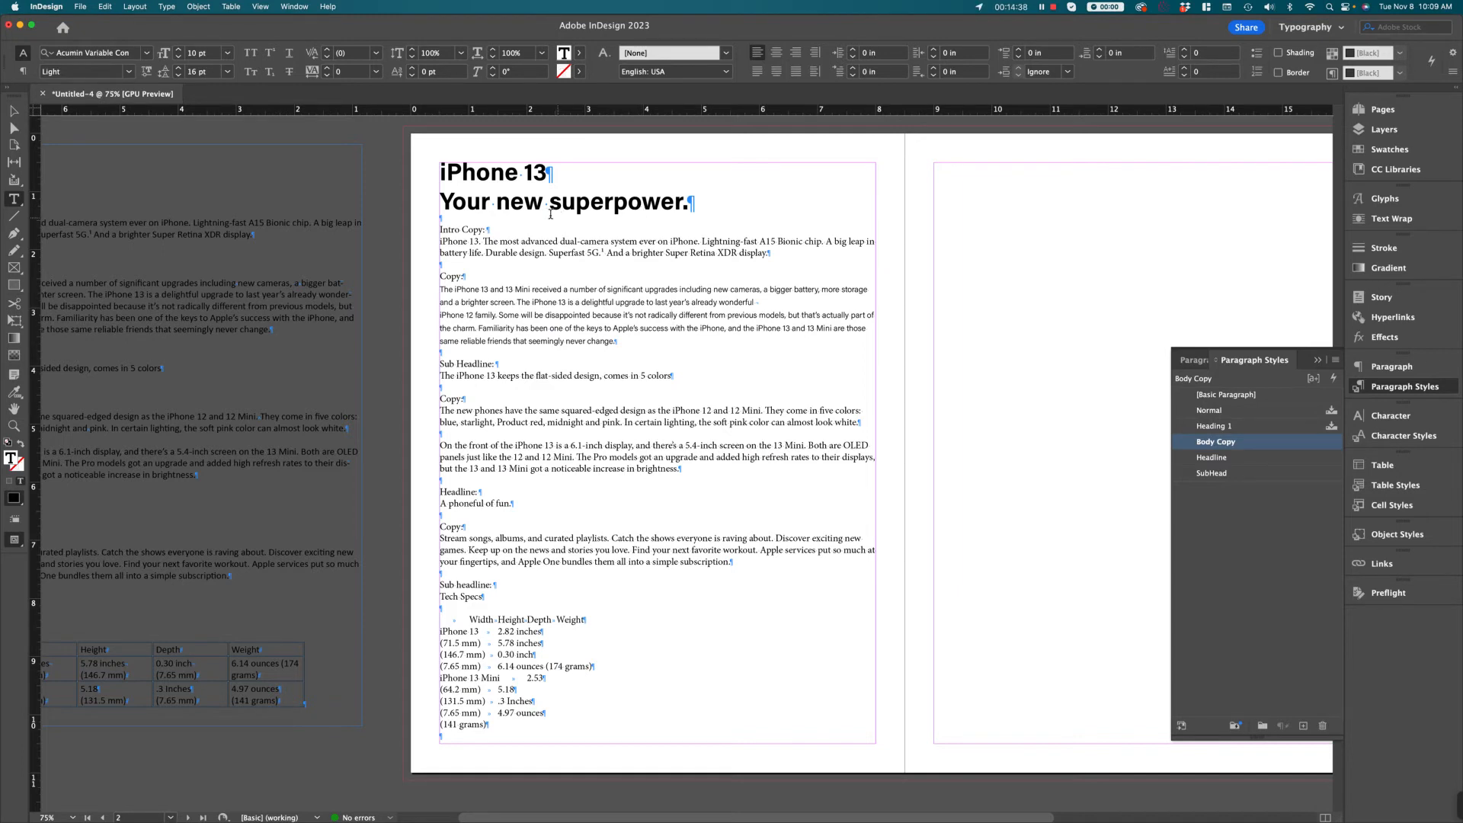
click(523, 202)
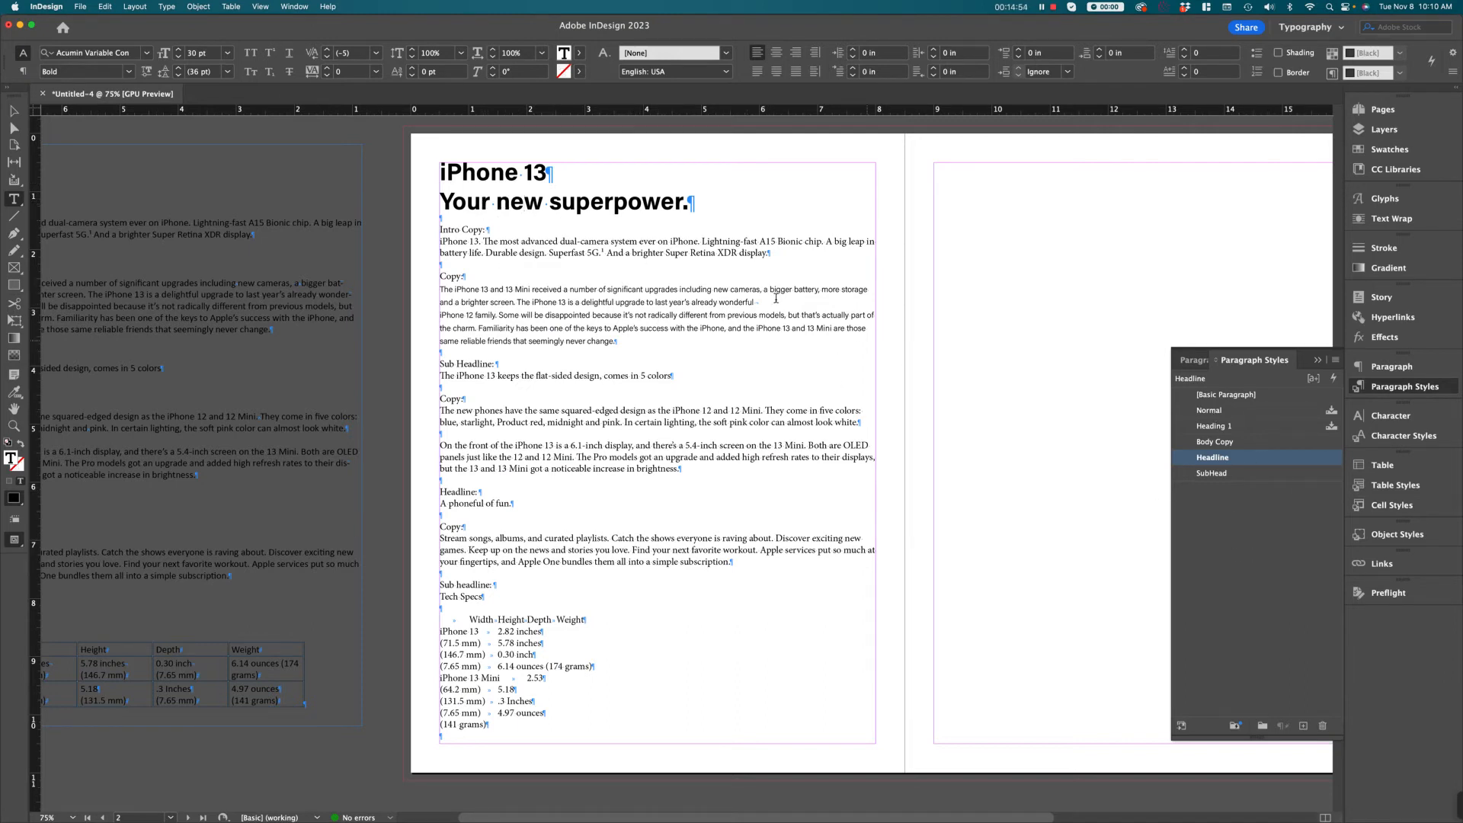
click(678, 303)
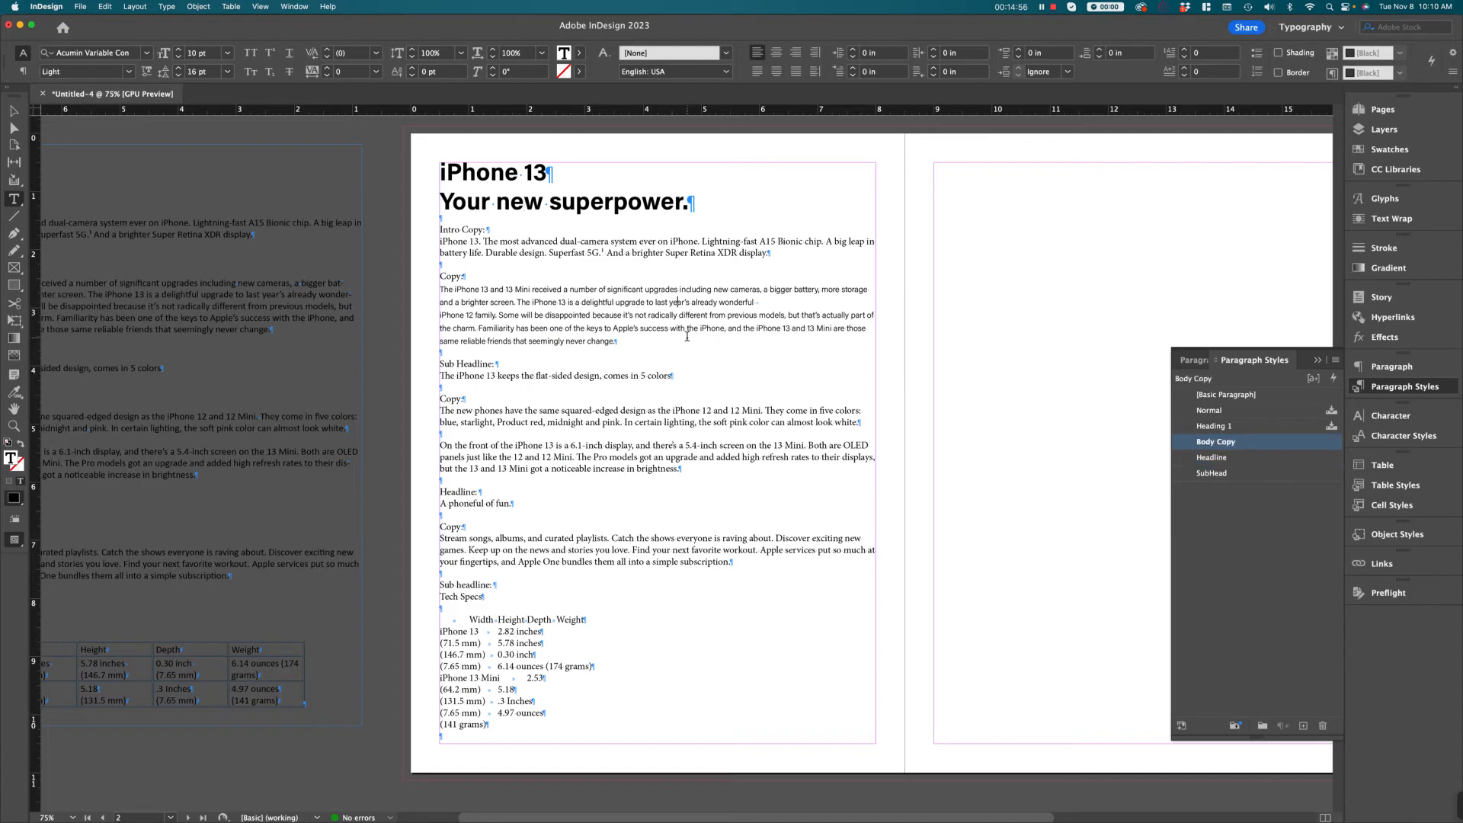
click(1288, 459)
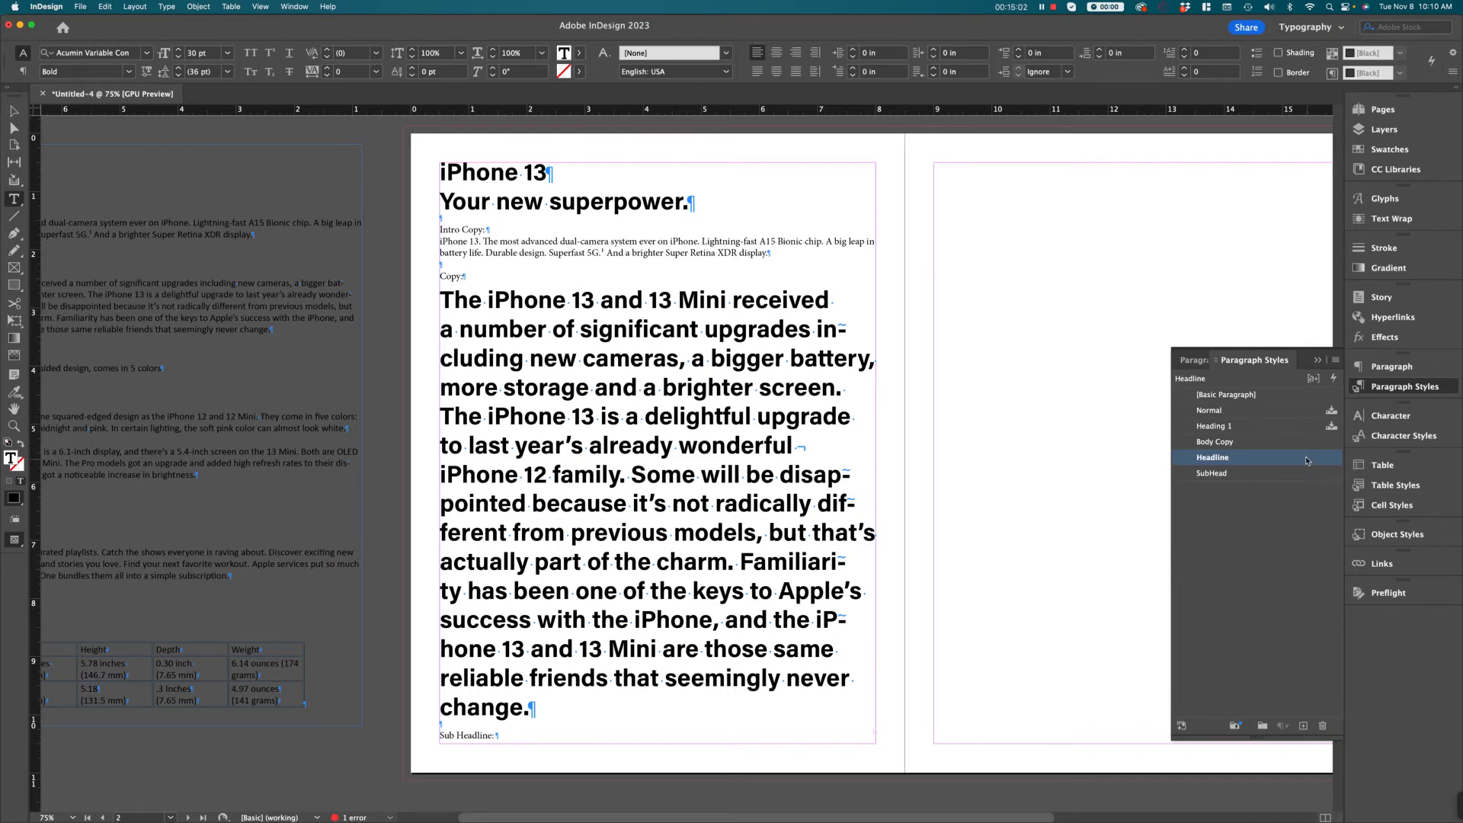
click(1281, 444)
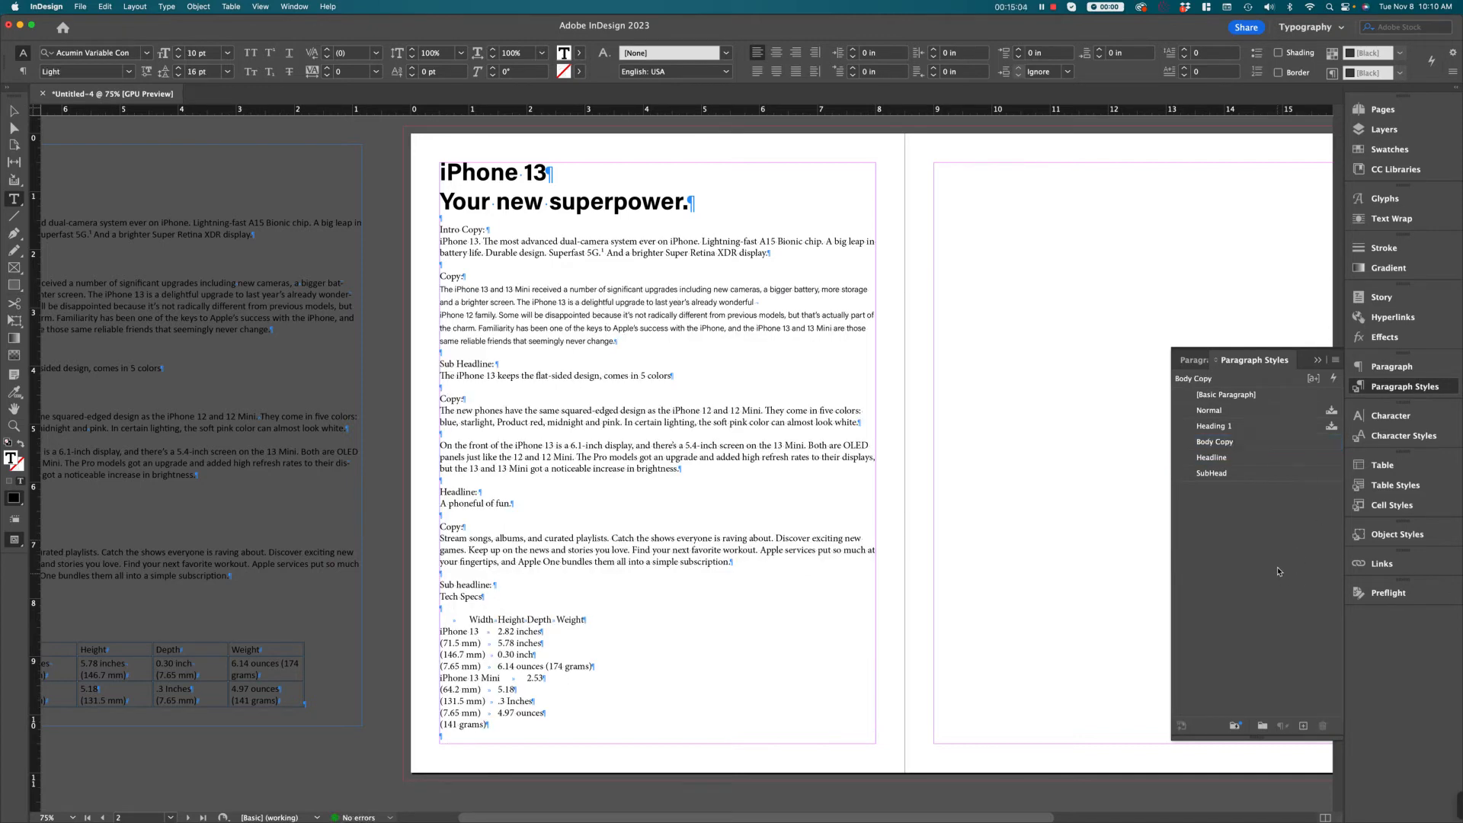
Step: Apply the SubHead style to the "Your new superpower." line again and deselect everything
click(457, 195)
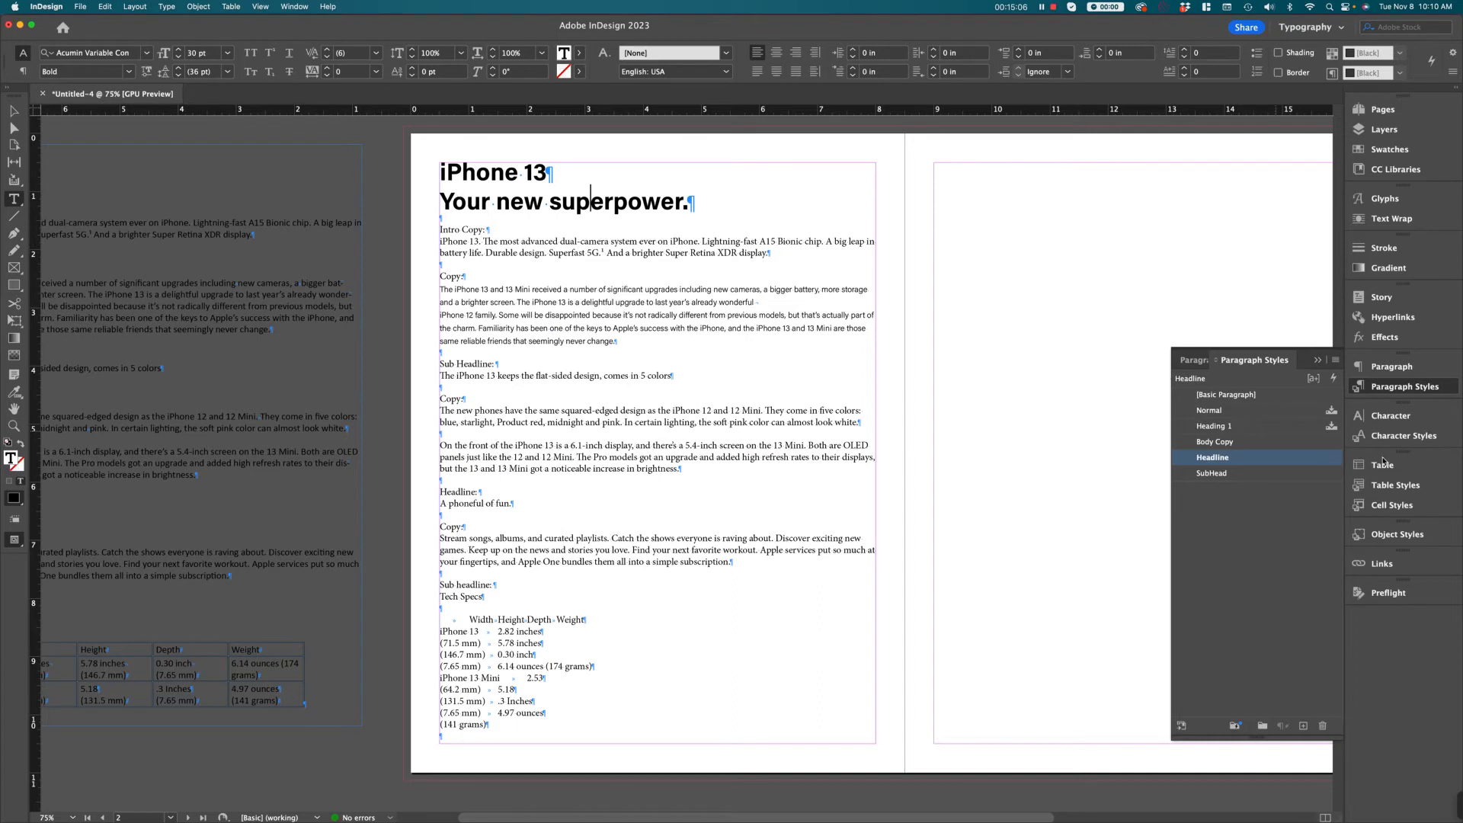
click(1291, 473)
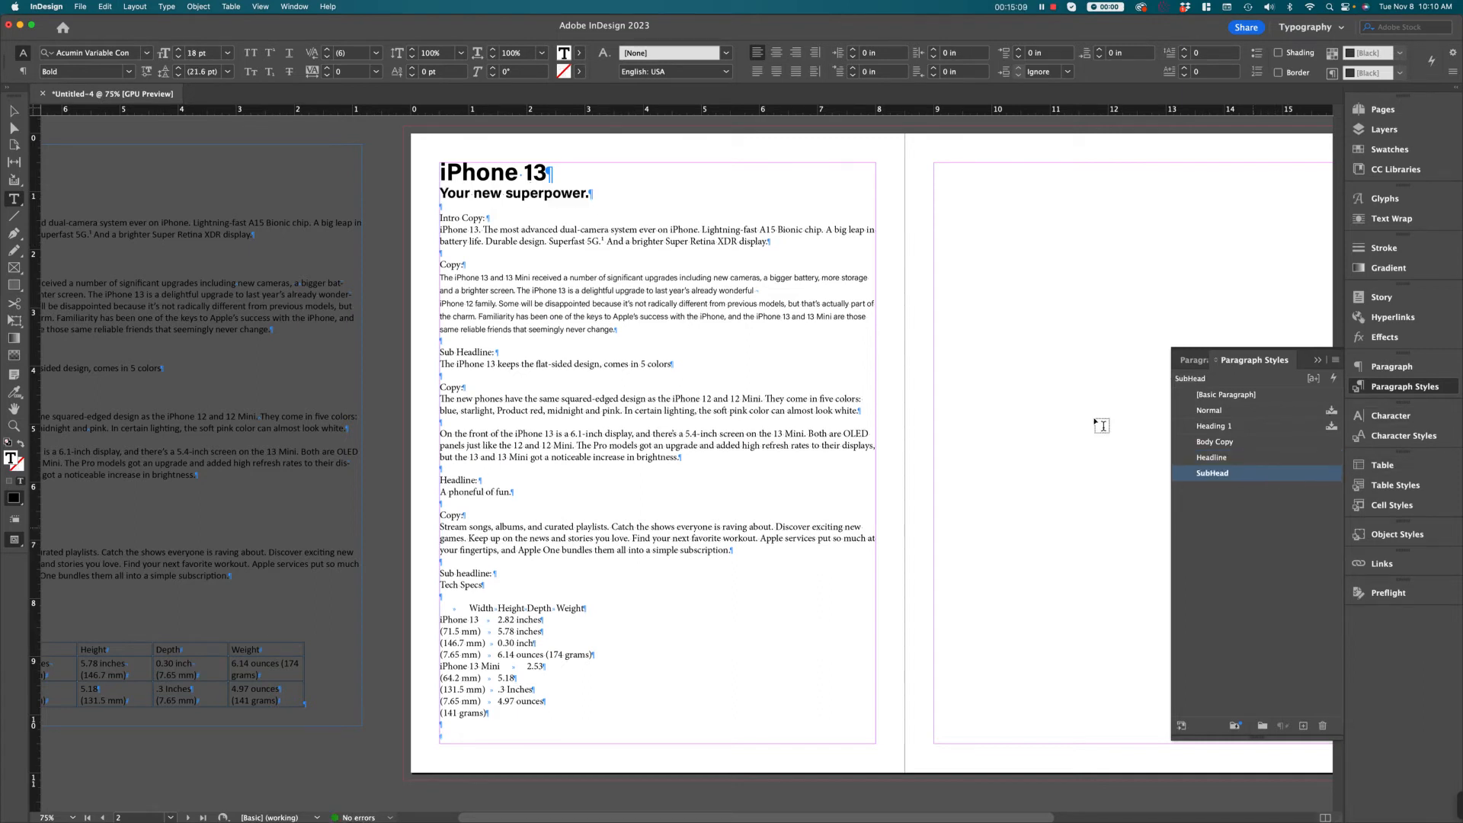
click(14, 111)
click(392, 136)
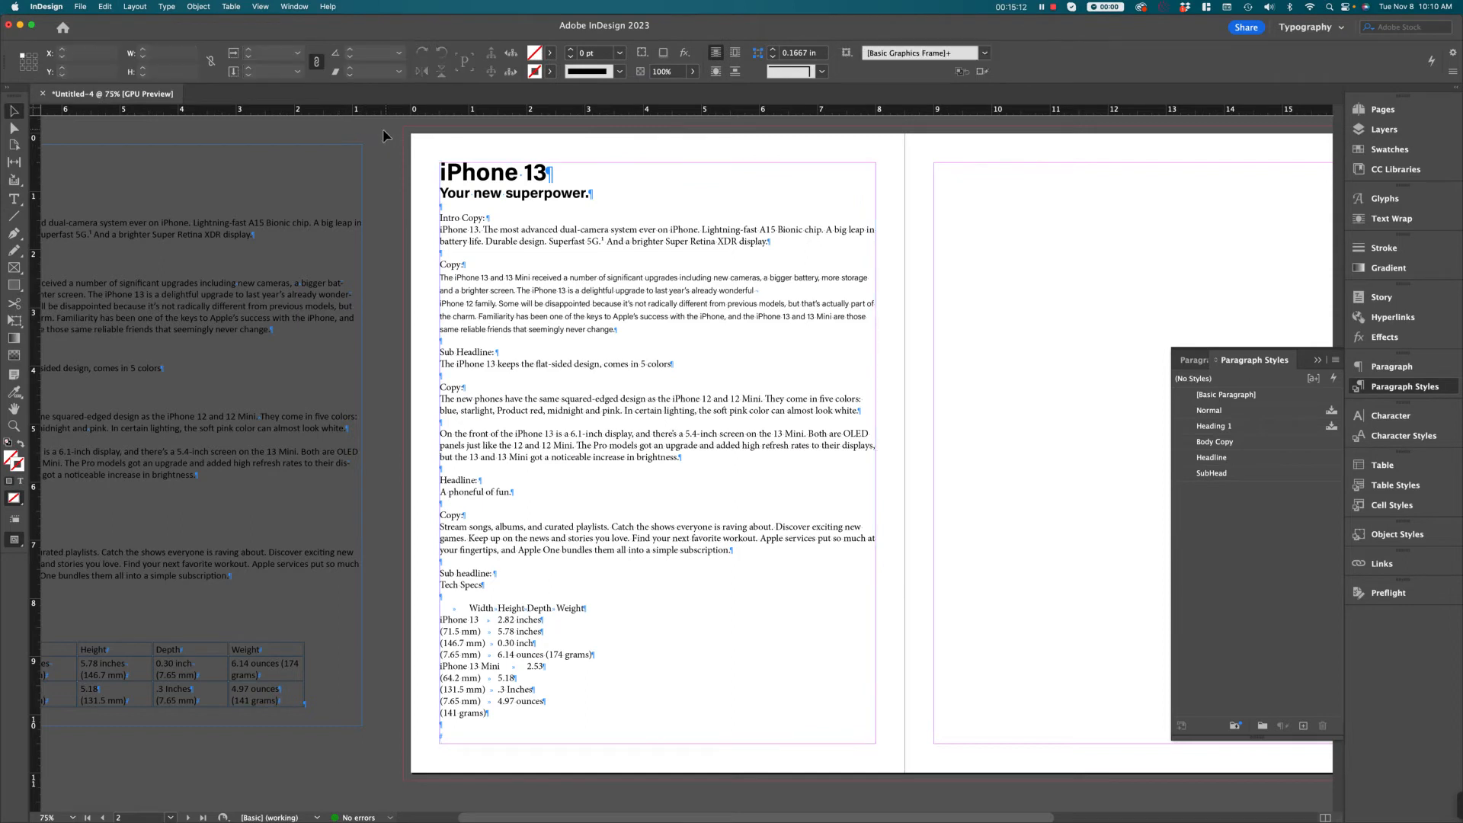
Step: Try American Typewriter as the Headline style's font family and cancel the change
click(488, 181)
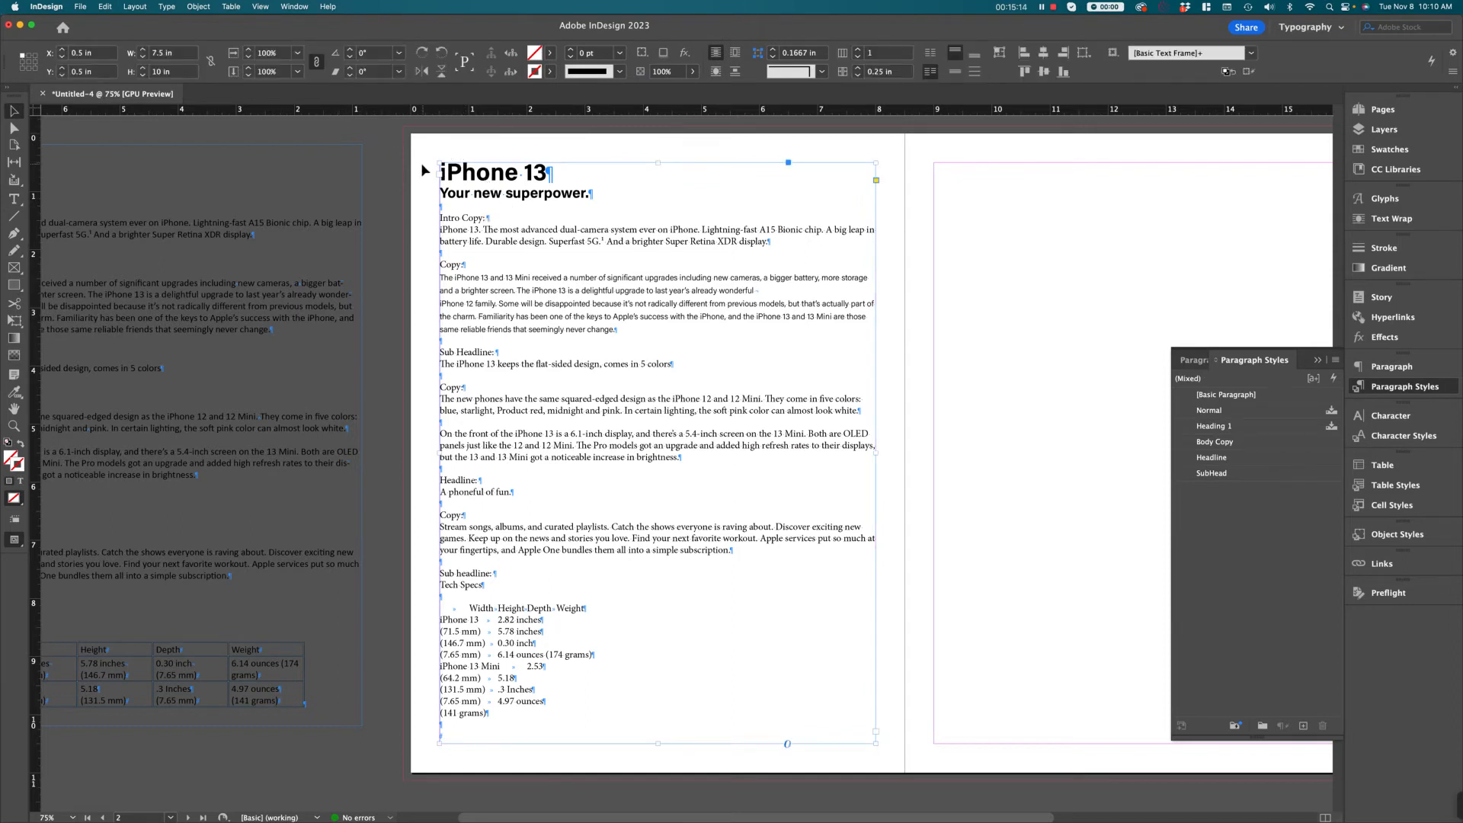
click(392, 174)
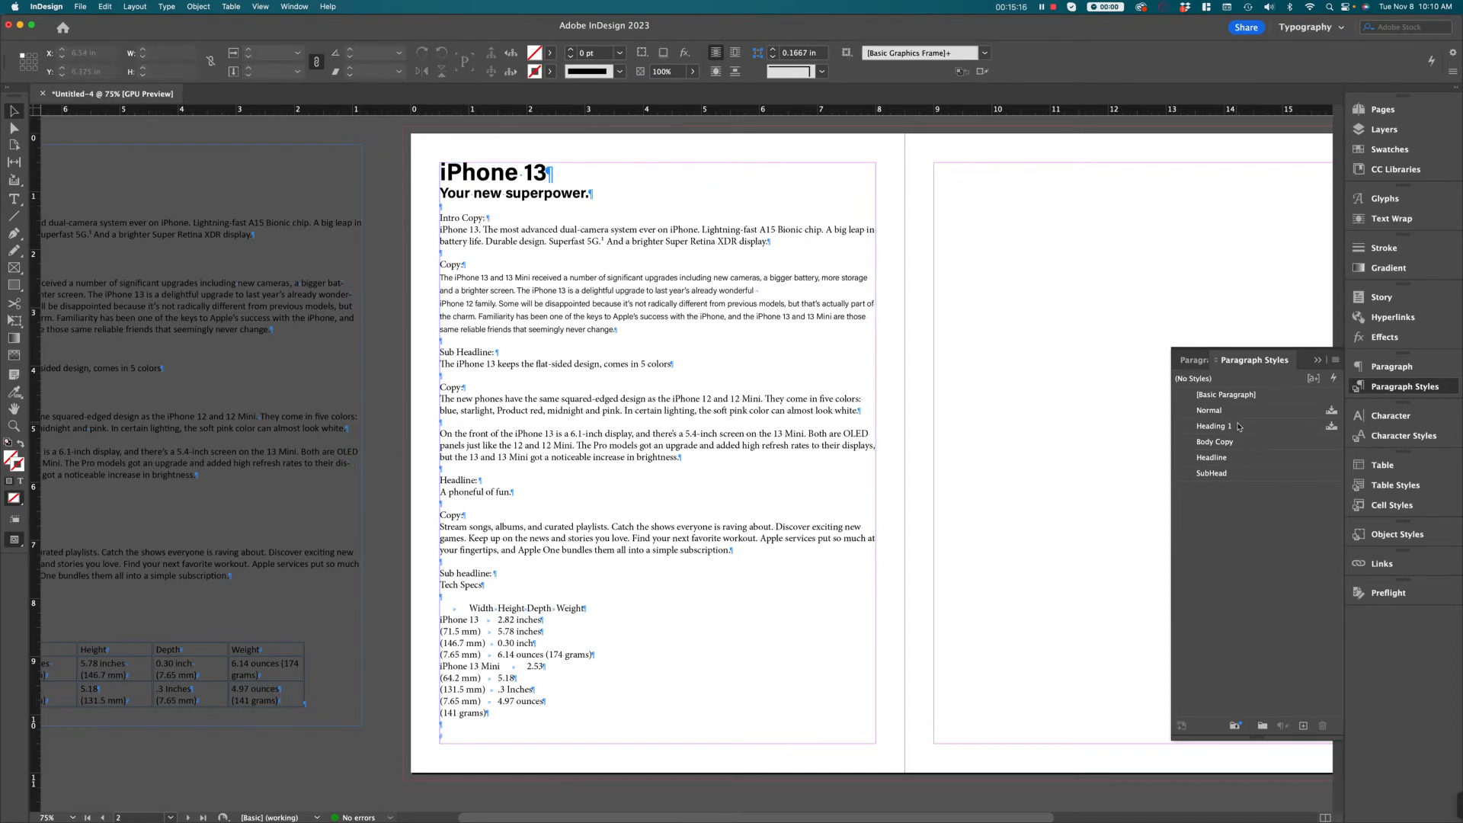
double_click(1313, 460)
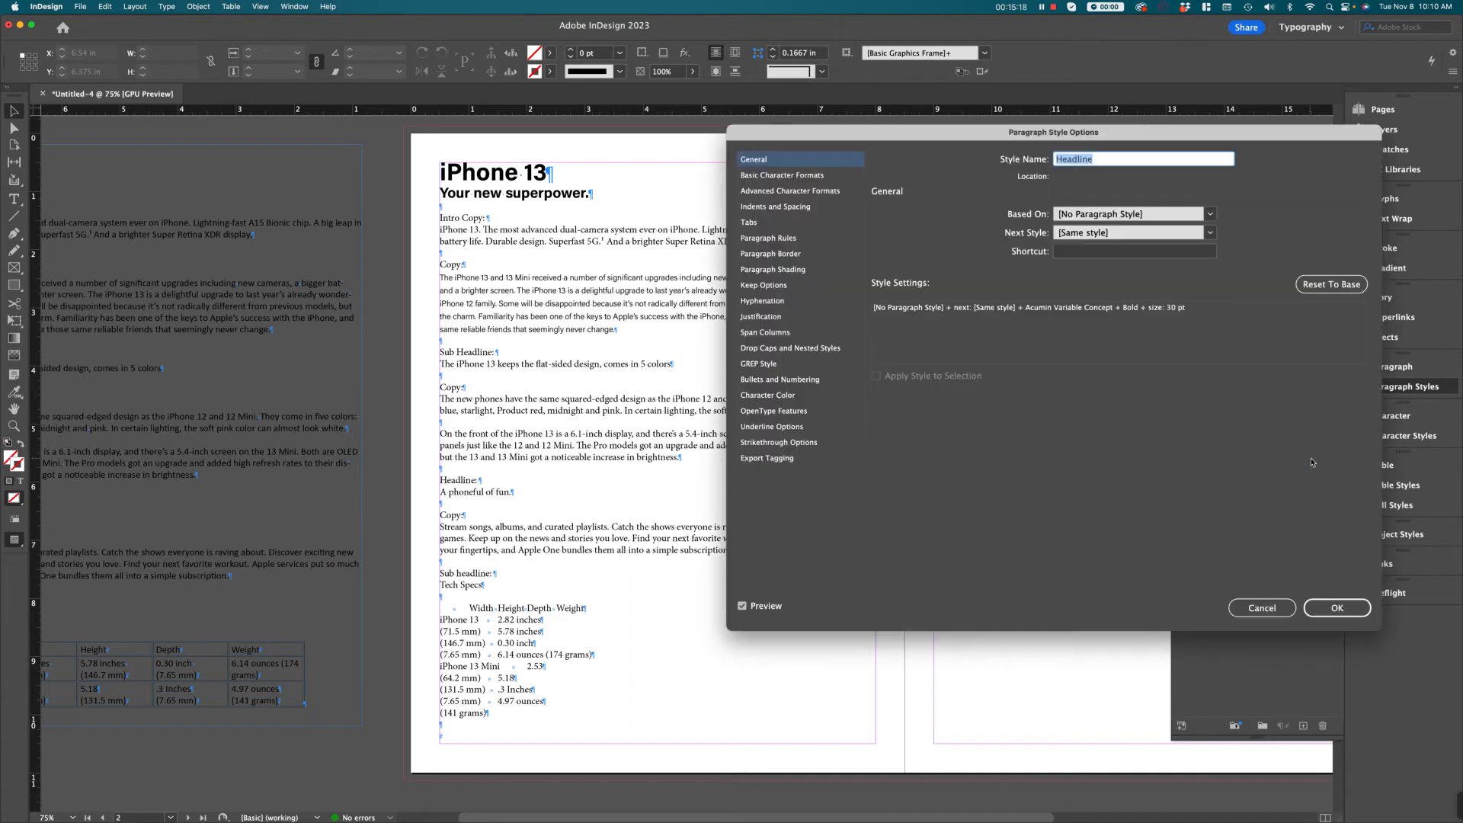
click(781, 176)
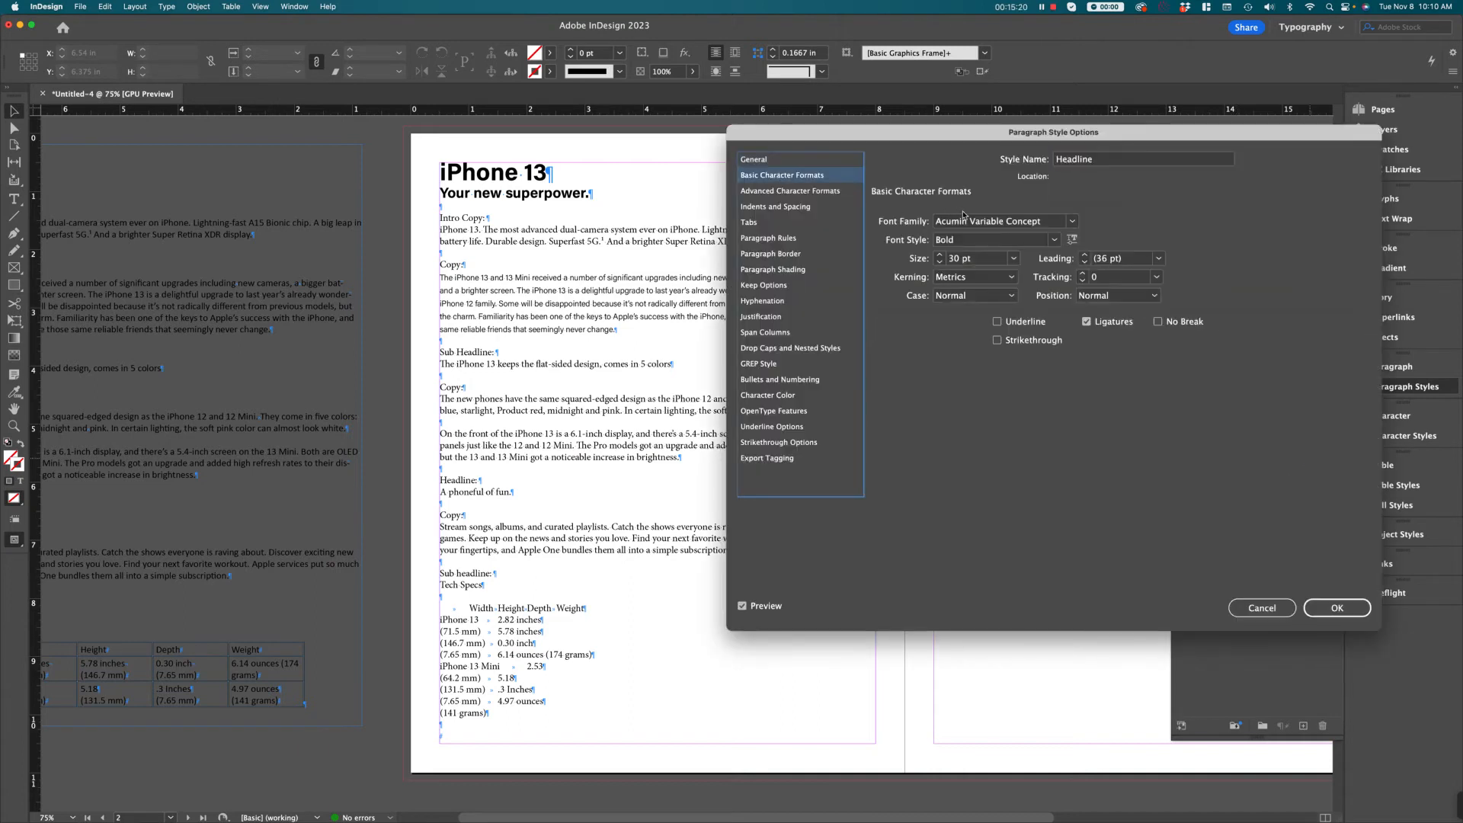
click(1072, 221)
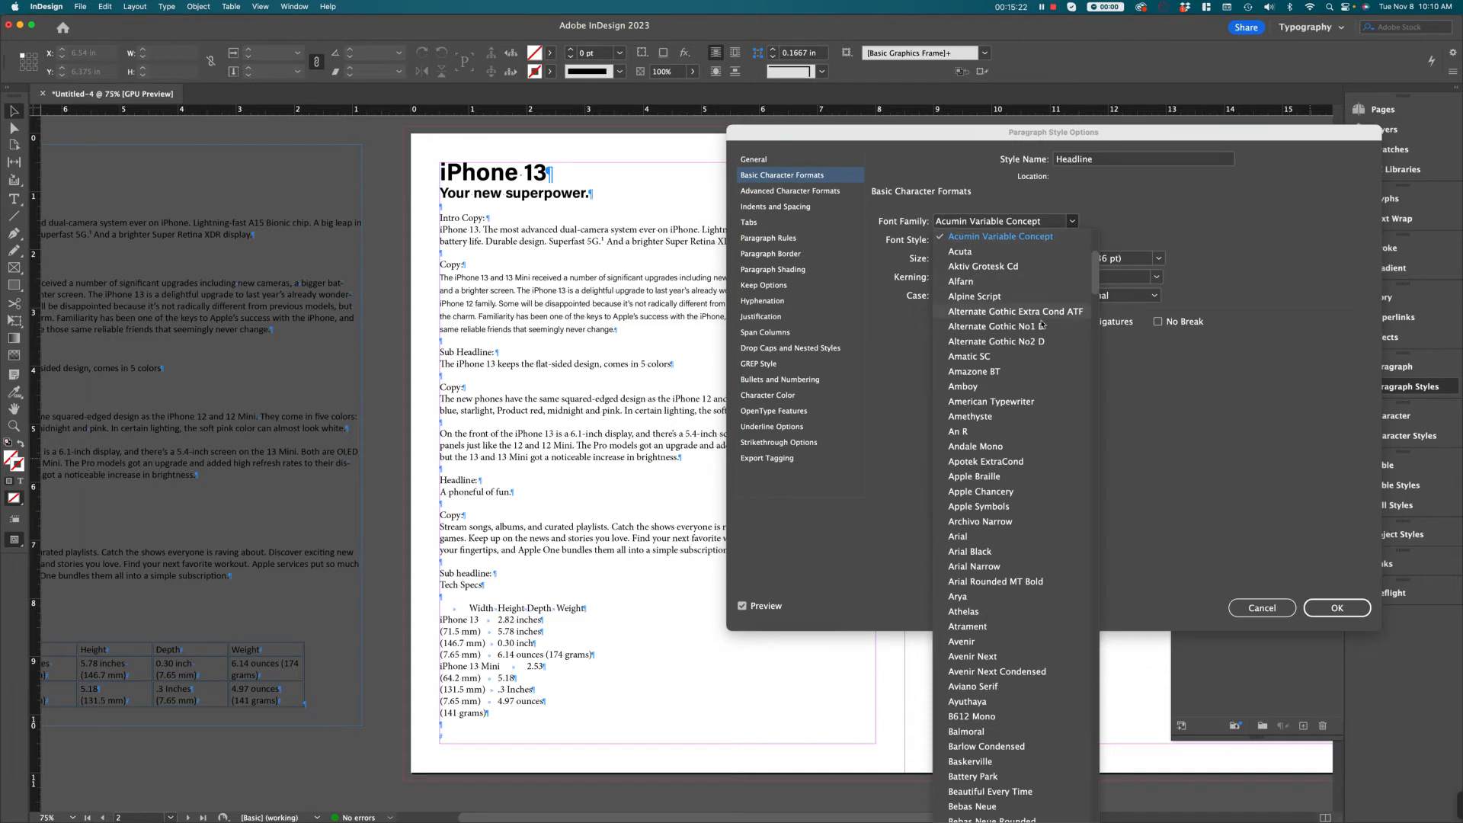
click(991, 401)
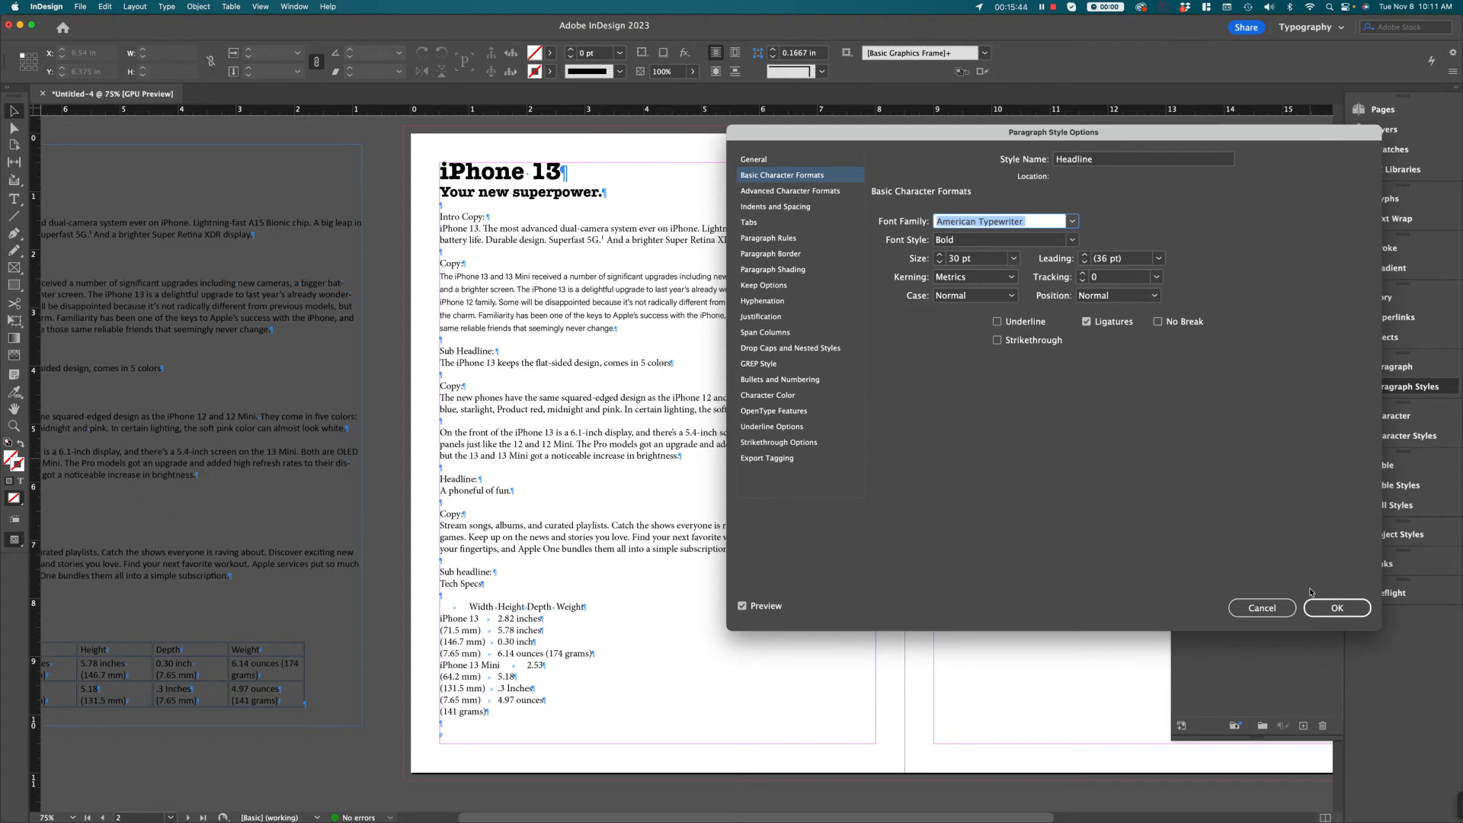
click(1276, 610)
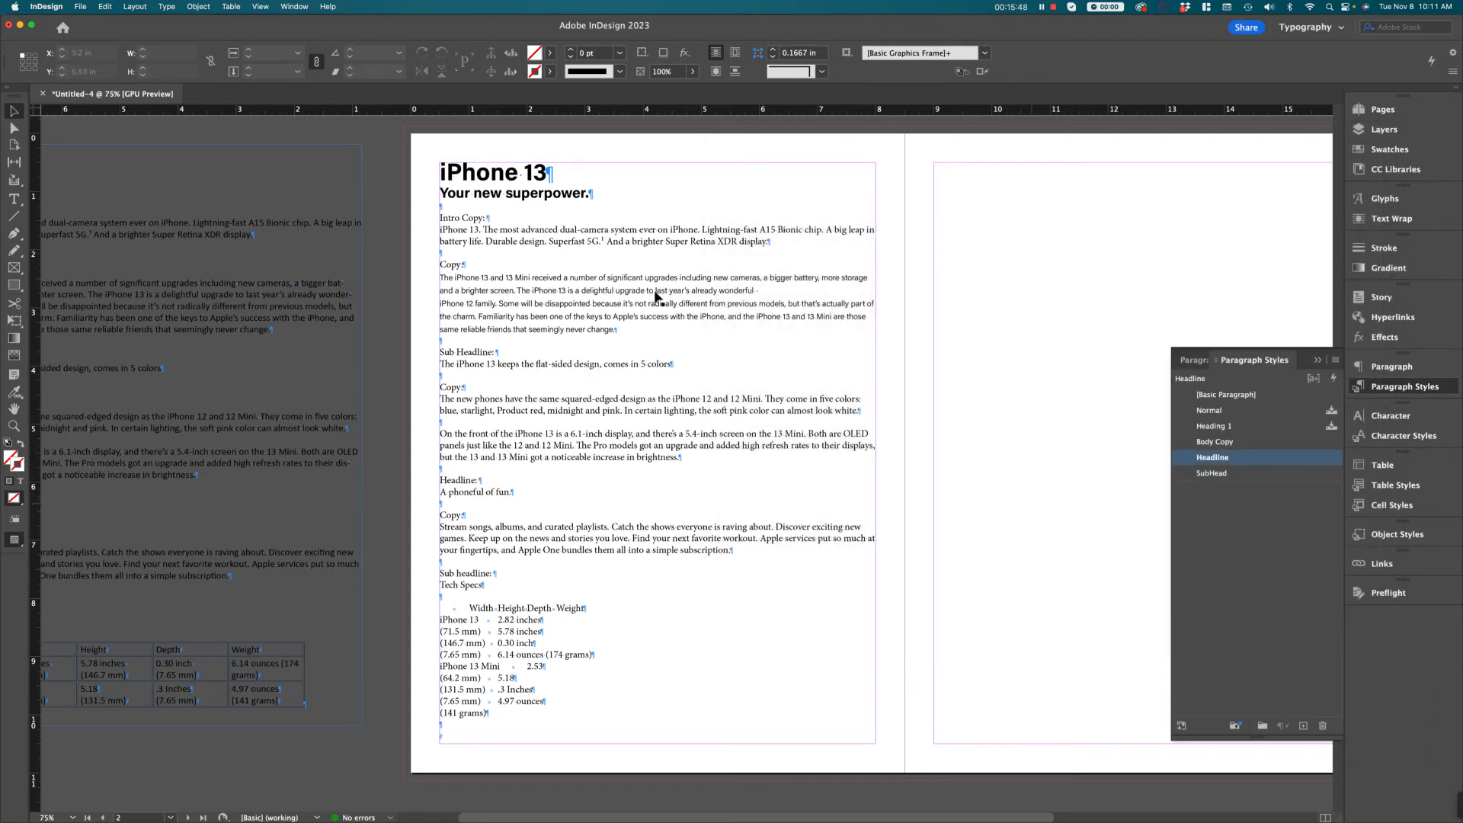
Step: Delete the "Intro Copy:" label line and the first "Copy:" label line from the iPhone 13 text
click(485, 180)
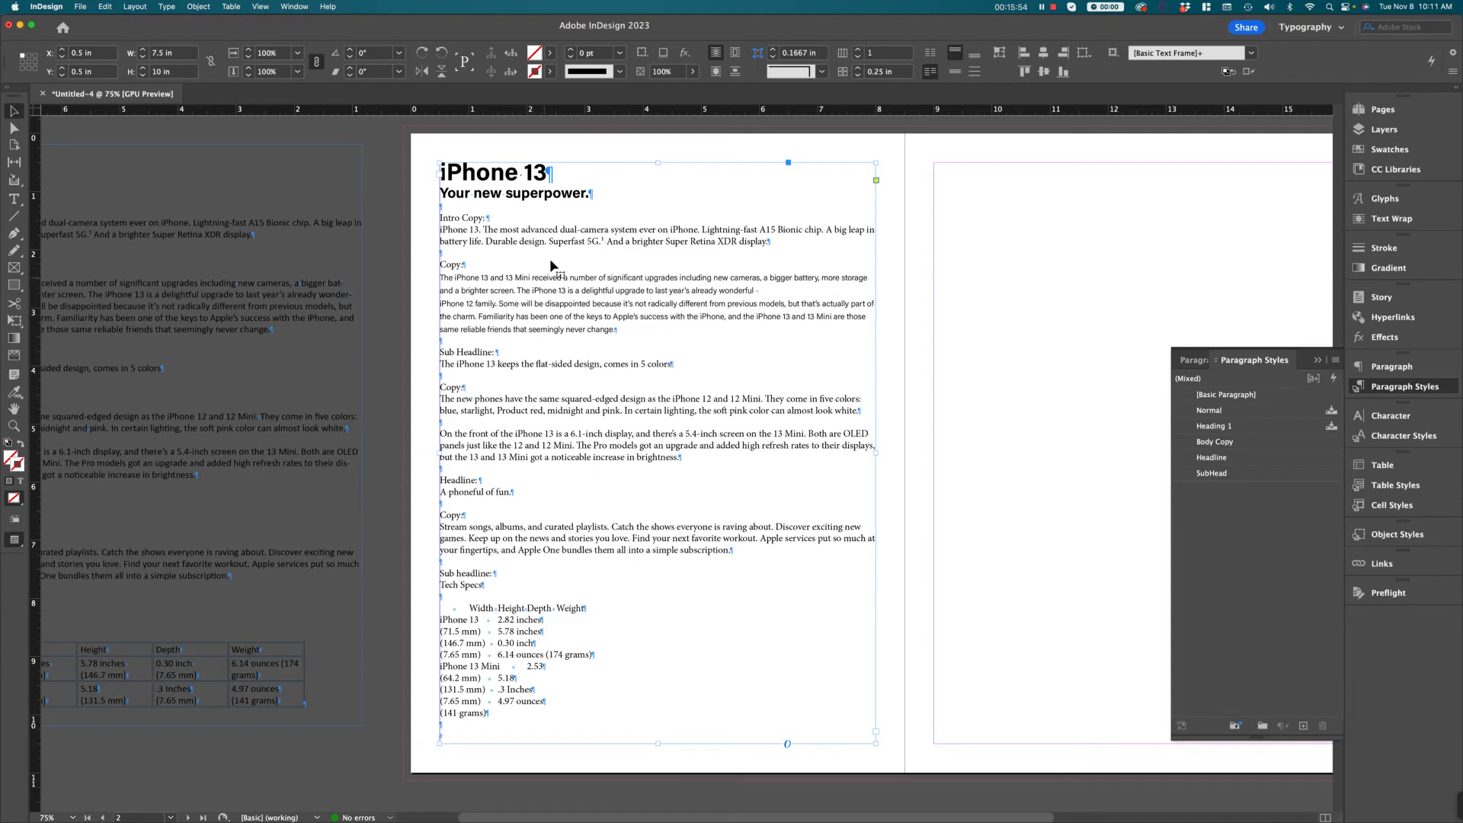
double_click(525, 241)
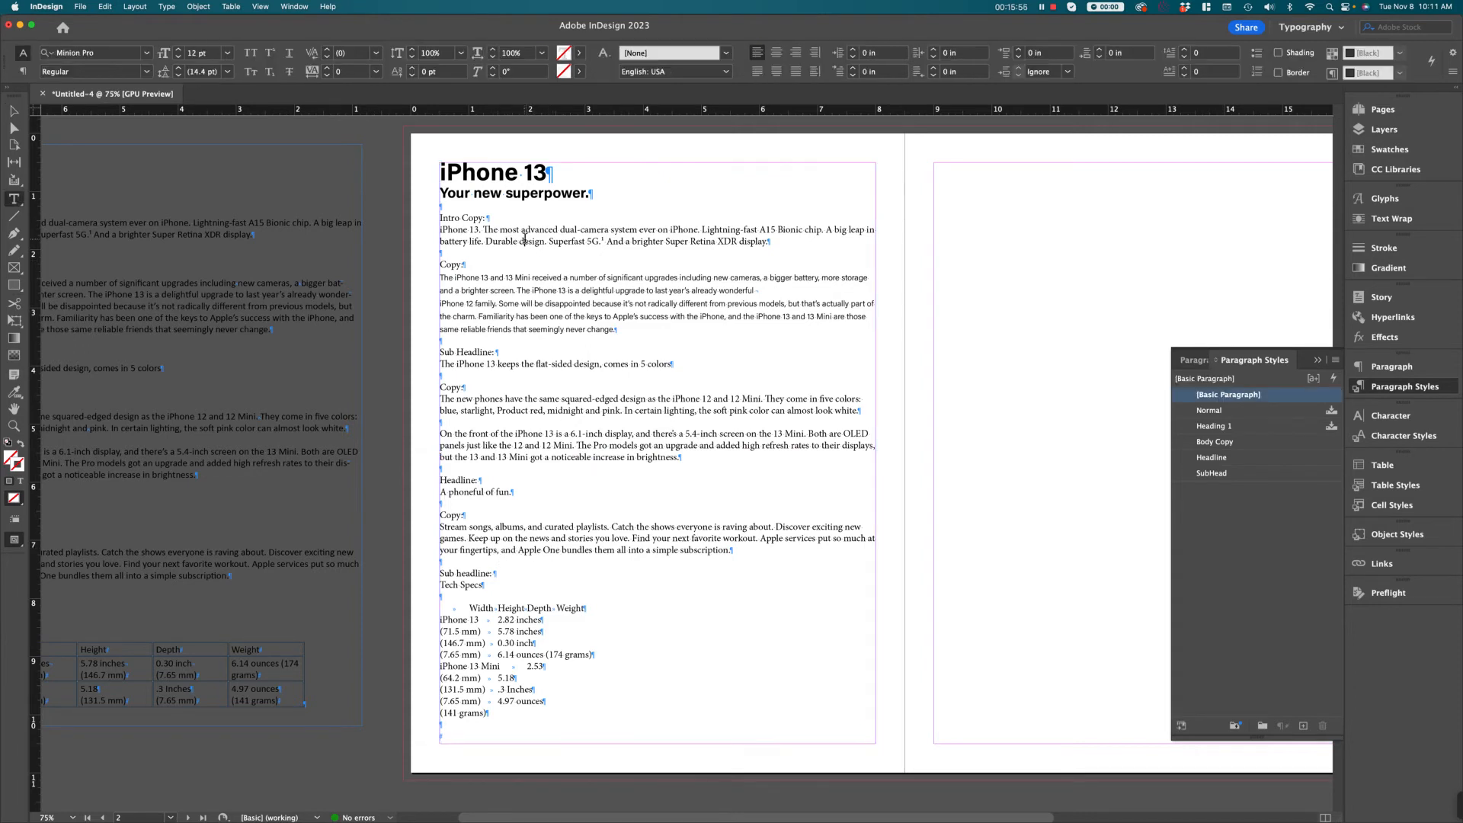
click(440, 230)
drag(439, 230, 439, 222)
key(BackSpace)
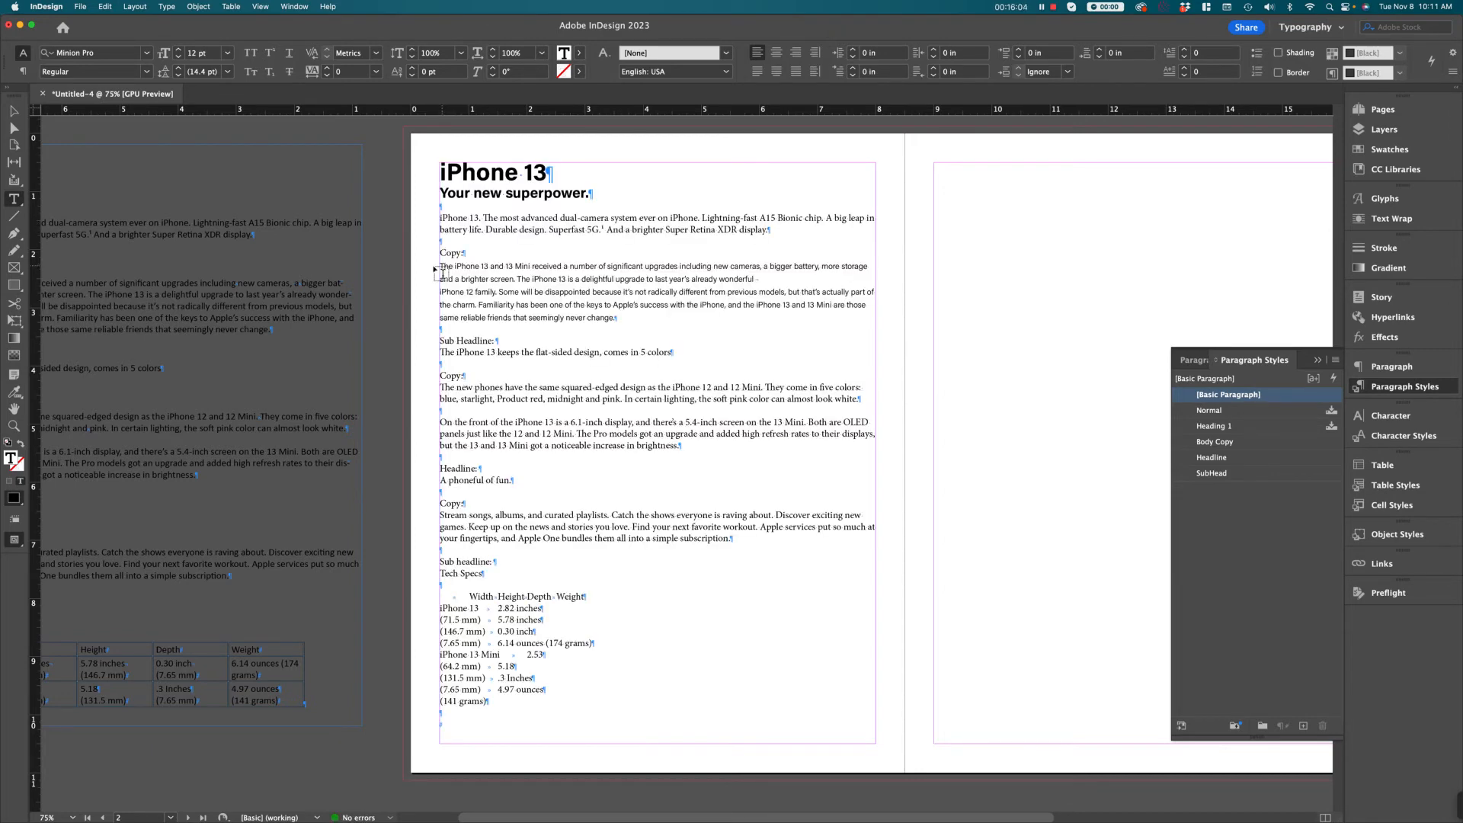
drag(439, 265, 440, 253)
key(BackSpace)
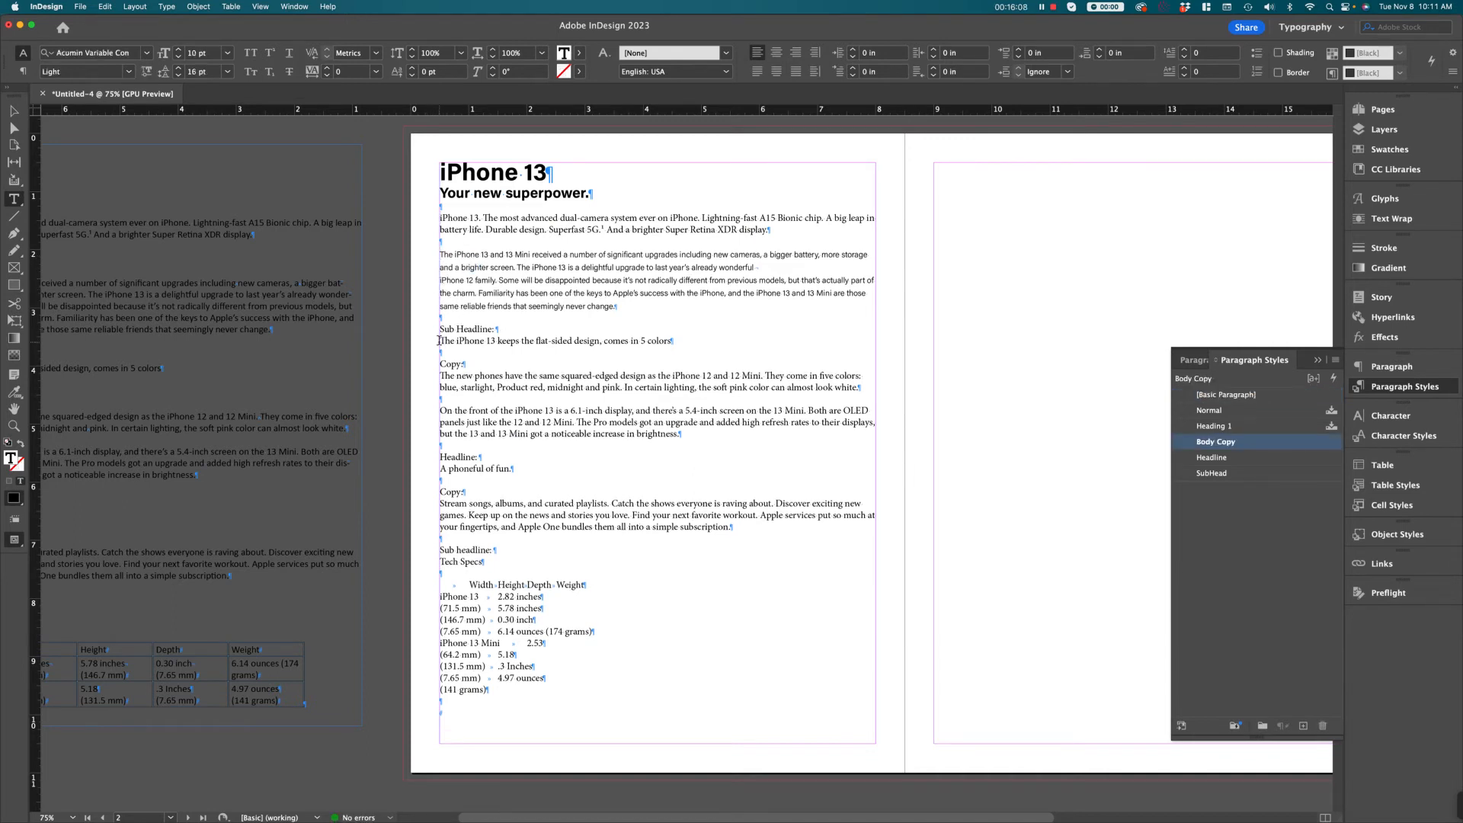
Step: Delete the "Sub Headline:" label and apply the SubHead style to the "The iPhone 13 keeps the flat-sided design" line
drag(440, 341, 440, 329)
key(BackSpace)
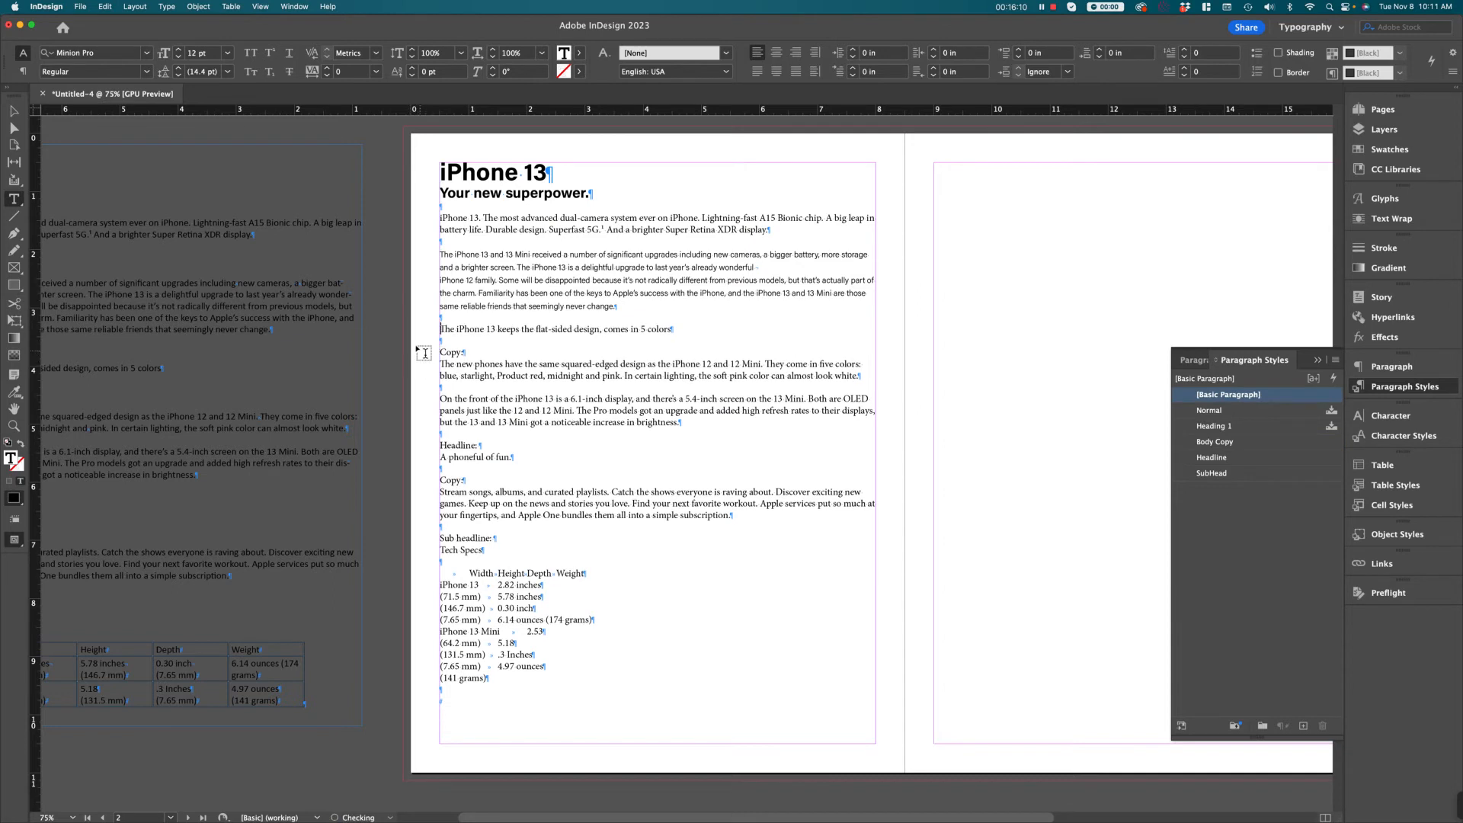
click(465, 330)
click(1278, 474)
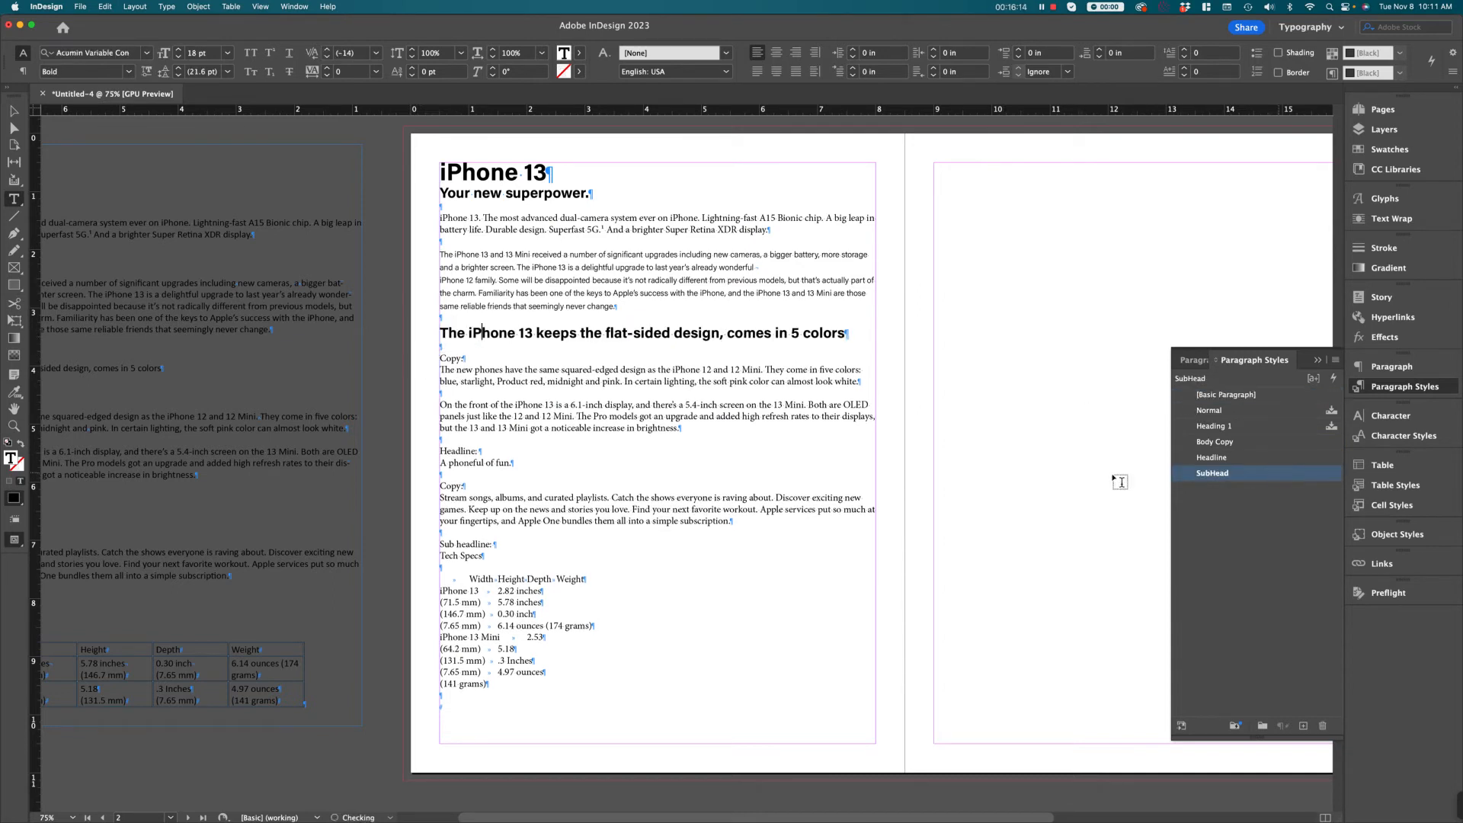
Step: Delete the "Copy:" label below the flat-sided design subhead and apply the Body Copy style to the two paragraphs beneath it
triple_click(442, 358)
key(BackSpace)
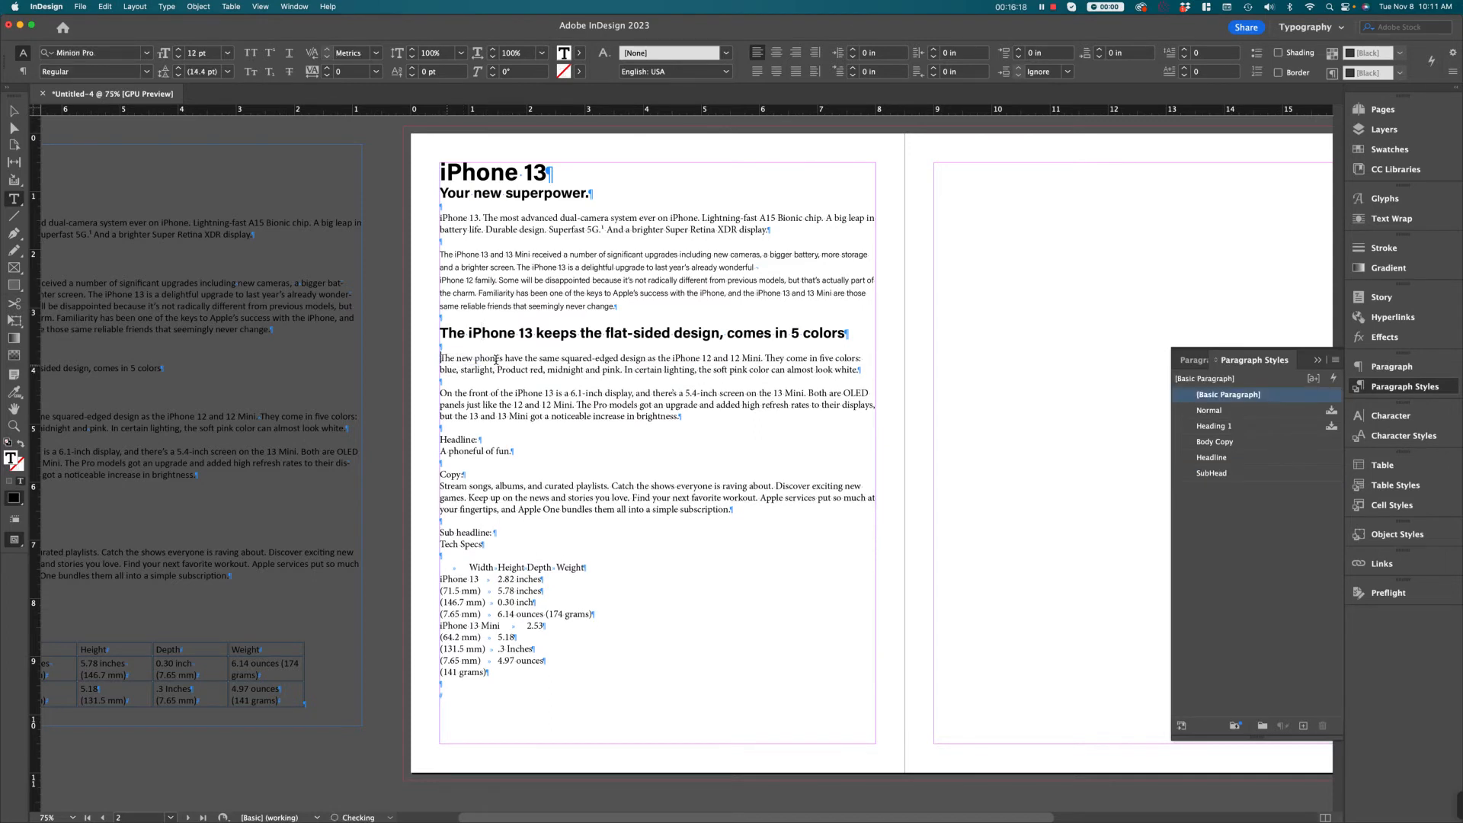
drag(441, 358, 450, 432)
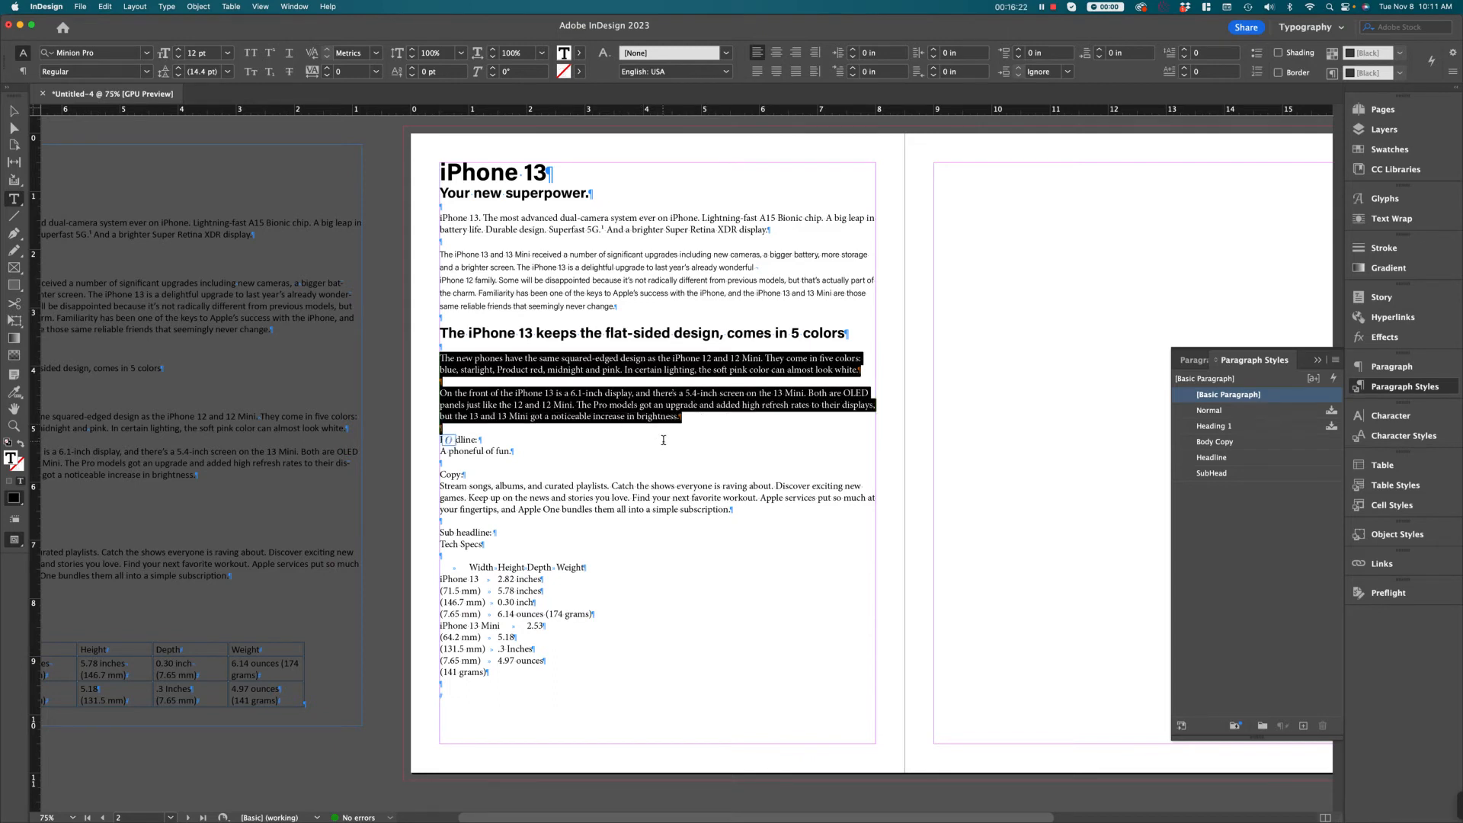
click(680, 419)
drag(680, 418, 440, 358)
click(1281, 442)
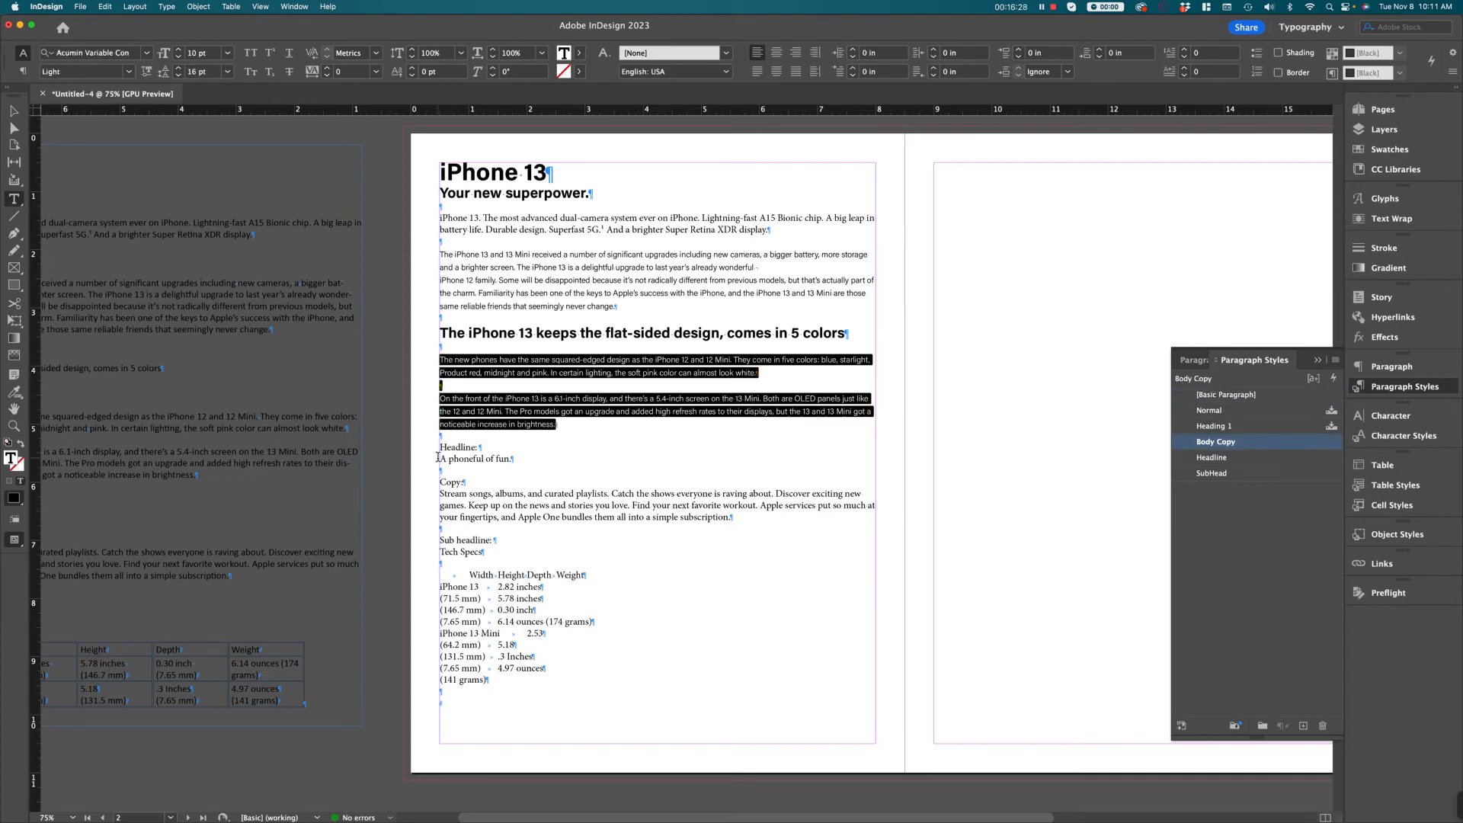
Step: Apply the Headline style to "A phoneful of fun." and delete the "Headline:" label line above it
drag(441, 457, 512, 459)
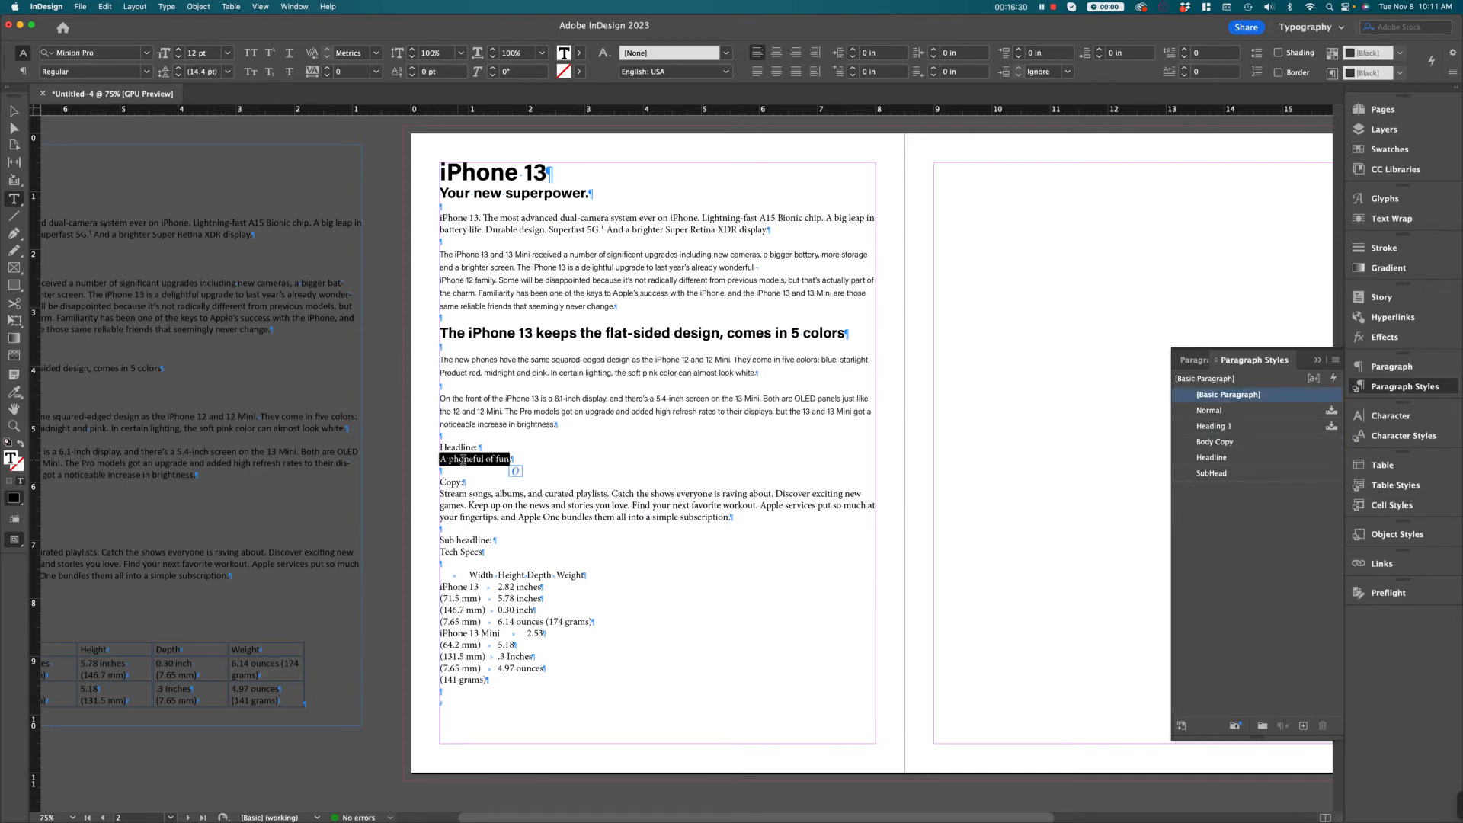
click(1288, 458)
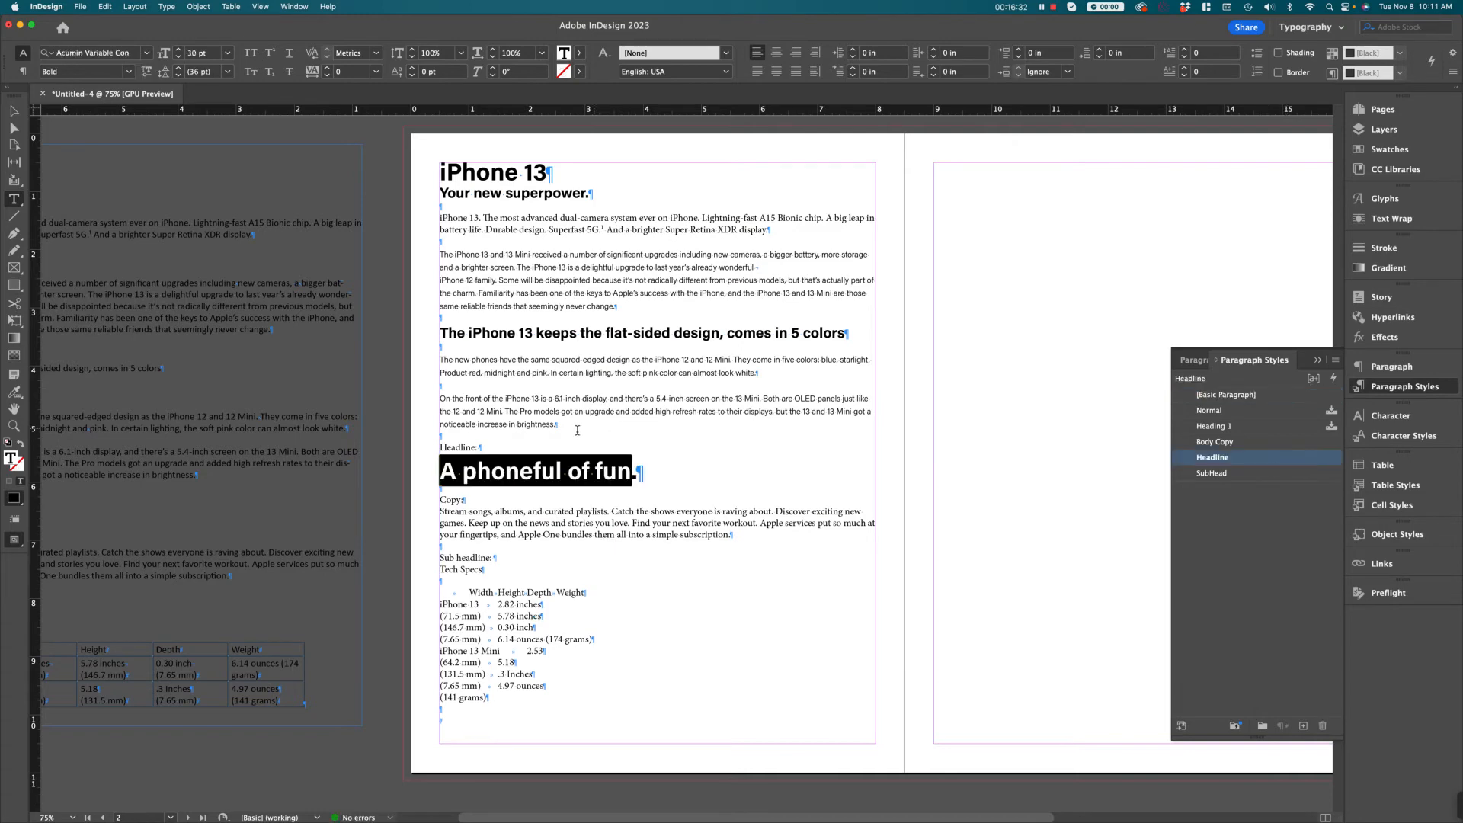
click(486, 447)
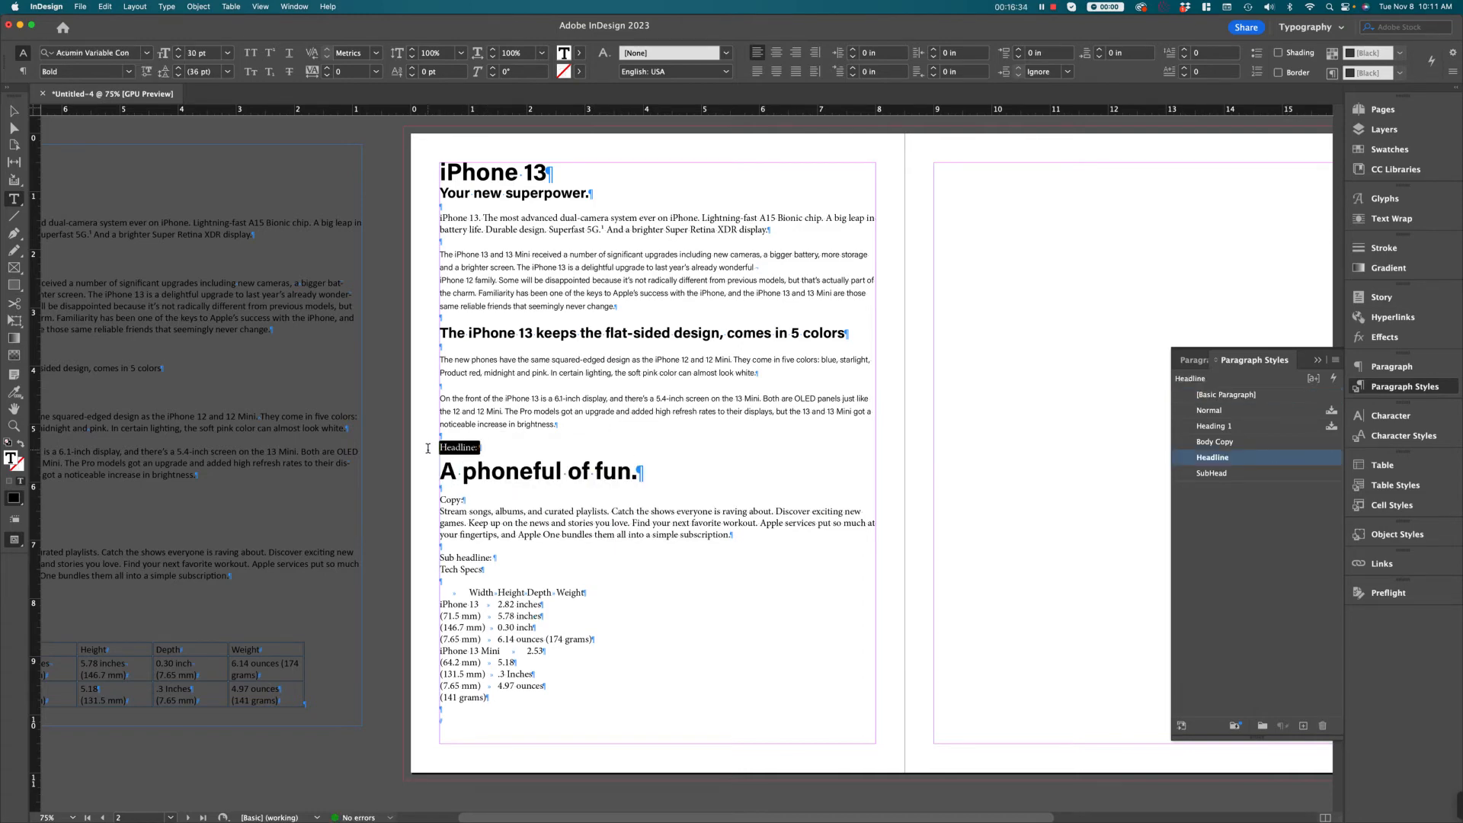
key(BackSpace)
key(BackSpace)
key(BackSpace)
key(BackSpace)
key(BackSpace)
key(BackSpace)
key(BackSpace)
key(BackSpace)
key(BackSpace)
key(BackSpace)
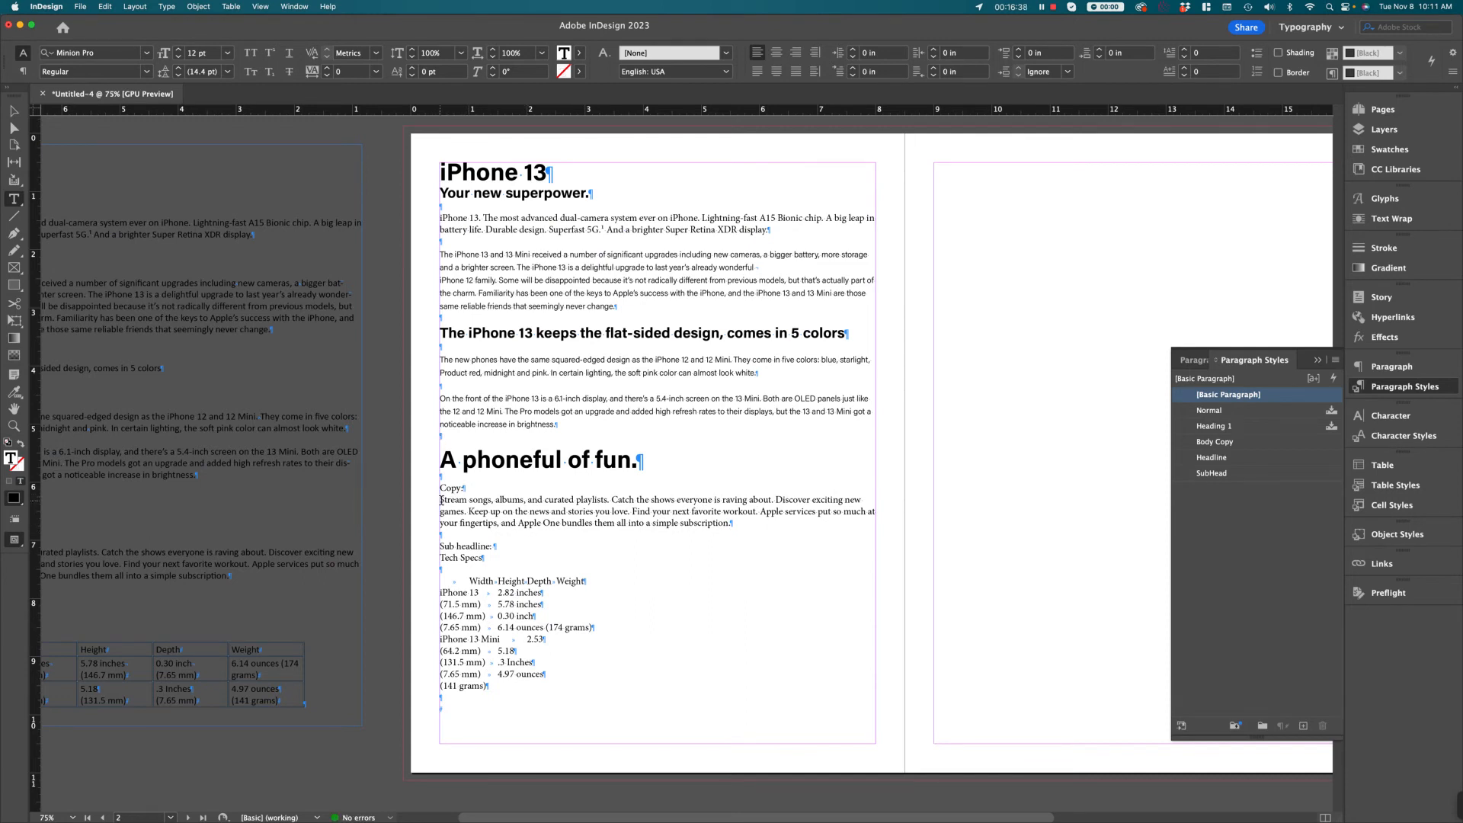
Step: Apply the Body Copy style to the "Stream songs, albums" paragraph and the SubHead style to "Tech Specs"
drag(442, 501, 733, 525)
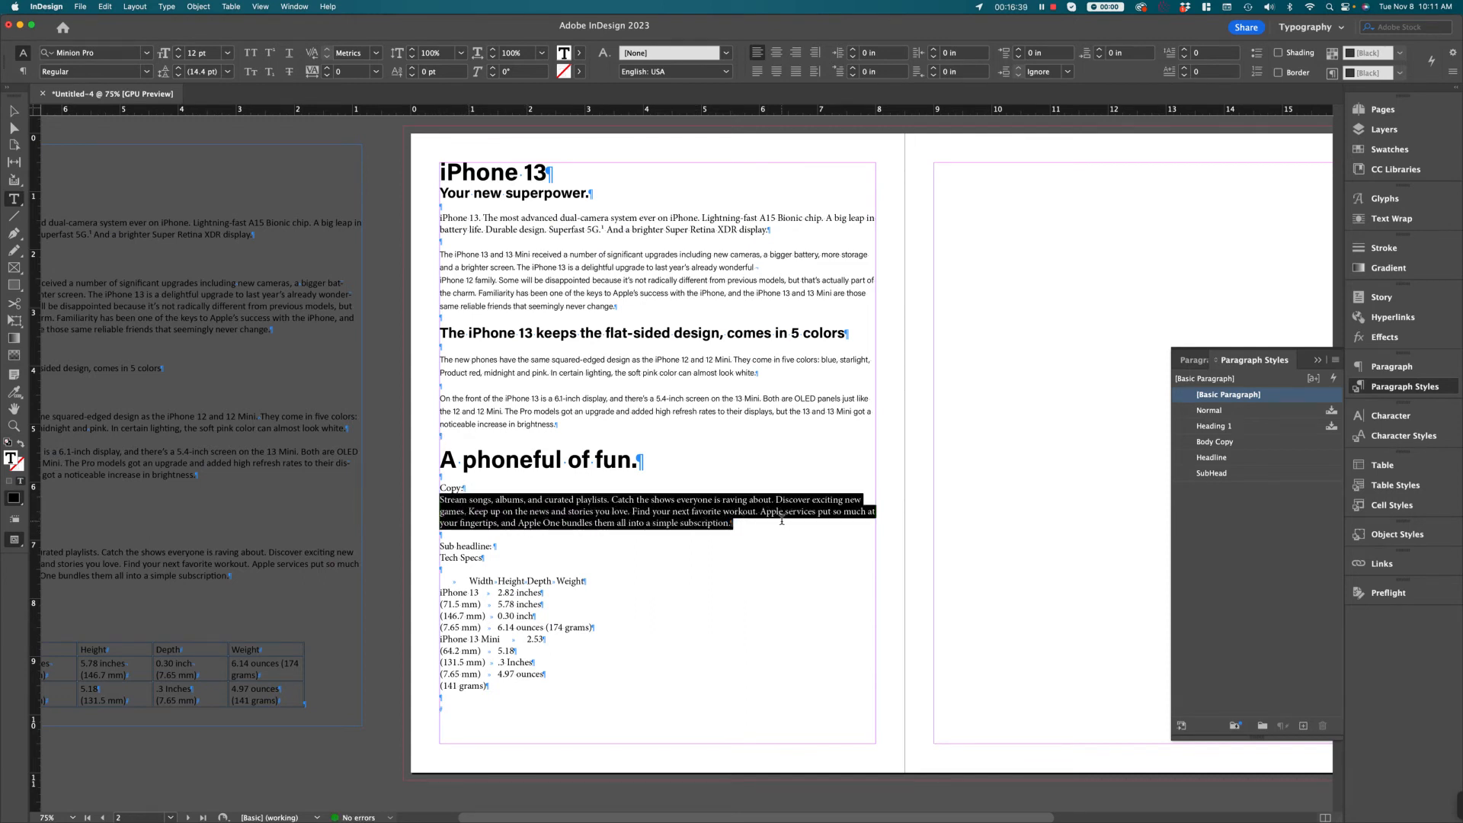
click(1296, 442)
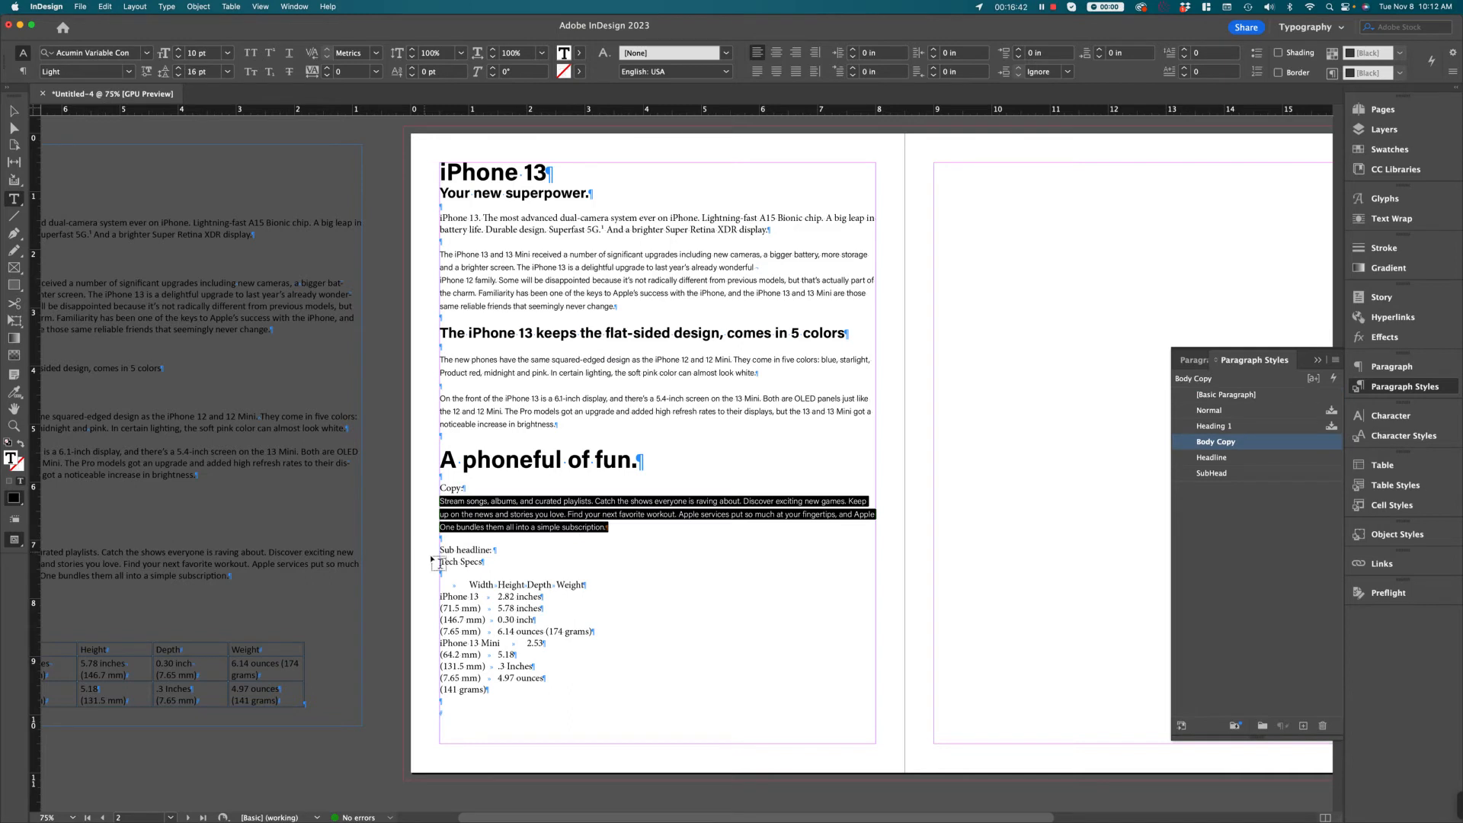
triple_click(485, 562)
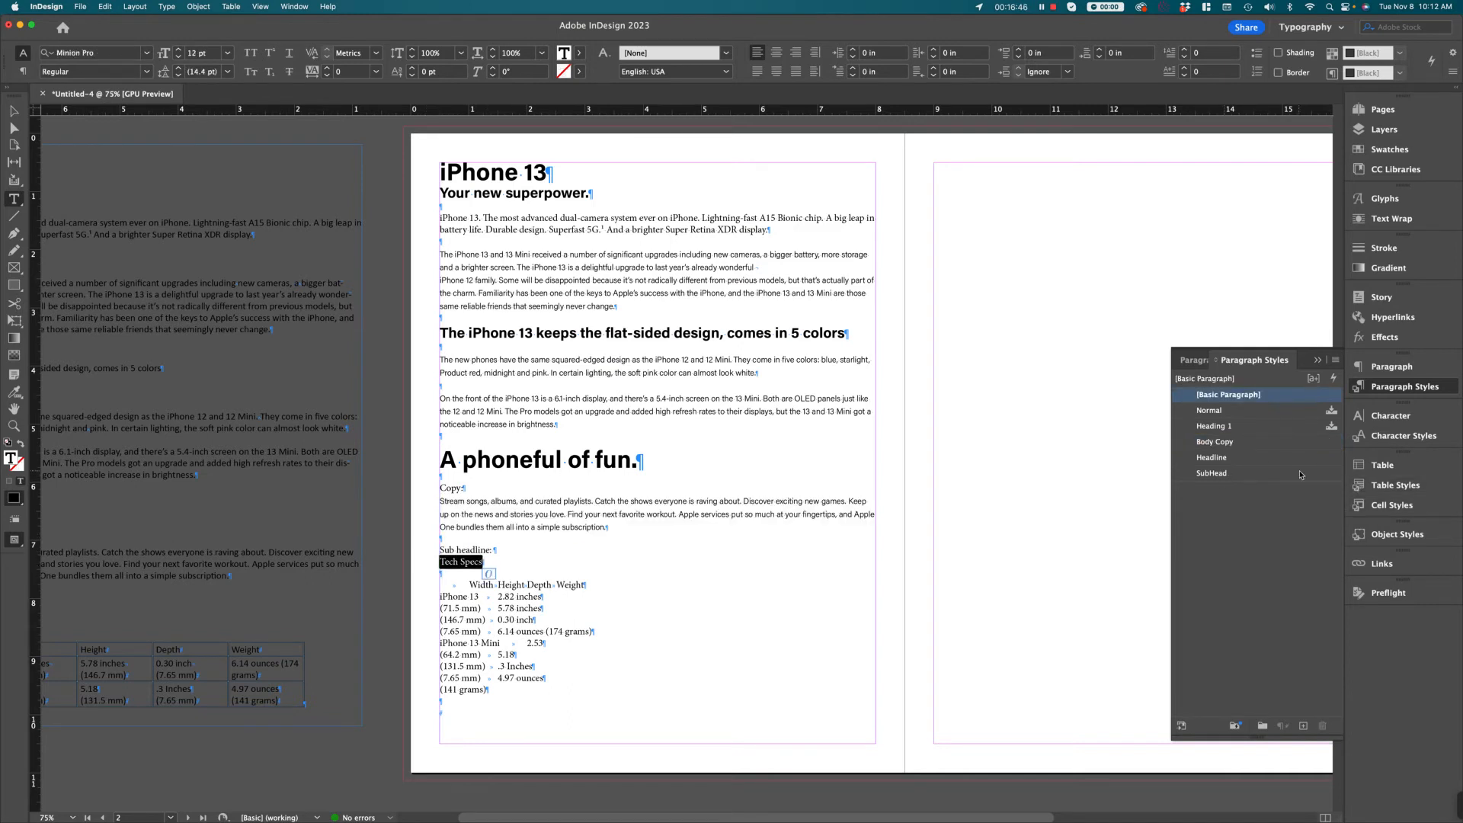
click(1227, 474)
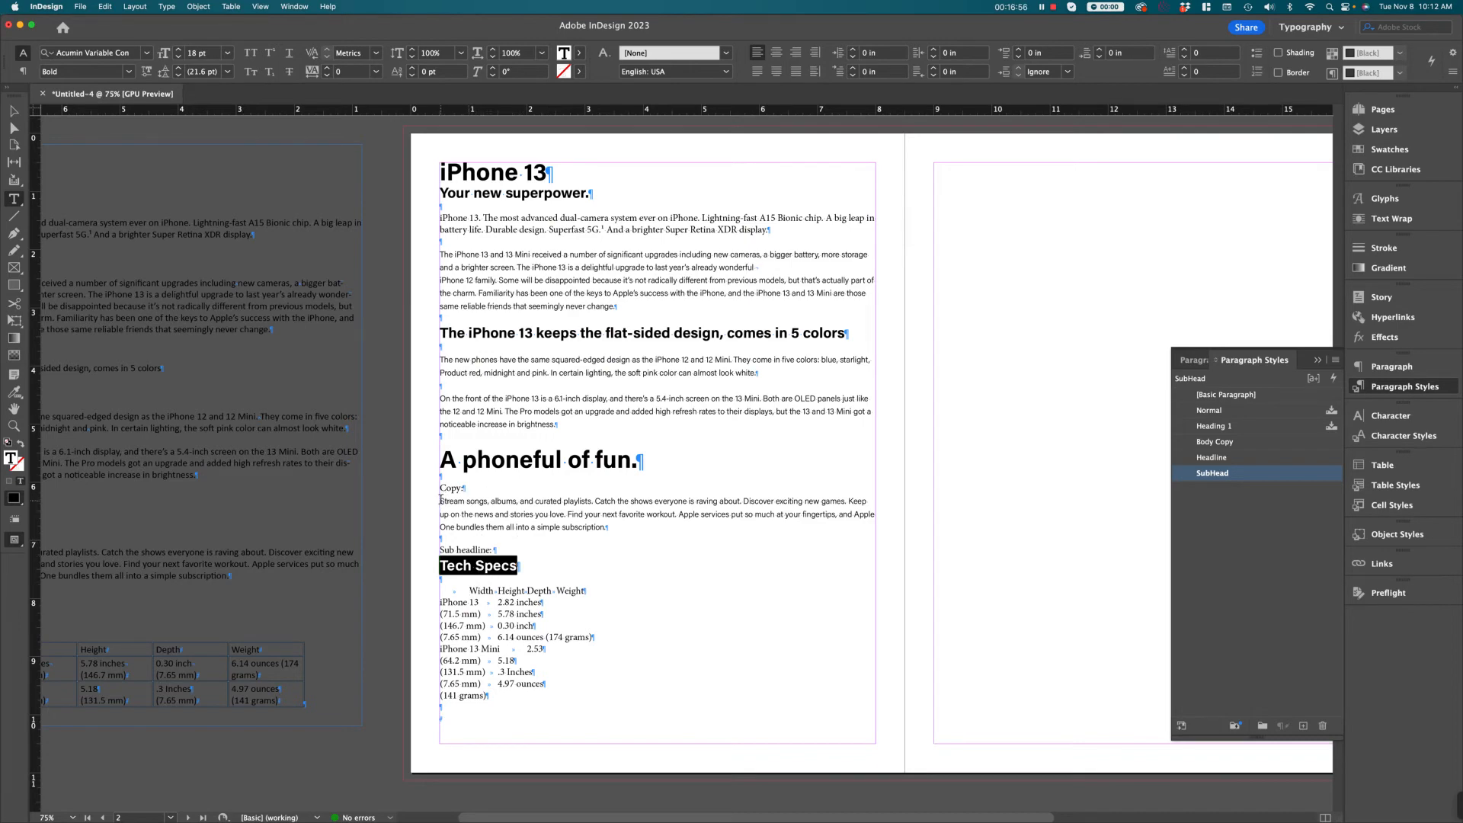
Step: Delete the remaining "Copy:" and "Sub headline:" label lines above the "Stream songs" paragraph and "Tech Specs"
drag(441, 503, 440, 489)
key(BackSpace)
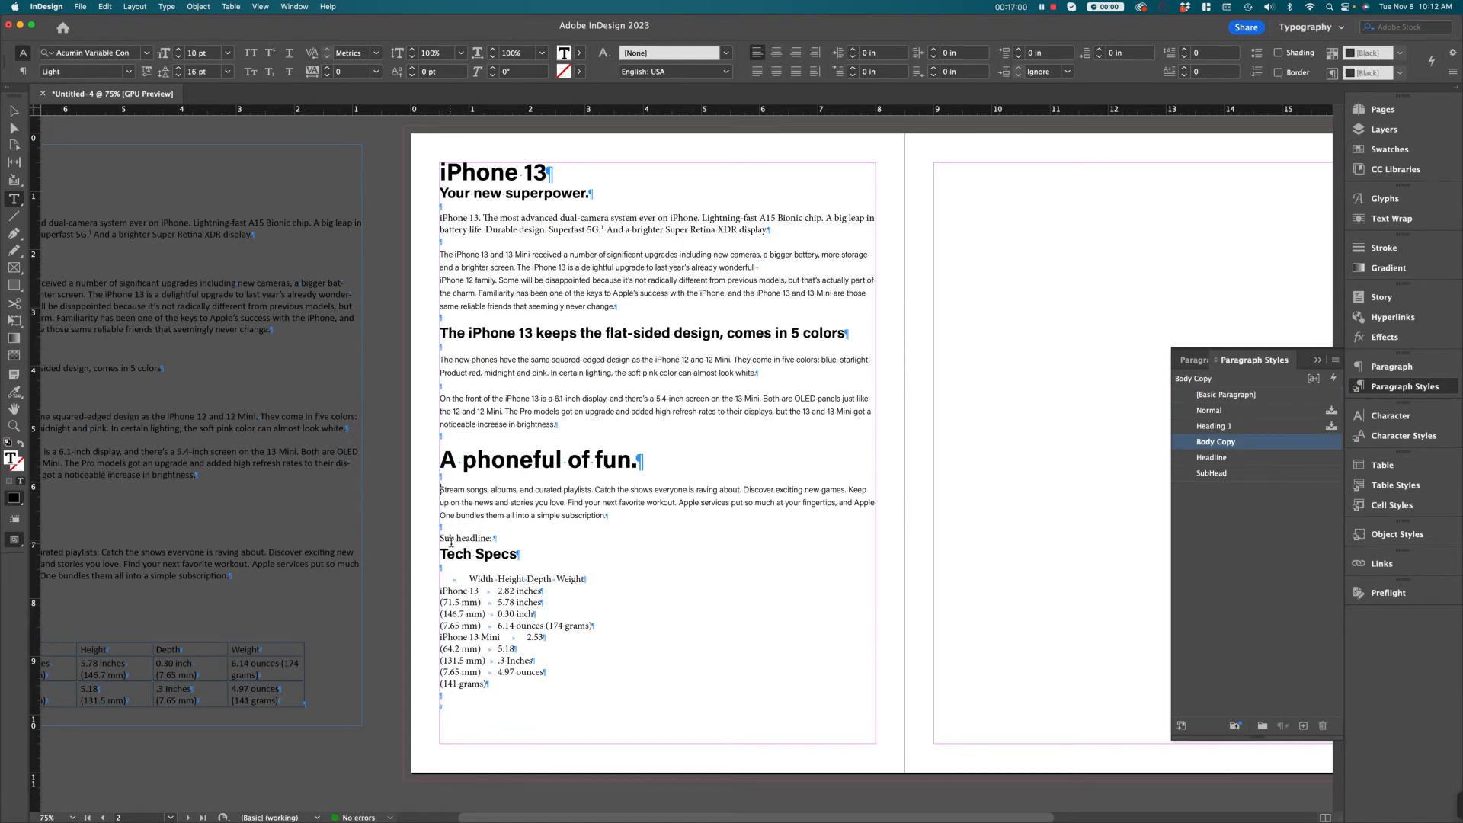
drag(441, 554, 440, 538)
key(BackSpace)
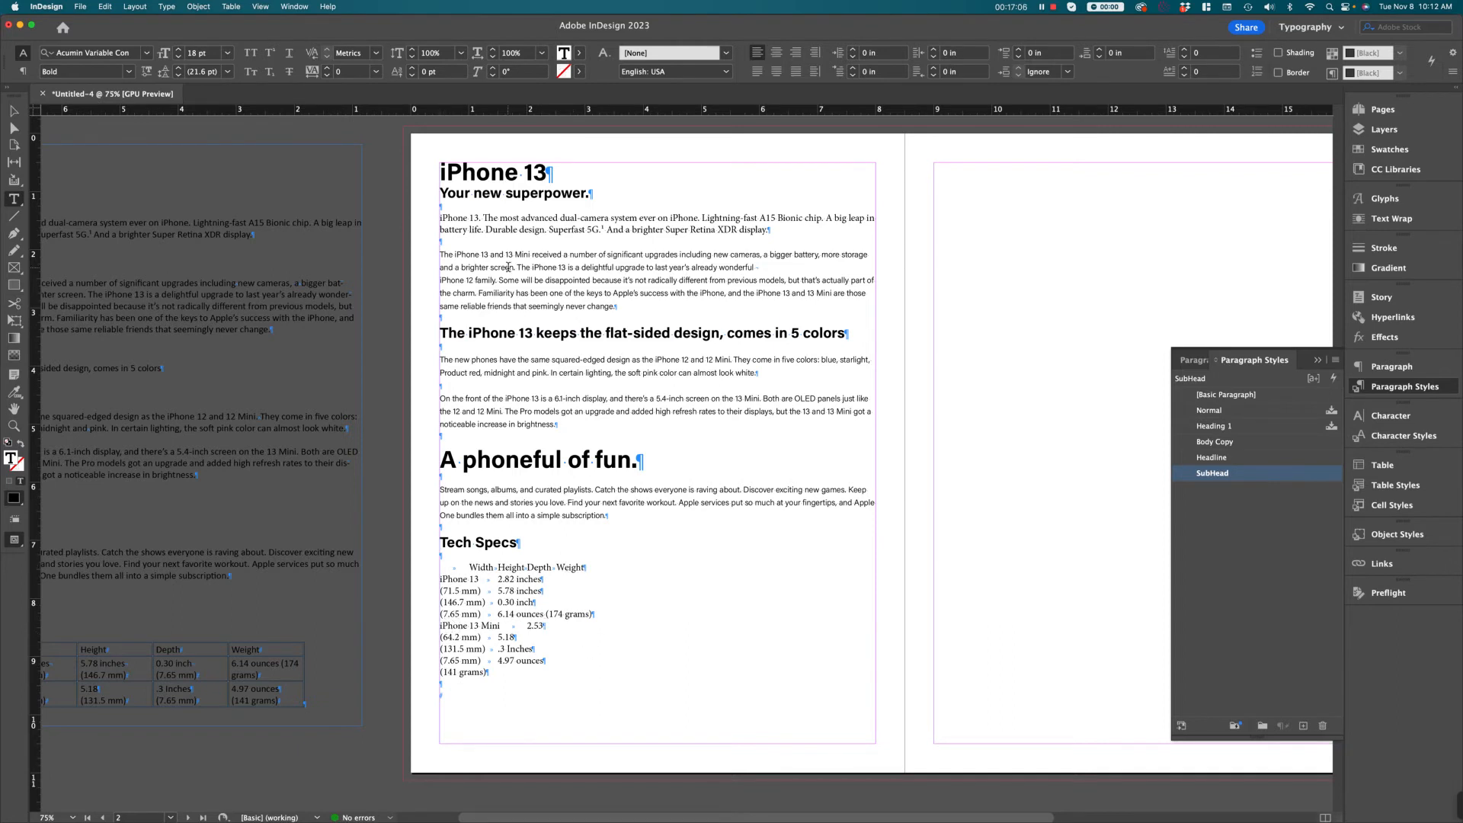
Step: Apply the Body Copy style to the intro paragraph below "Your new superpower." and deselect the text
click(718, 230)
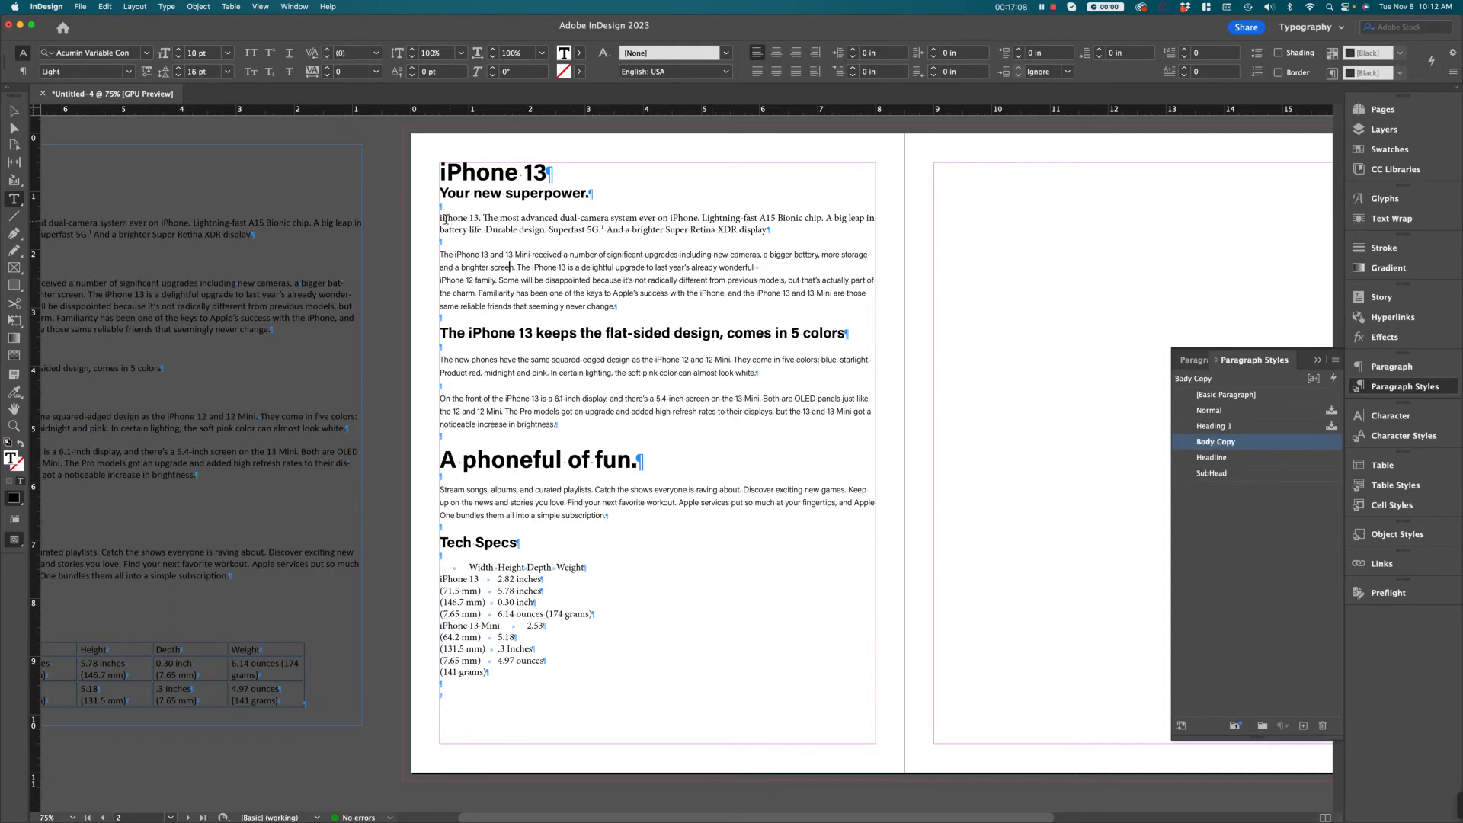
drag(440, 221, 772, 230)
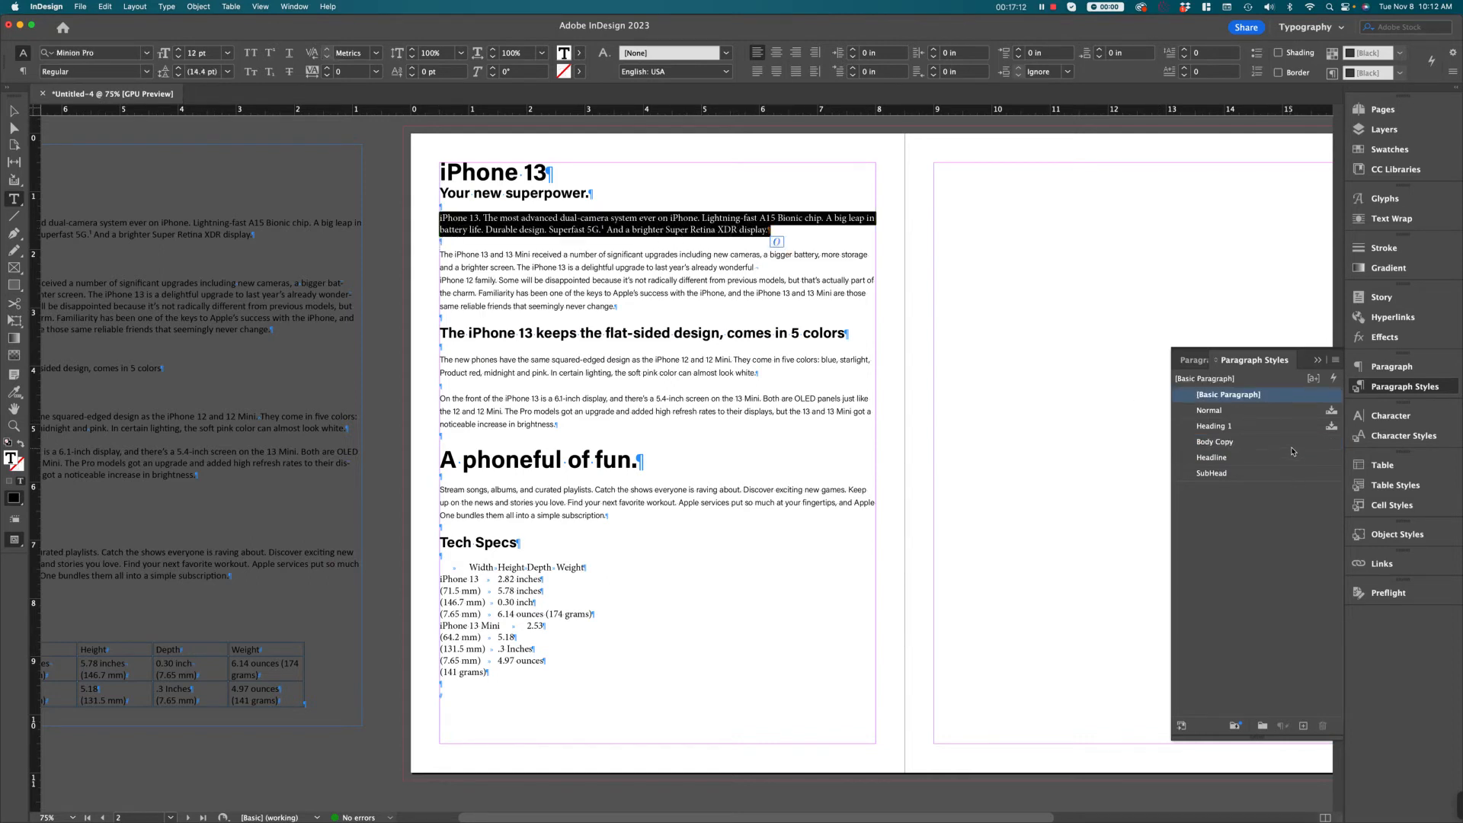
click(1293, 444)
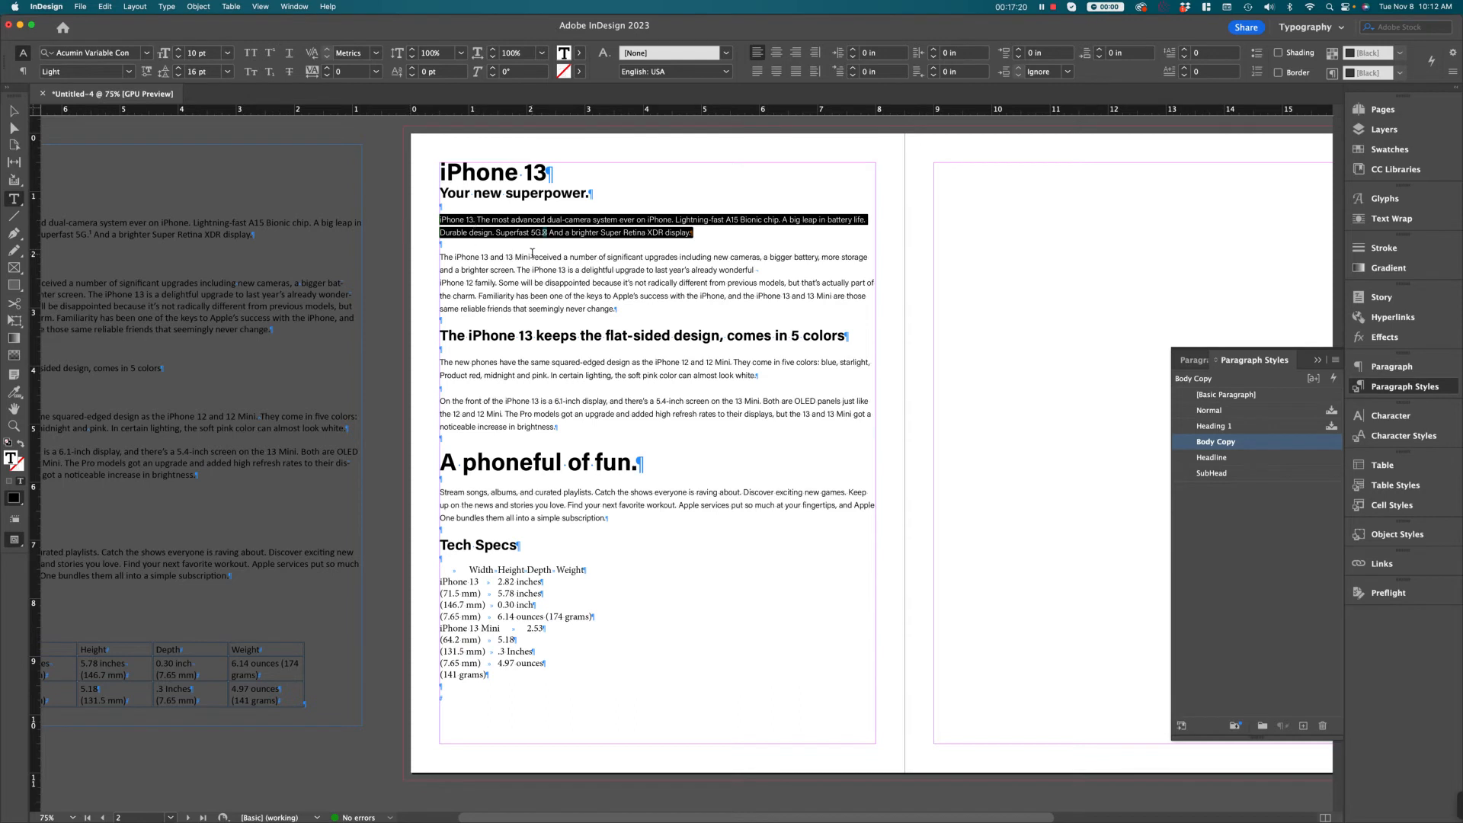
click(542, 283)
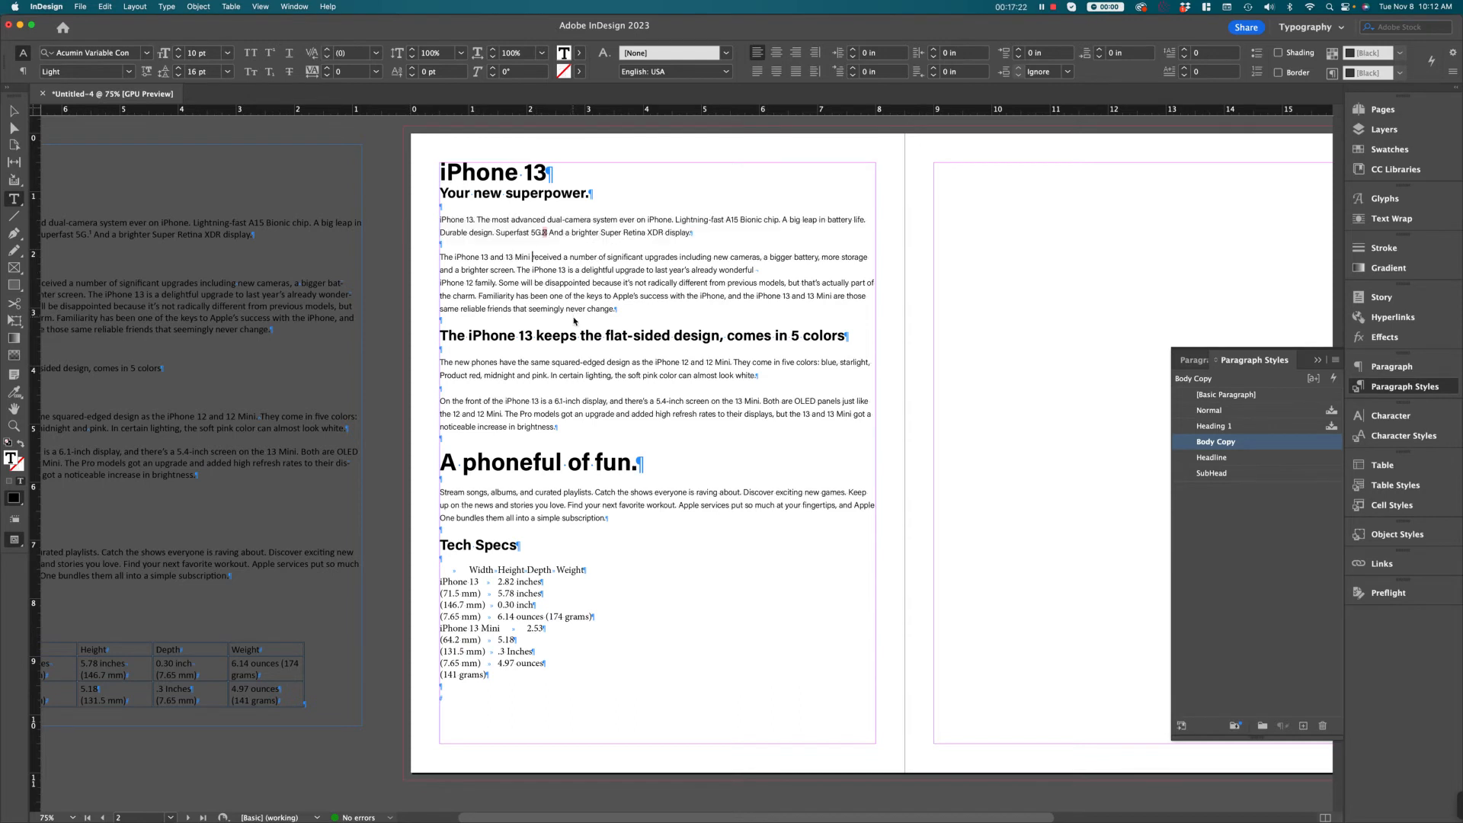
Step: Remove the blank lines between the two paragraphs under the flat-sided design subhead and directly above that subhead
click(515, 414)
click(456, 246)
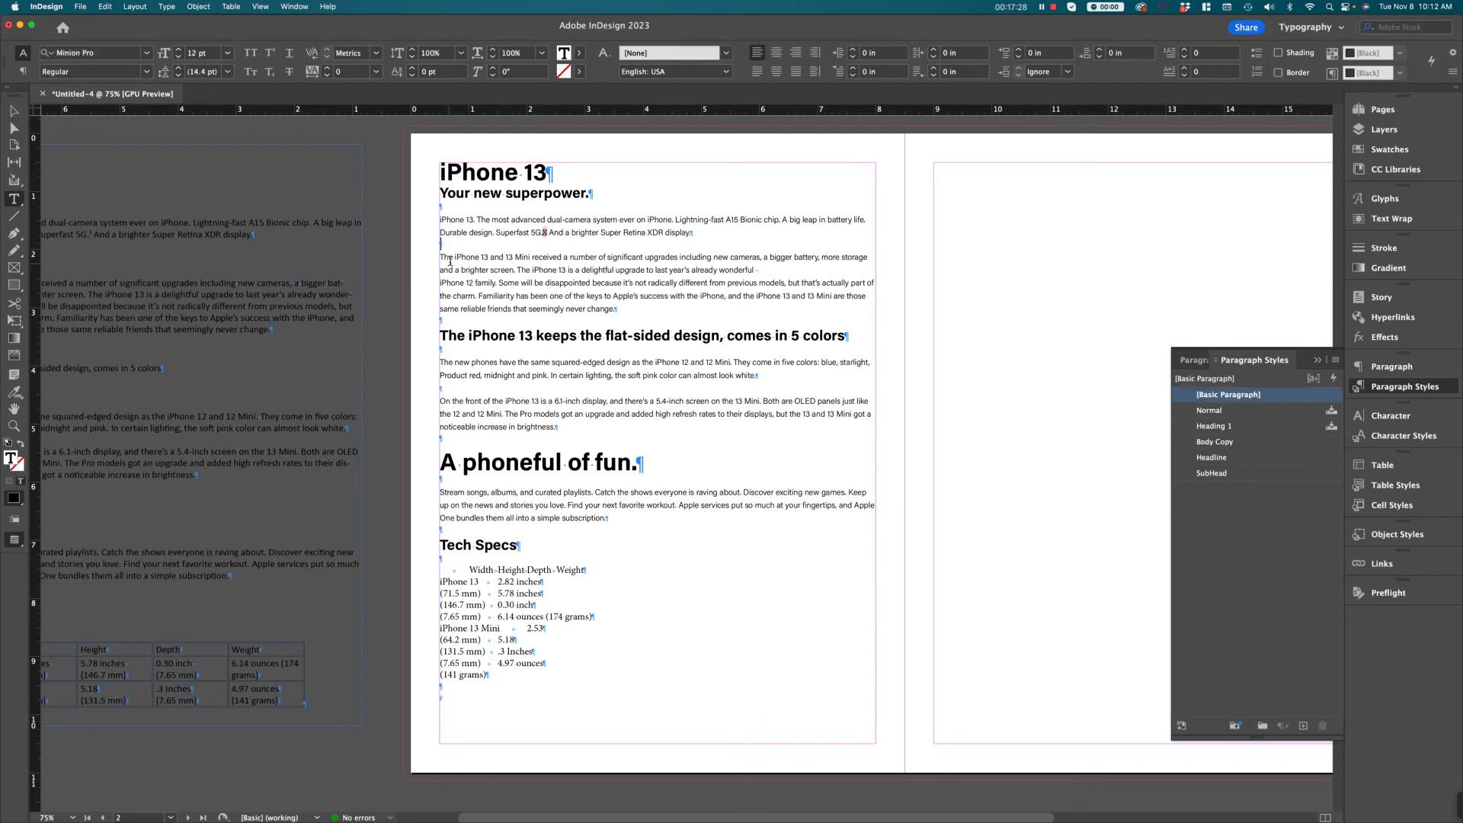
click(443, 389)
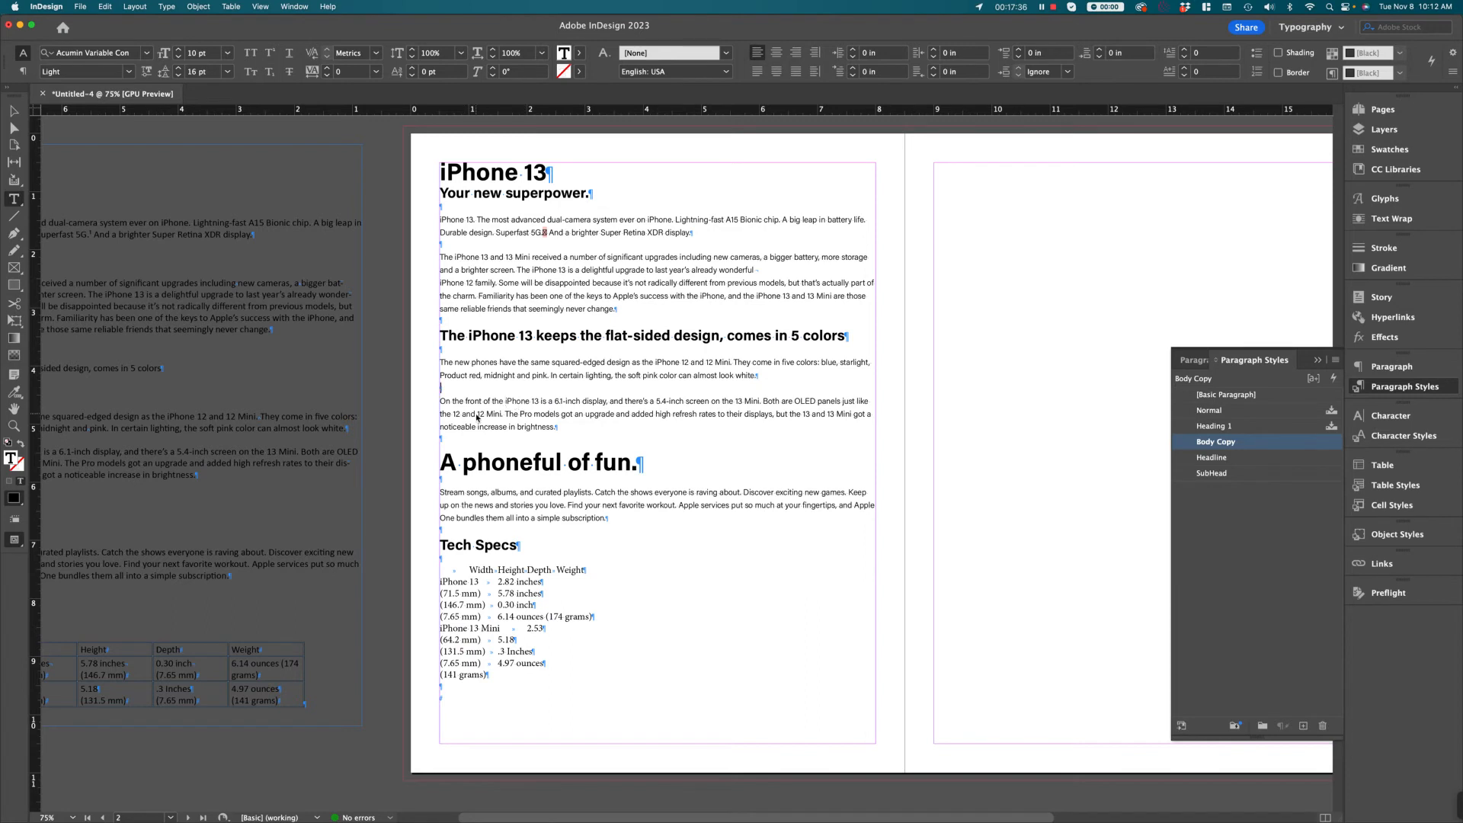
key(BackSpace)
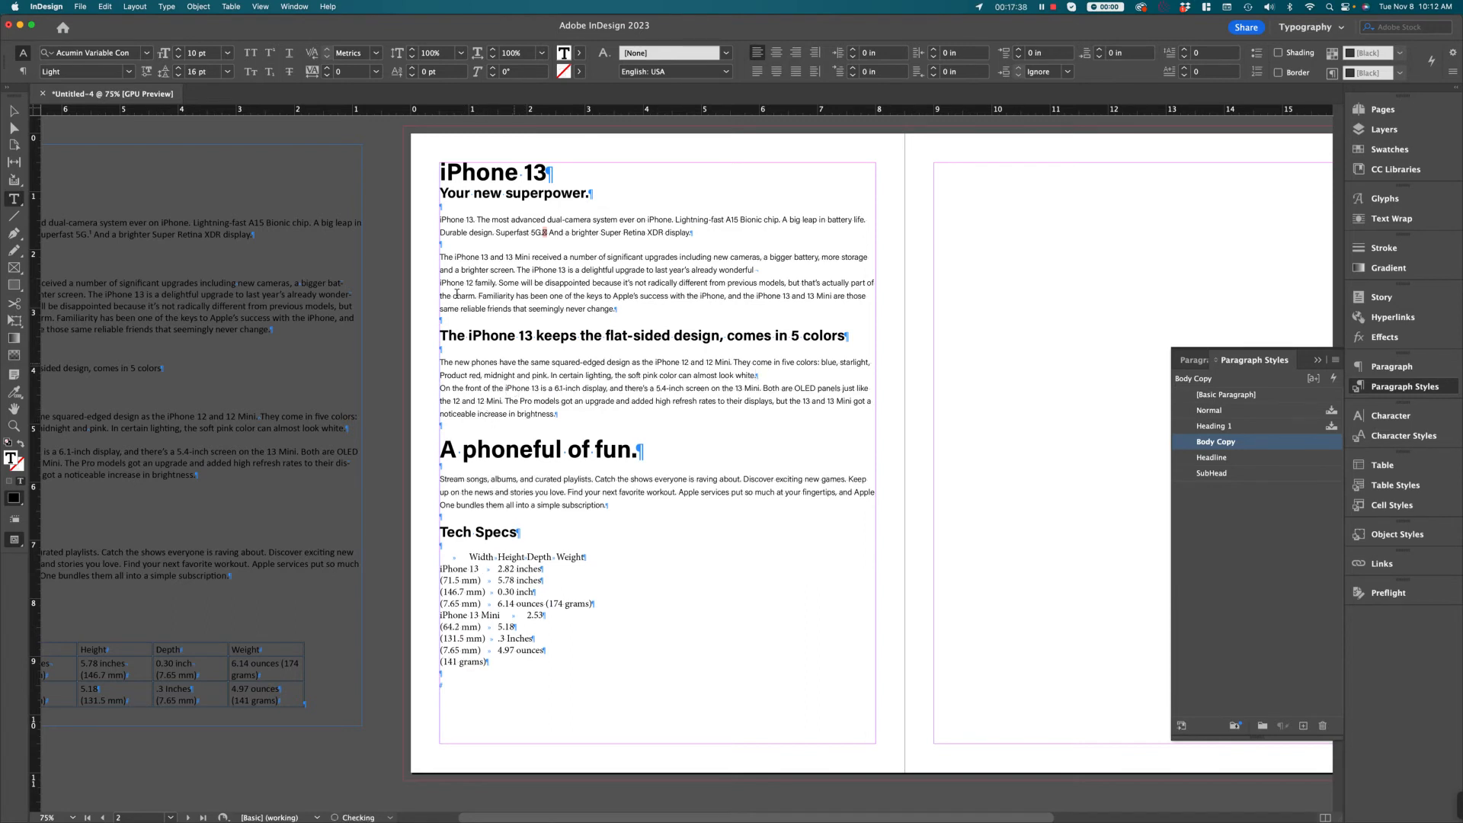
click(451, 319)
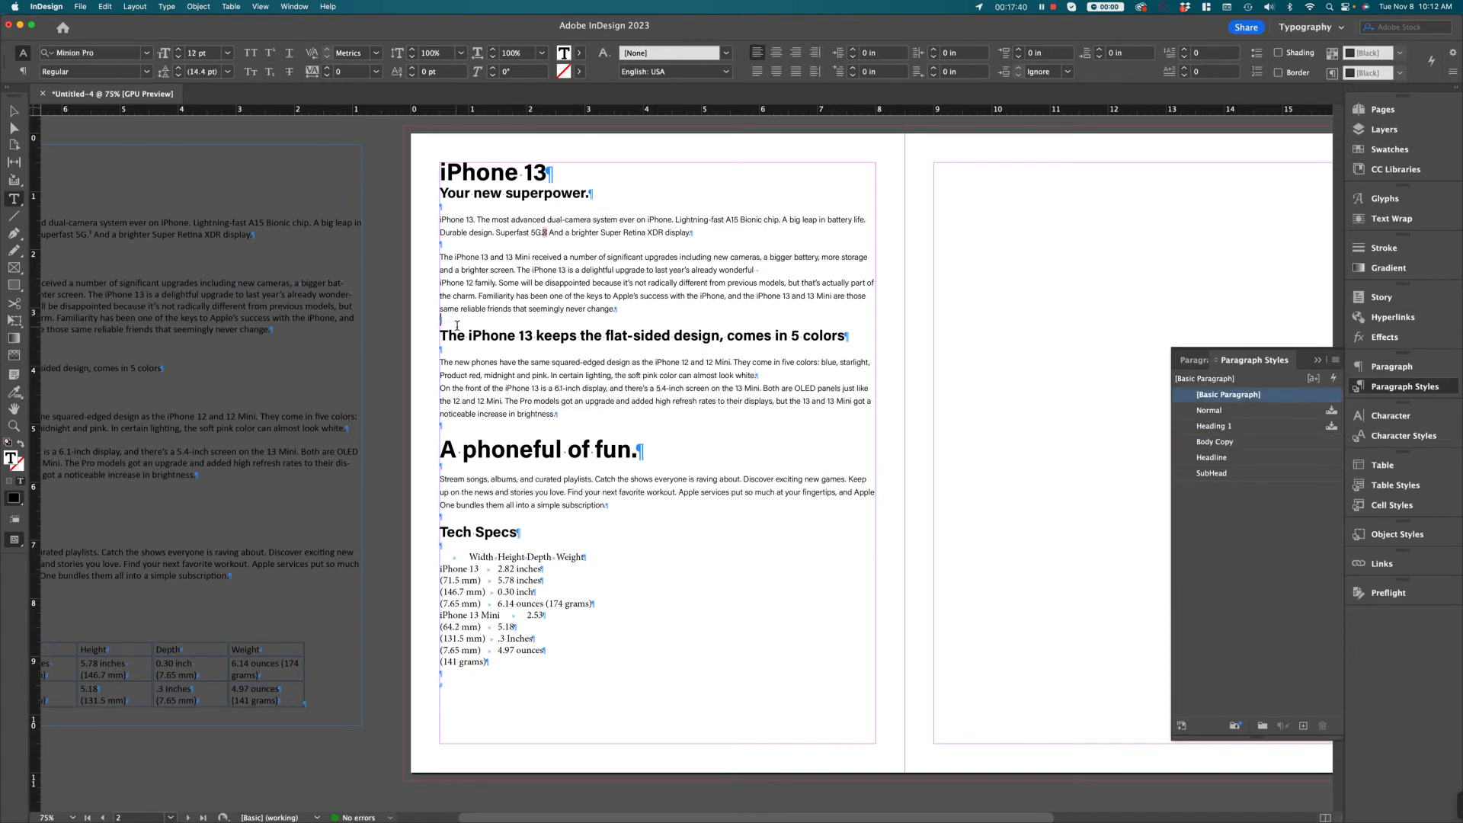
key(BackSpace)
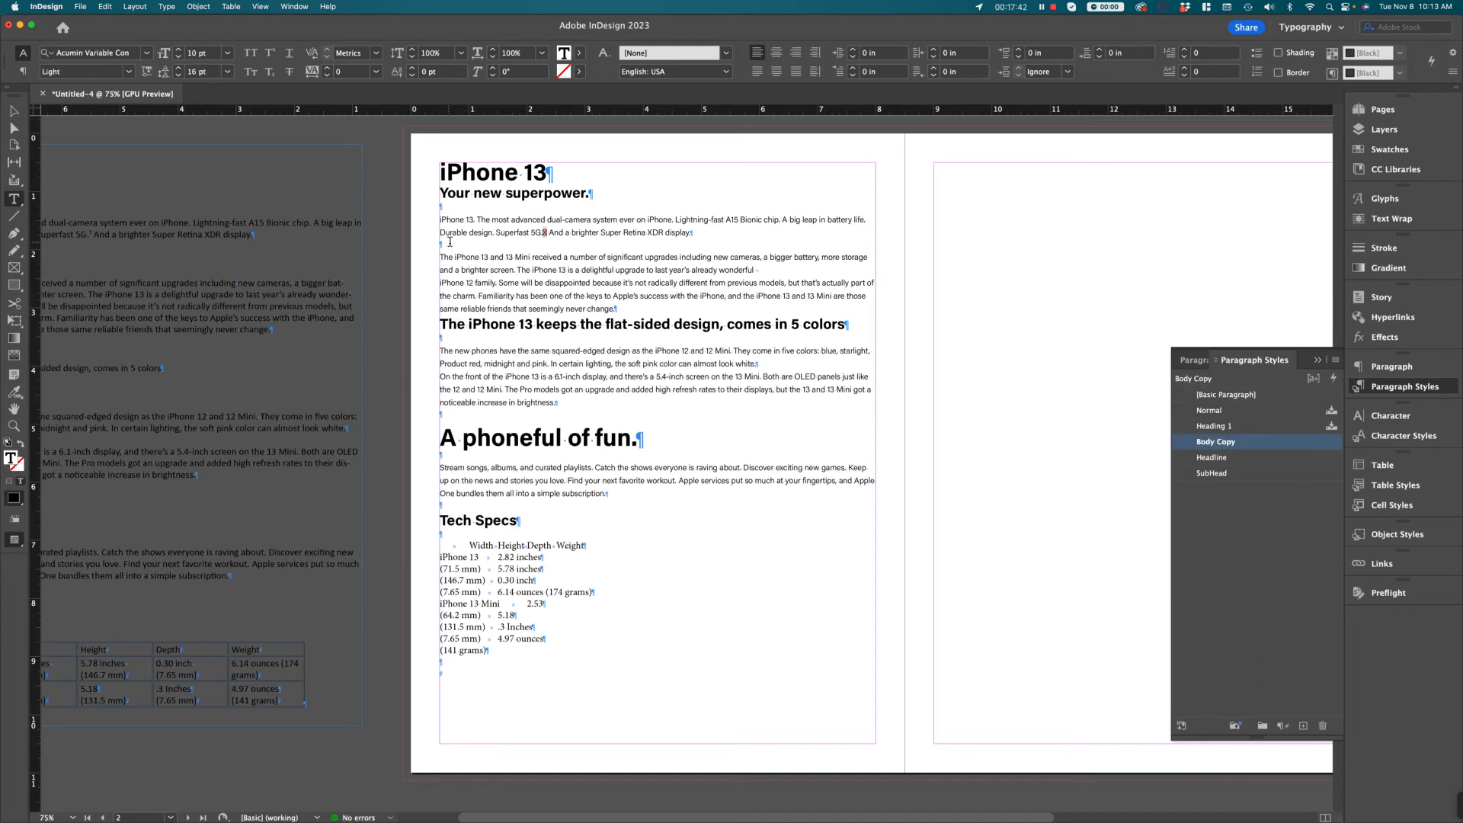
Step: Remove the blank lines below the intro paragraph, below "Your new superpower." and below the flat-sided design subhead
click(451, 244)
key(BackSpace)
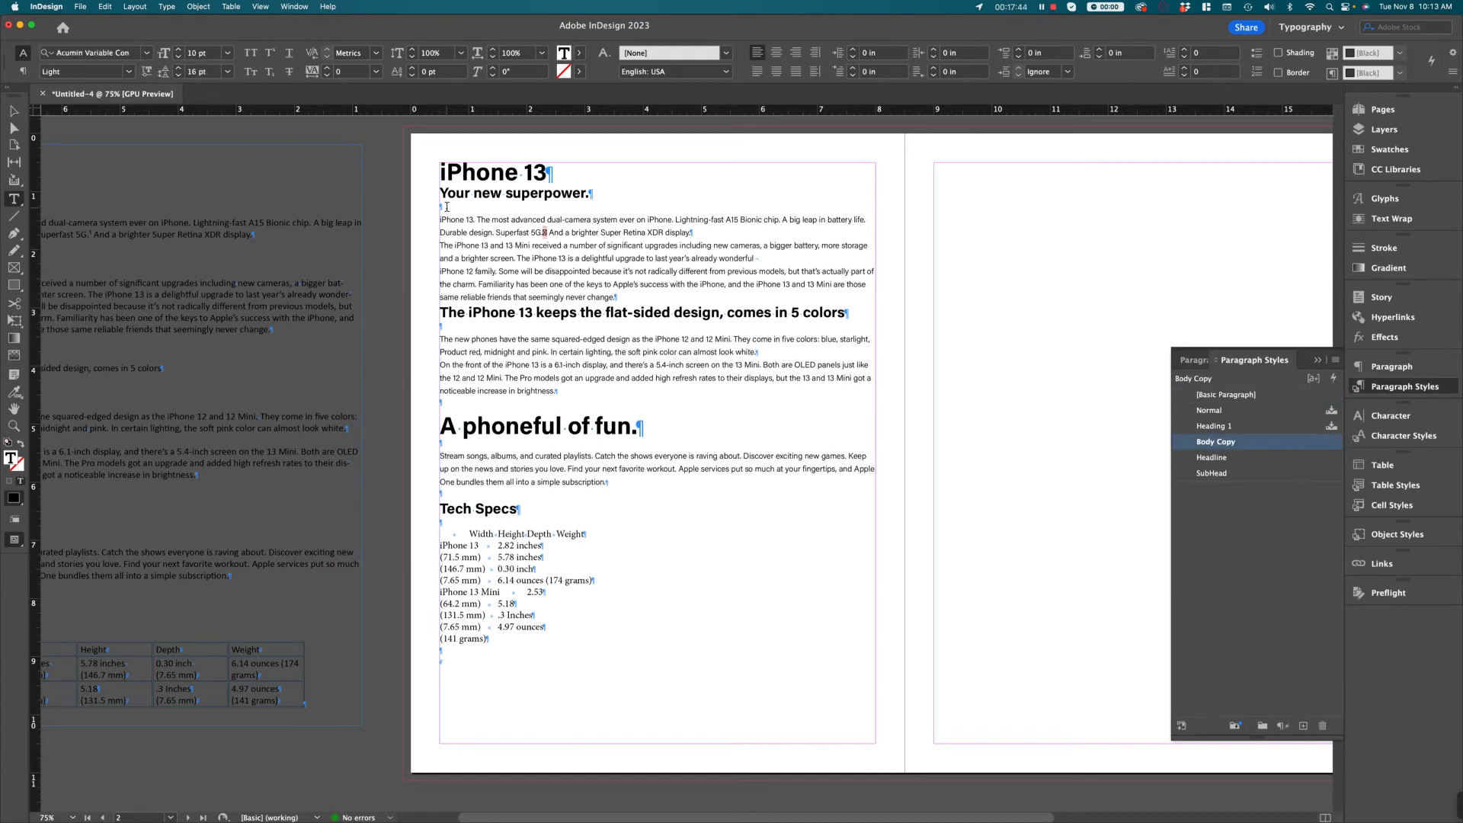
click(446, 207)
key(BackSpace)
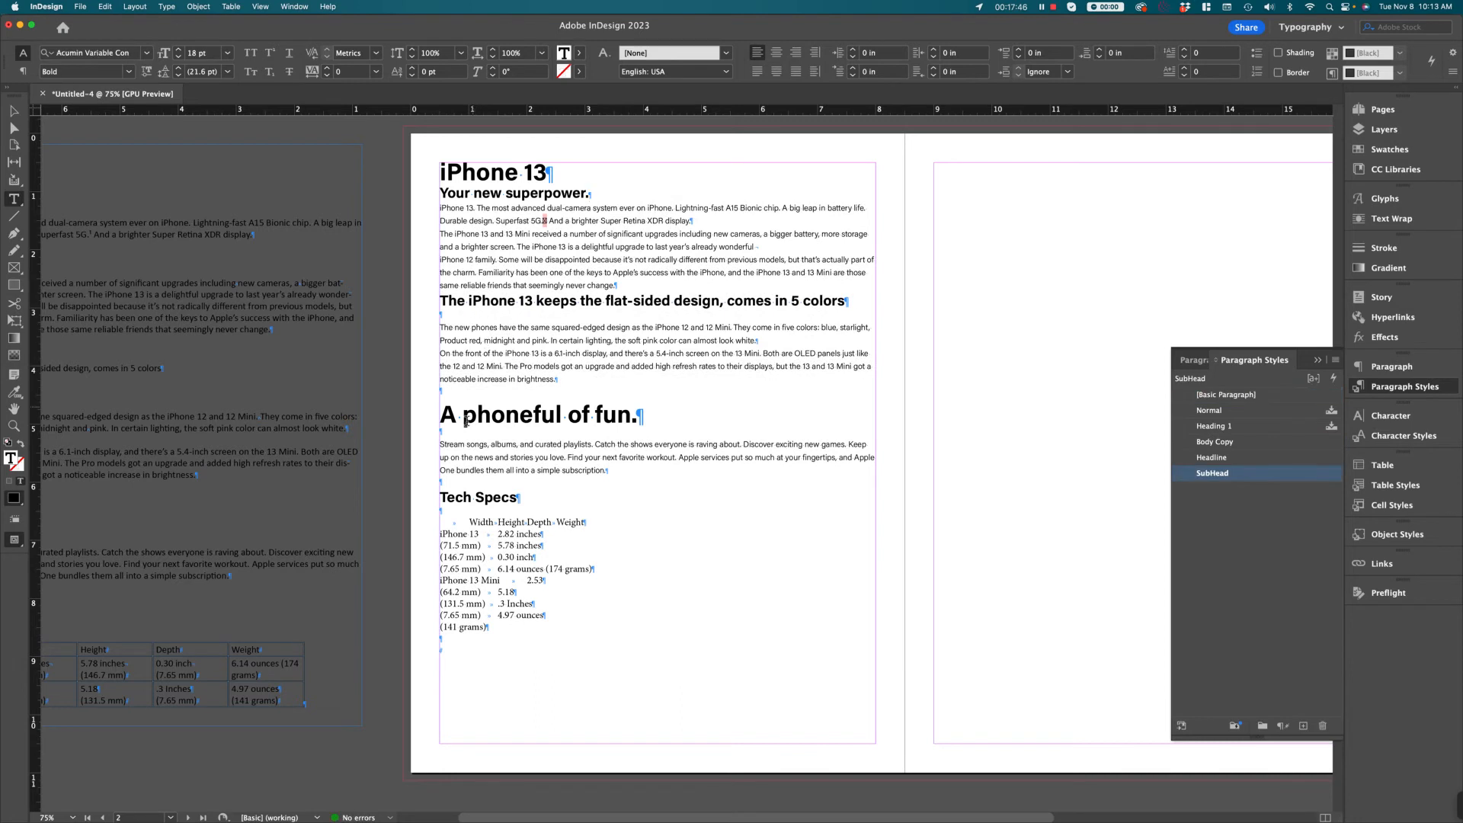
click(446, 314)
key(BackSpace)
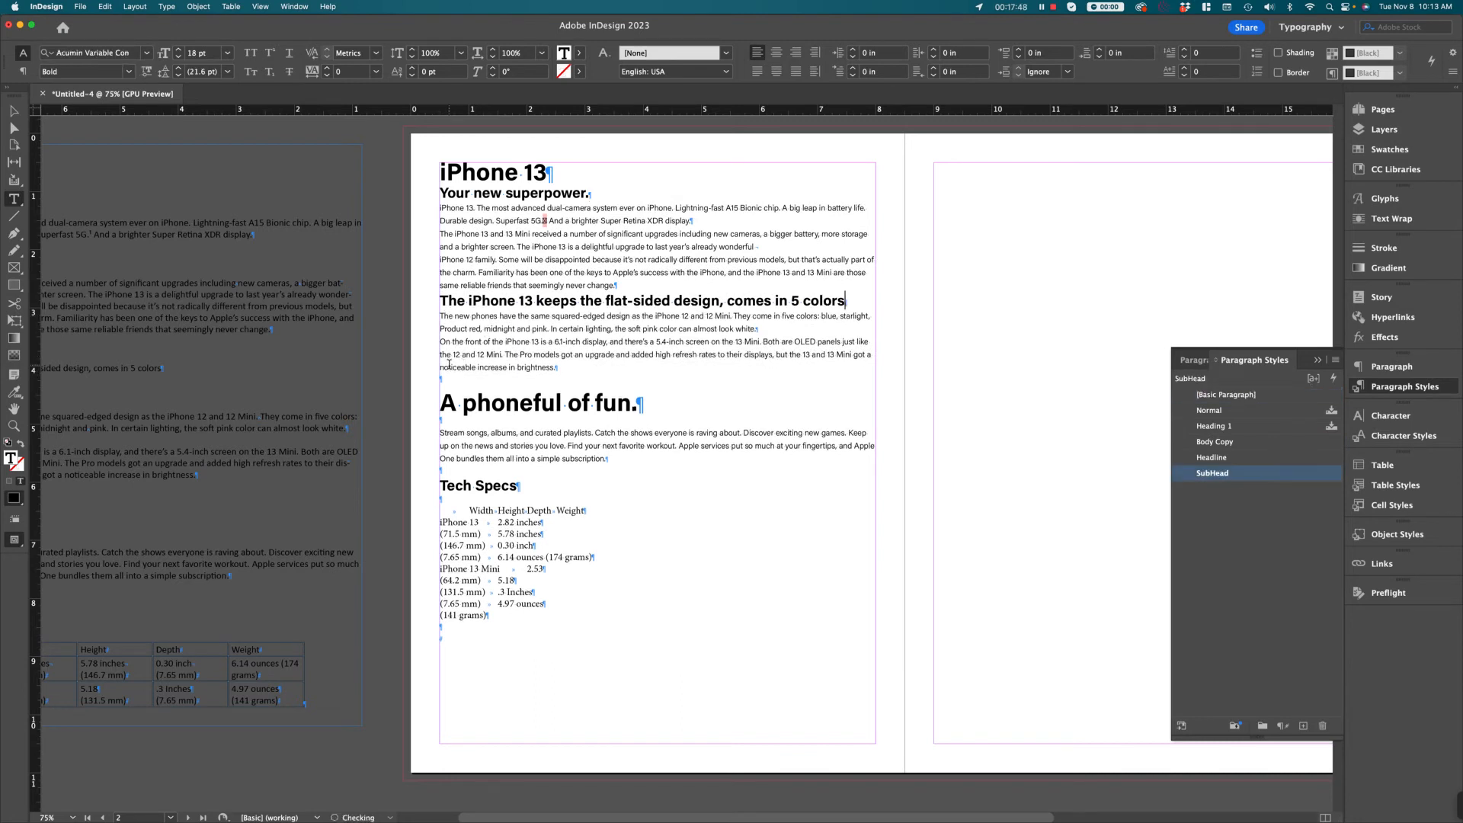
Step: Remove the blank lines above and below both the "A phoneful of fun." headline and the "Tech Specs" subhead
click(448, 380)
key(BackSpace)
click(455, 409)
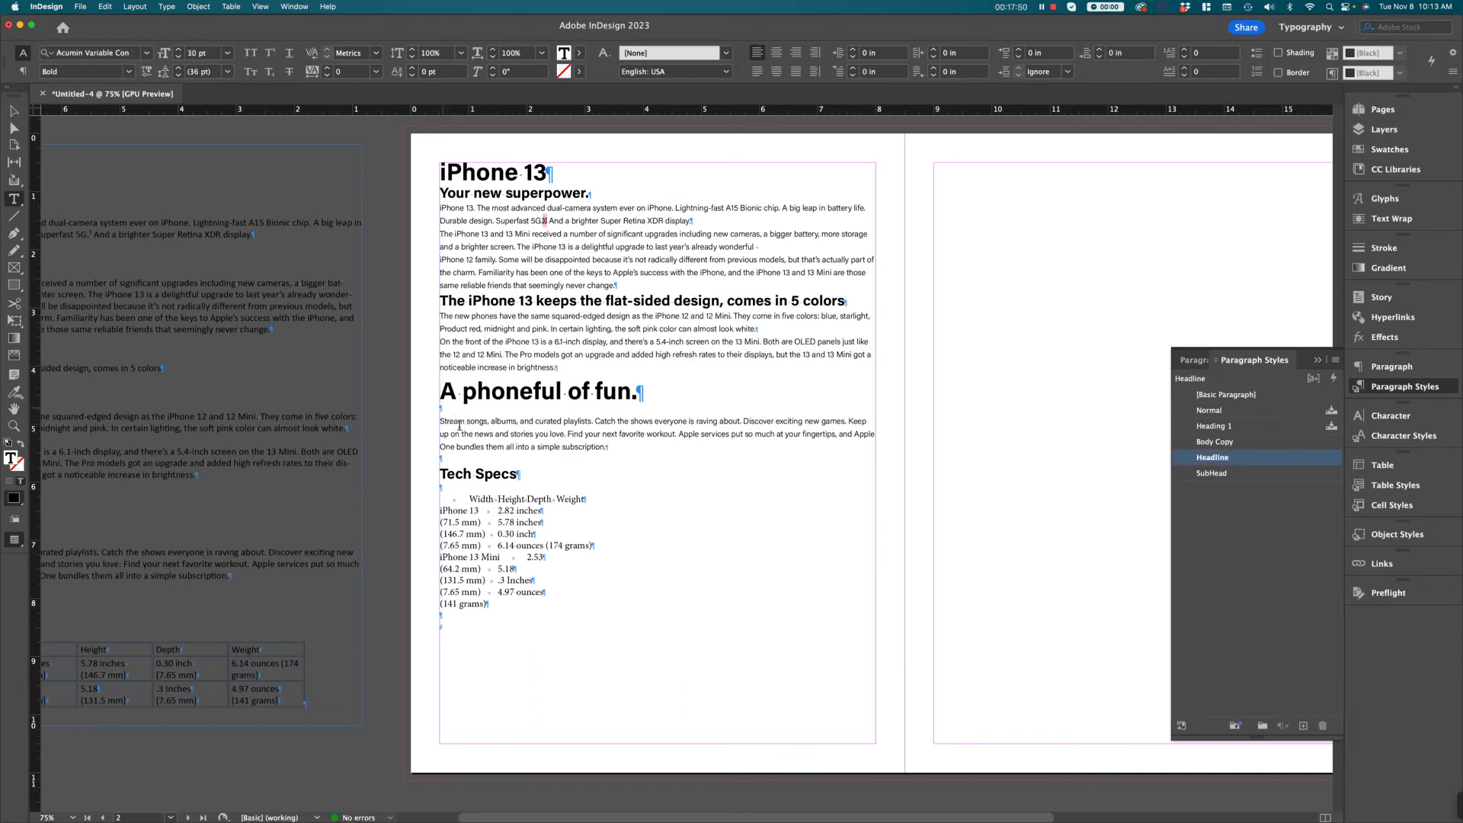
key(BackSpace)
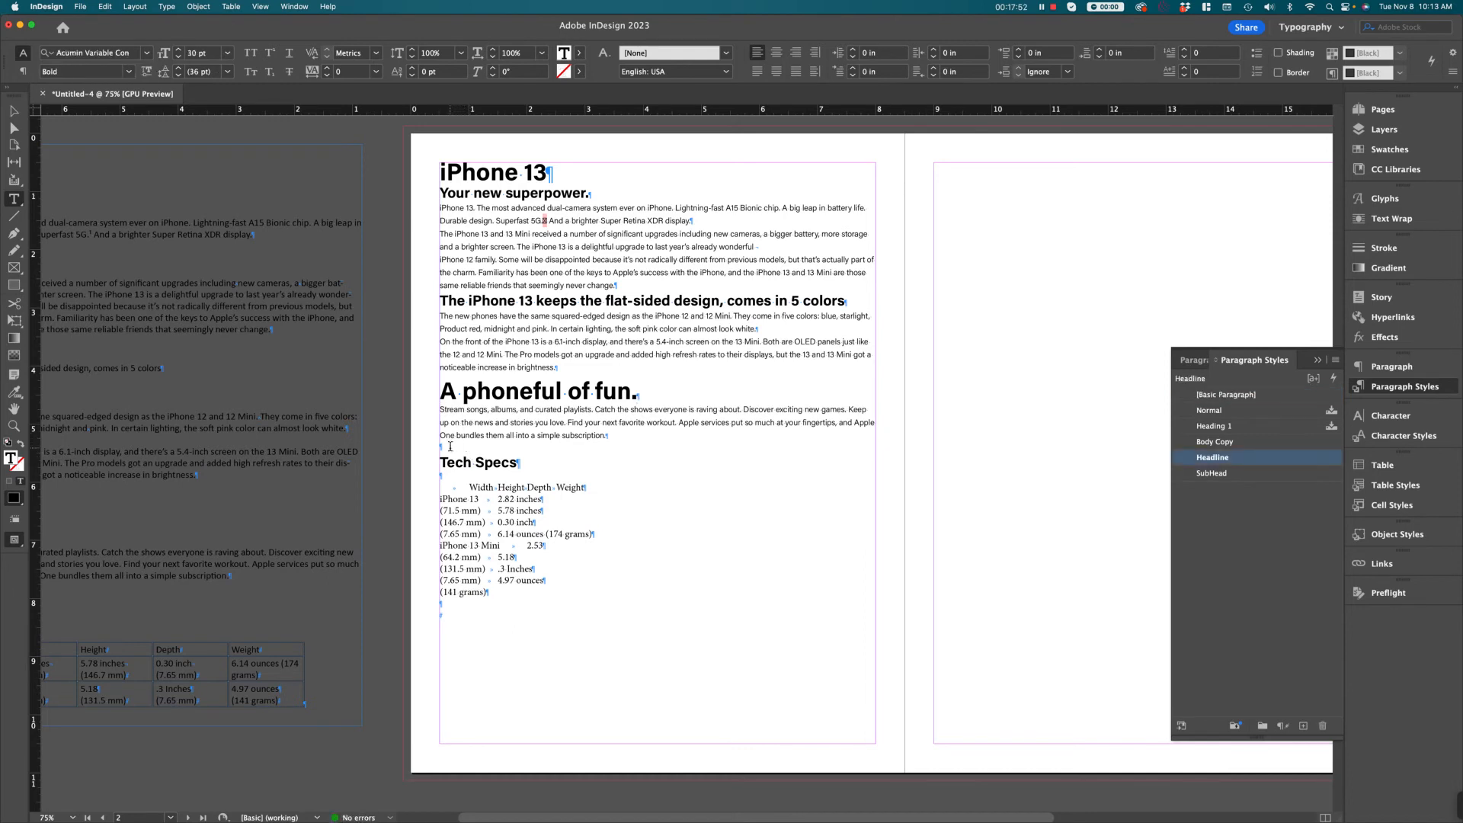
click(451, 447)
key(BackSpace)
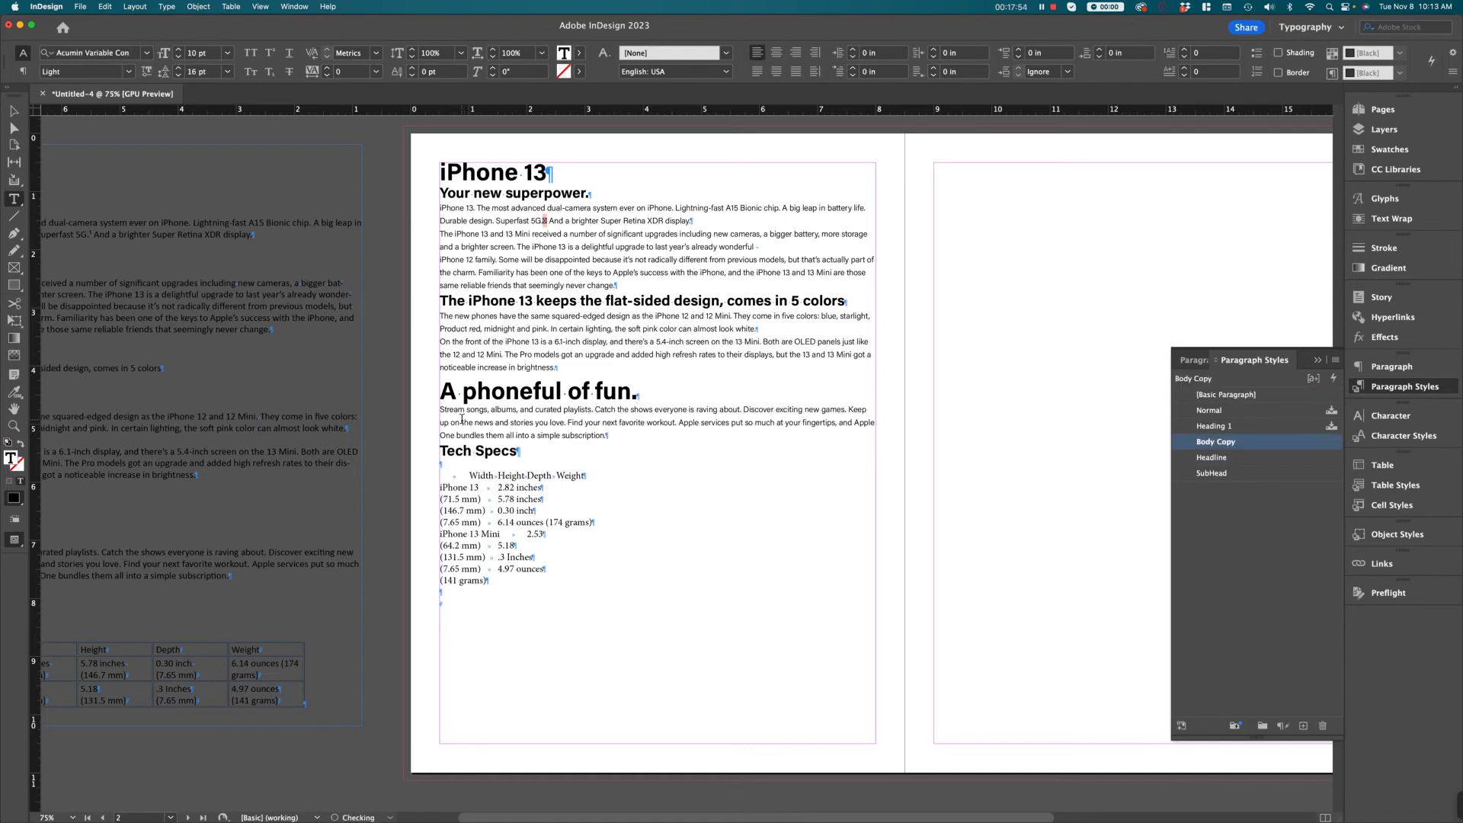
click(448, 463)
key(BackSpace)
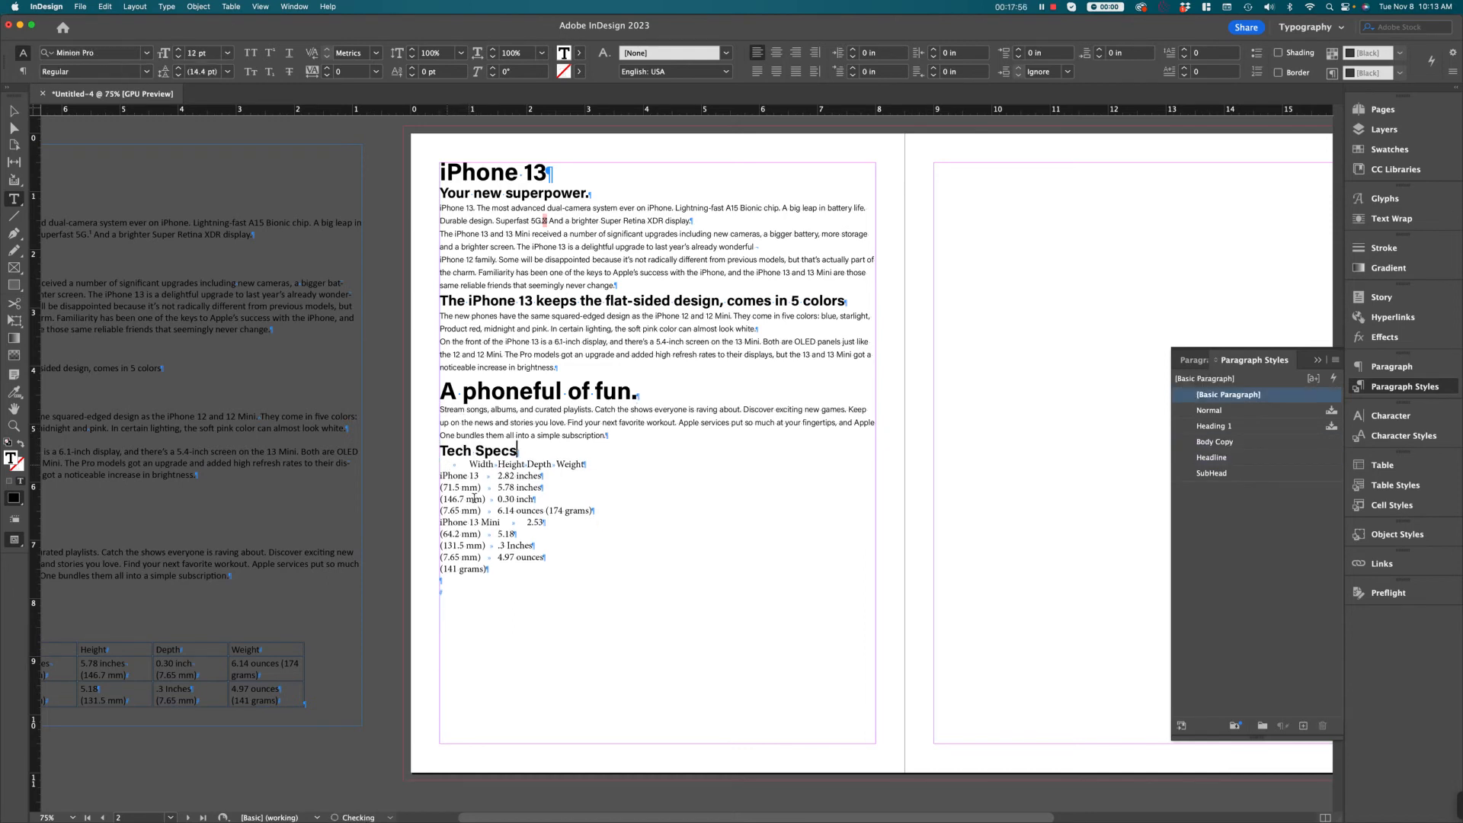
Step: Leave text editing with the Selection tool and deselect the text frame
key(shift+super+a)
click(15, 112)
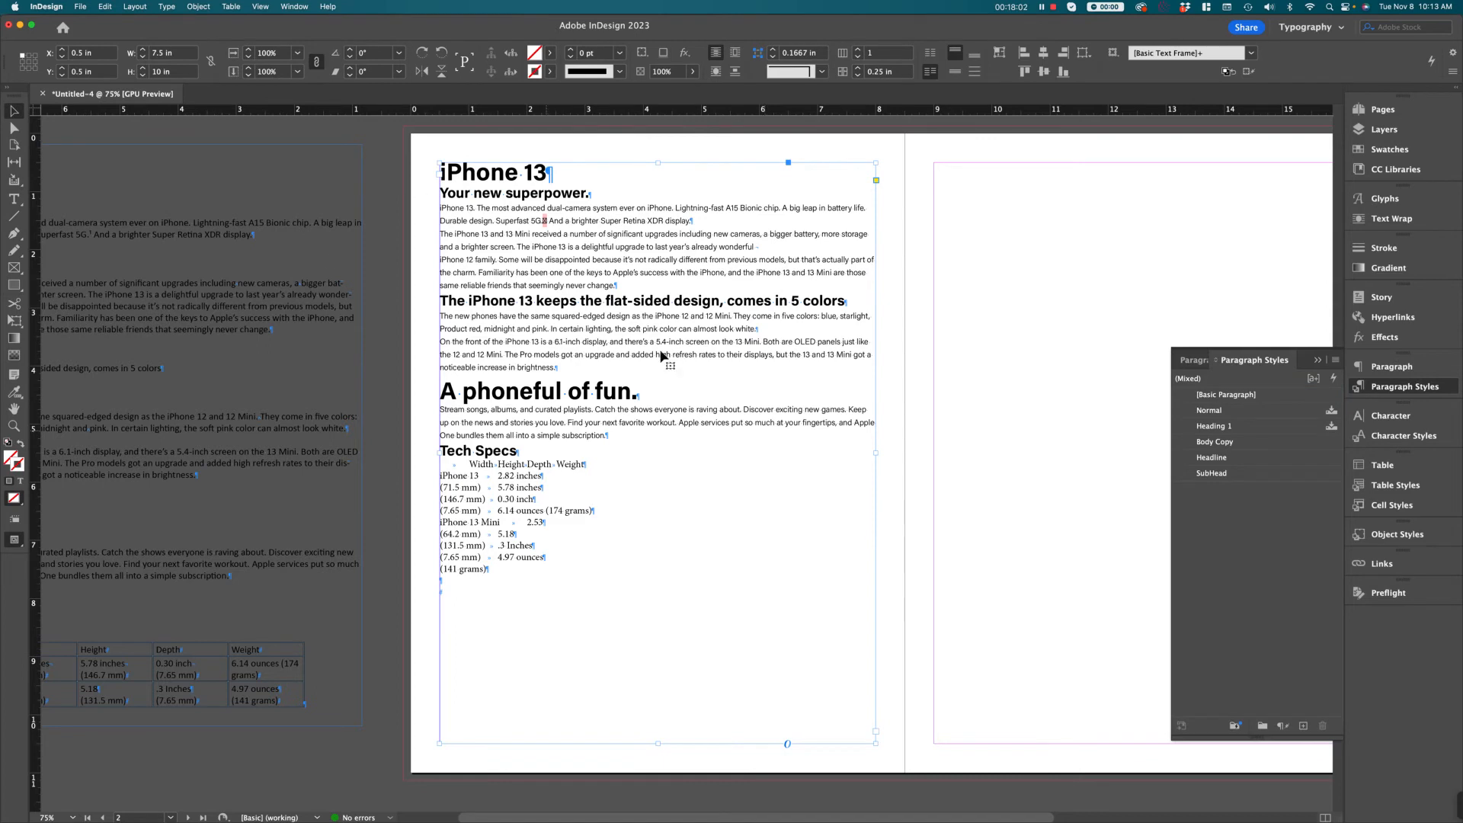
click(963, 341)
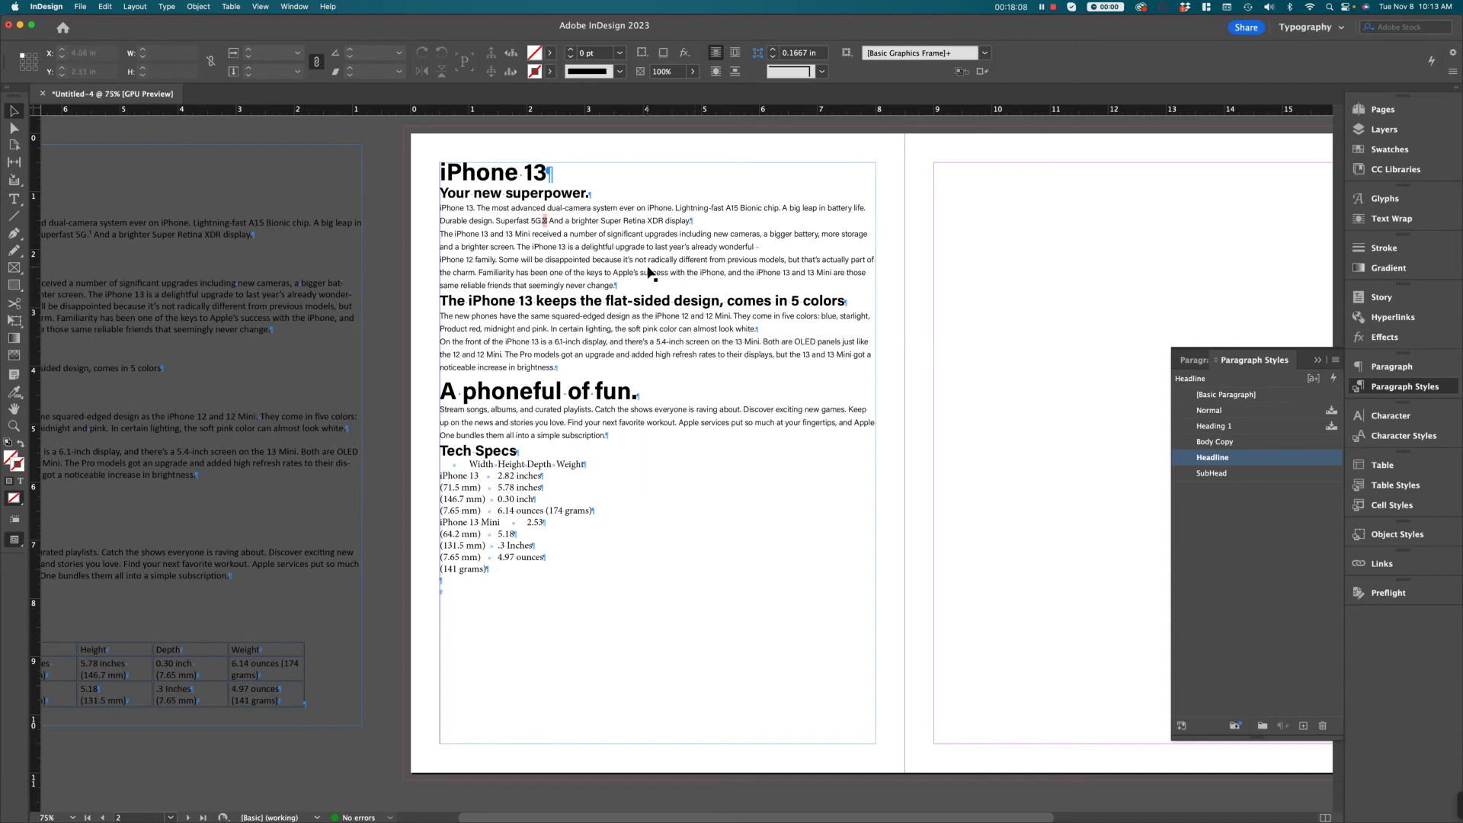
click(688, 357)
click(1022, 295)
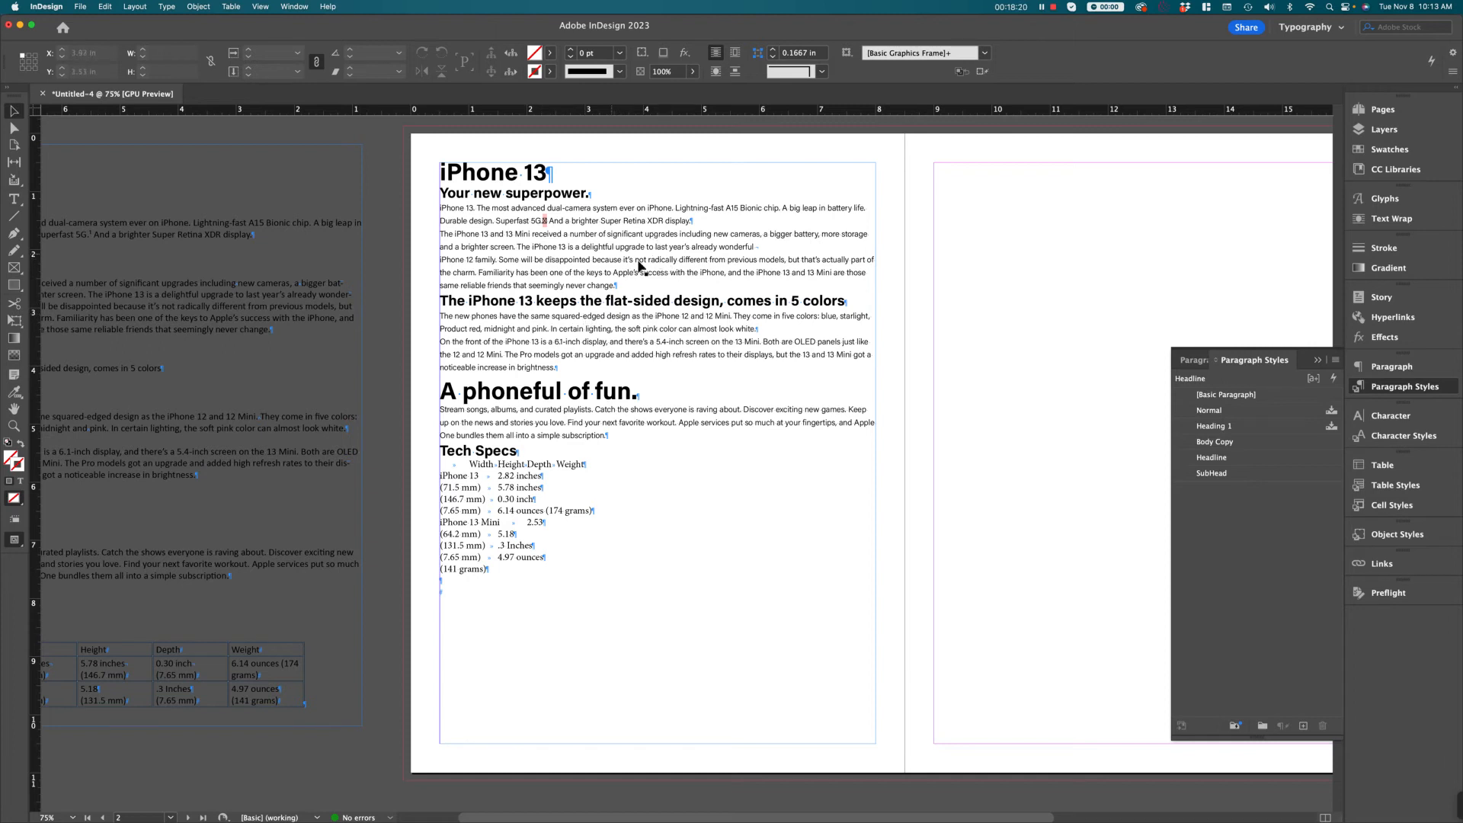
Step: Open the indents and spacing options of the Body Copy paragraph style
double_click(1313, 446)
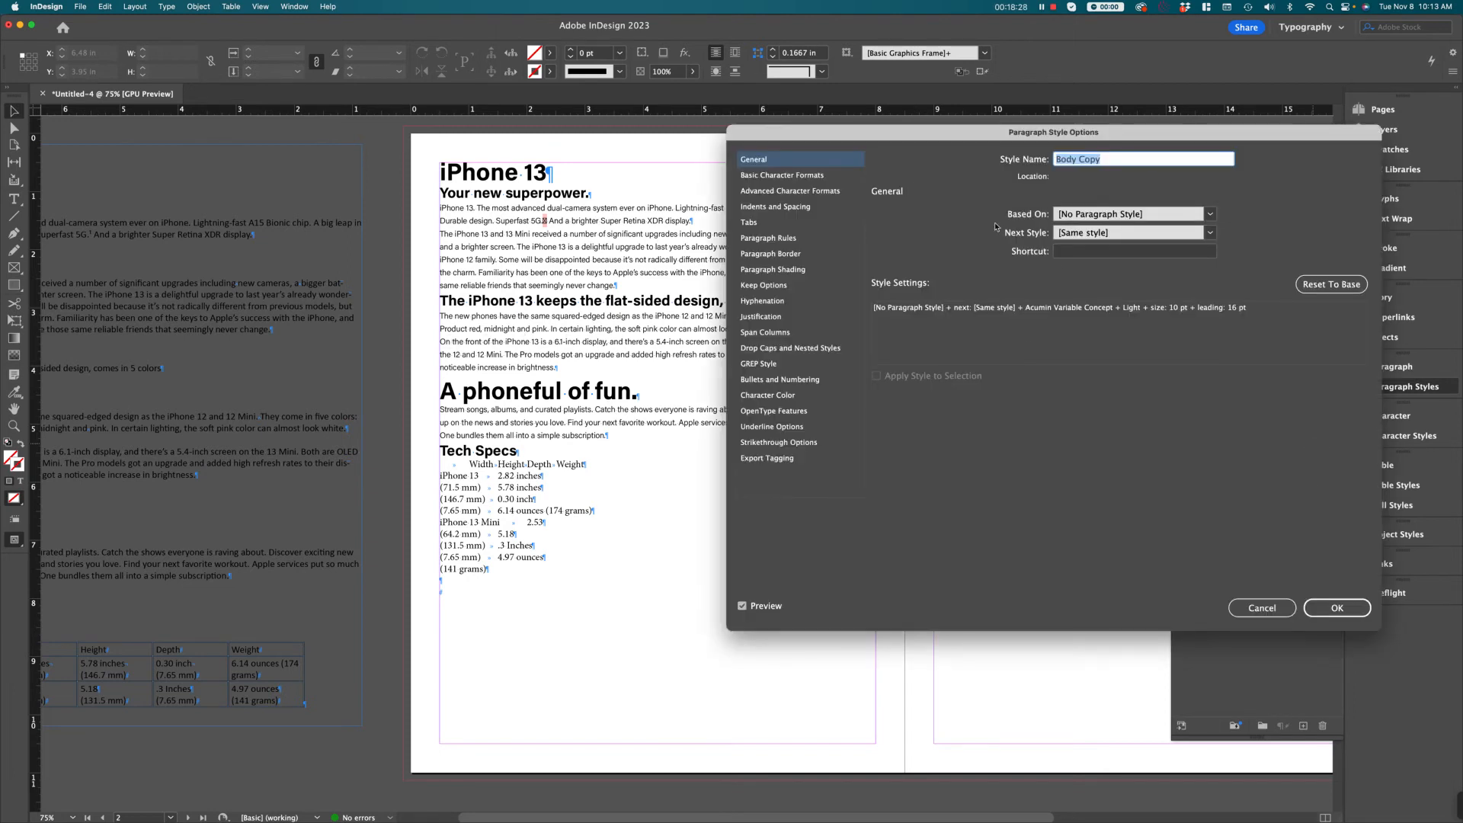
click(753, 207)
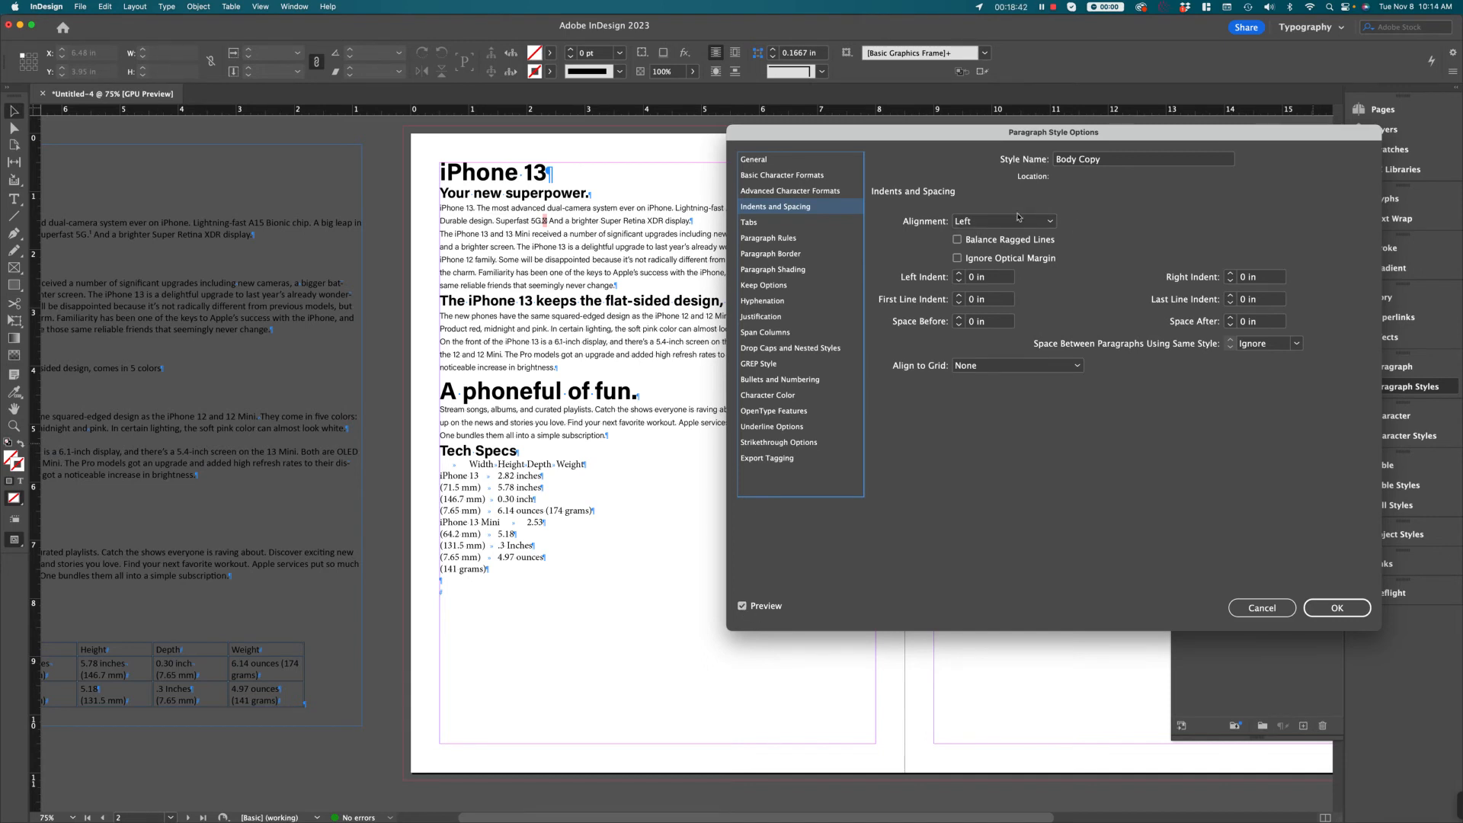
Step: Try Center alignment for the Body Copy style and set it back to Left
click(994, 222)
click(993, 252)
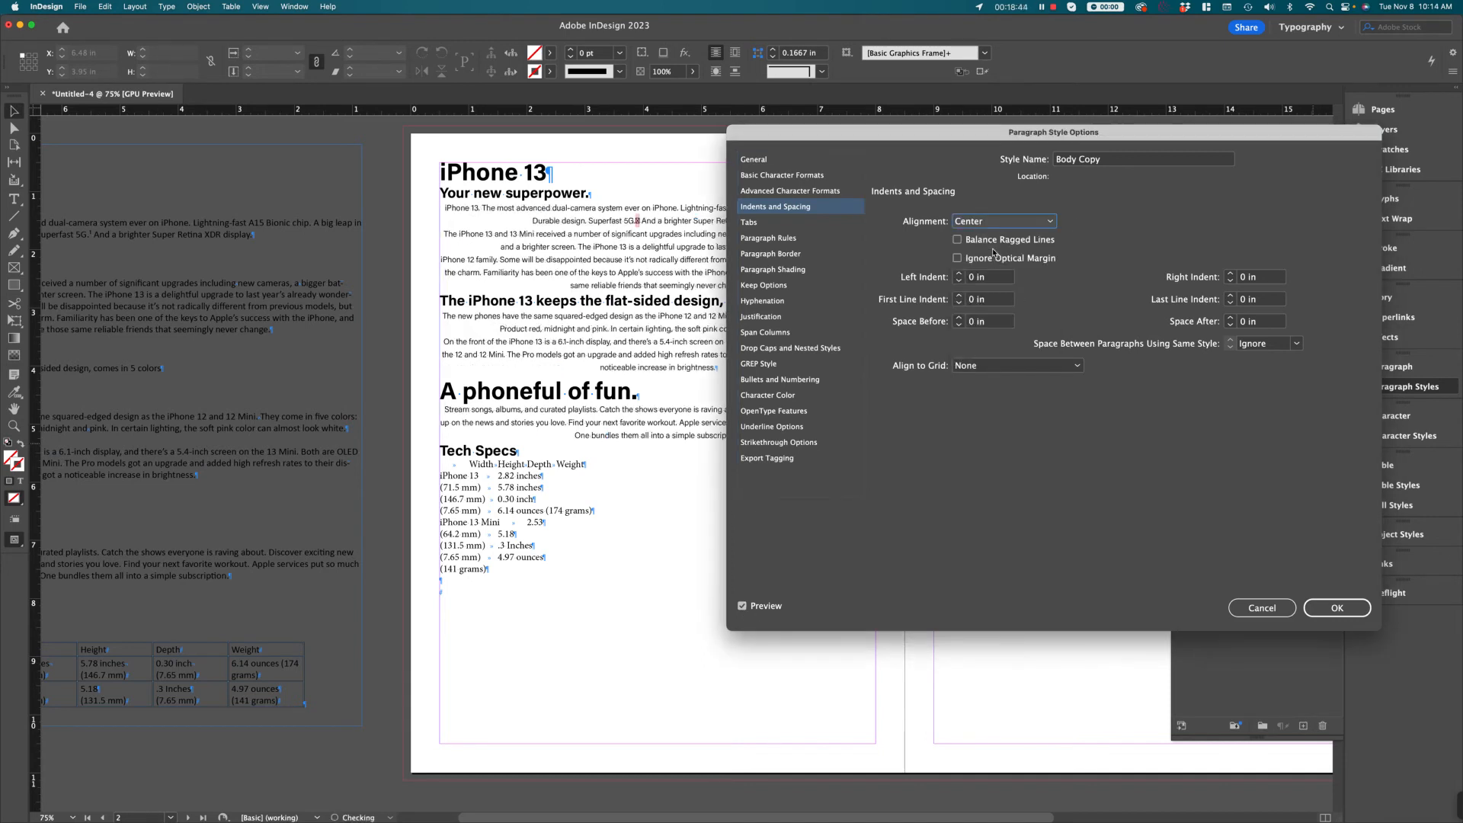
click(997, 224)
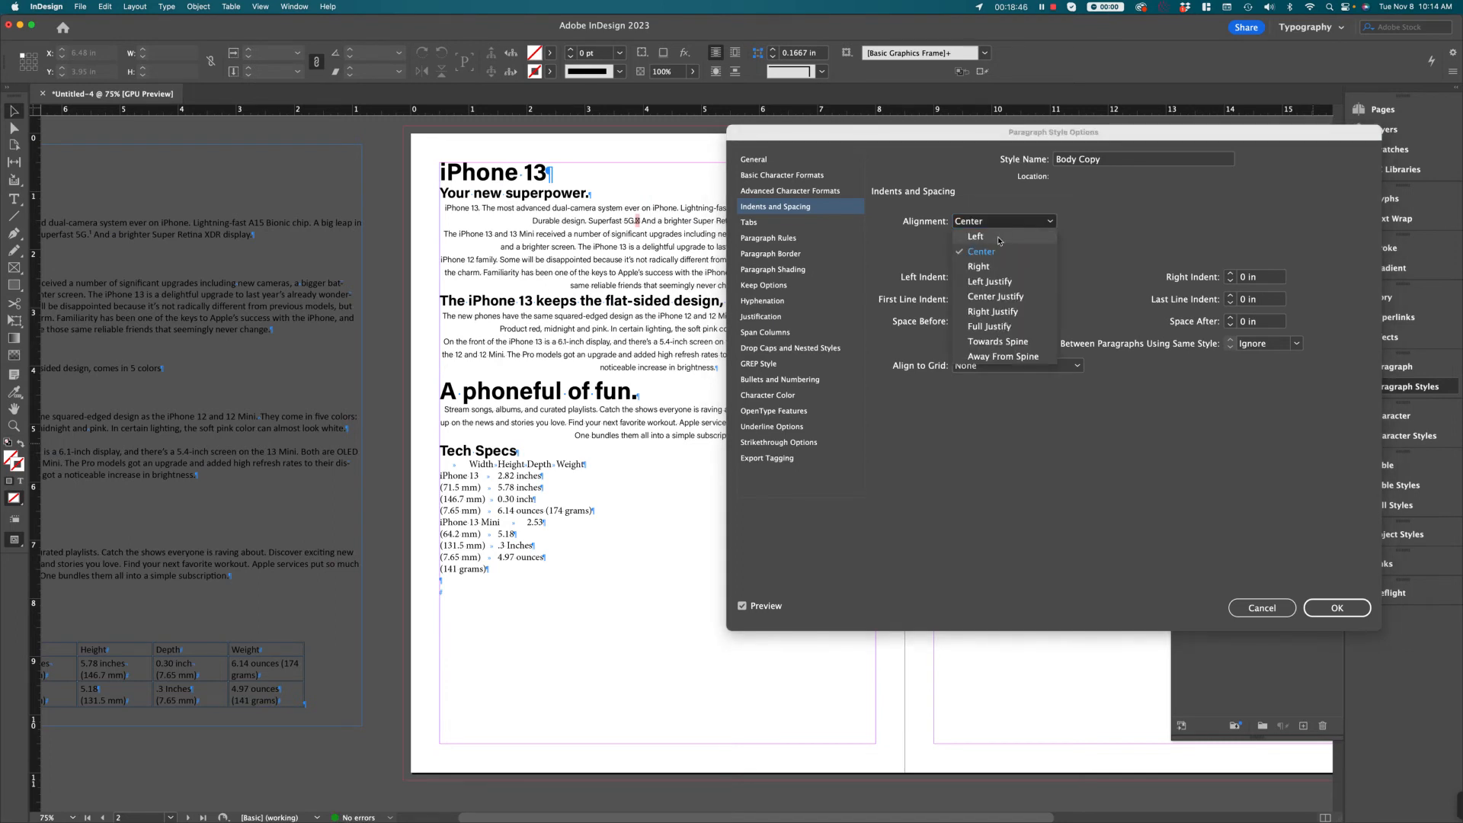
click(999, 240)
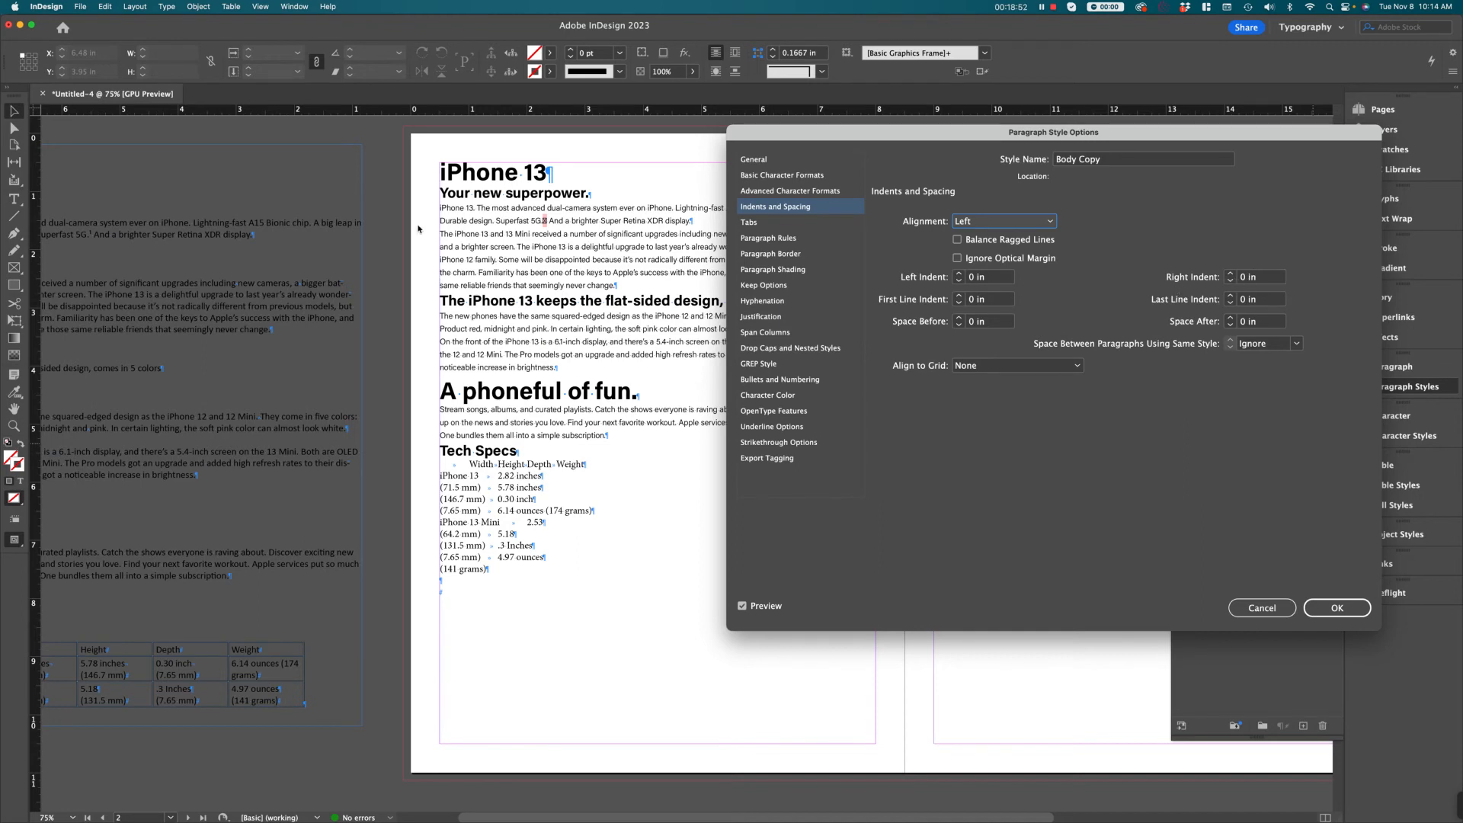
Step: Set the Body Copy style's left indent to 0.0625 in
click(960, 276)
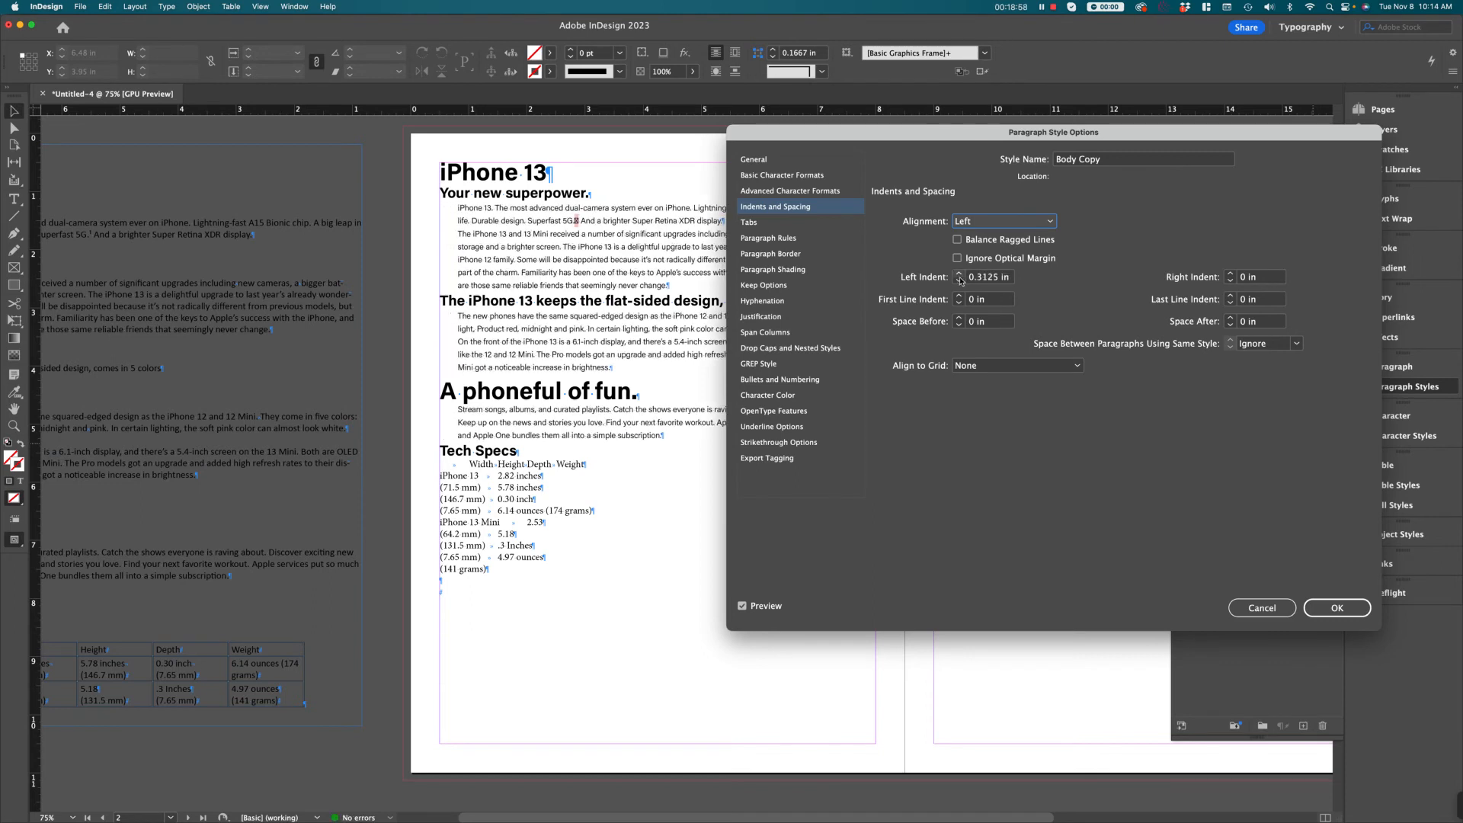
click(959, 280)
click(960, 280)
click(960, 281)
click(959, 280)
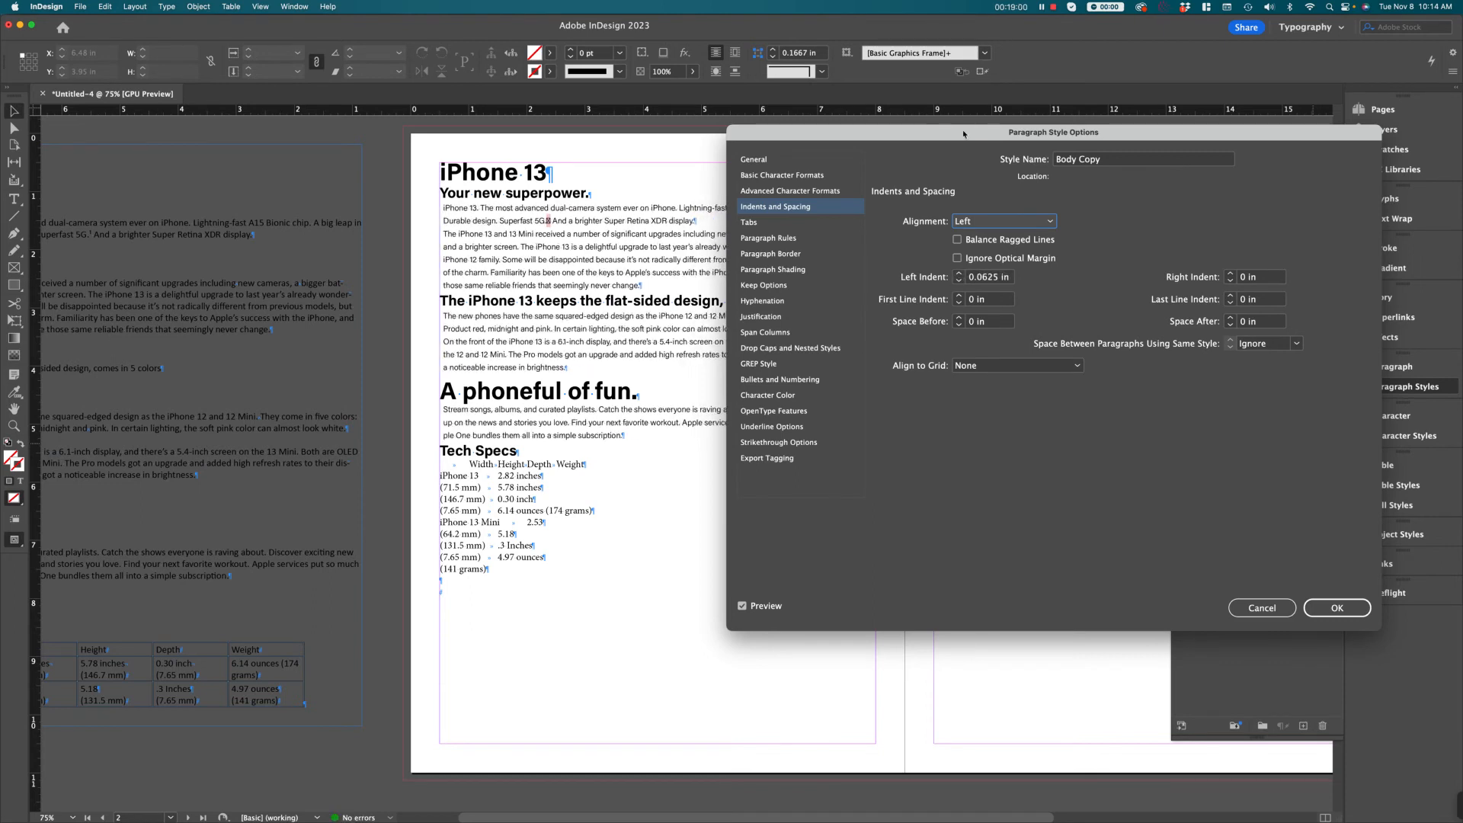
Step: Move the style options dialog clear of the page text and set the Body Copy style's right indent to 0.0625 in
drag(963, 134, 977, 264)
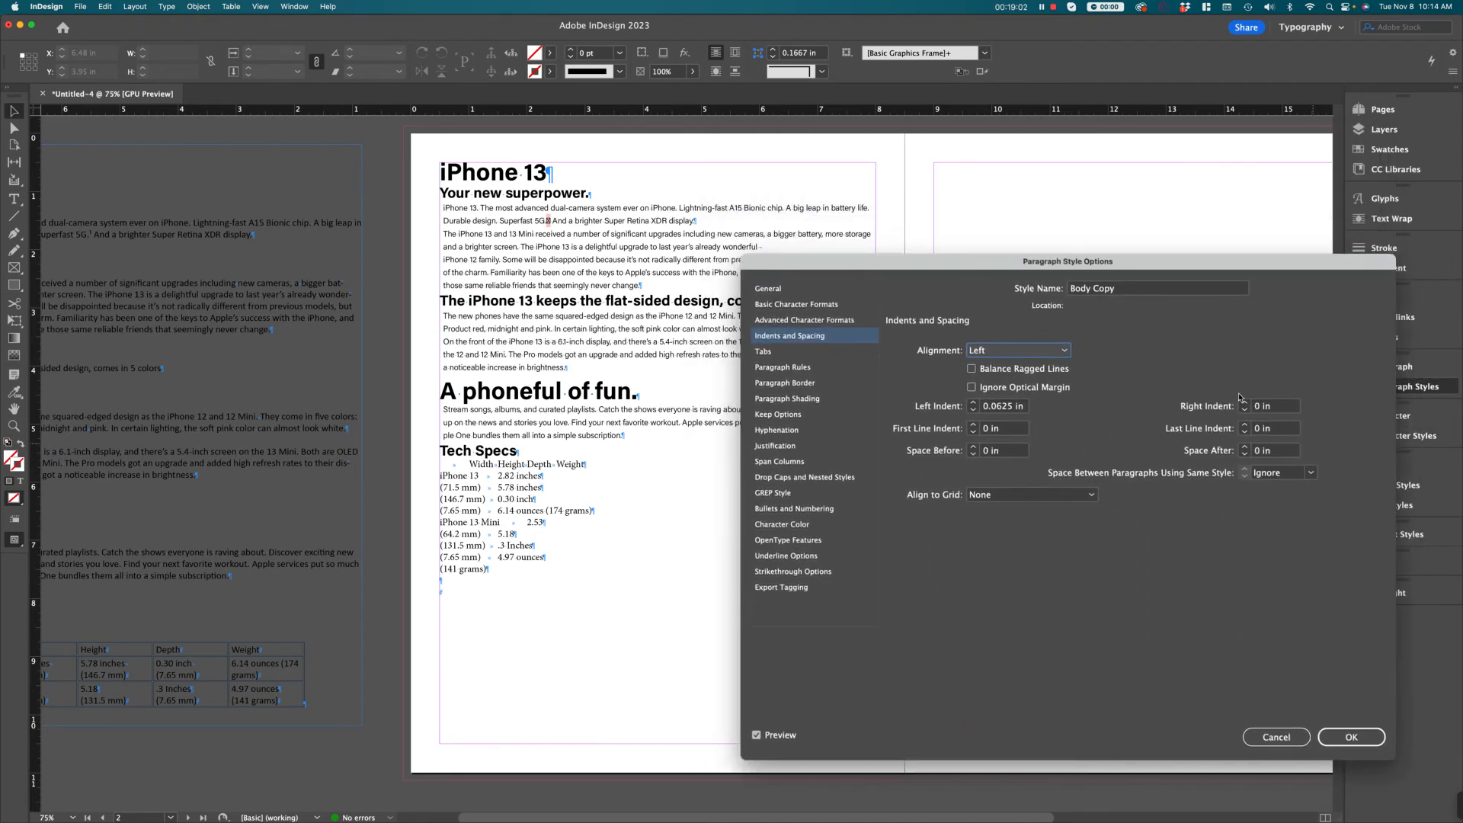
click(1245, 403)
click(1246, 403)
click(1245, 403)
click(1245, 404)
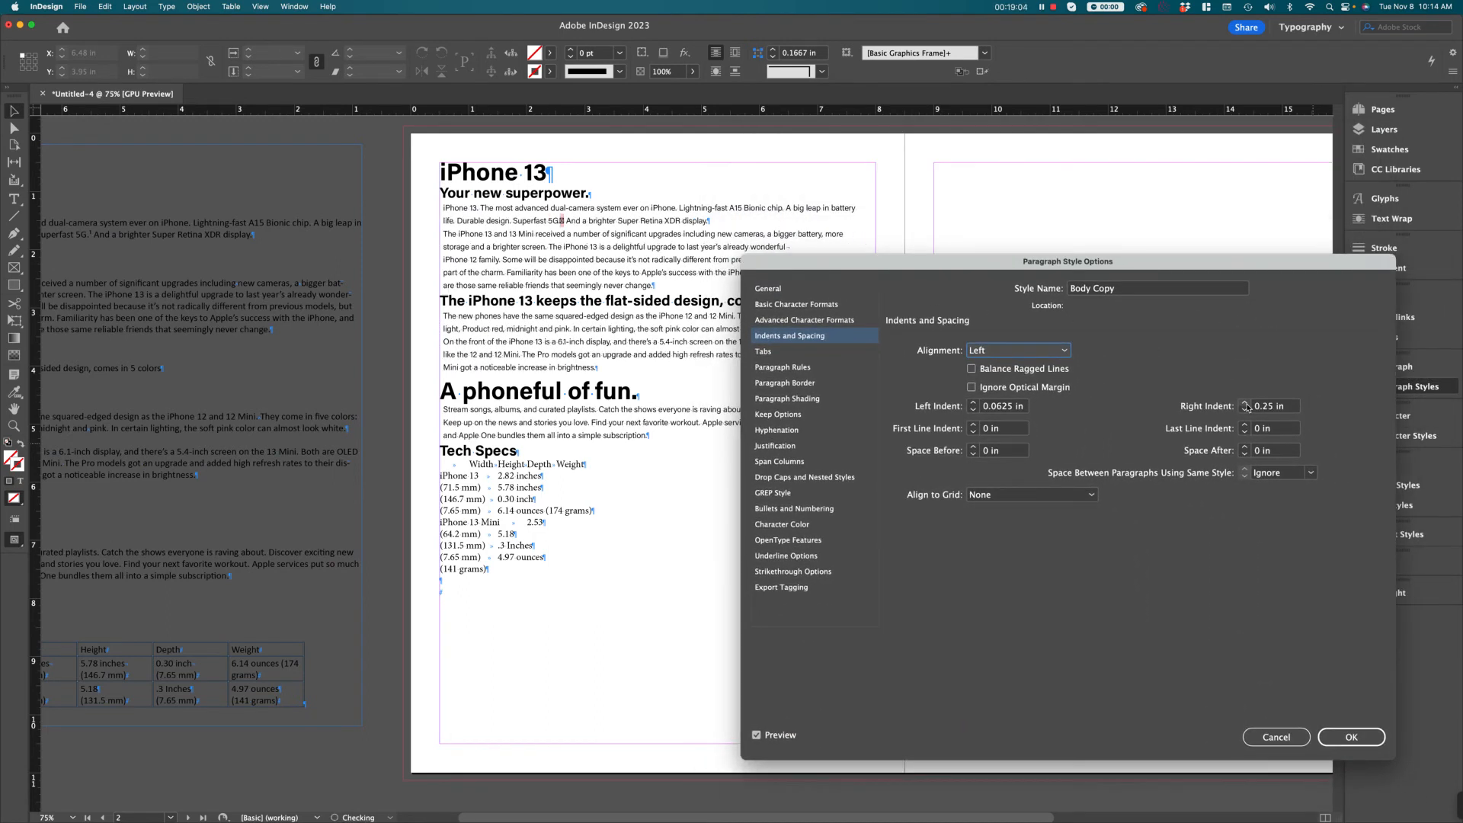
click(1245, 411)
click(1246, 410)
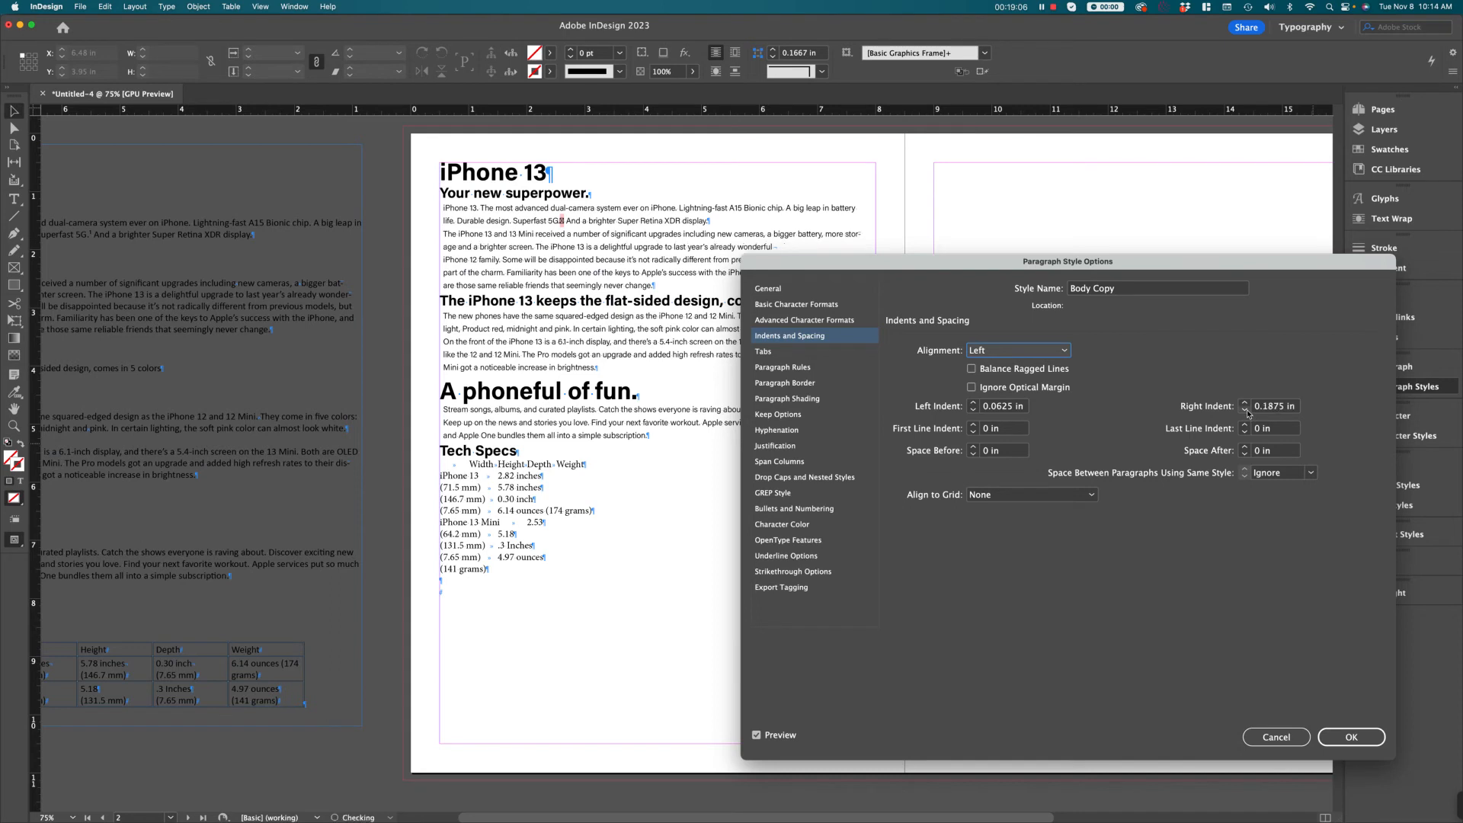
click(1245, 411)
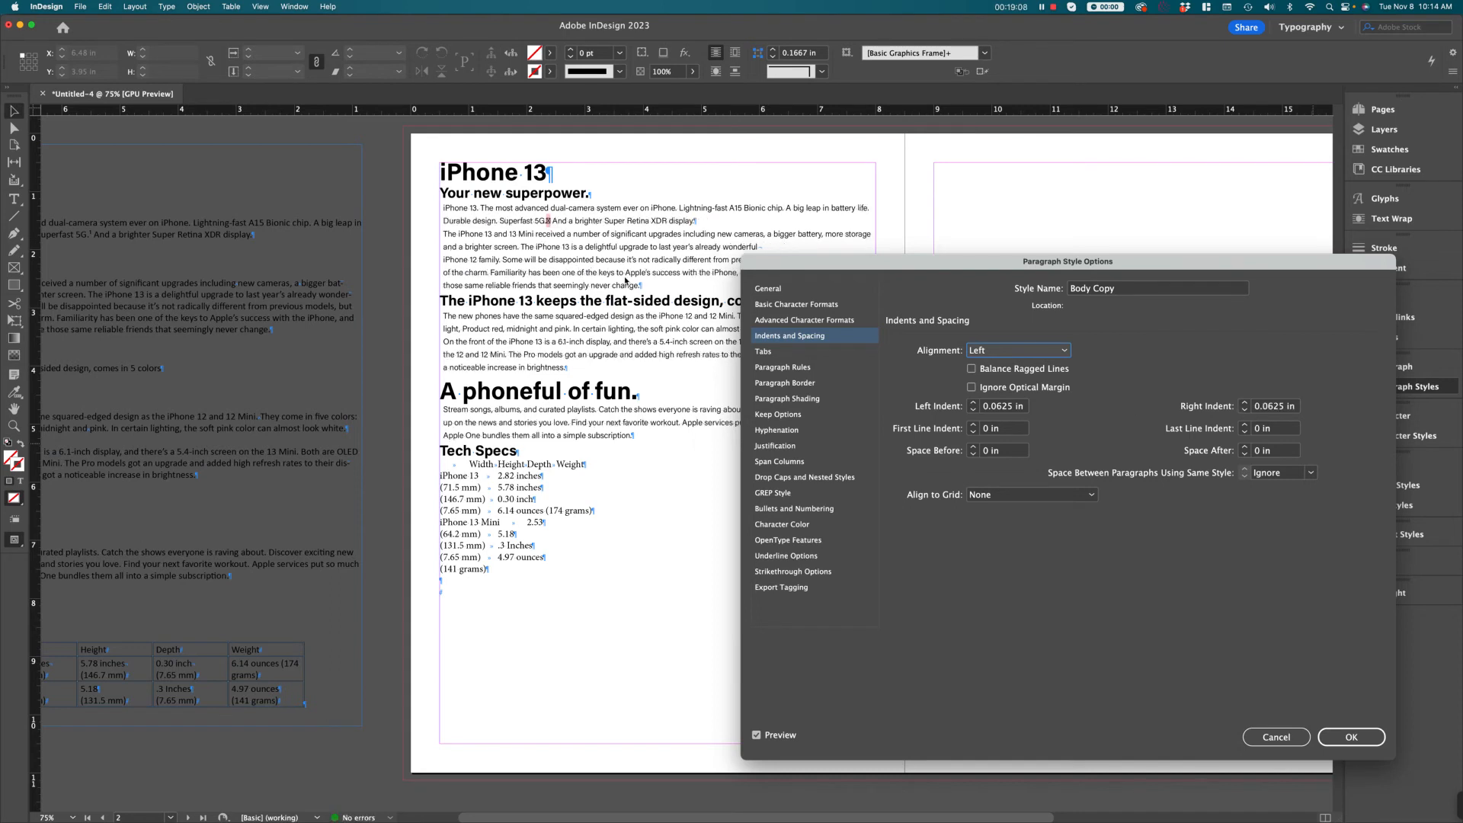
Step: Set the Body Copy style's first line indent and space after to 0.1875 in each, and save the style
click(973, 426)
click(973, 426)
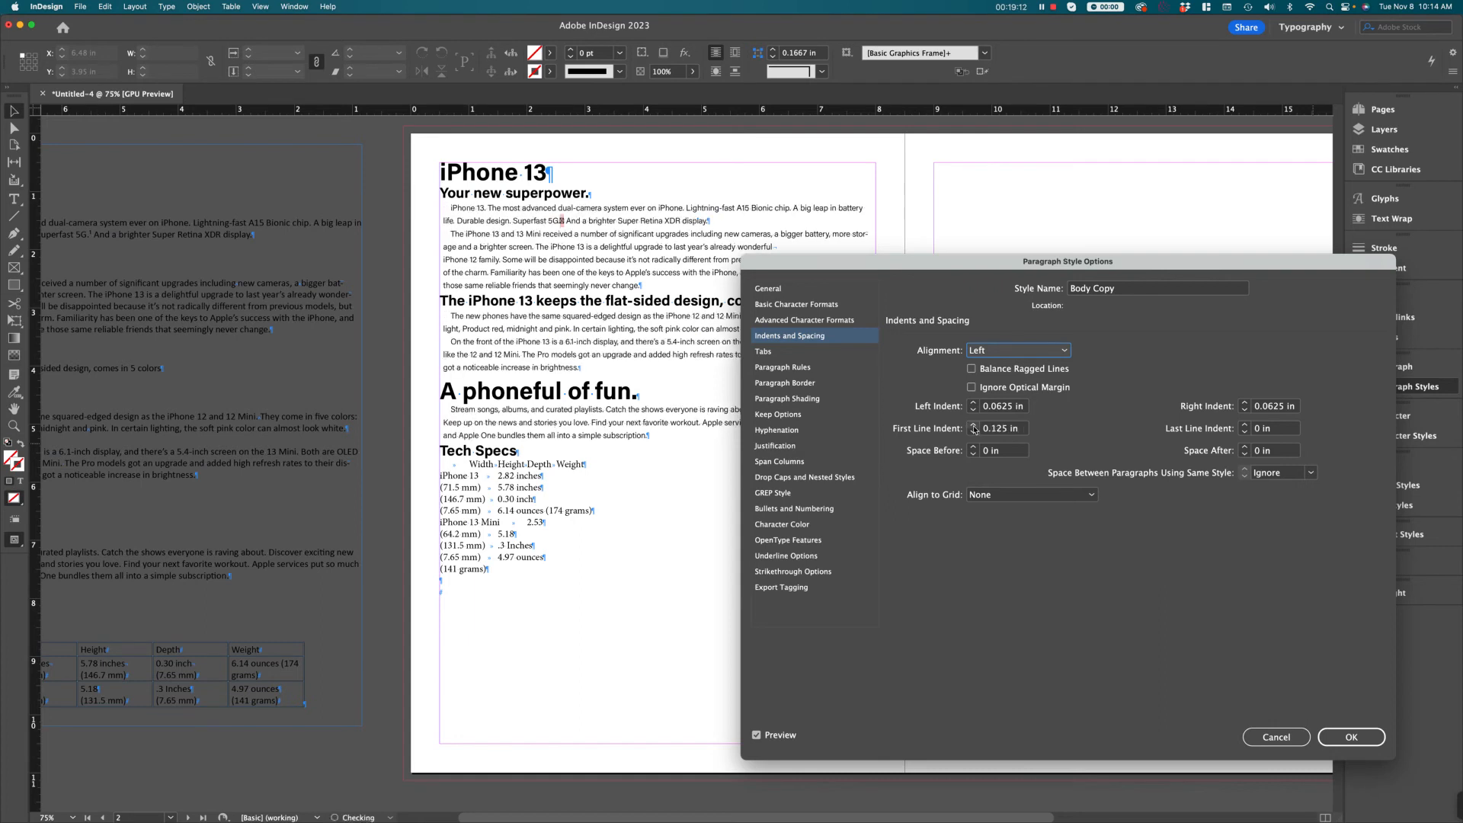
click(973, 426)
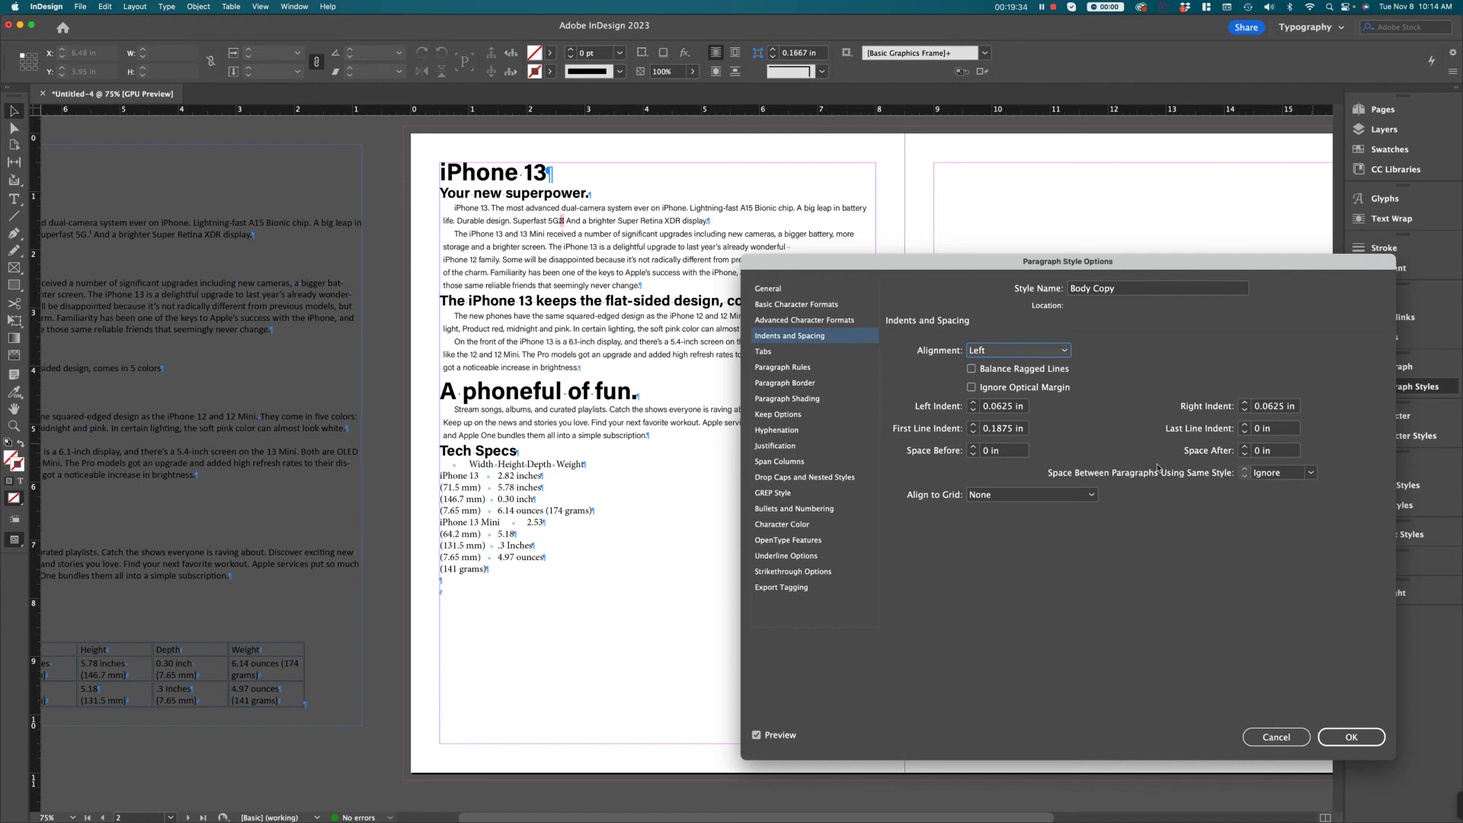
click(1246, 447)
click(1246, 448)
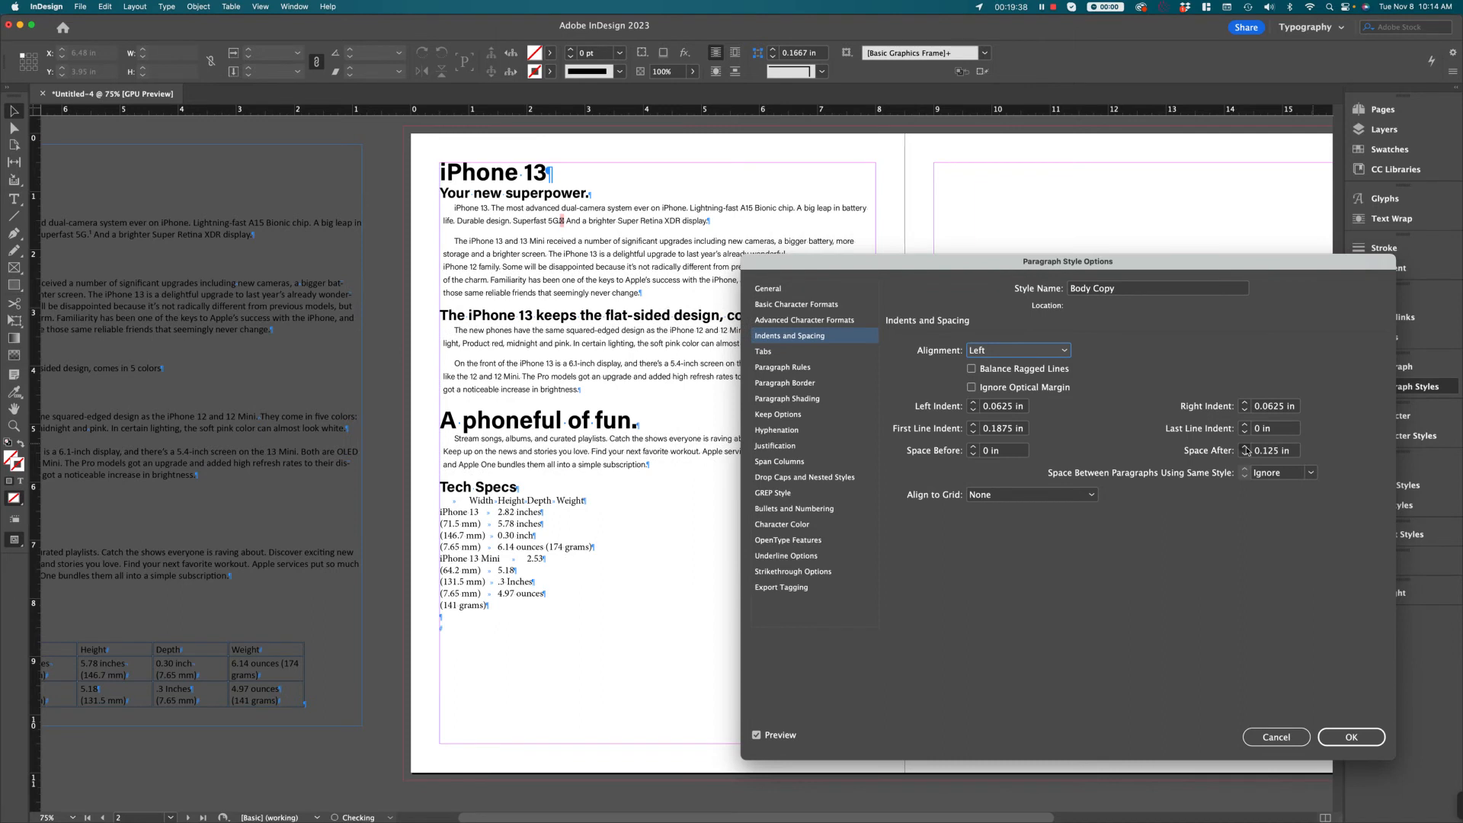
click(1246, 448)
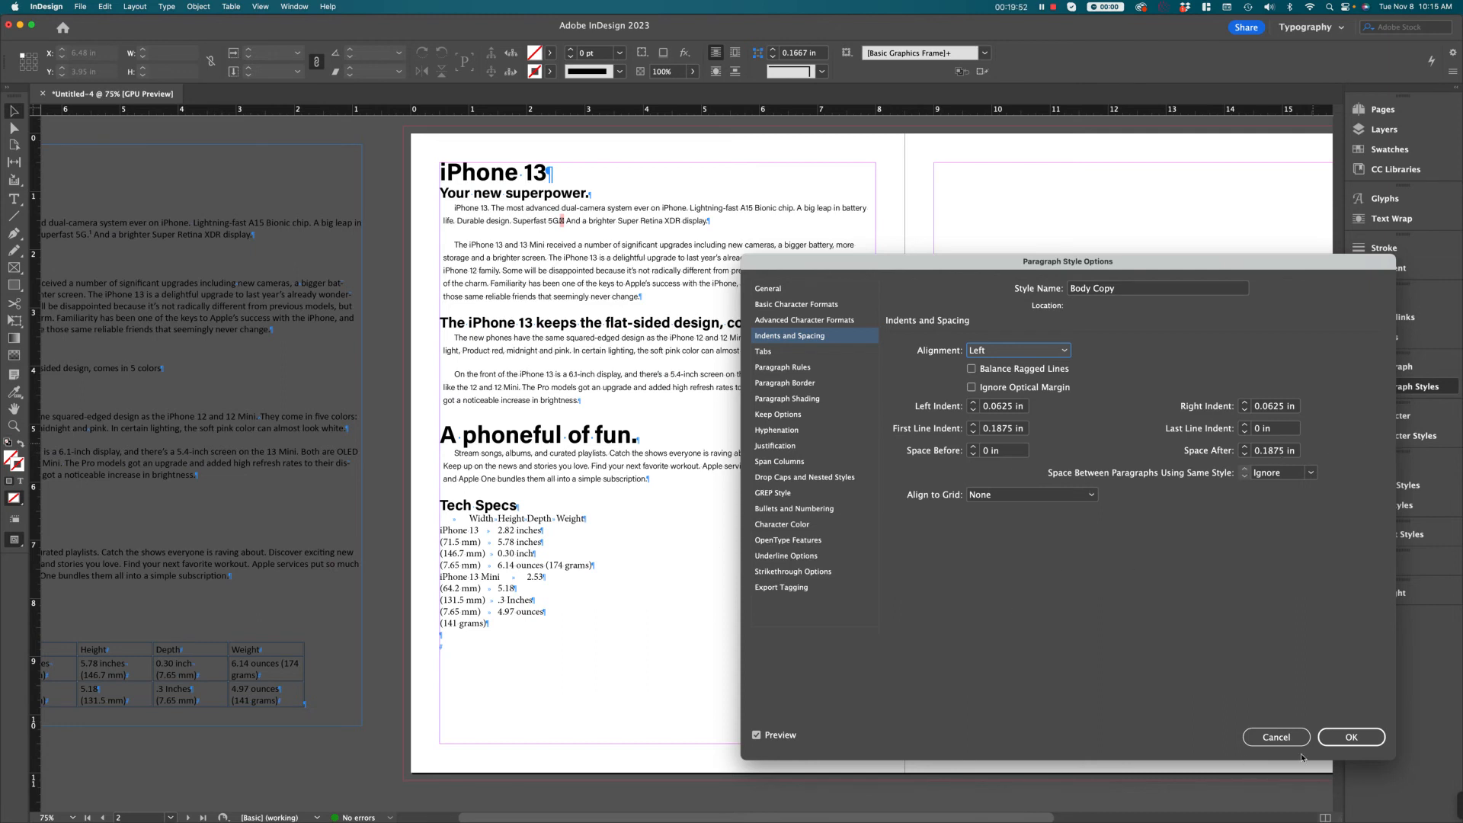
click(1352, 739)
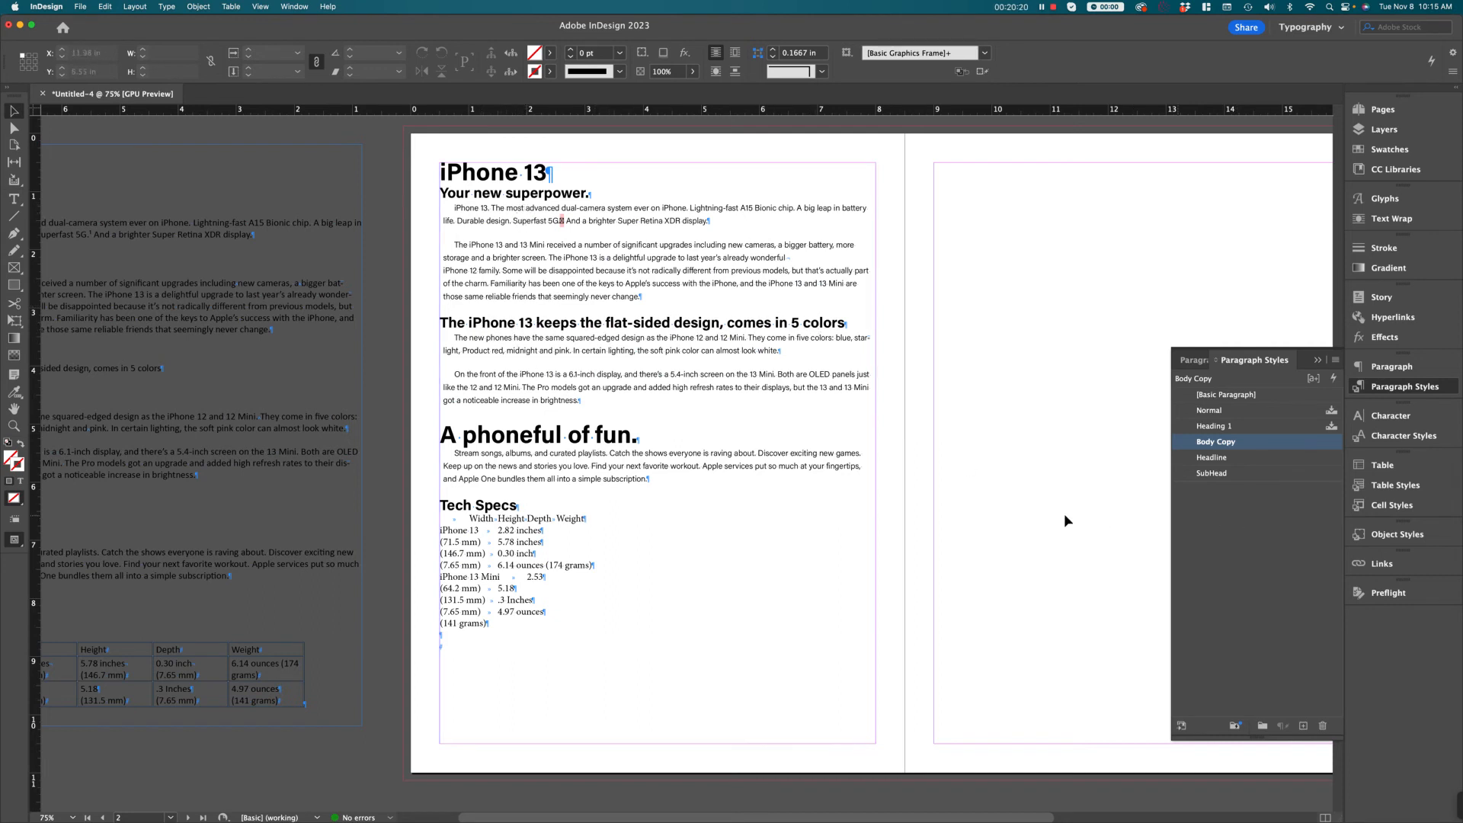
Step: Set the SubHead paragraph style's space after to 0.0625 in and save the style
double_click(1300, 477)
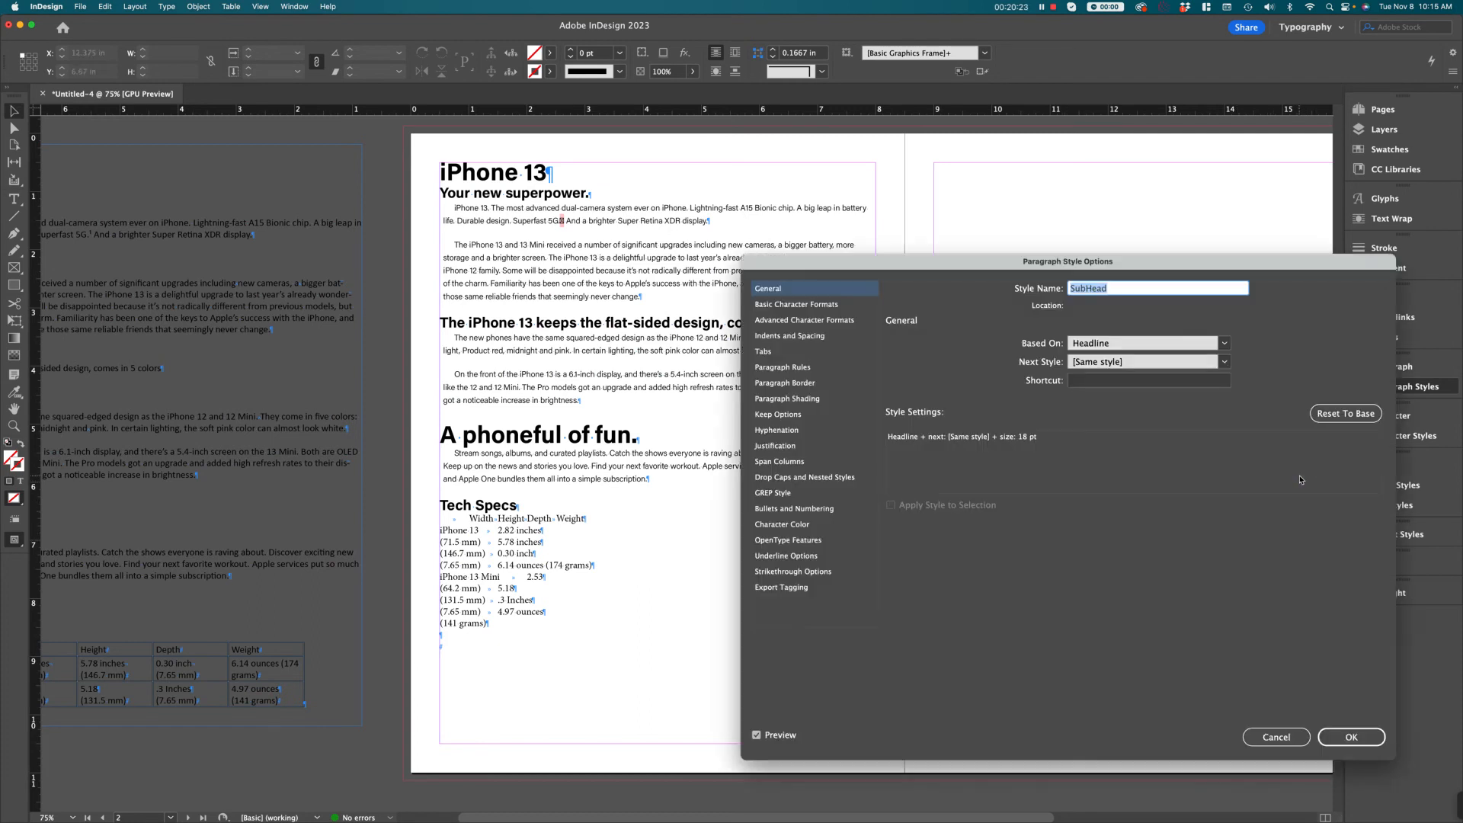
click(773, 337)
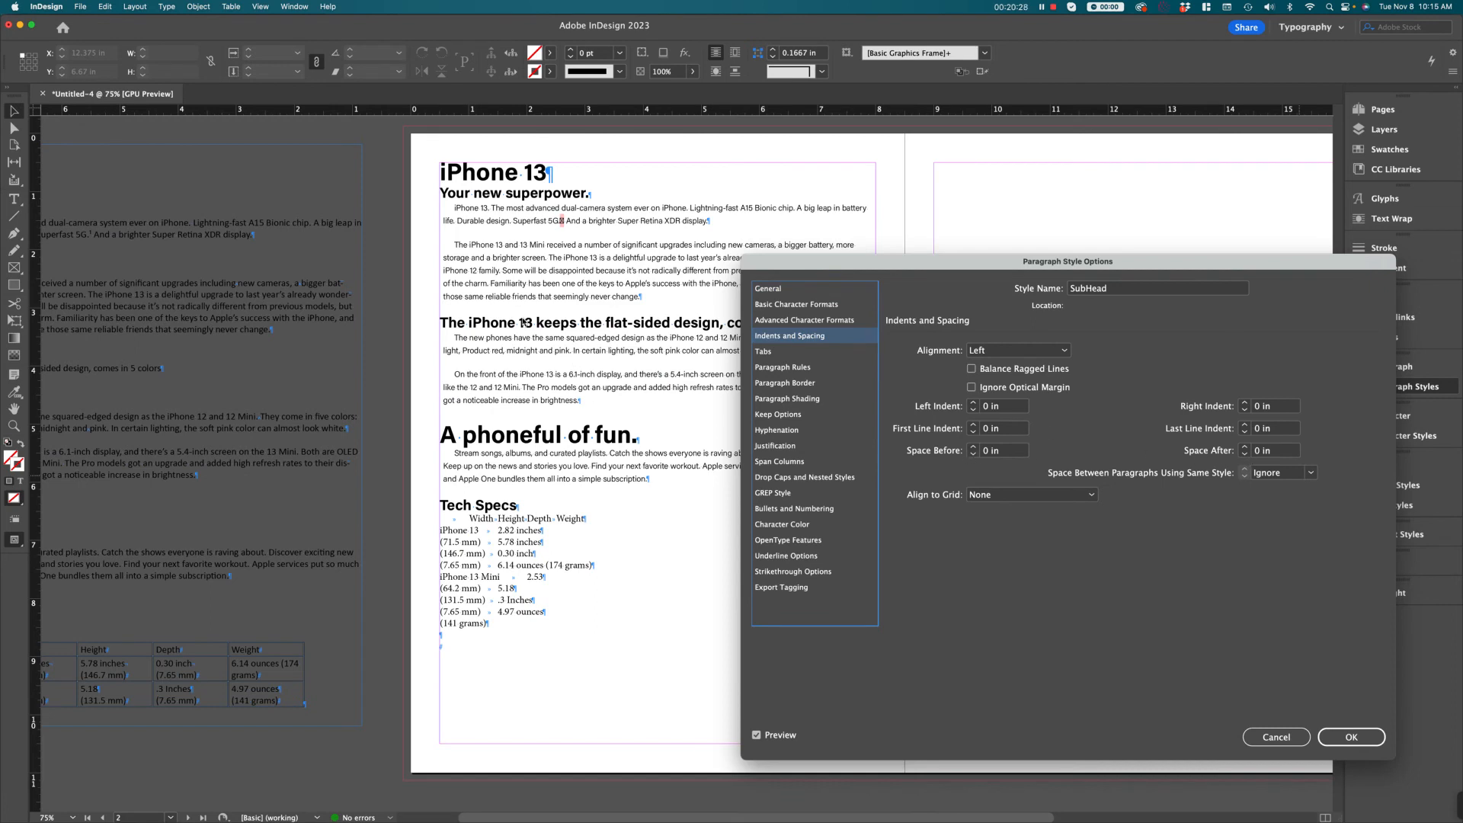
click(1245, 448)
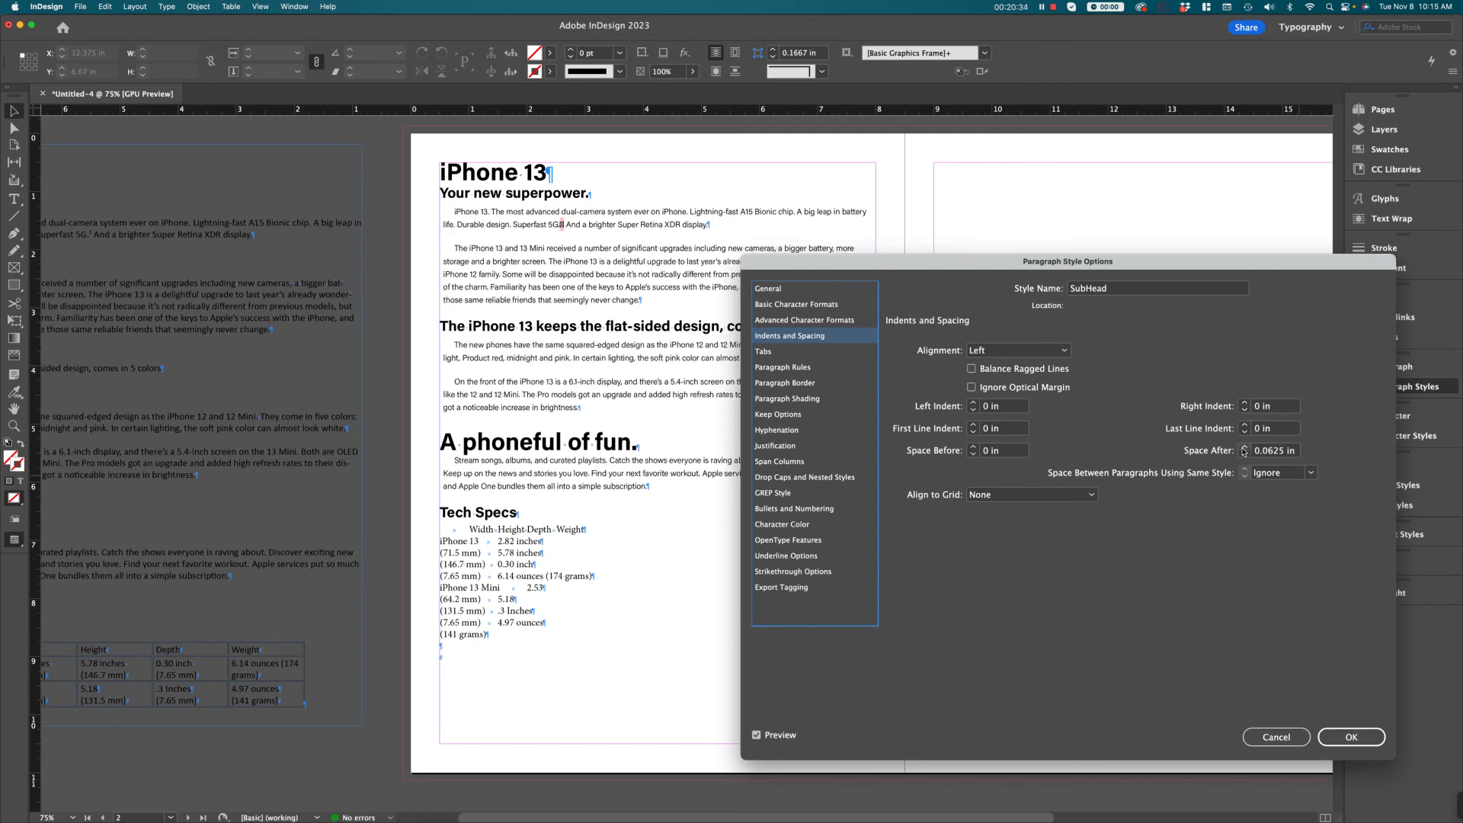
click(1245, 448)
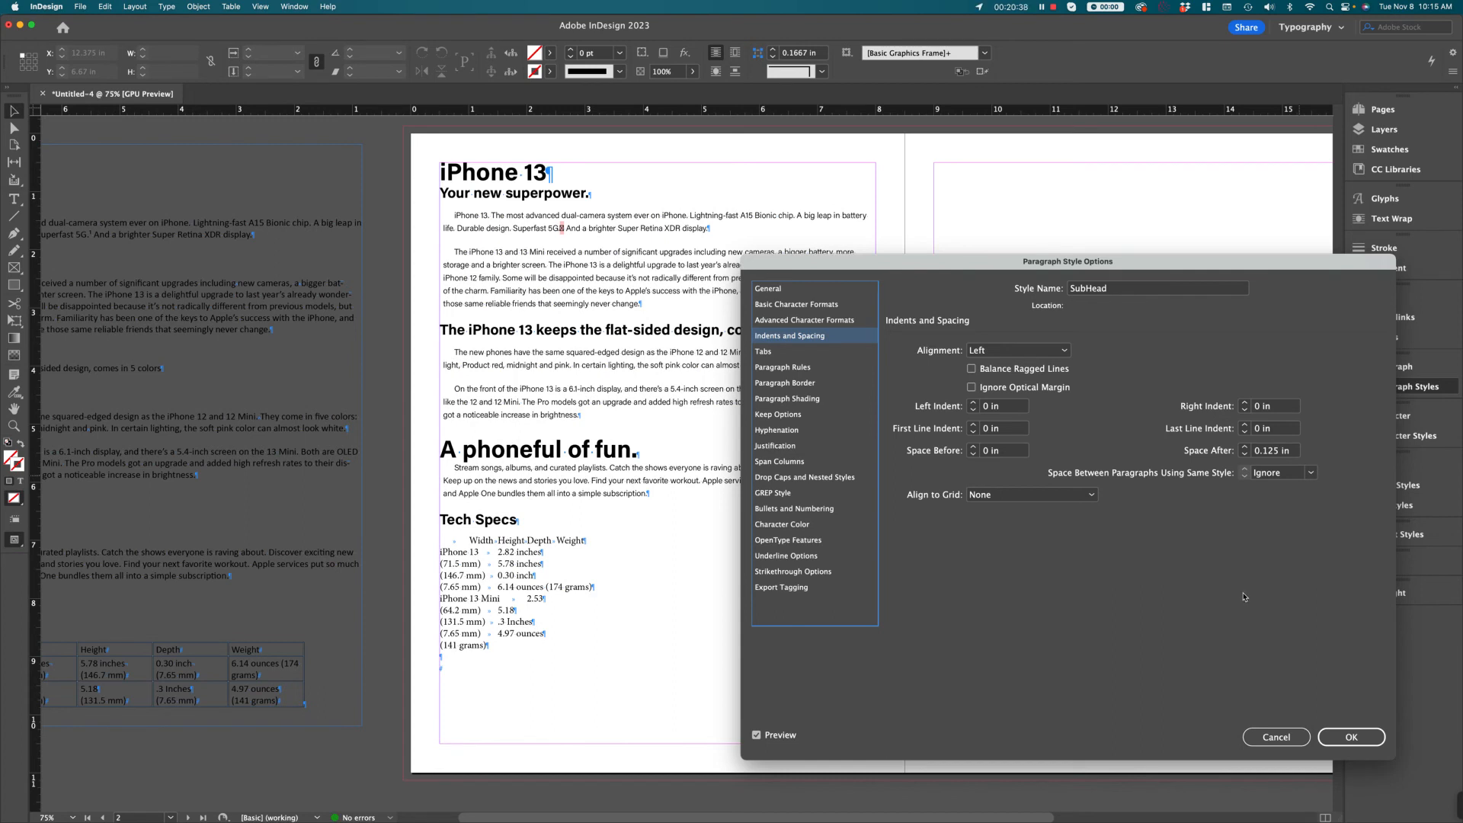
click(1246, 455)
click(1246, 455)
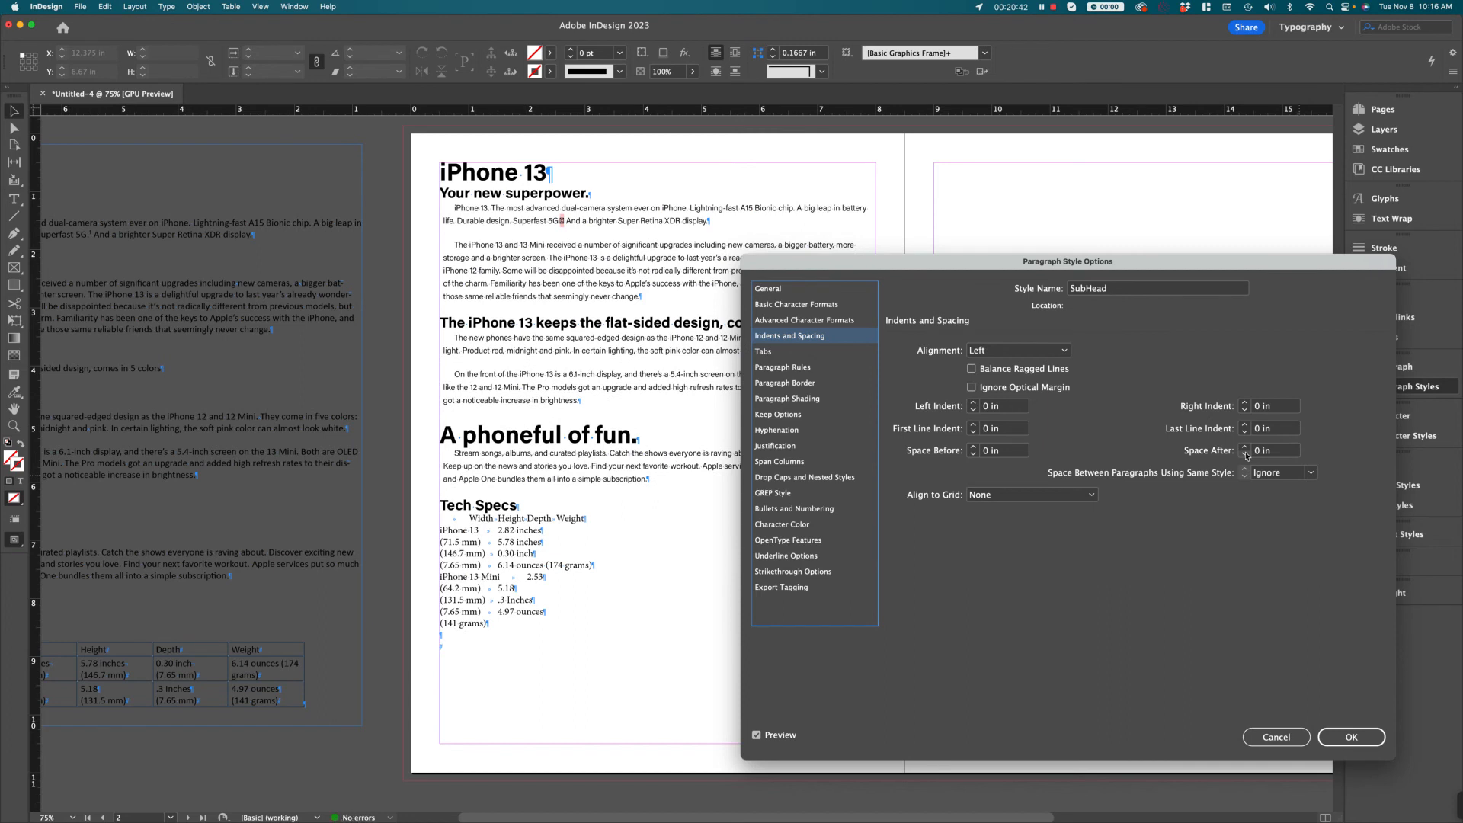
click(1244, 447)
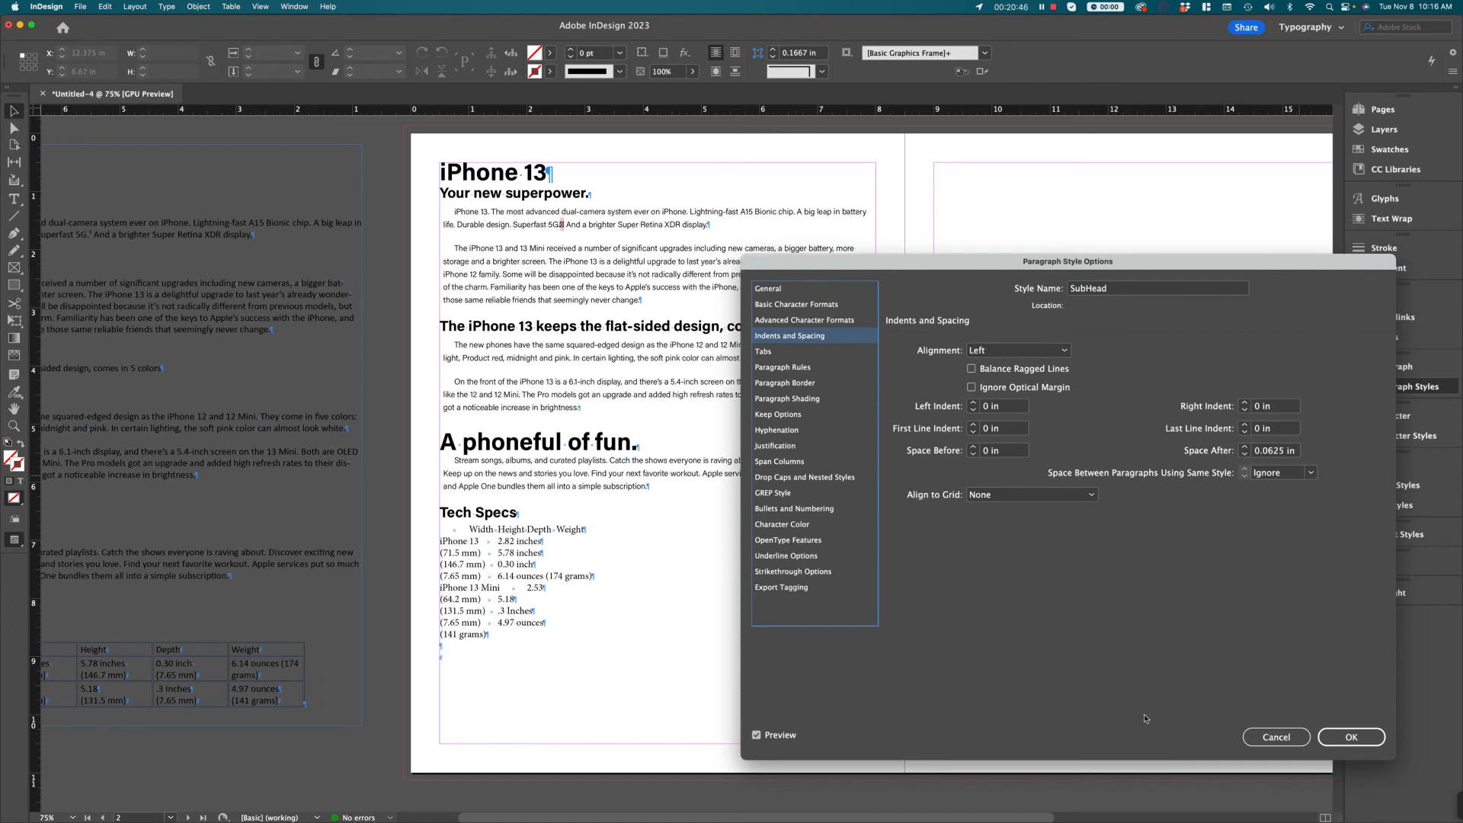
click(1352, 737)
Step: Try applying the Headline style to the whole iPhone 13 text frame, and undo it
click(795, 593)
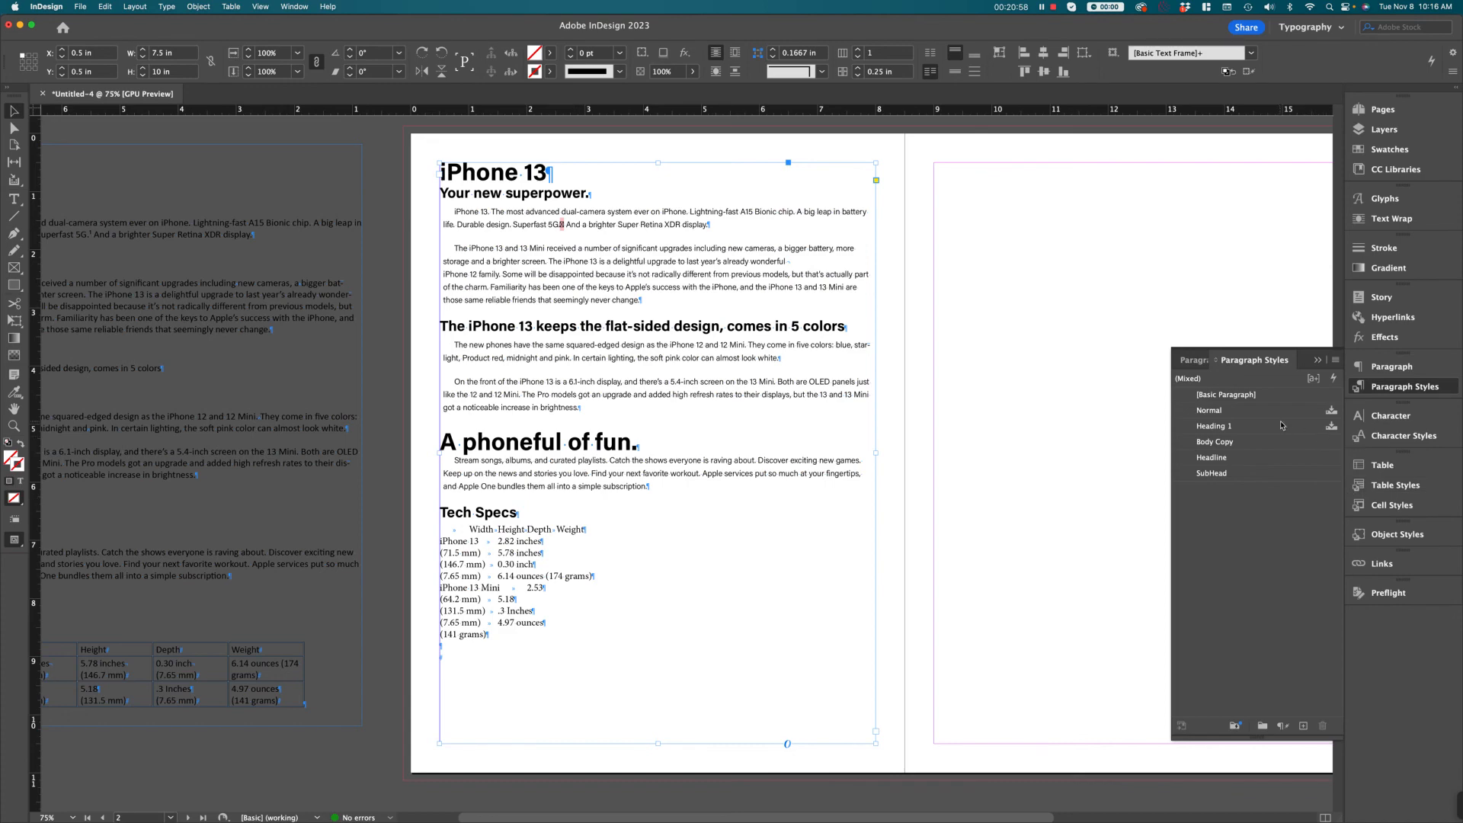
click(1321, 459)
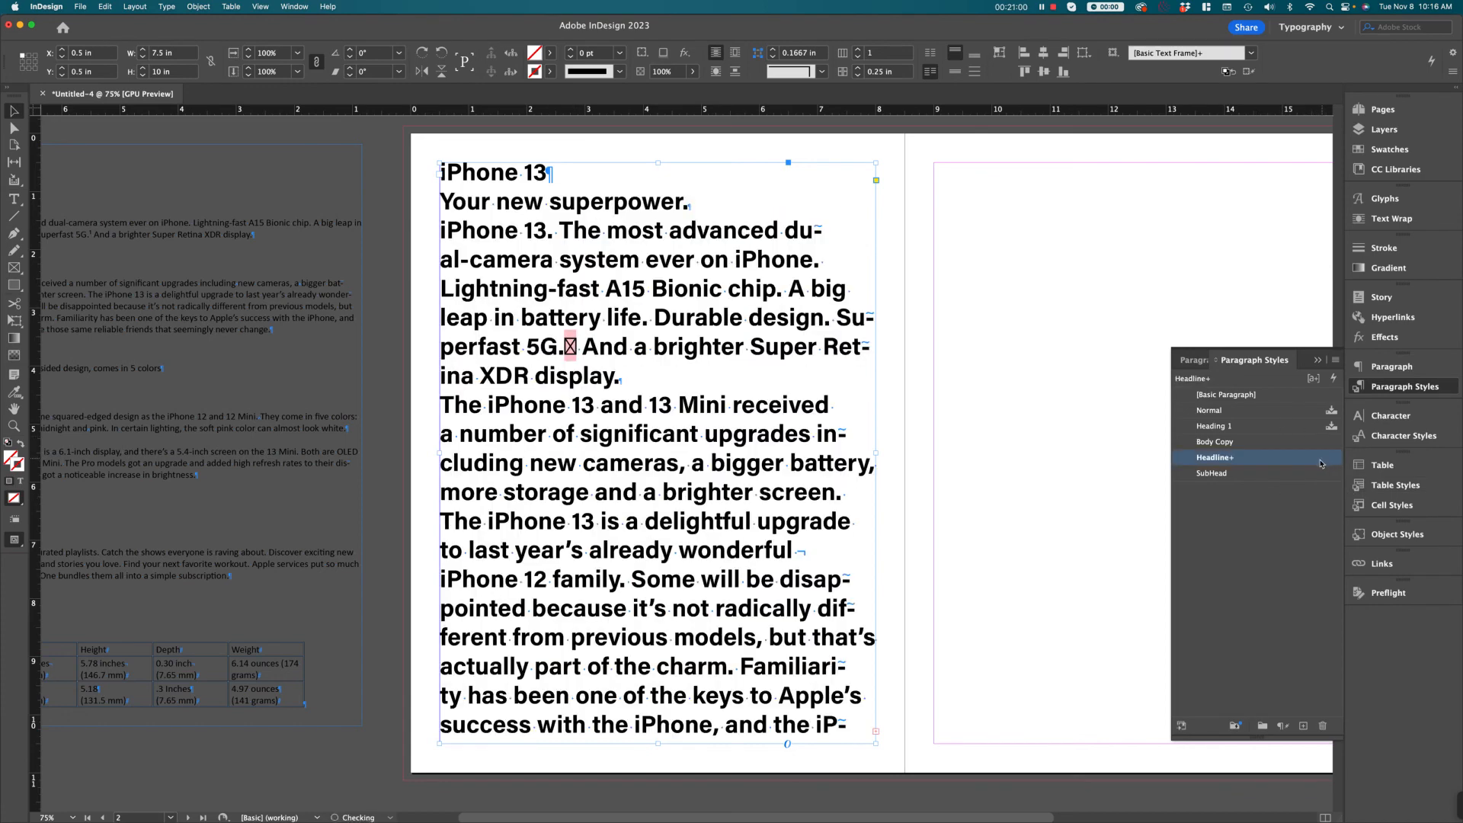
key(ctrl+z)
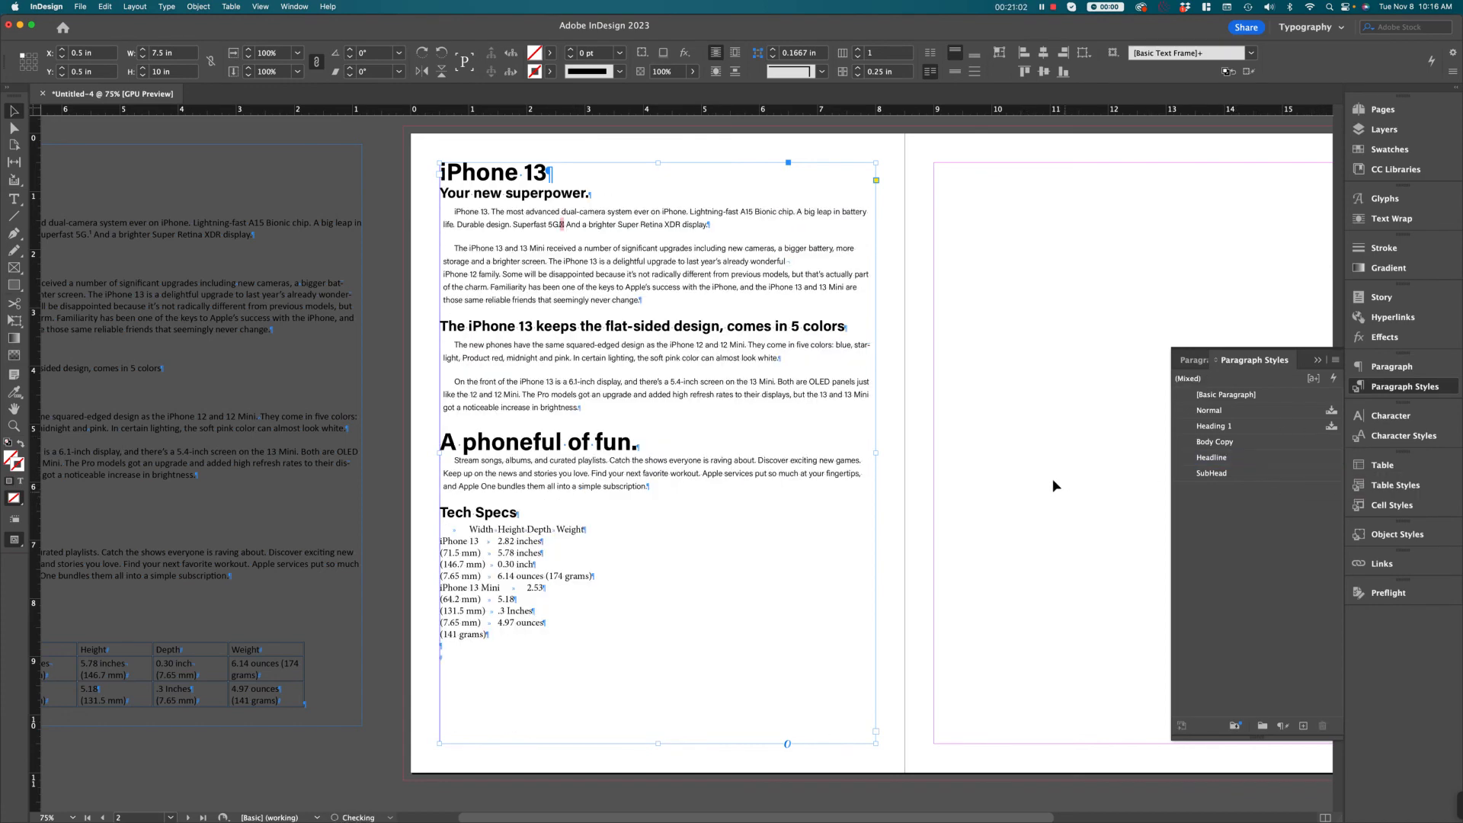
Step: Set the Headline paragraph style's space after to 0.125 in and save the style
click(1035, 467)
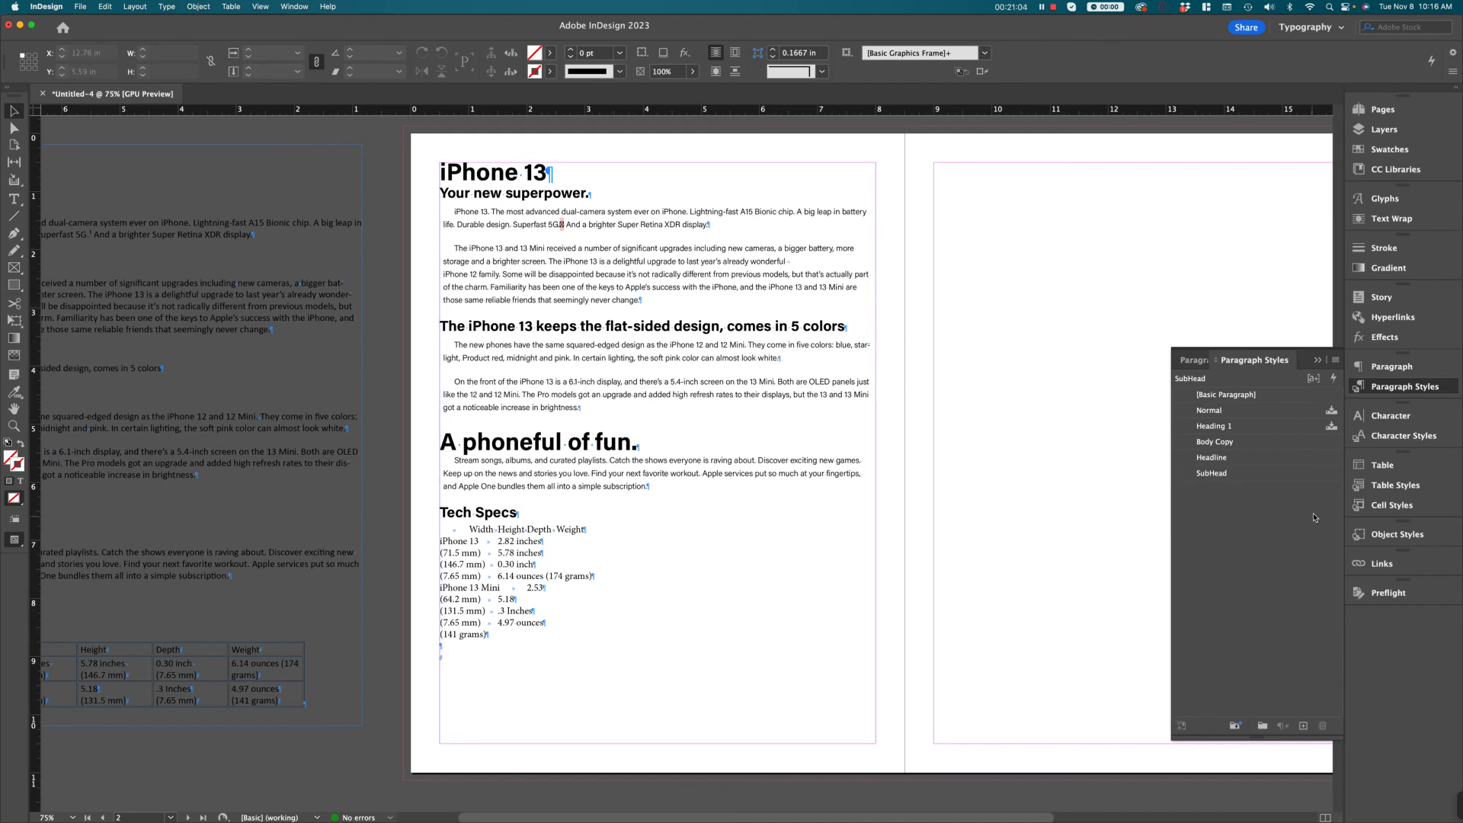
double_click(1310, 458)
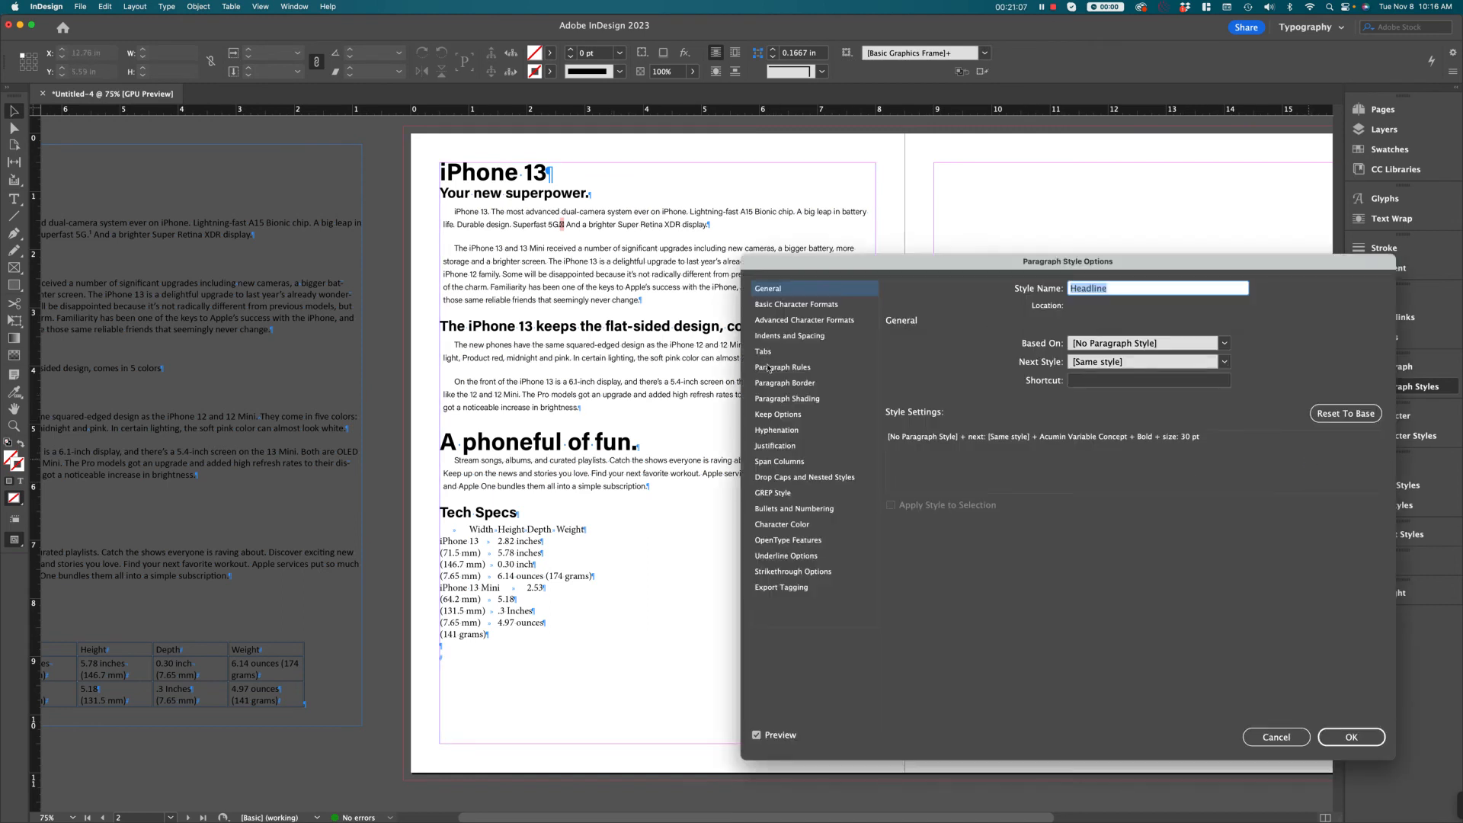
click(812, 343)
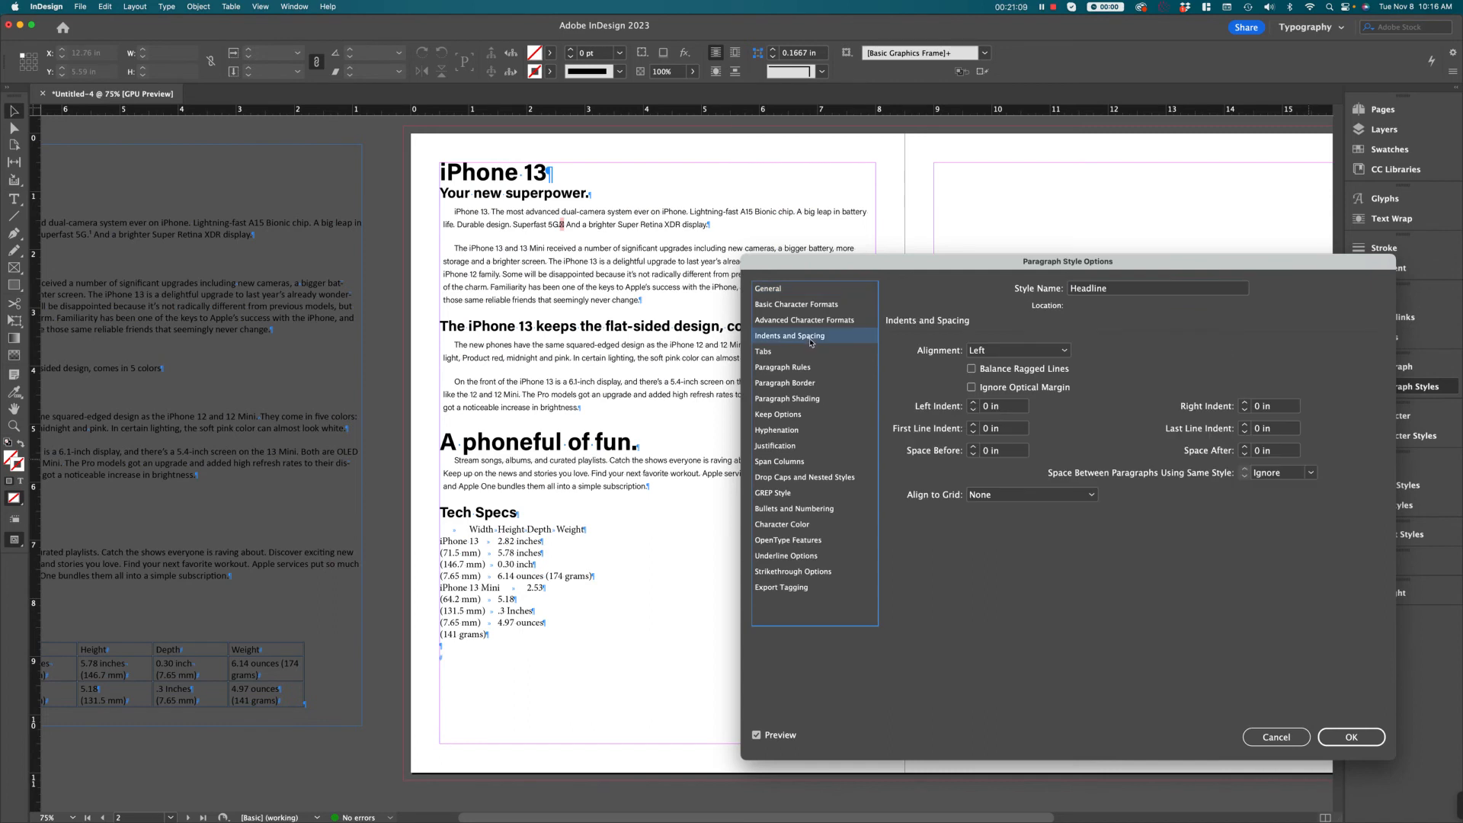
click(1245, 449)
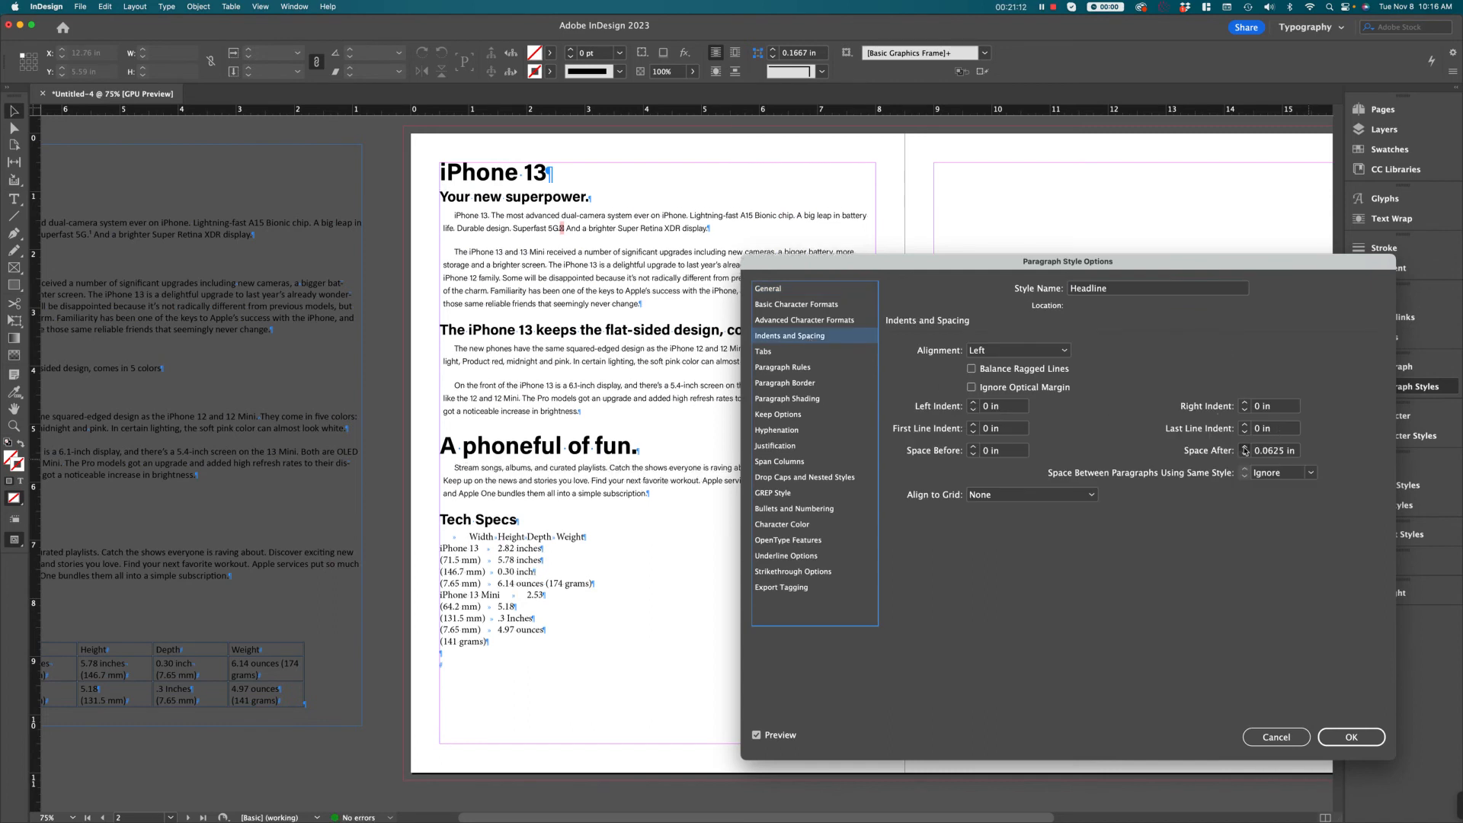
click(1246, 449)
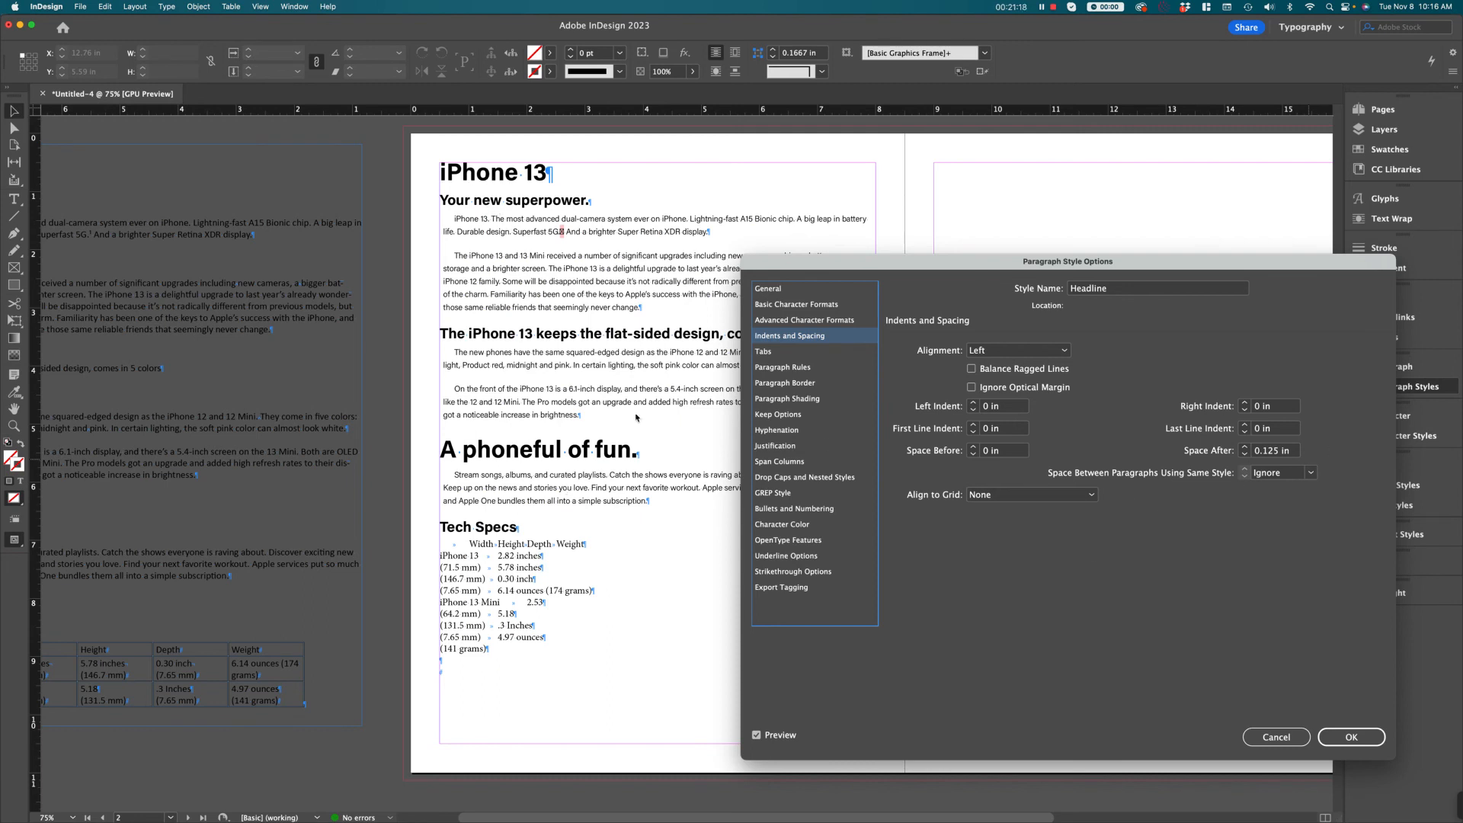
click(1347, 737)
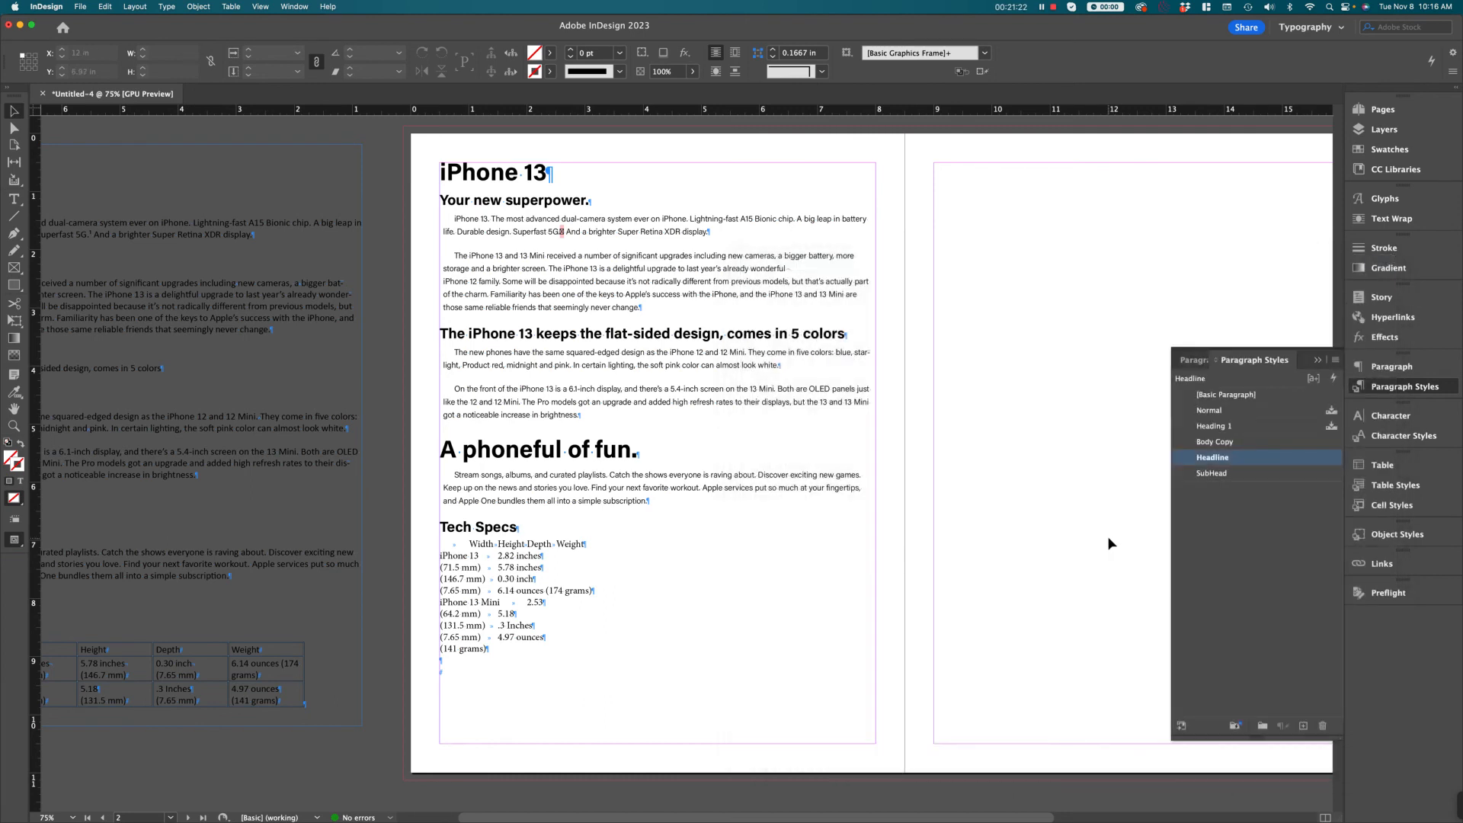
Step: Hide the hidden characters in the iPhone 13 text frame and deselect the frame
click(866, 722)
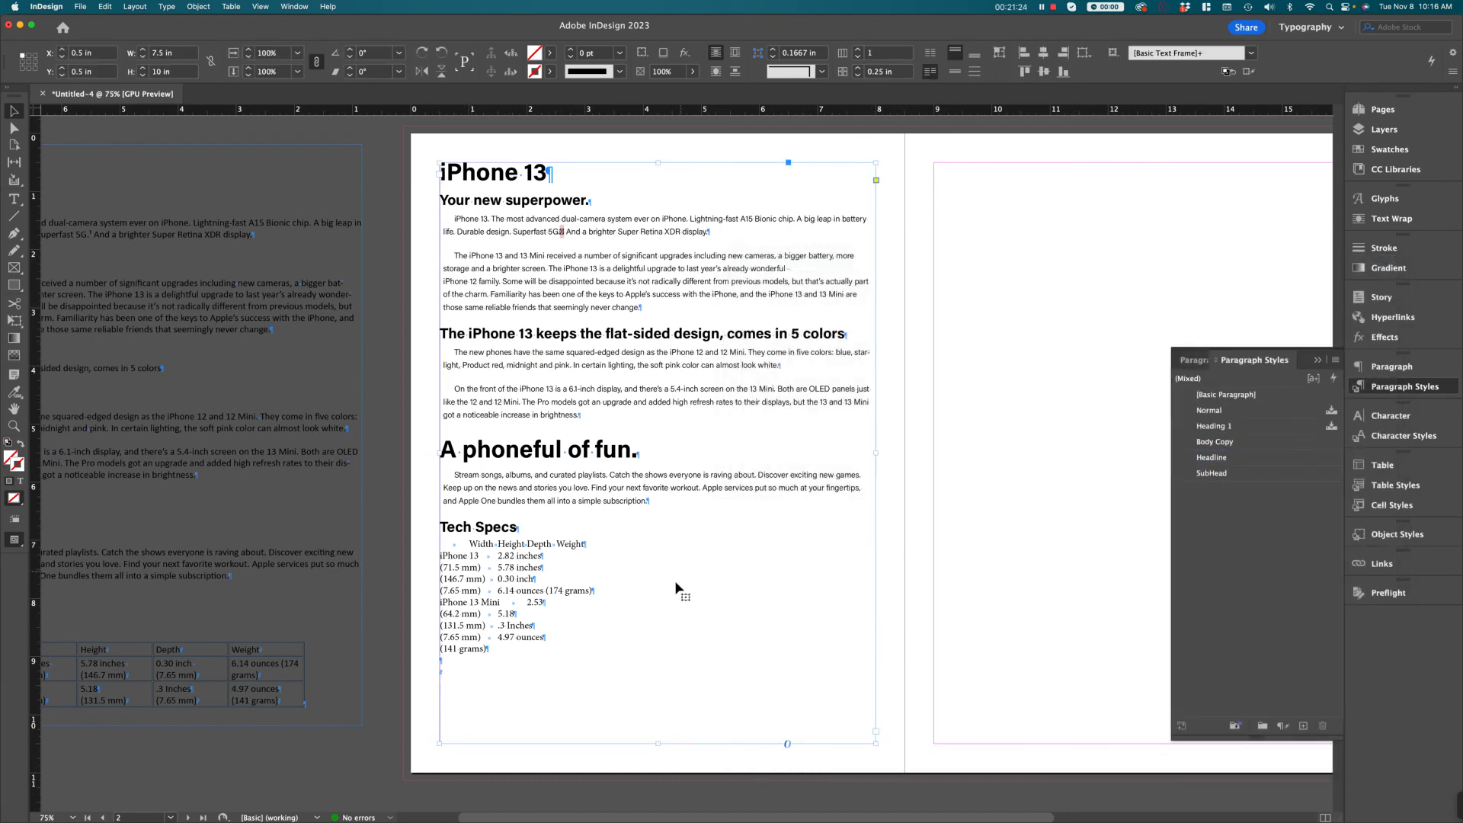
click(166, 7)
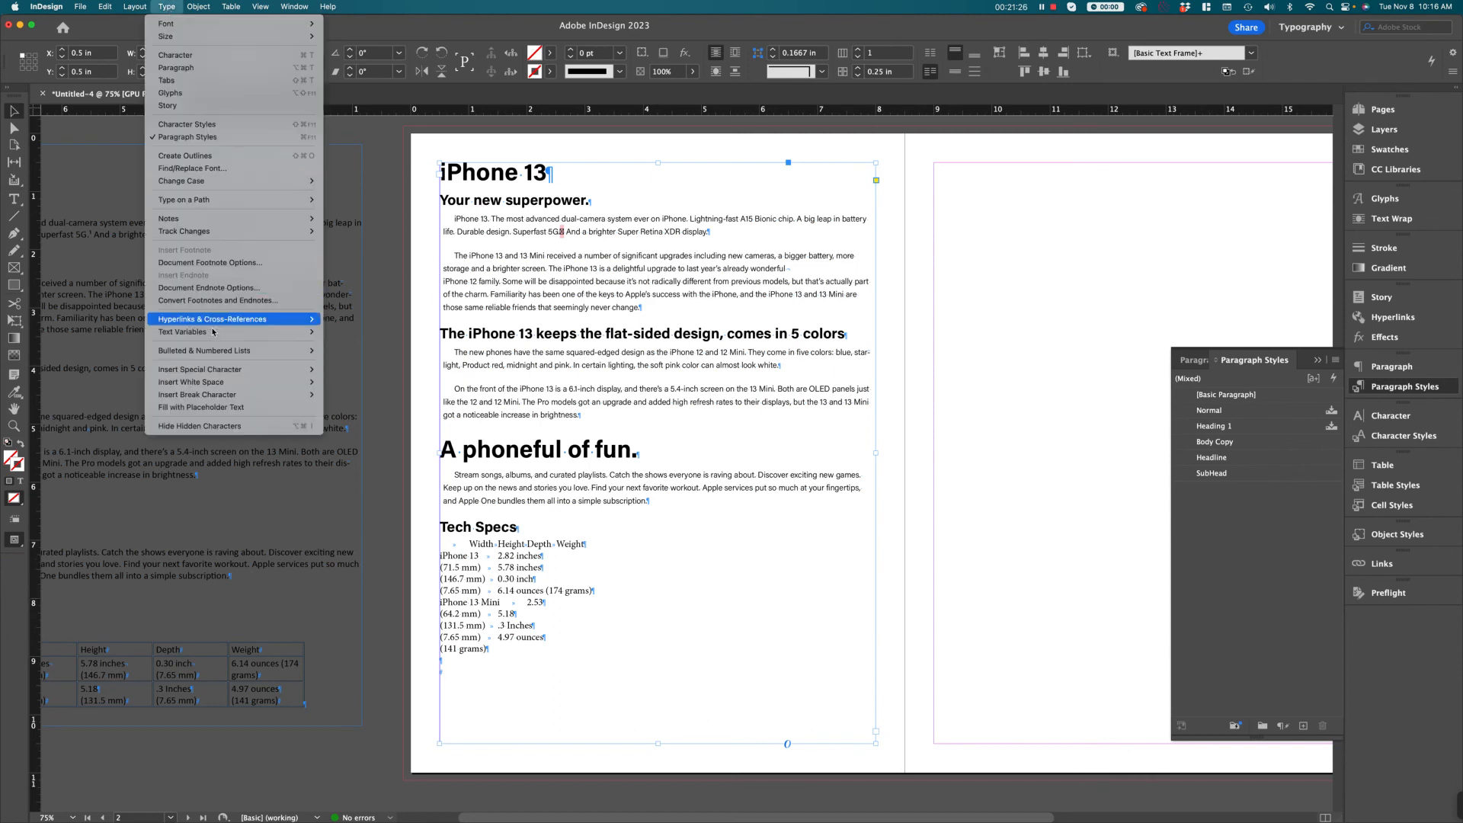
click(239, 427)
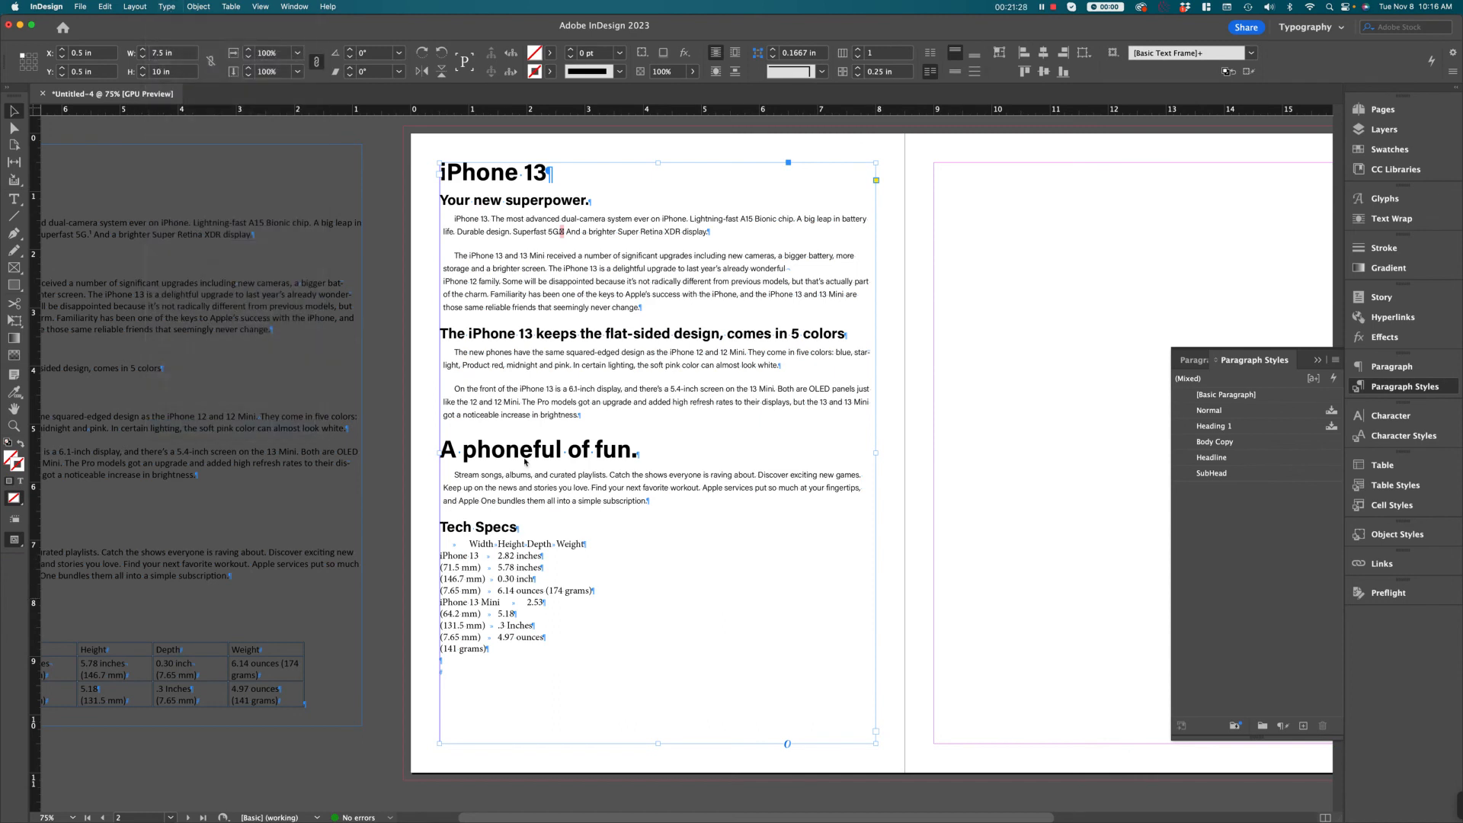
click(972, 376)
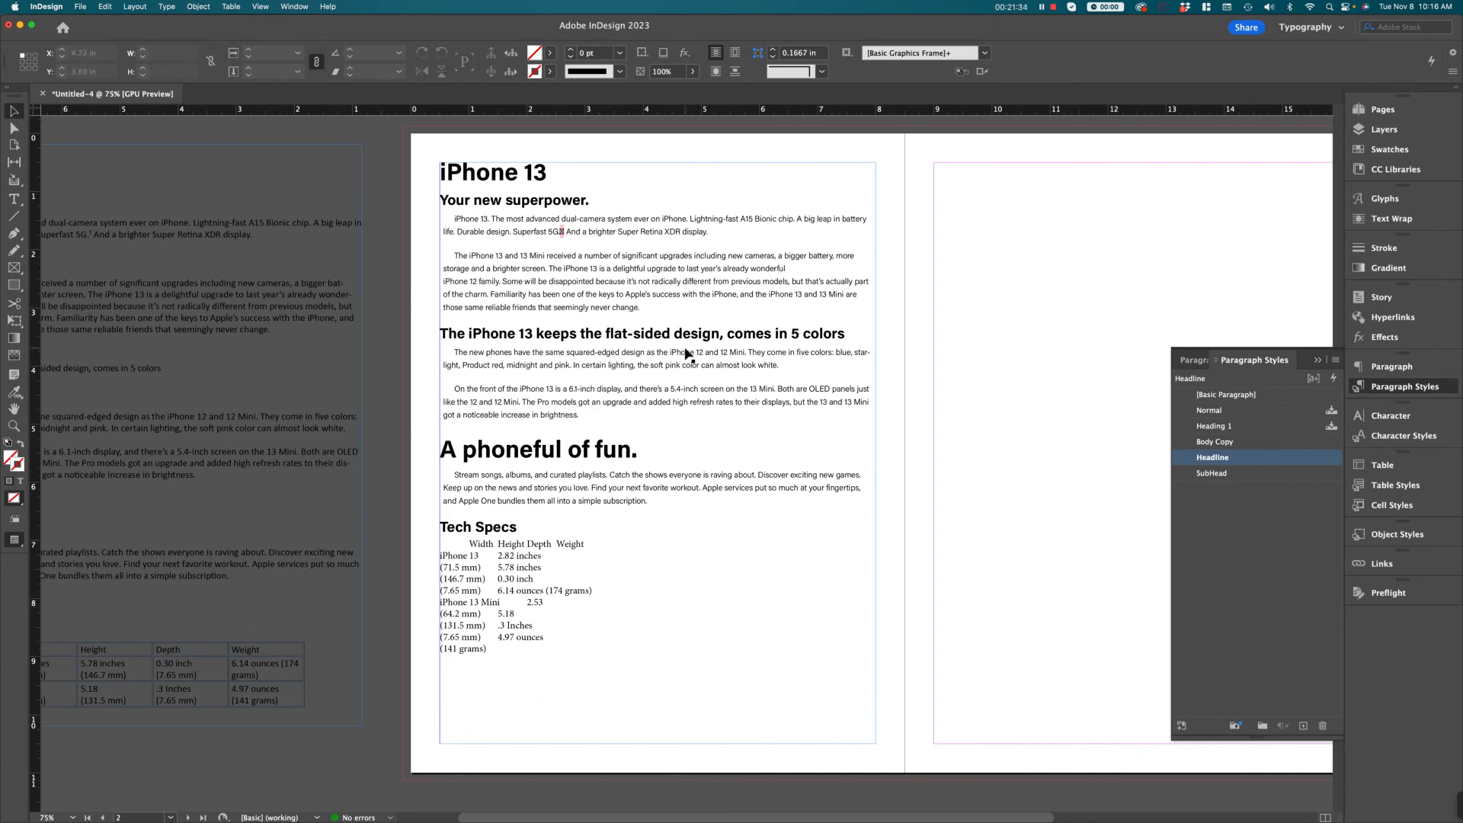
click(621, 278)
double_click(621, 278)
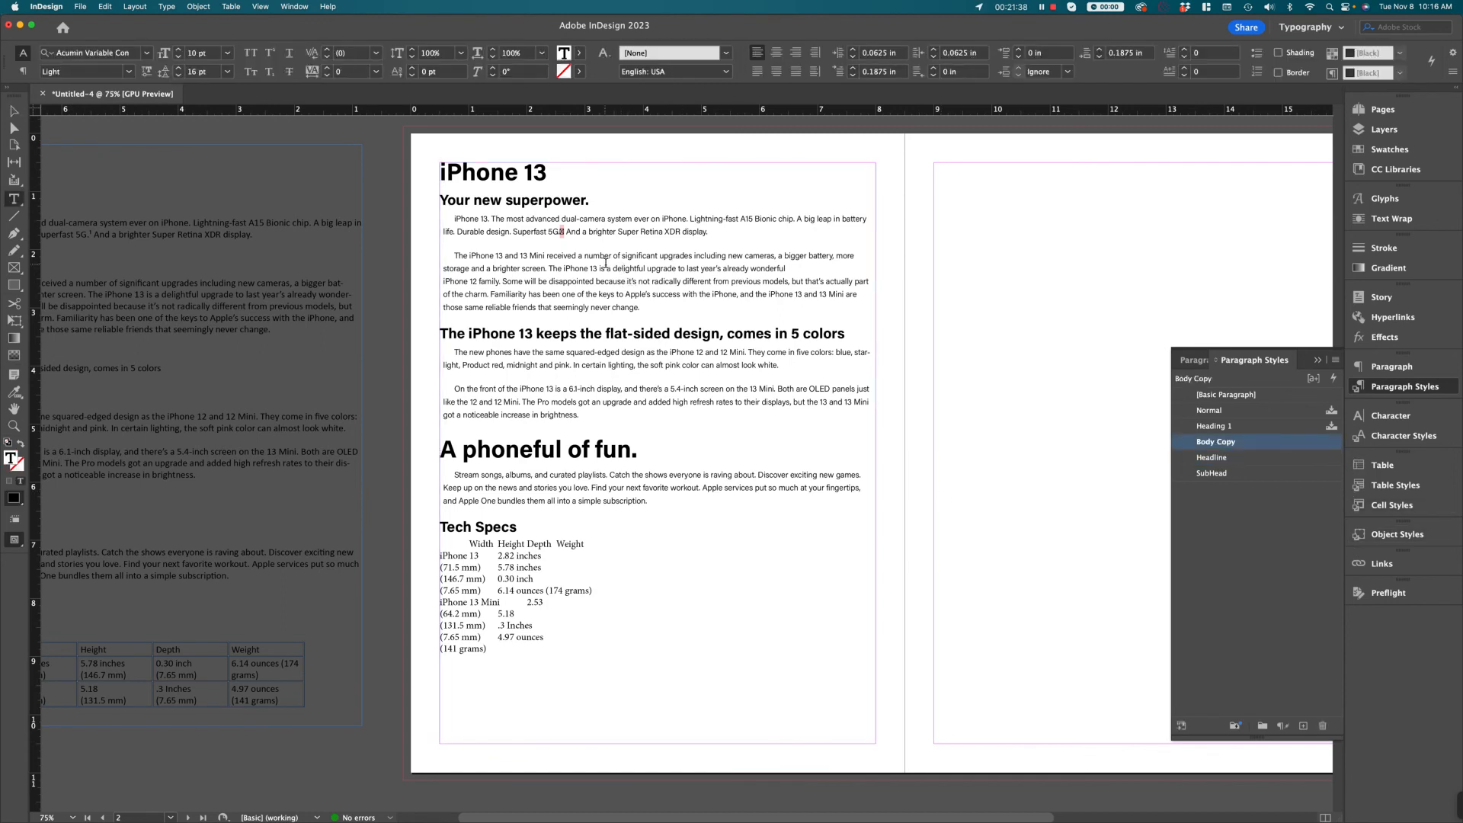
drag(606, 268, 576, 264)
click(612, 307)
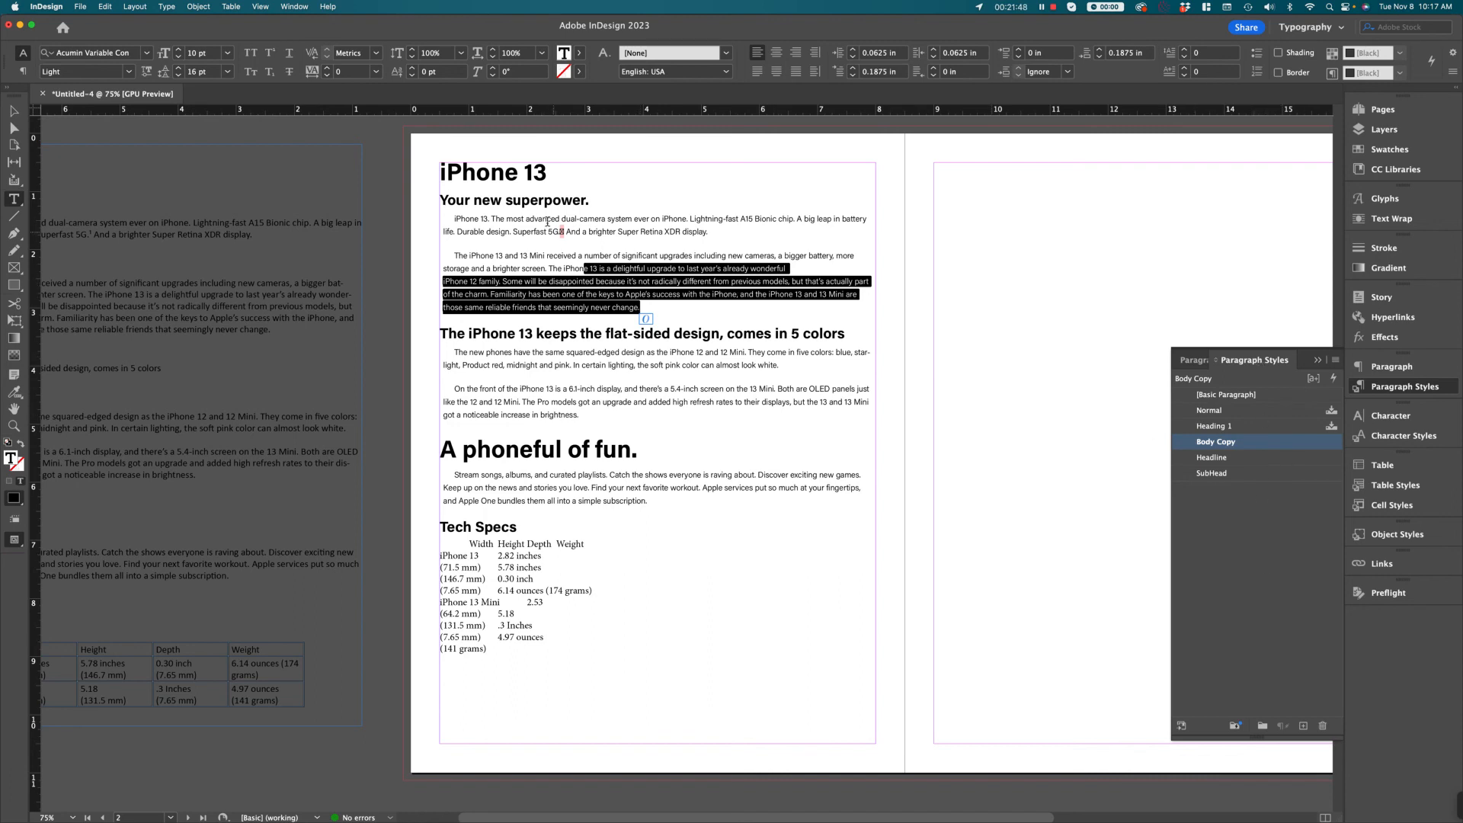
click(568, 289)
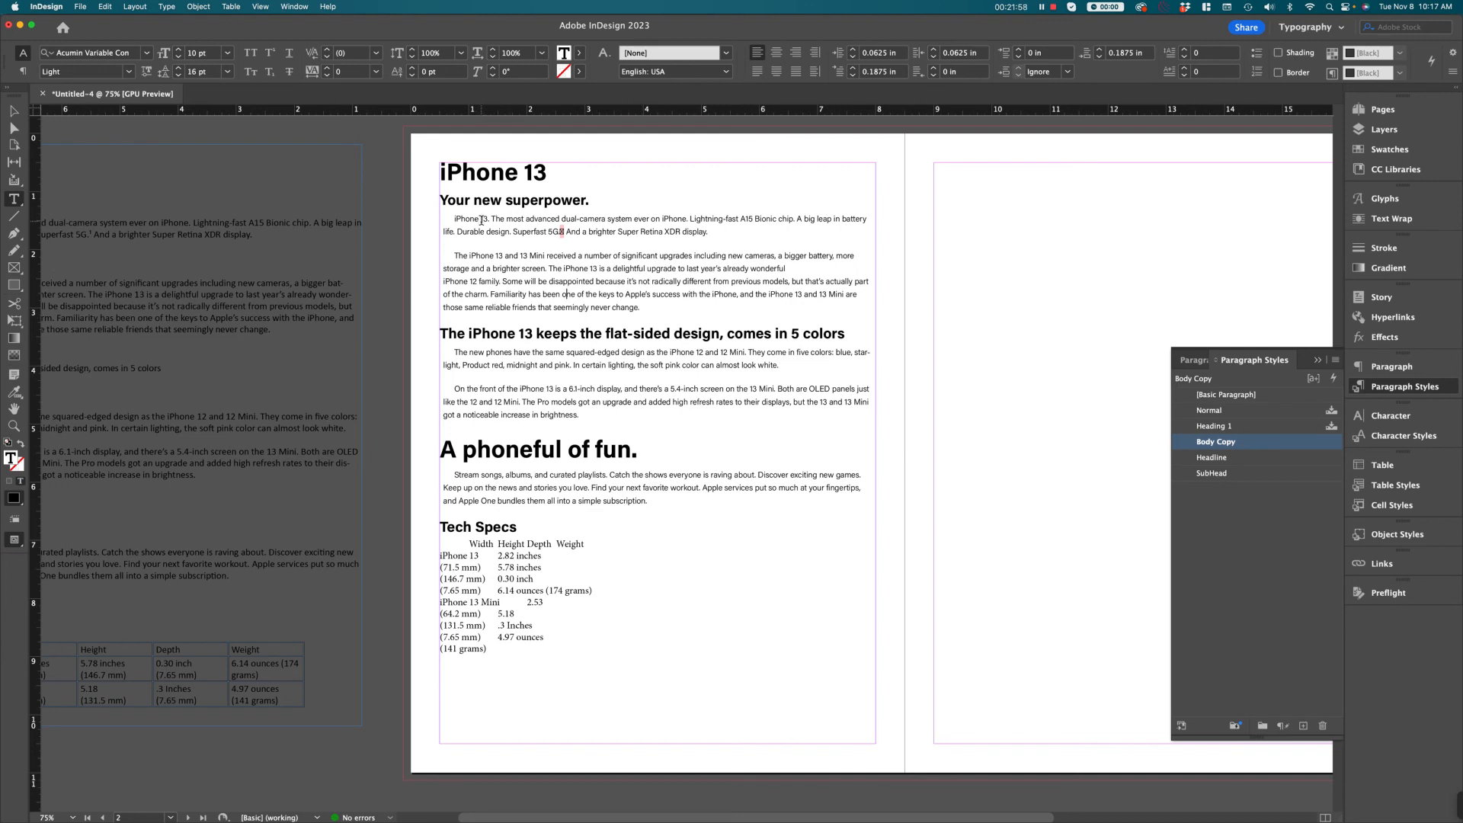
click(1275, 580)
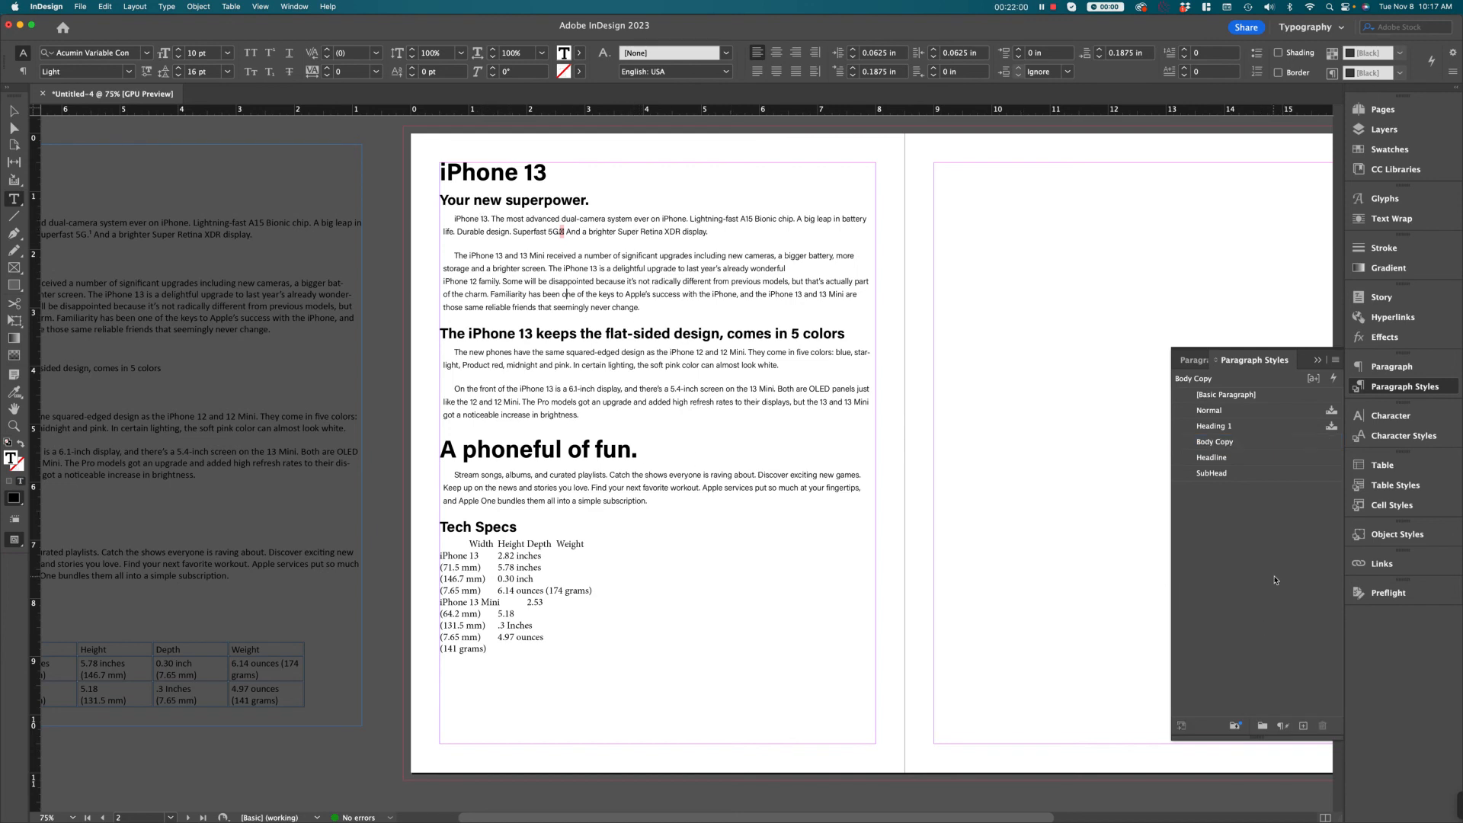
click(1041, 485)
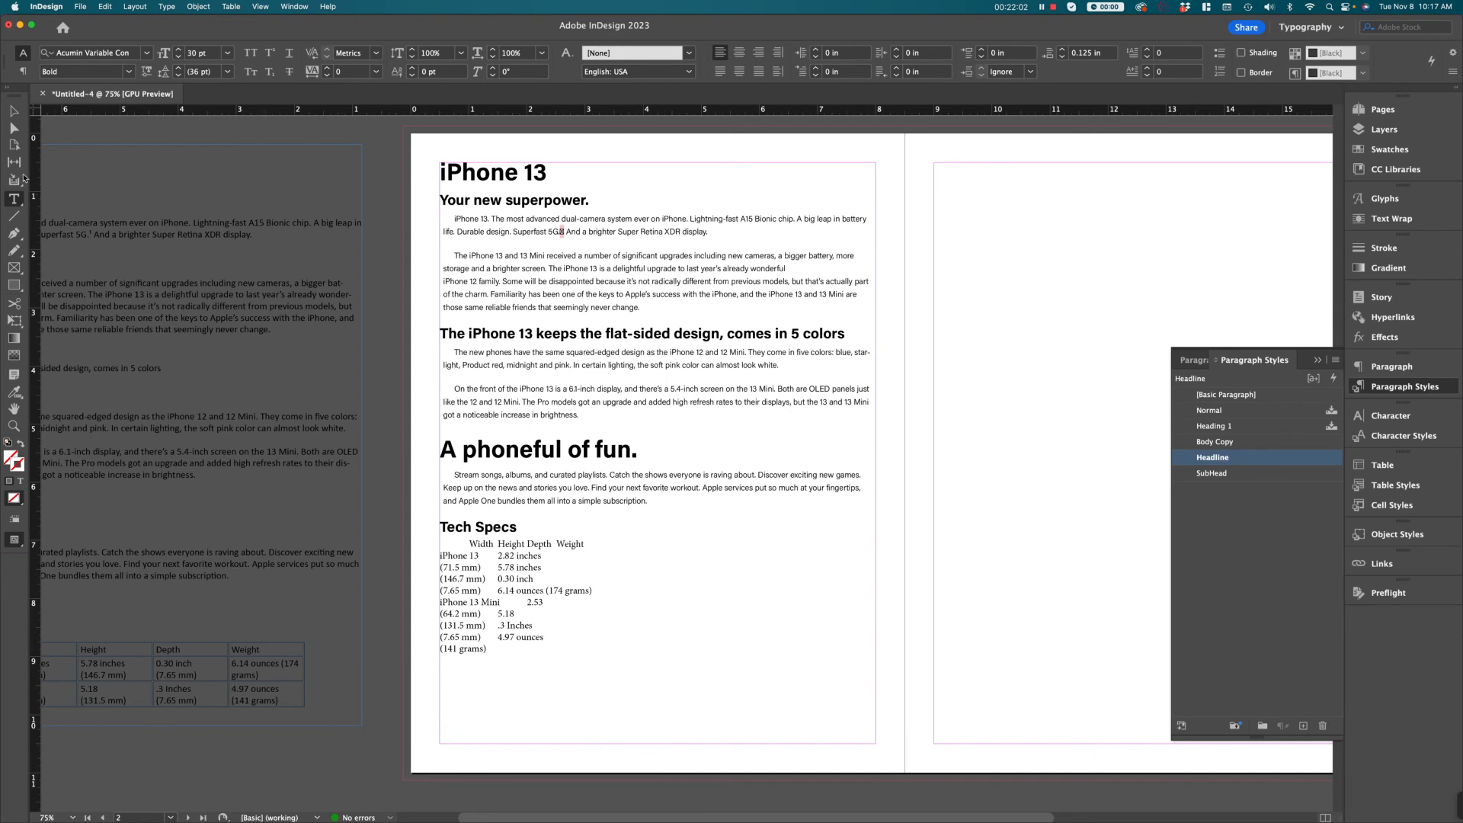
Step: With nothing selected, create a new paragraph style named Intro Copy and base it on Body Copy
click(14, 110)
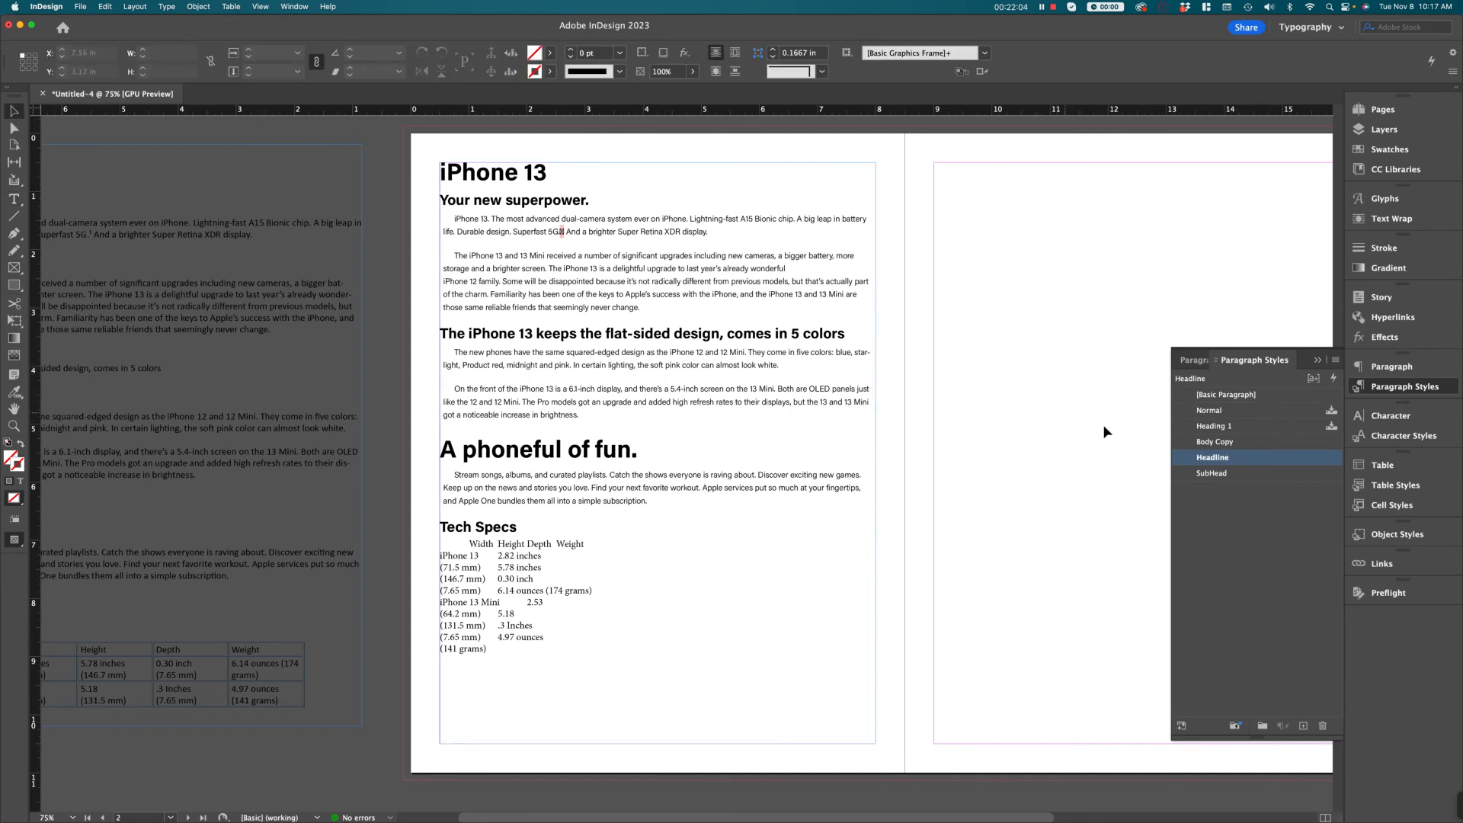
click(1187, 577)
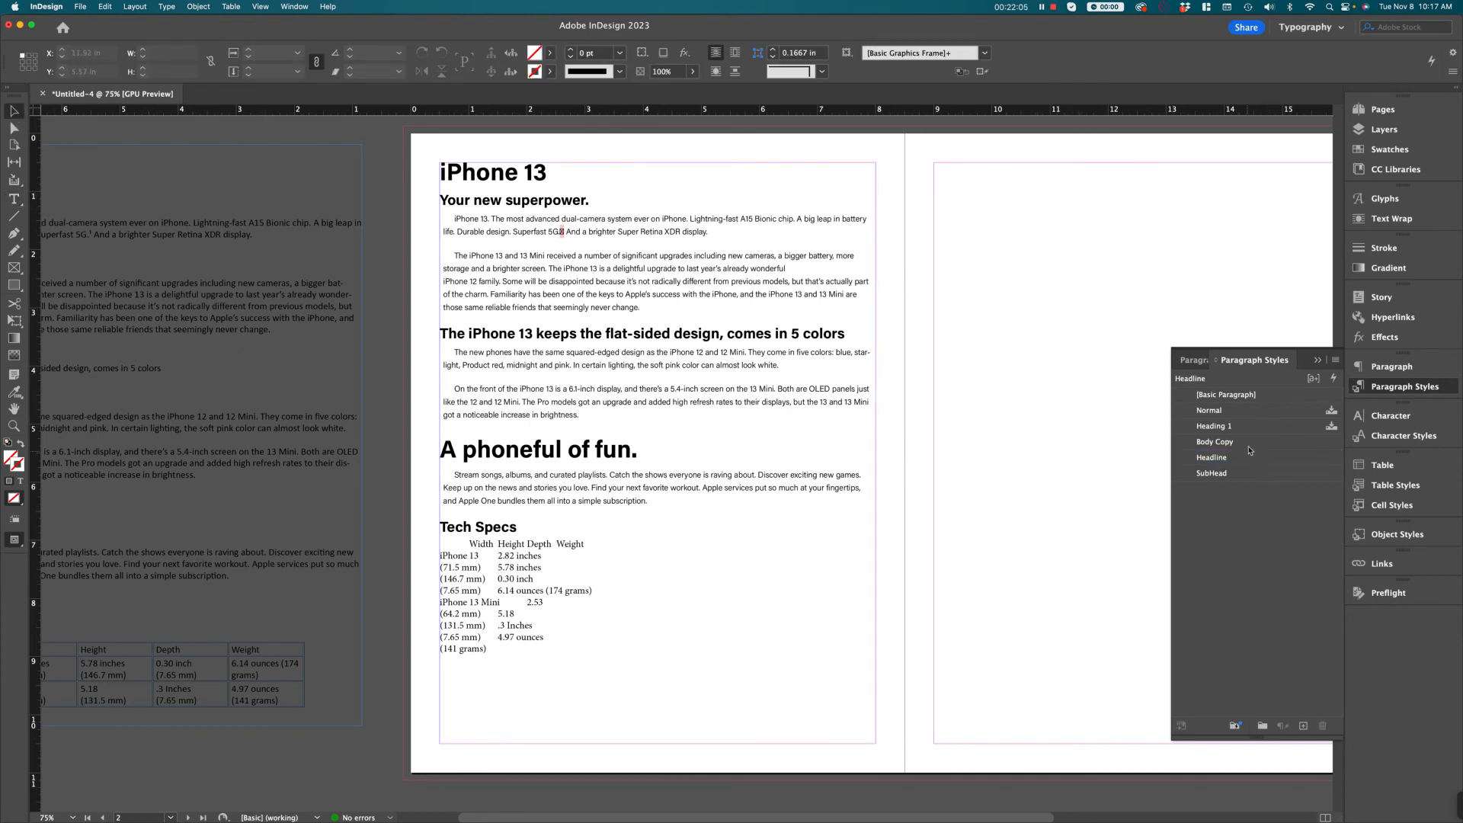
click(1304, 725)
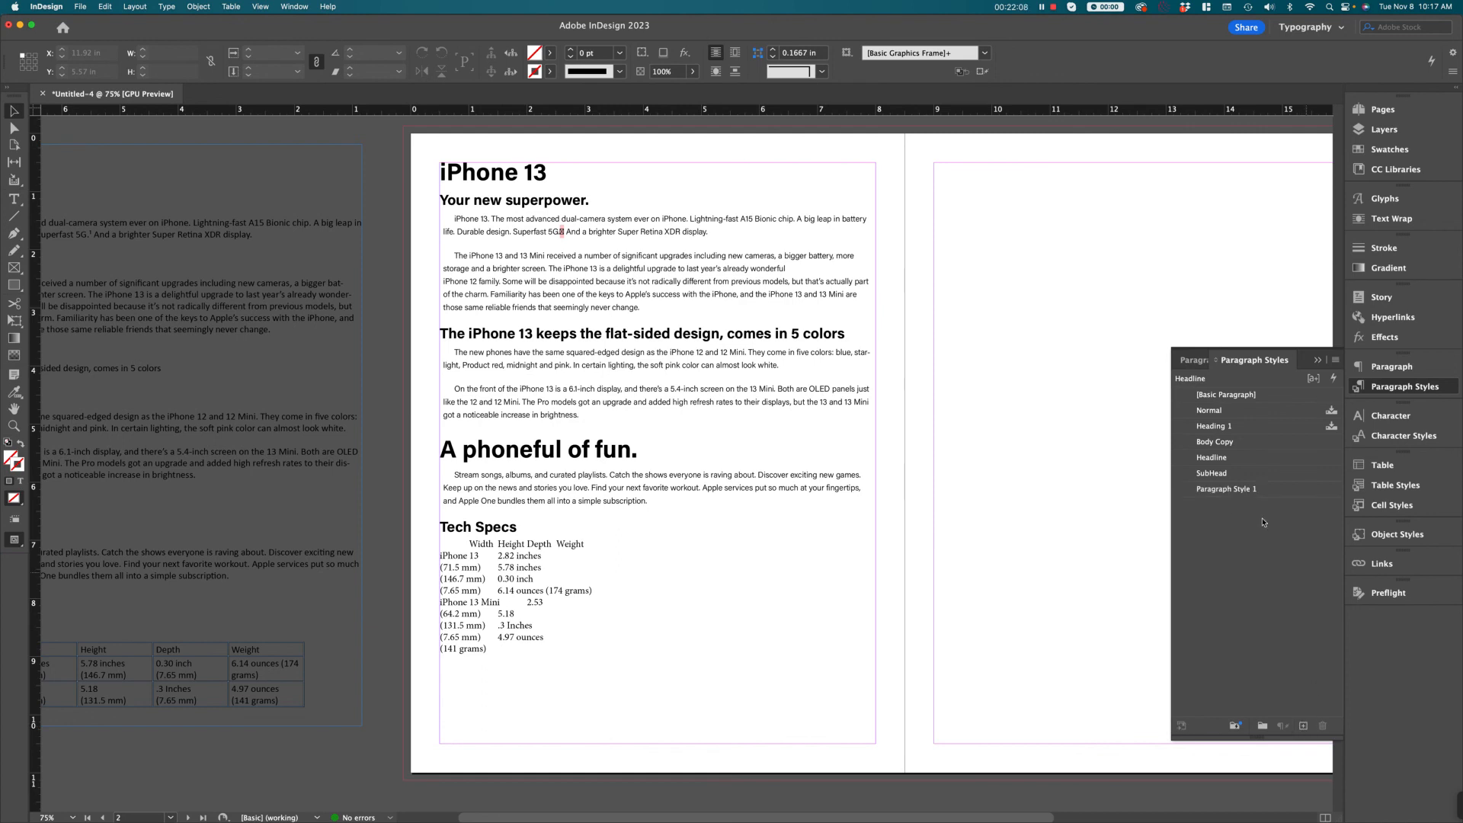
double_click(1303, 489)
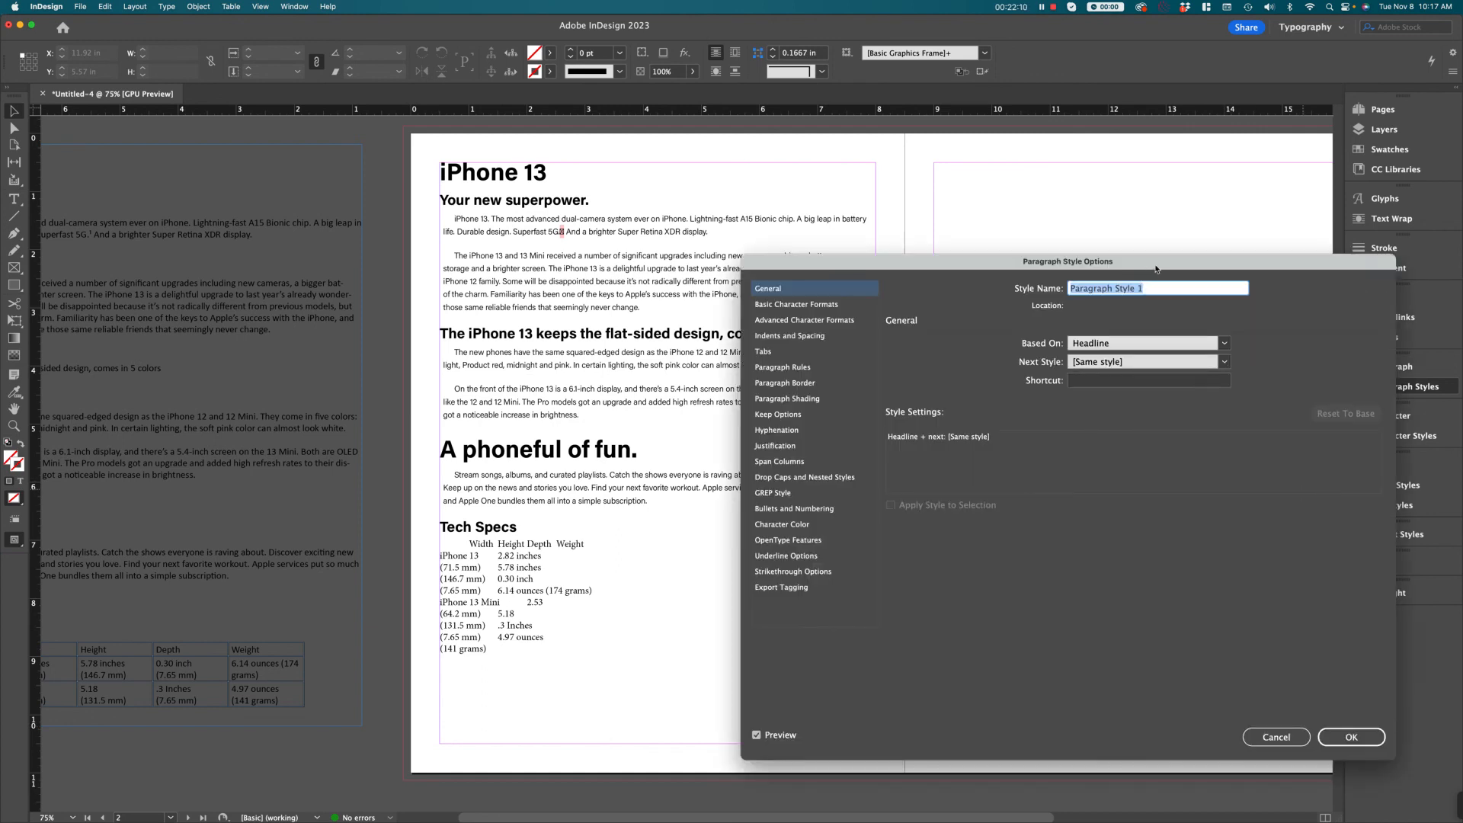
key(BackSpace)
text(Intro Copy)
click(1225, 345)
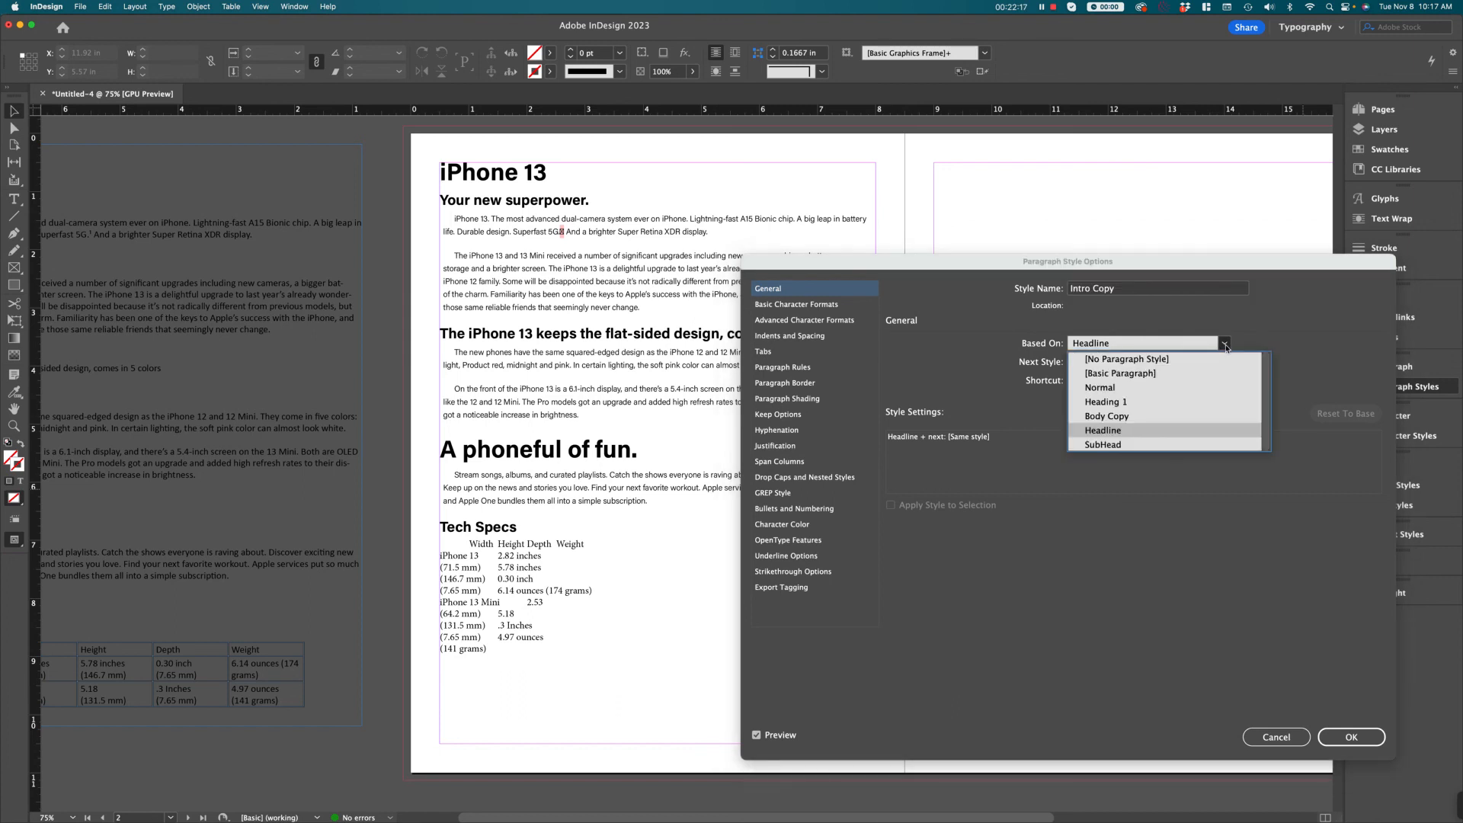
click(1135, 417)
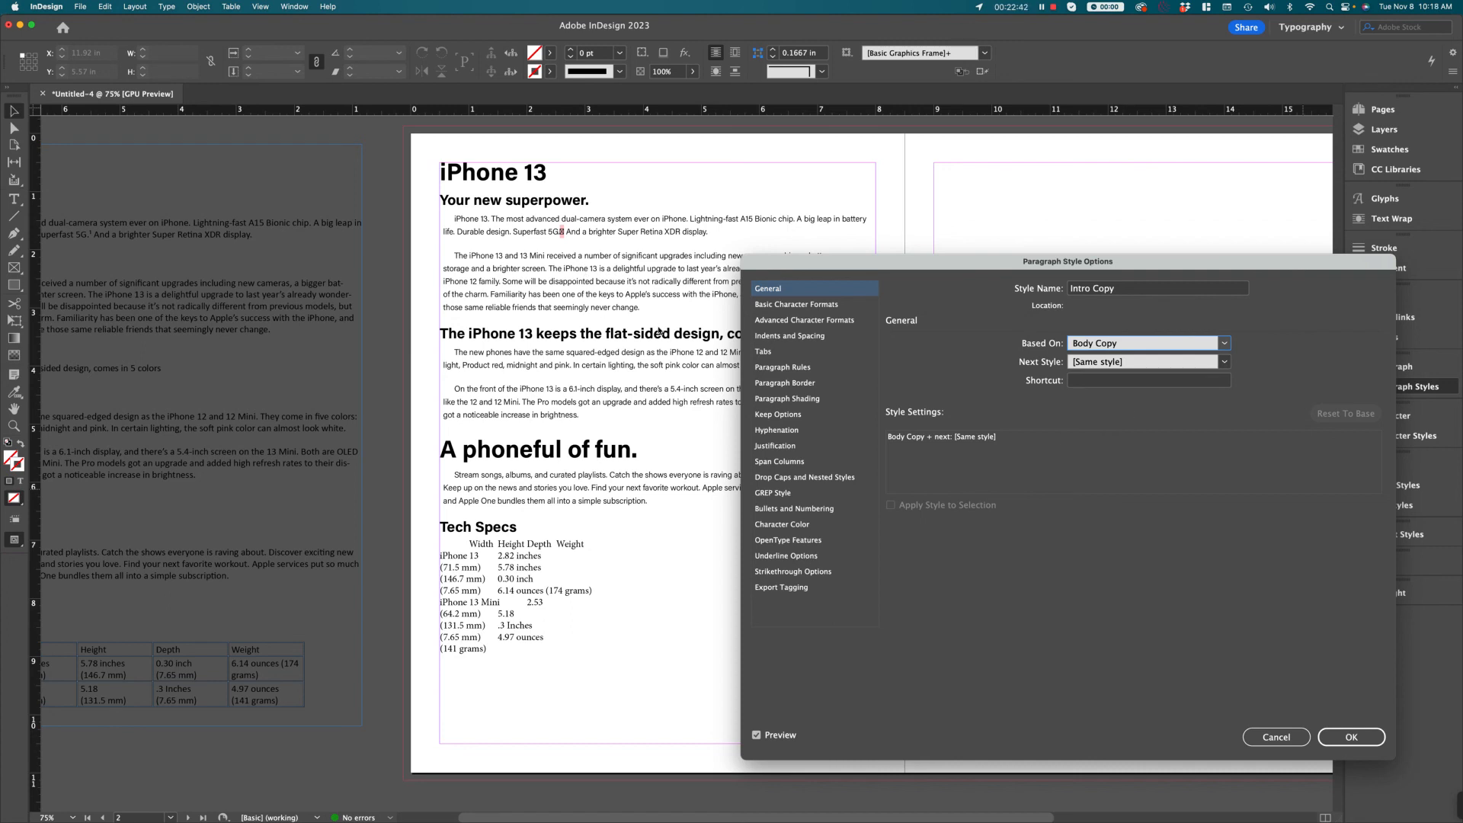
Step: Try Body Copy as the Intro Copy style's next style, and settle on [No Paragraph Style]
click(1225, 362)
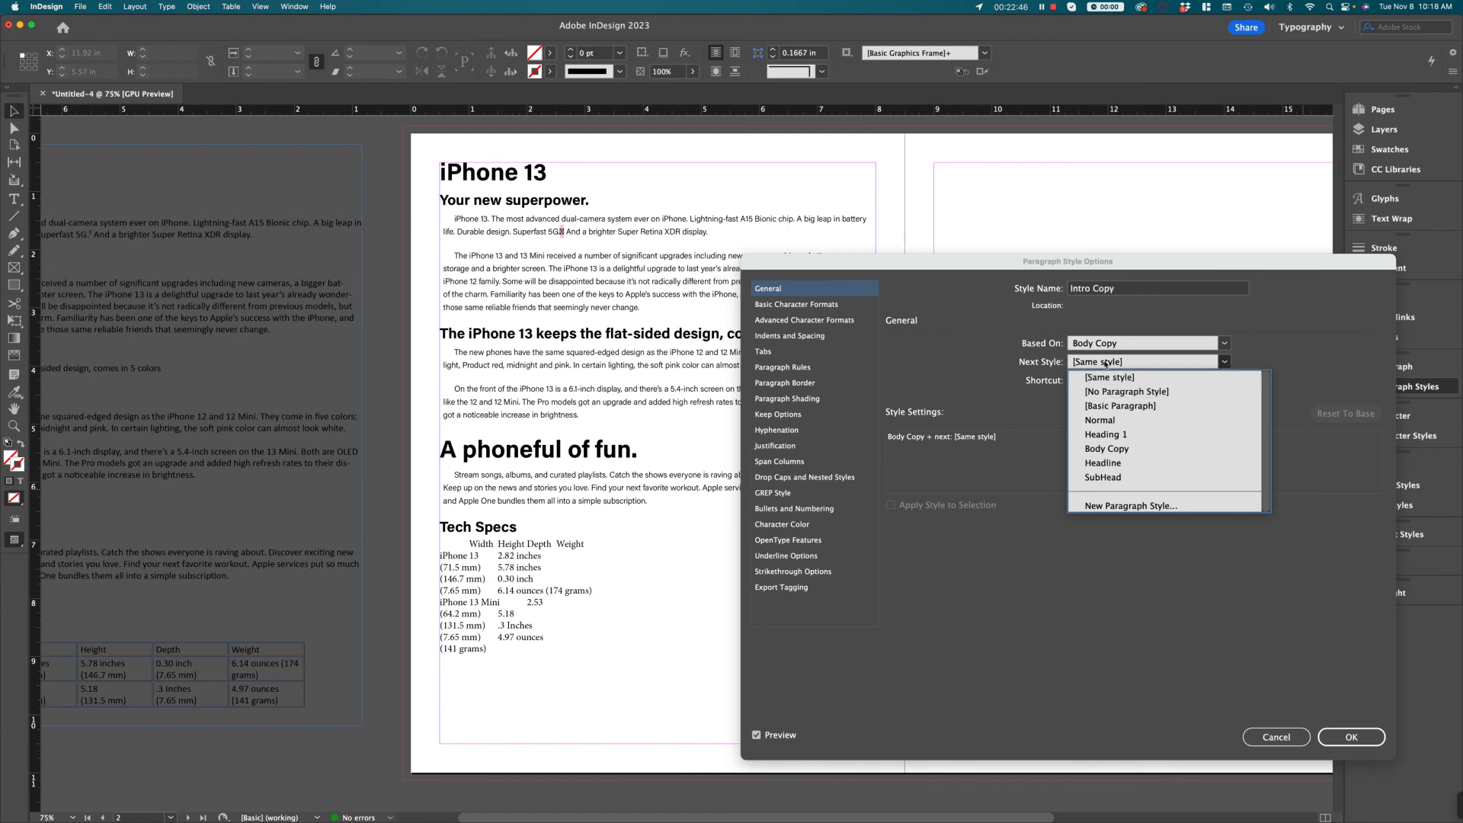
click(1134, 451)
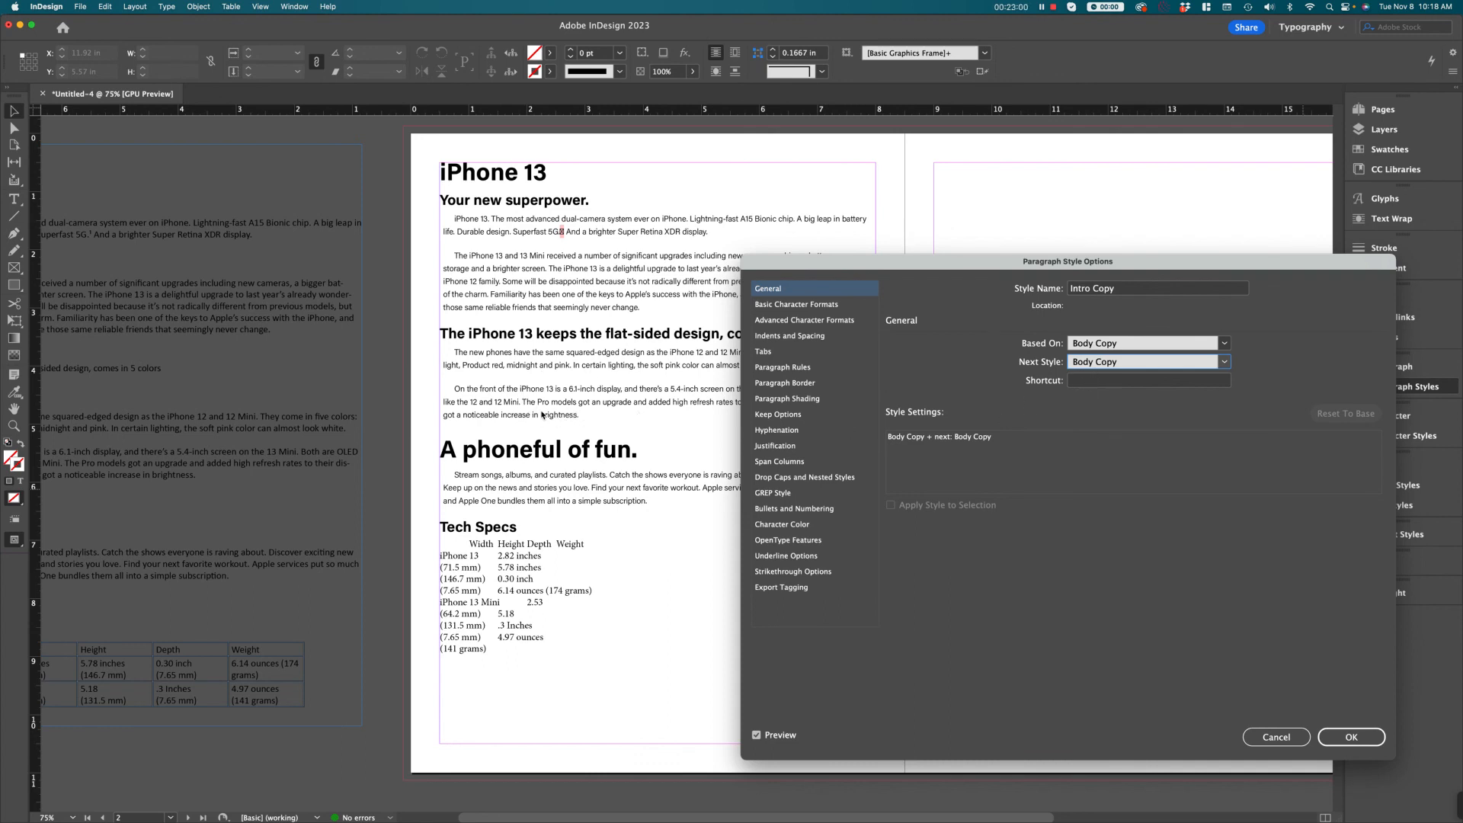
click(1224, 361)
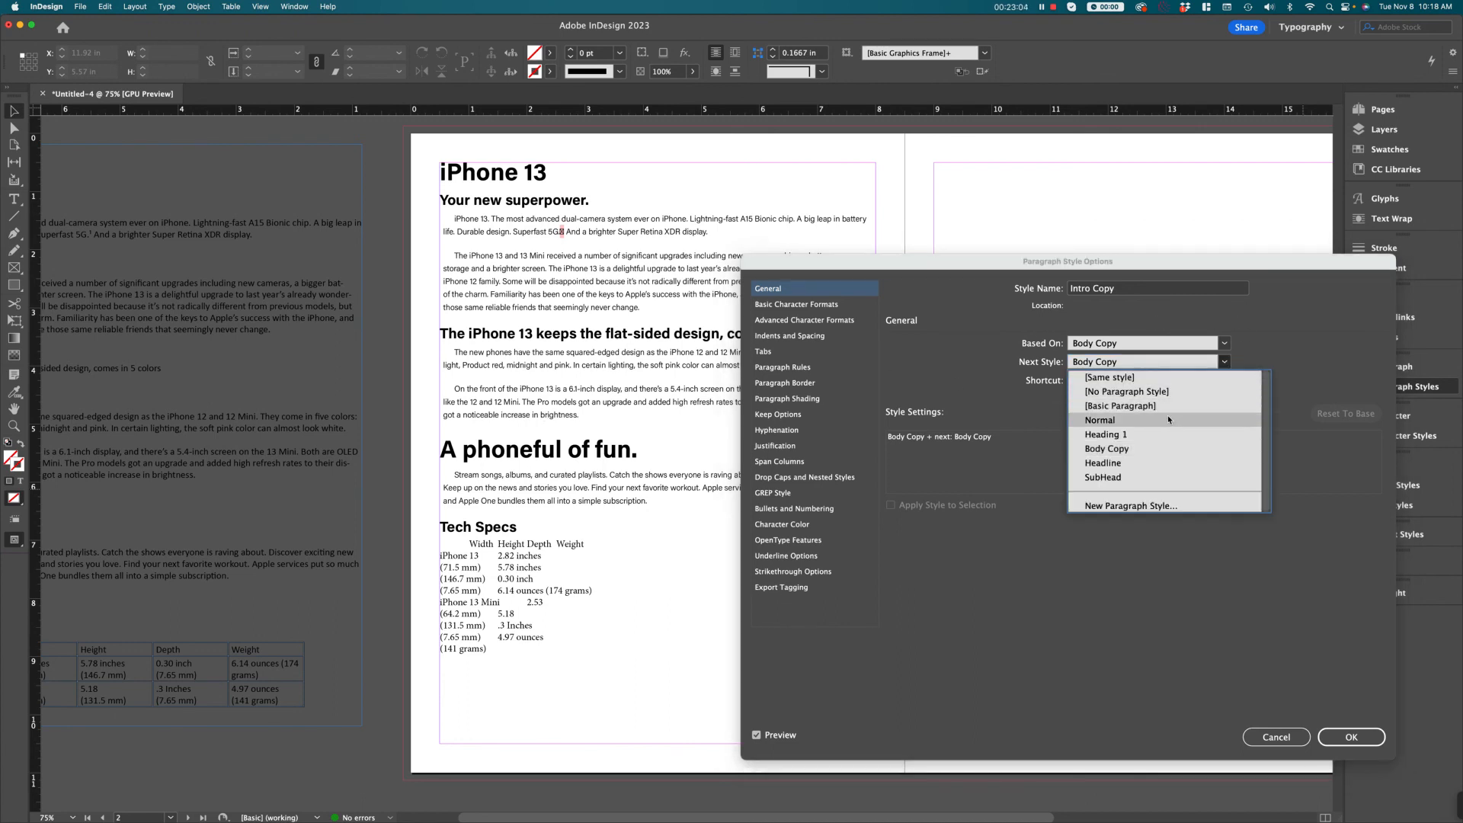
click(1198, 393)
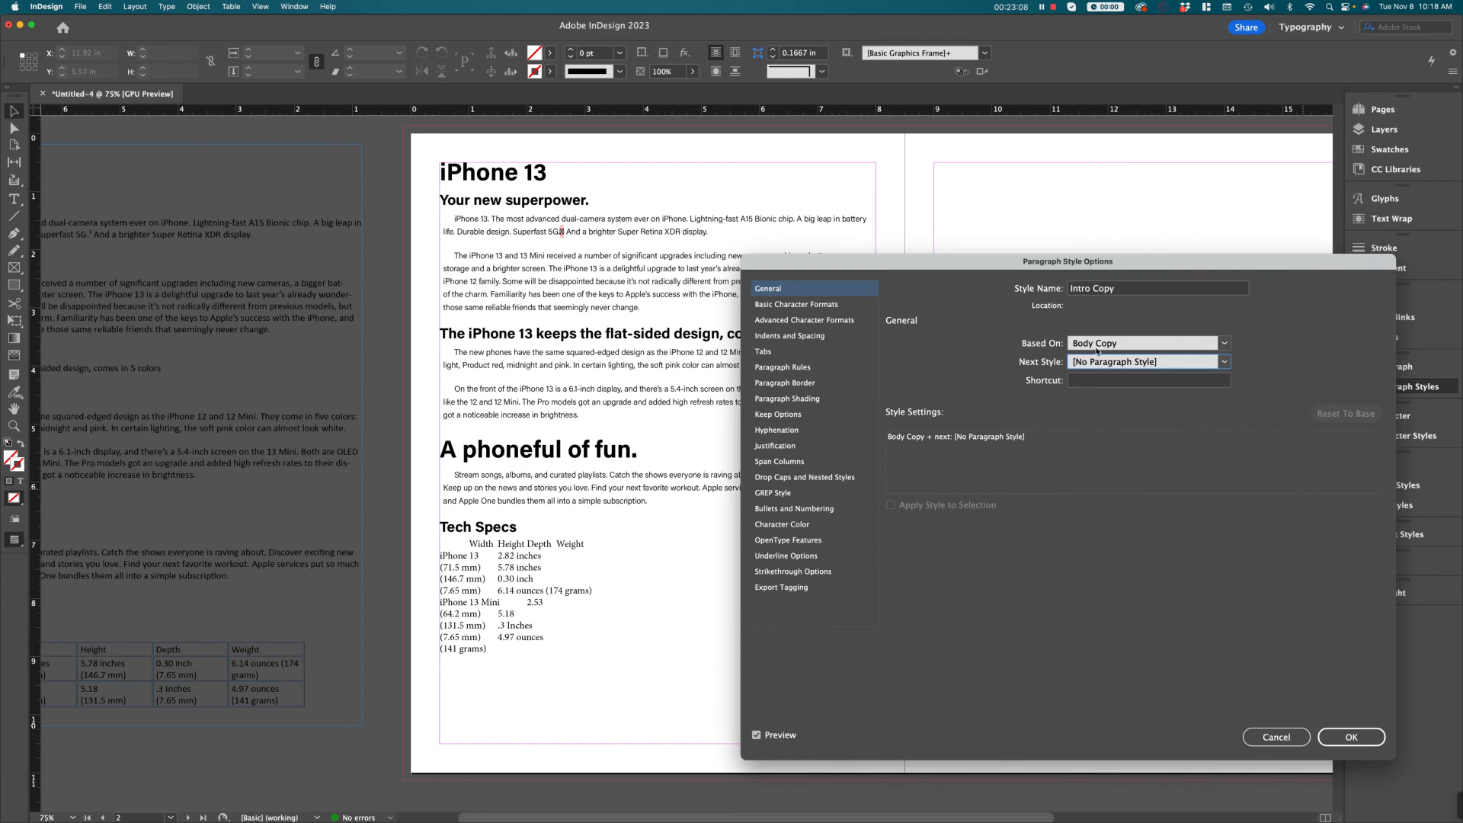
Step: Set the Intro Copy style's font size to 14 pt and font style to Light Italic, and save the style
click(801, 305)
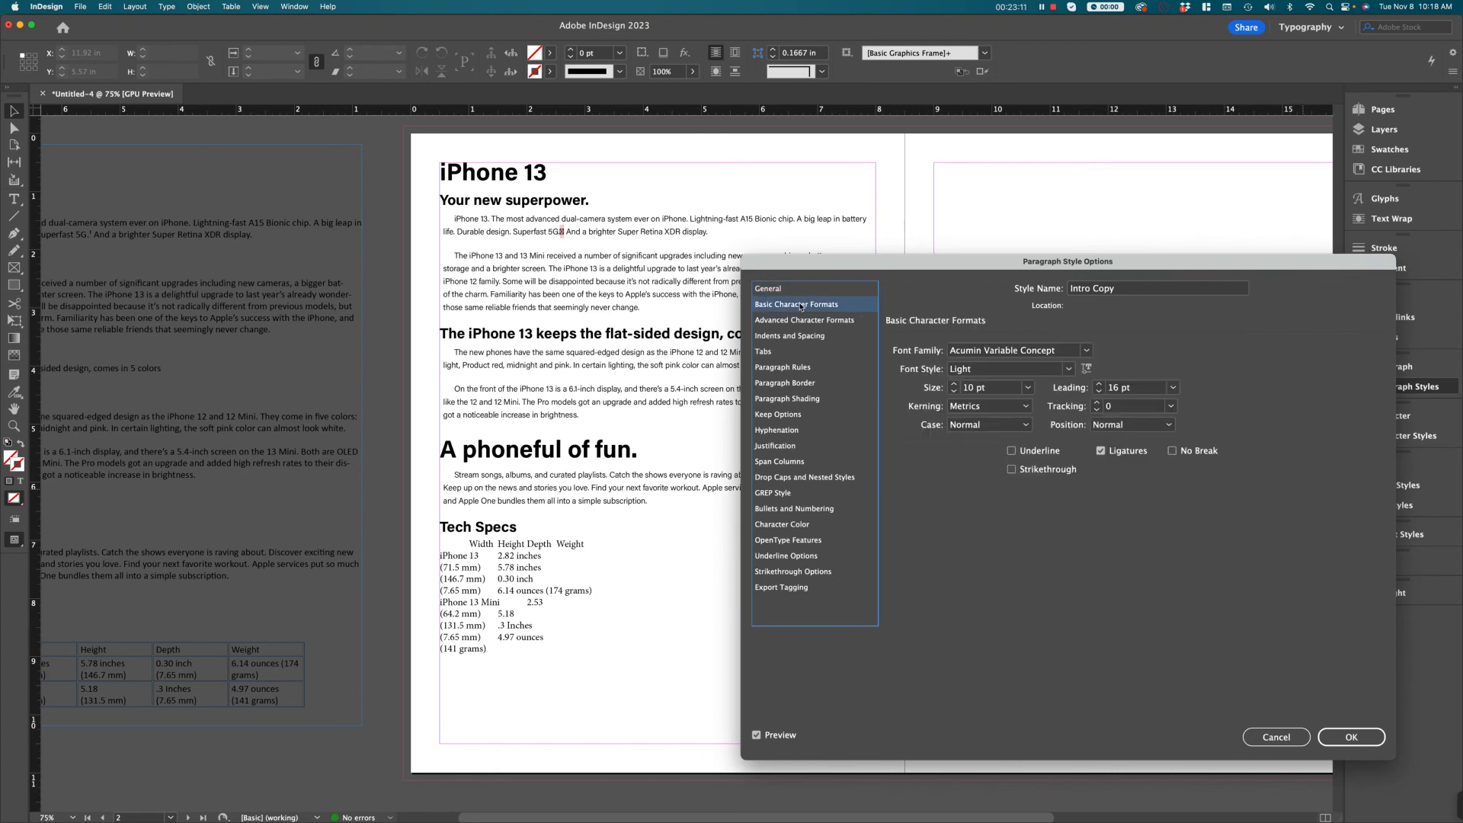
click(954, 385)
click(954, 384)
click(954, 384)
click(1069, 370)
click(998, 399)
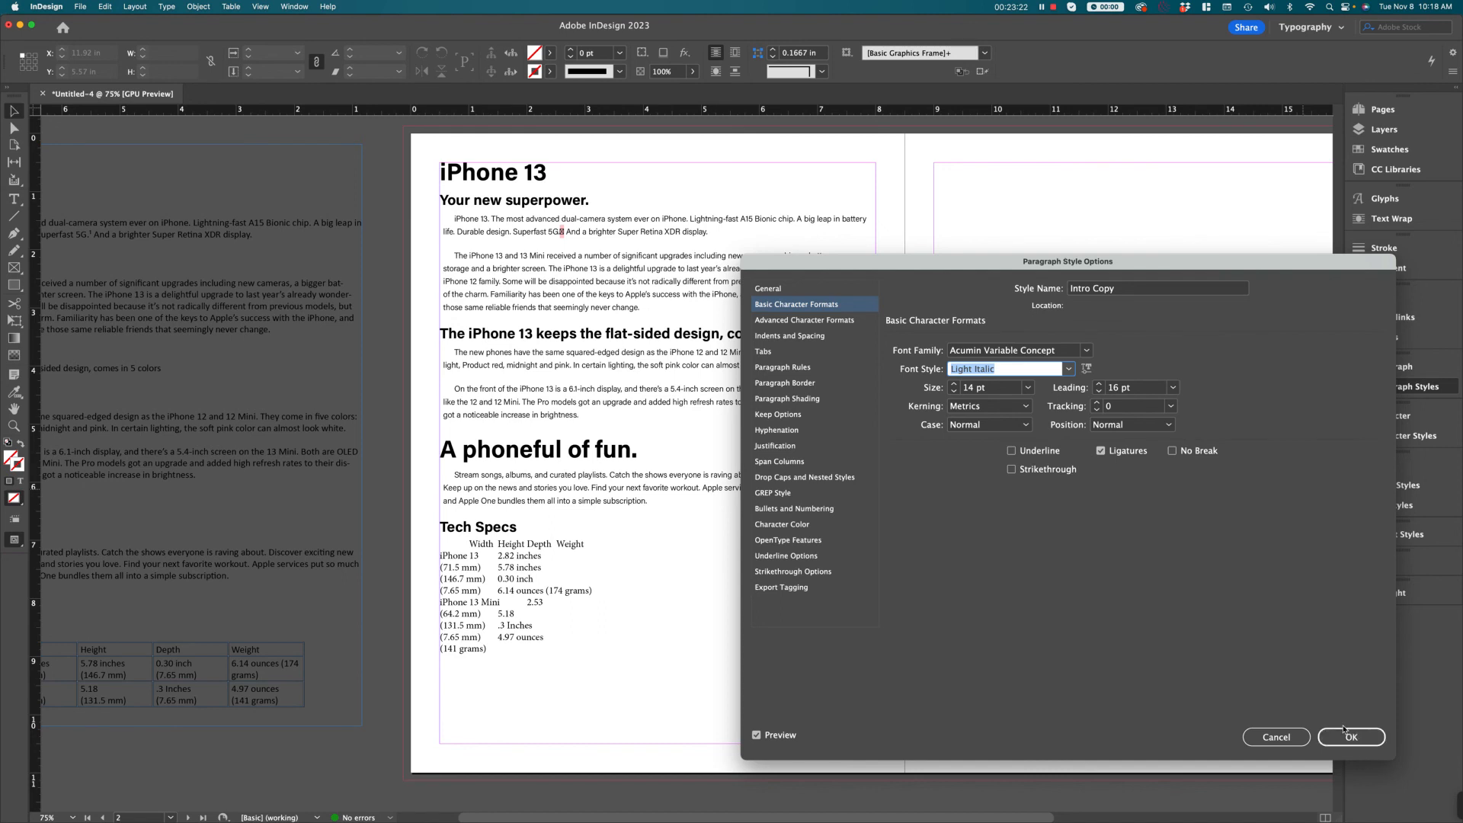
click(1363, 738)
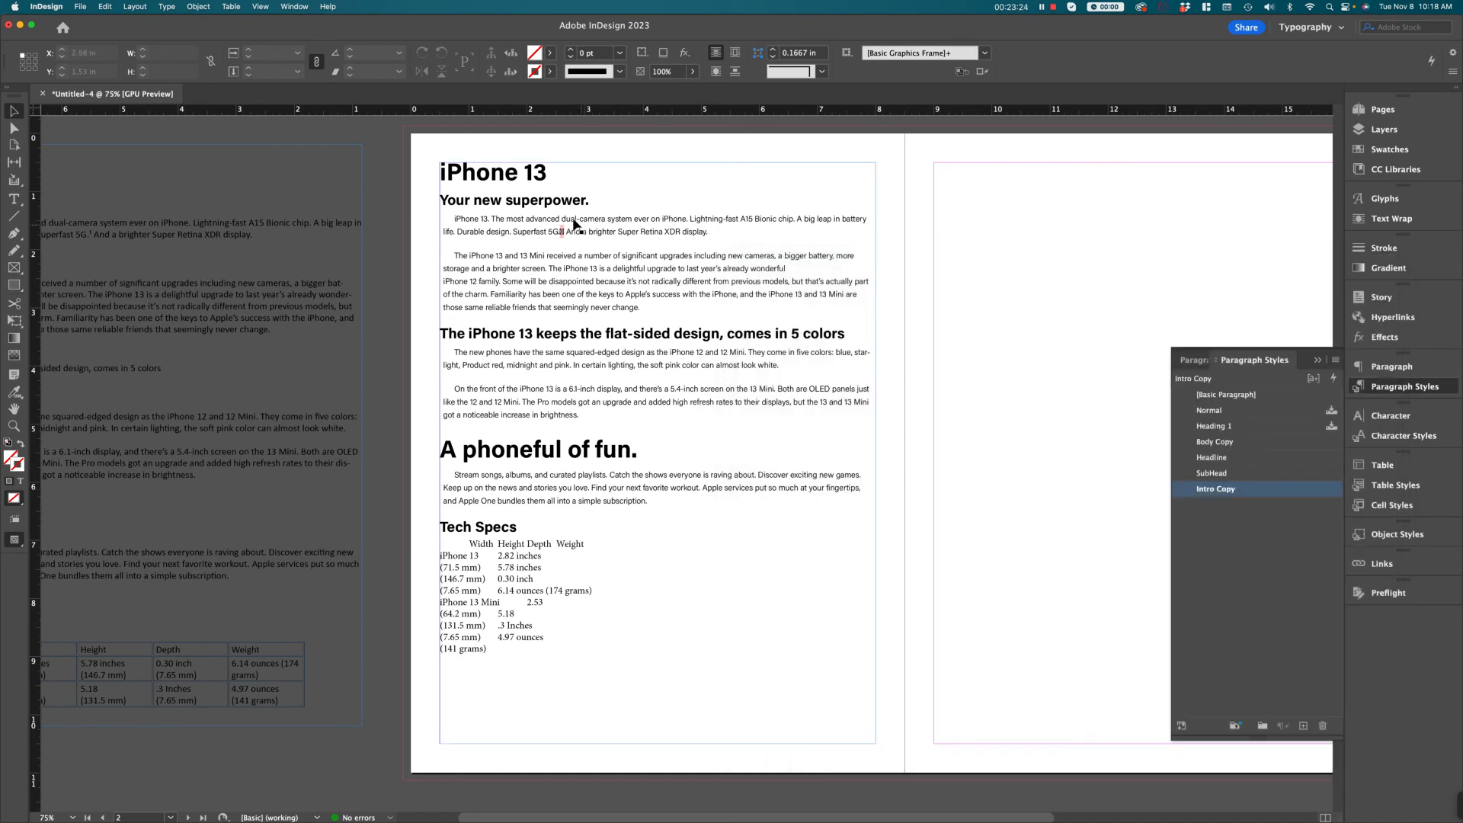
Step: Apply the Intro Copy style to the paragraph under the "Your new superpower." subhead
click(543, 226)
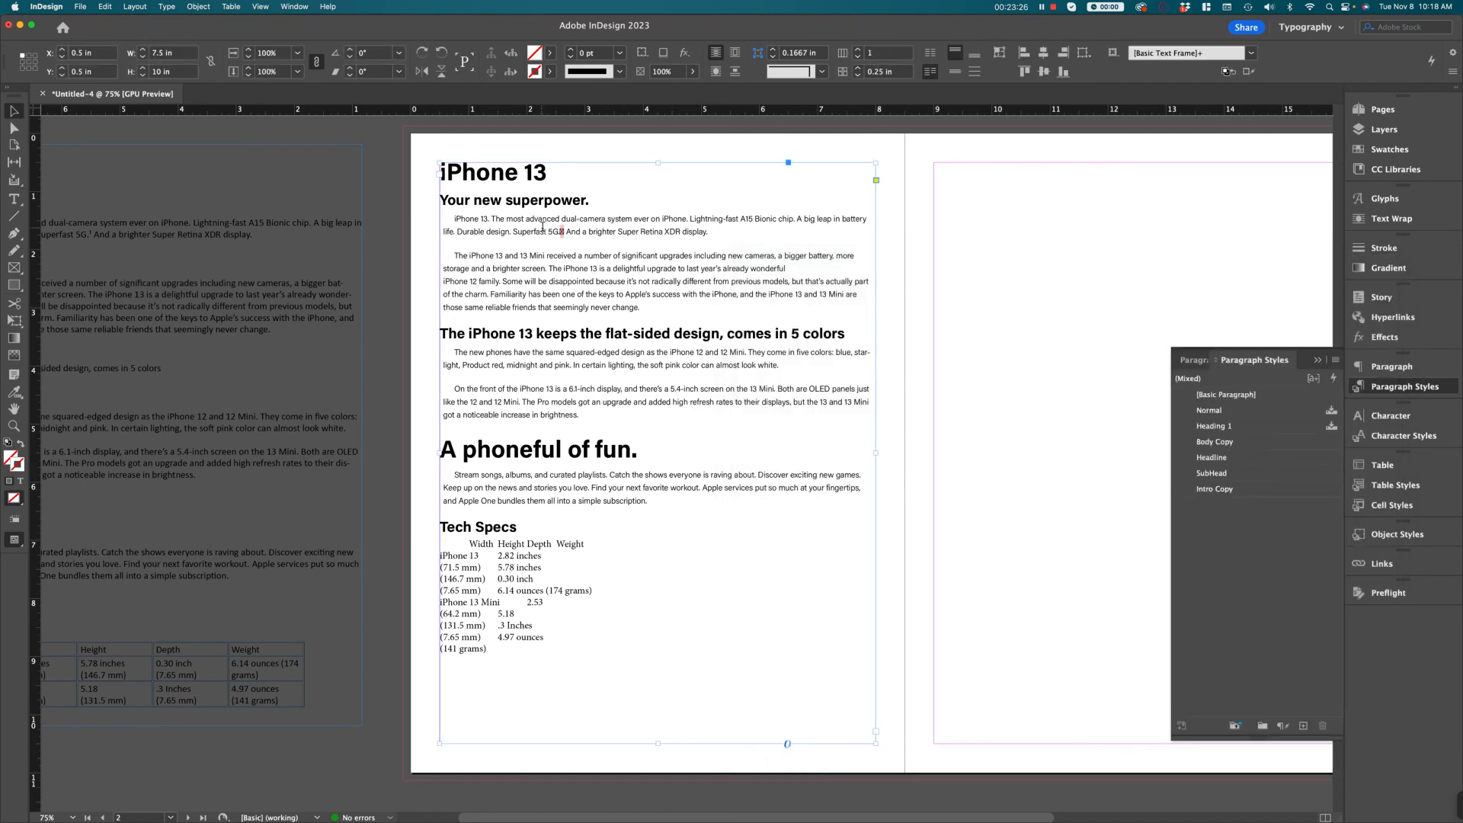
double_click(542, 228)
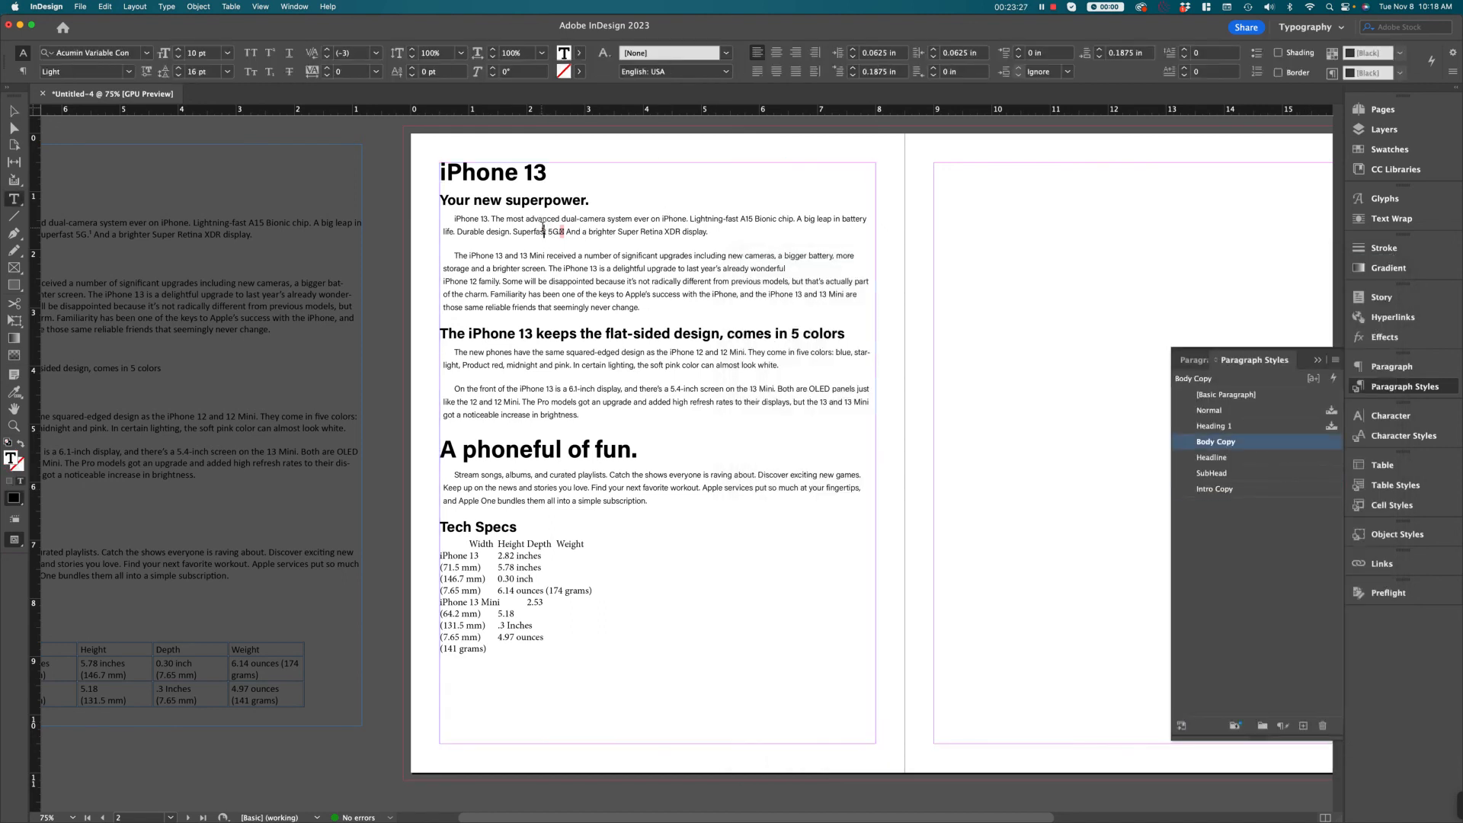
click(1300, 494)
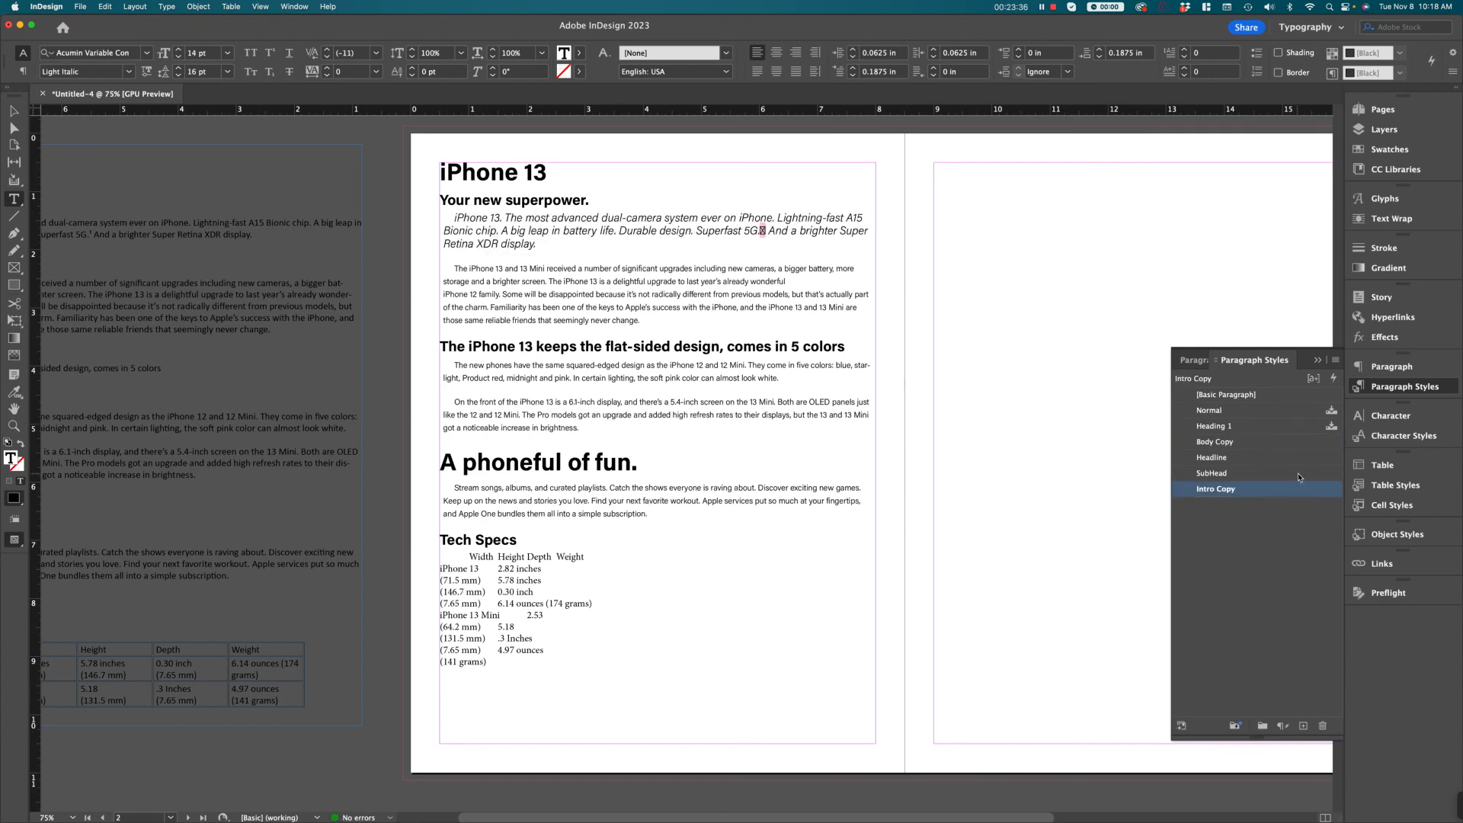
click(1245, 599)
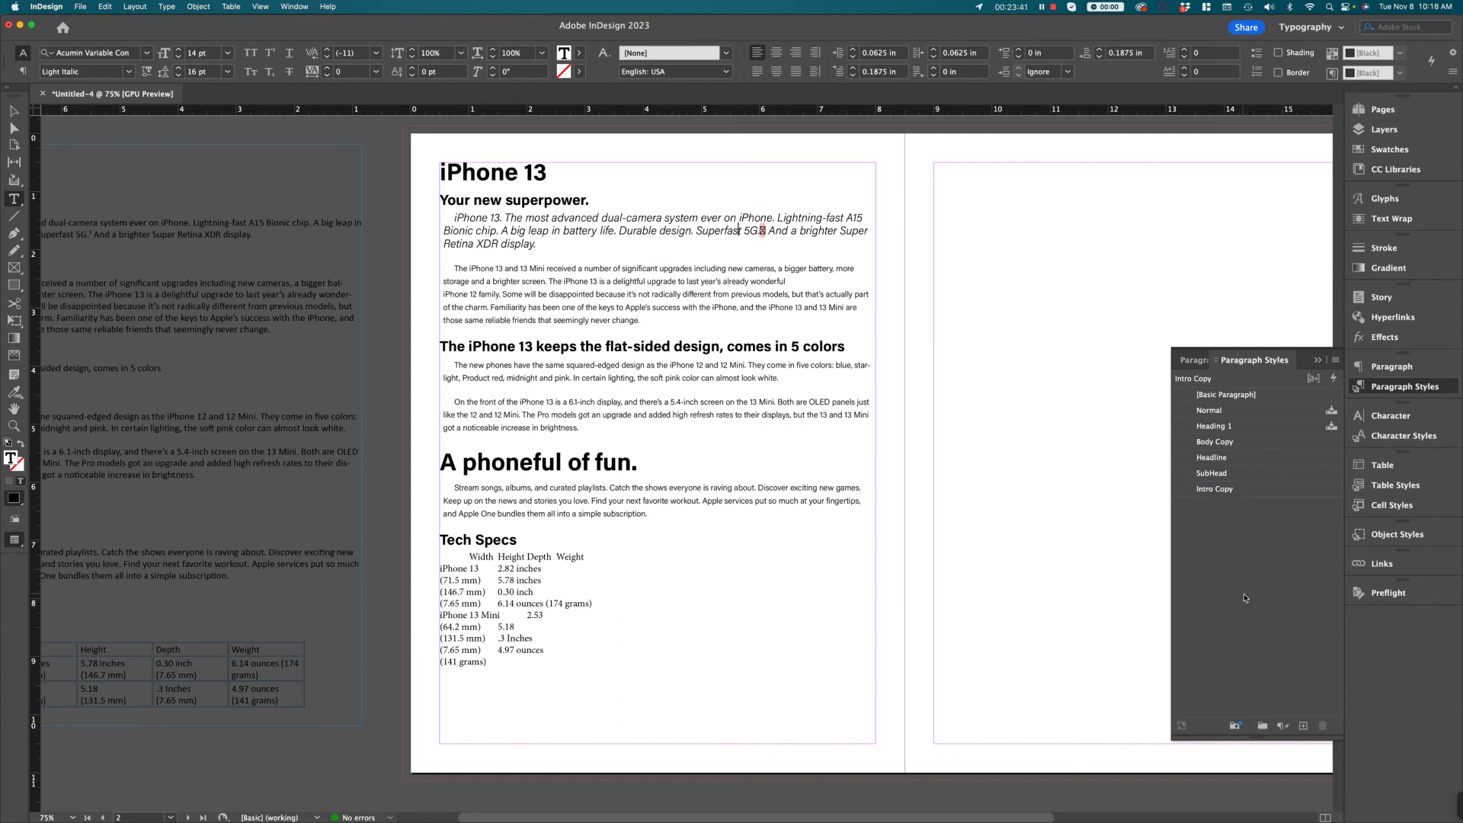
click(525, 281)
click(1296, 602)
click(608, 281)
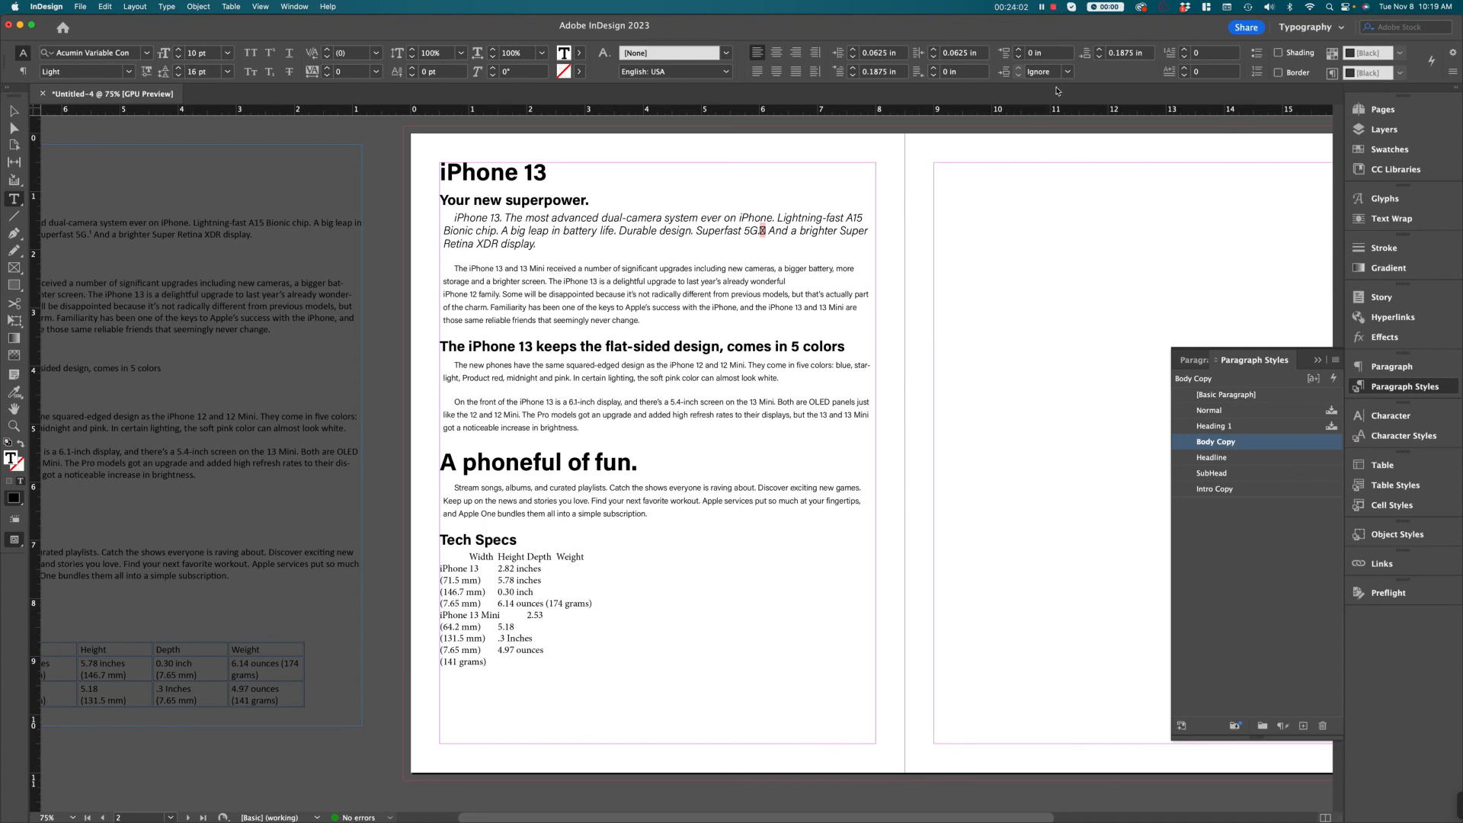
click(13, 112)
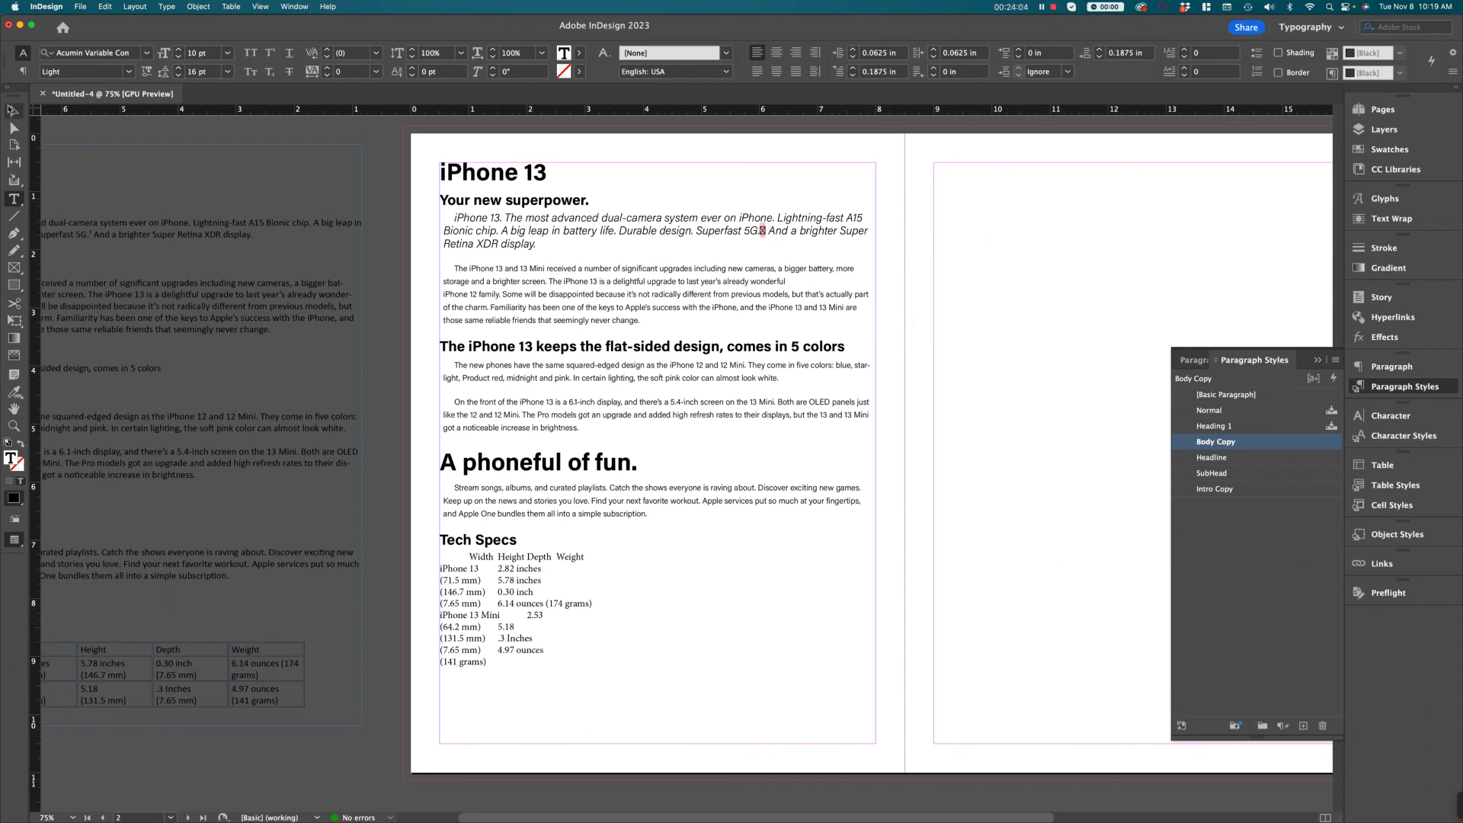